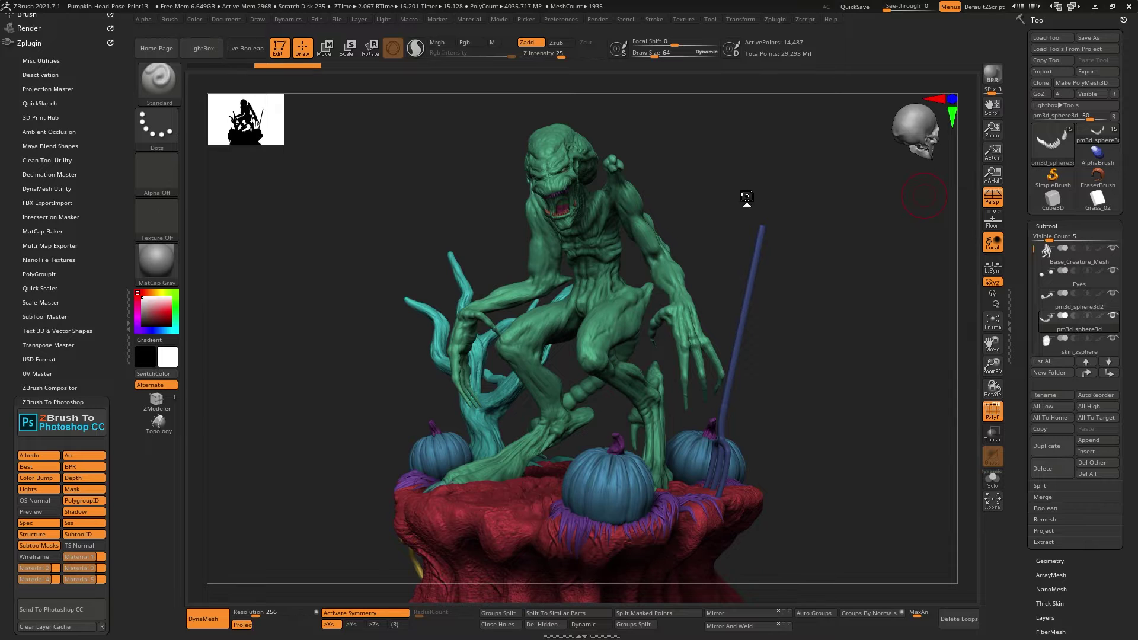
Resize the document to a width of 4000 and a height of 2685 with its proportions kept.
{"action": "left_click_drag", "start_coordinate": [744, 196], "coordinate": [756, 163]}
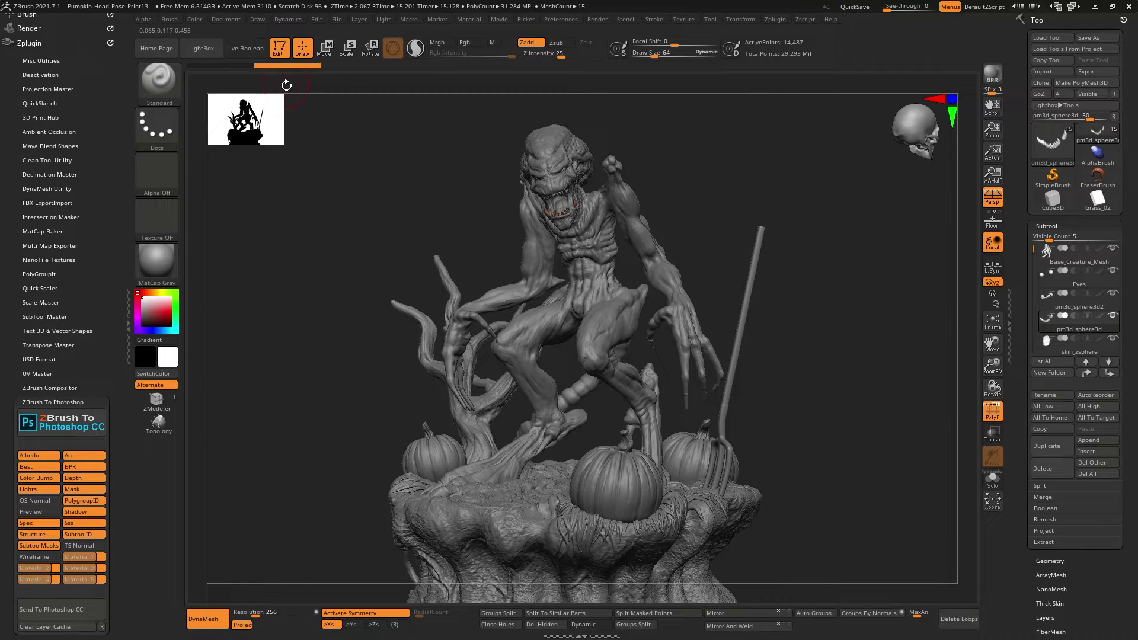
{"action": "left_click", "coordinate": [282, 20]}
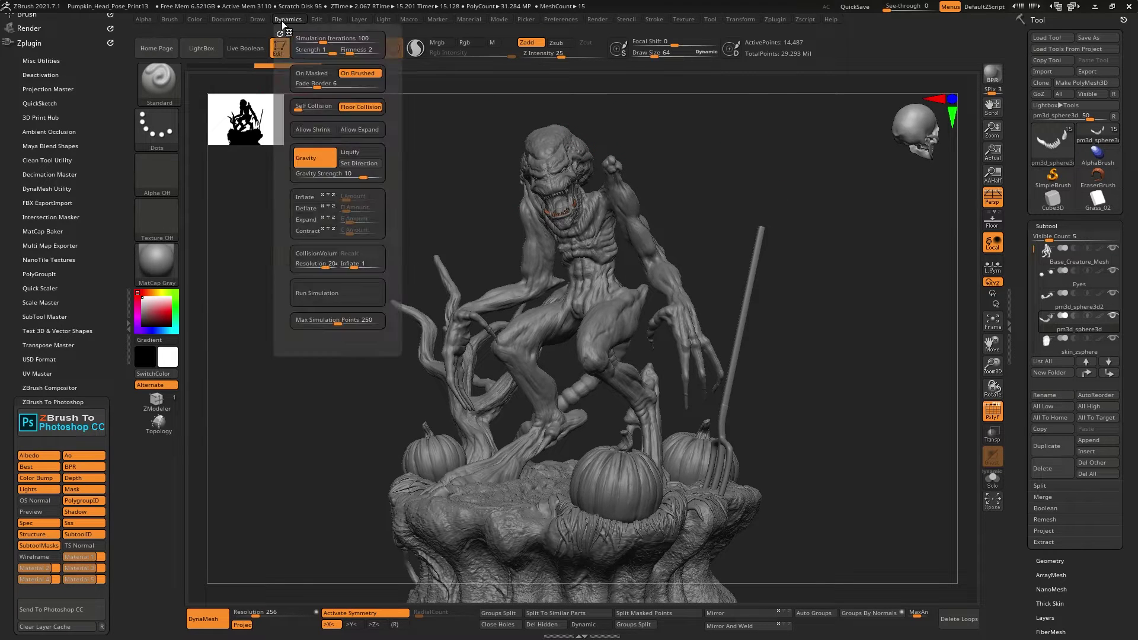
{"action": "left_click", "coordinate": [236, 21]}
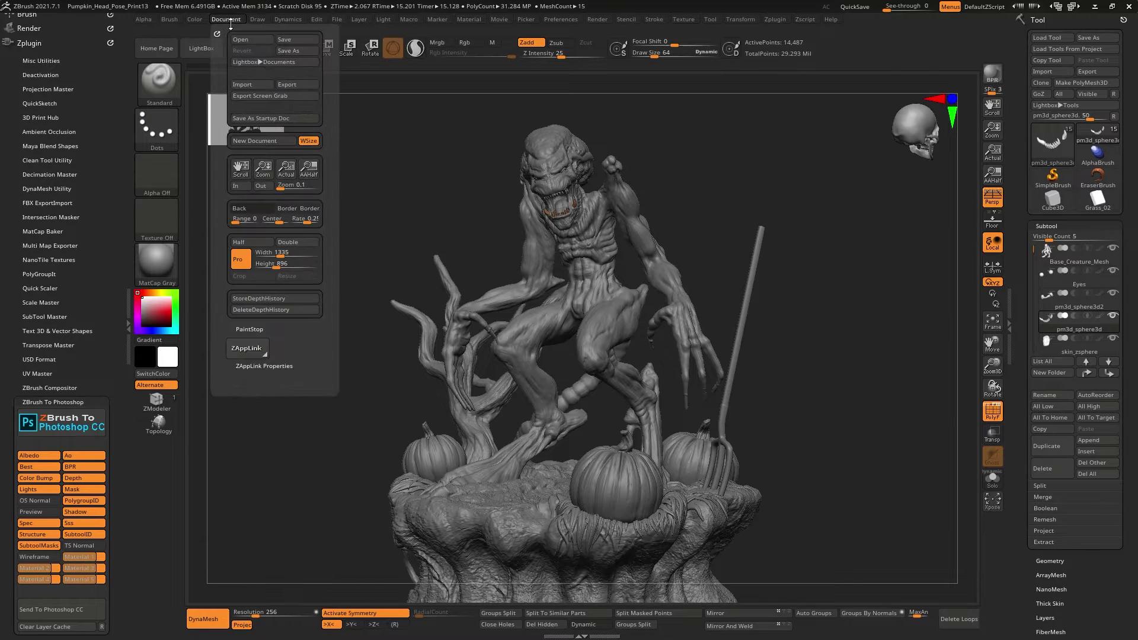
{"action": "left_click", "coordinate": [272, 252]}
{"action": "type", "text": "250"}
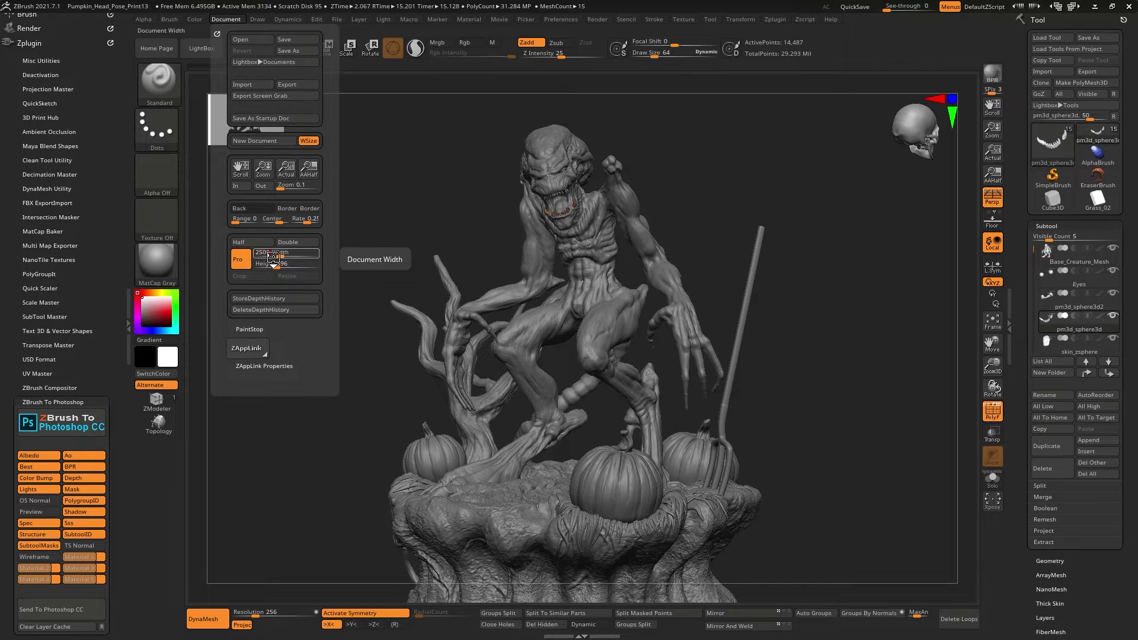
{"action": "type", "text": "0"}
{"action": "key", "text": "Return"}
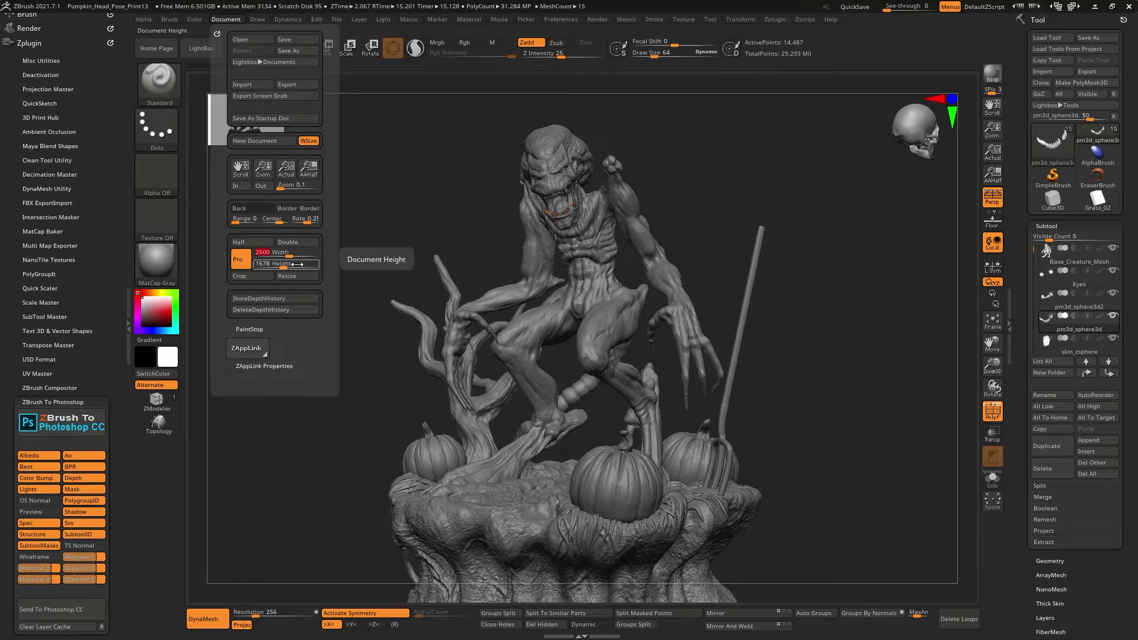
{"action": "type", "text": "3045"}
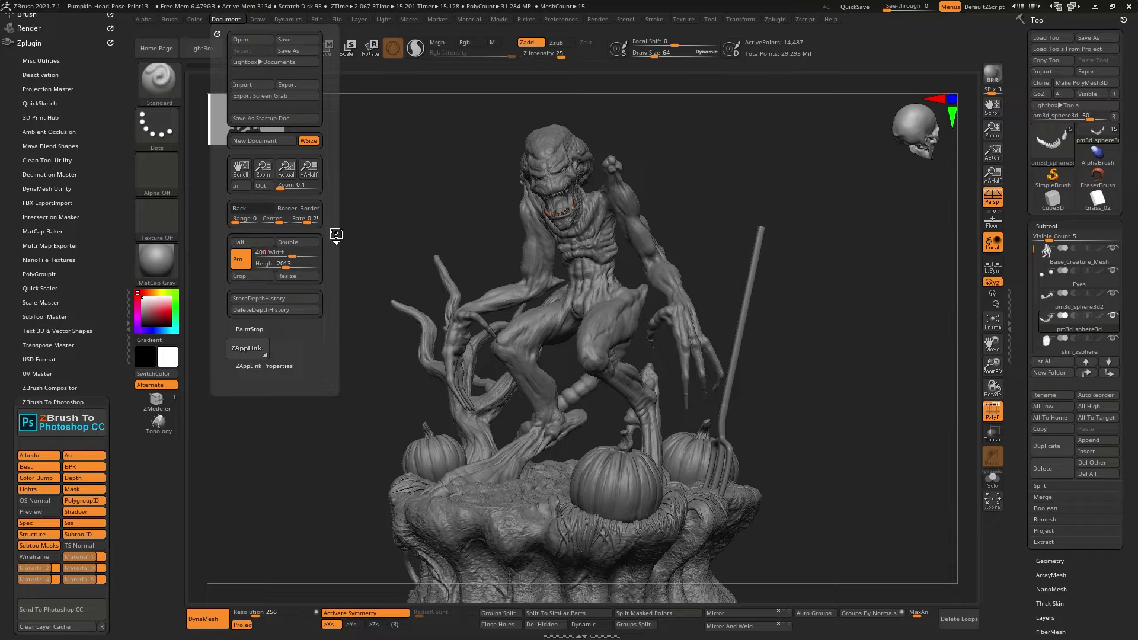
{"action": "left_click", "coordinate": [304, 276]}
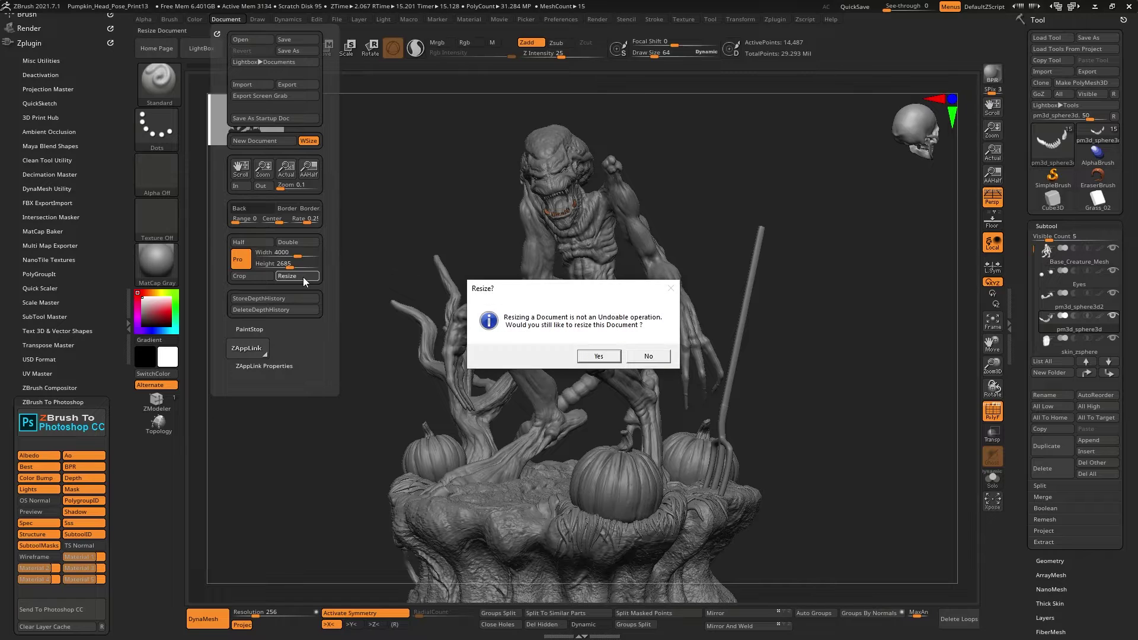
{"action": "left_click", "coordinate": [610, 358]}
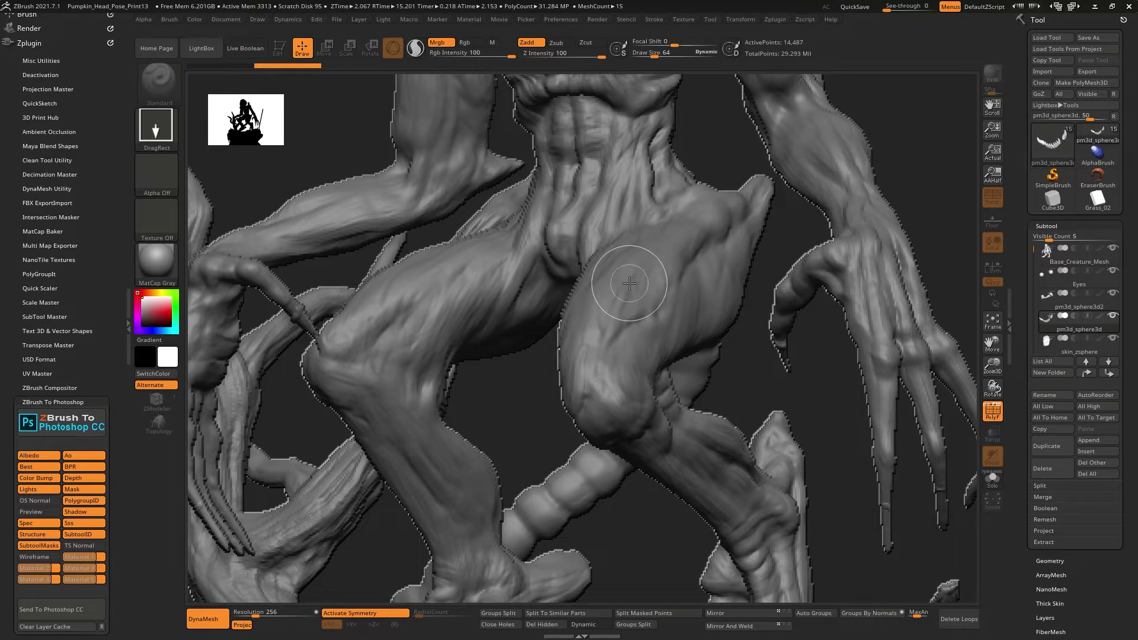
Clear the canvas, draw the statue on it again and put it in edit mode facing forward.
{"action": "key", "text": "ctrl+n"}
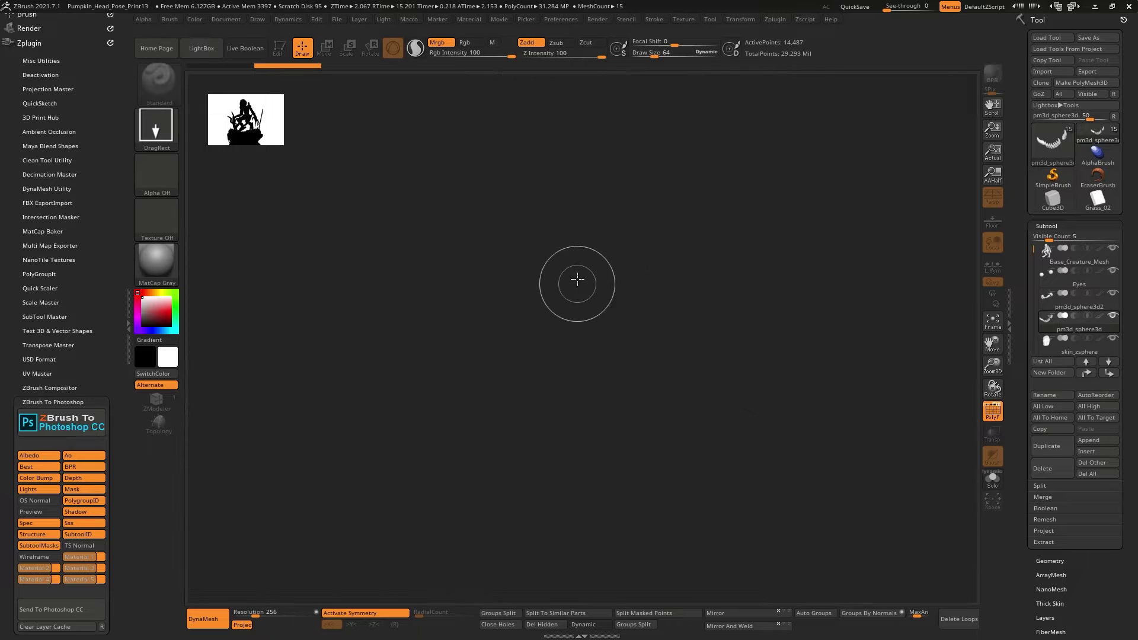
{"action": "left_click_drag", "start_coordinate": [578, 257], "coordinate": [588, 399]}
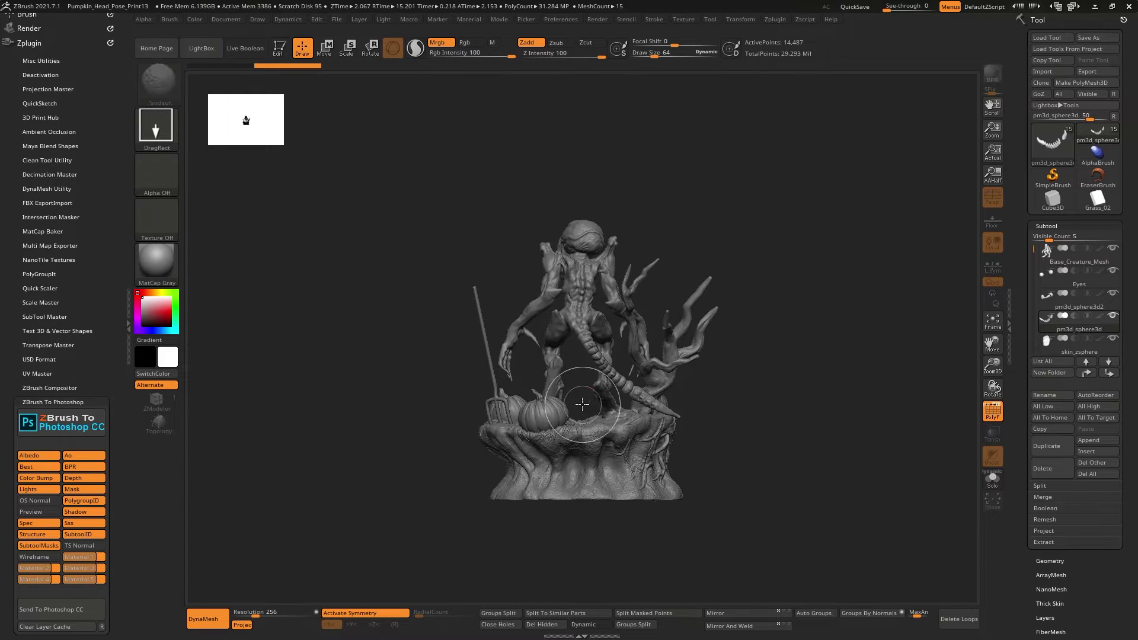
{"action": "key", "text": "t"}
{"action": "left_click_drag", "start_coordinate": [476, 240], "coordinate": [798, 221]}
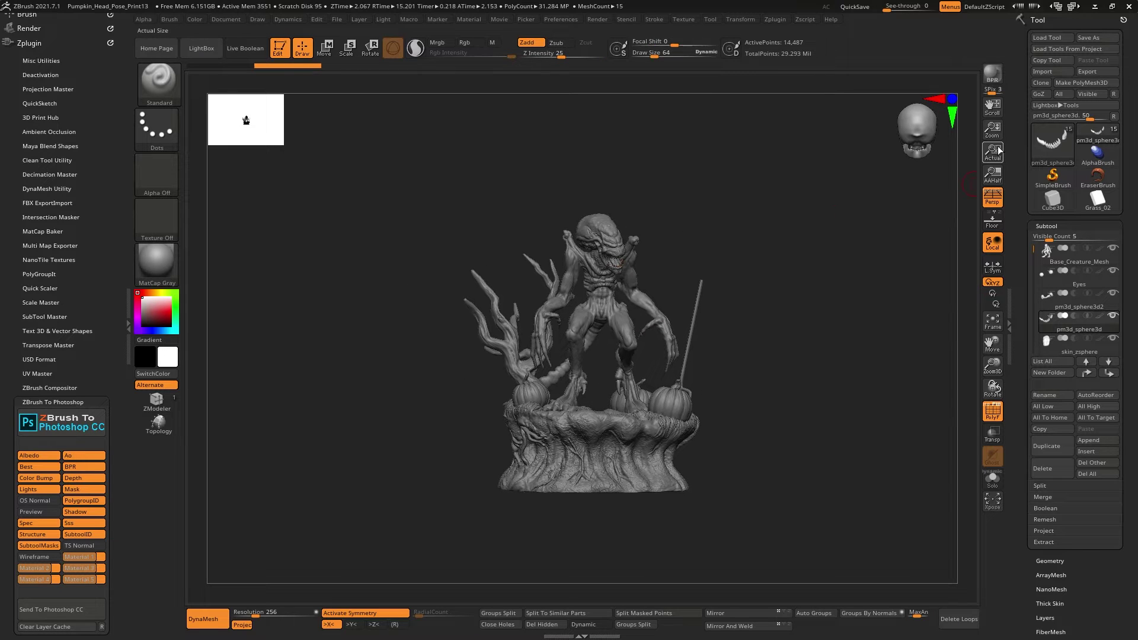
Zoom the enlarged document out until the whole canvas fits and frame the statue in it.
{"action": "left_click_drag", "start_coordinate": [994, 125], "coordinate": [983, 16]}
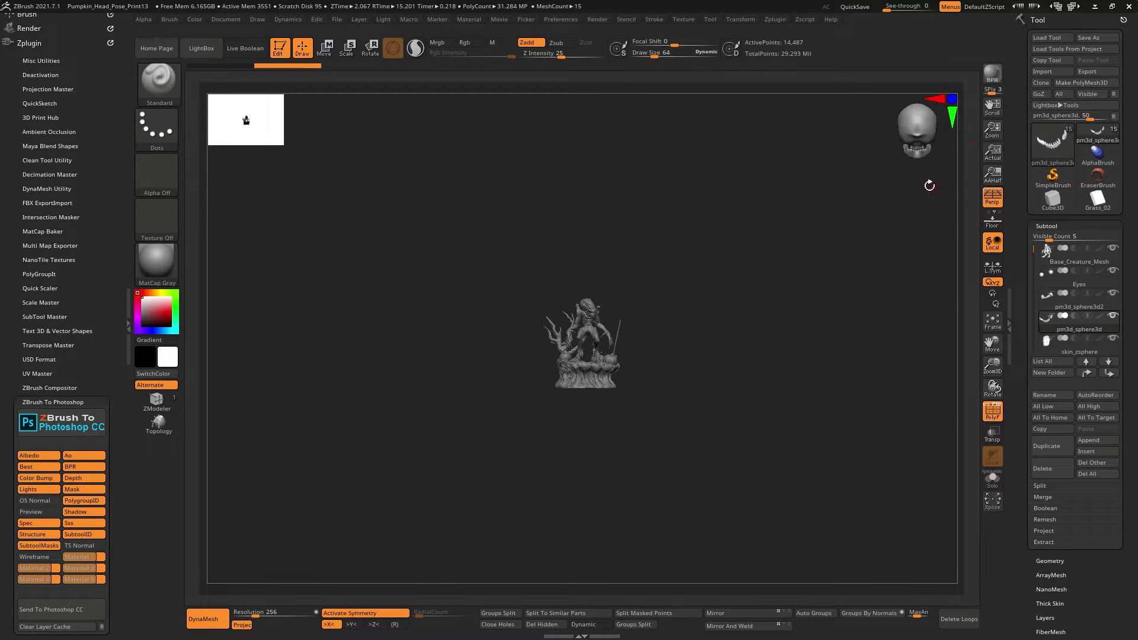
{"action": "mouse_move", "coordinate": [993, 128]}
{"action": "left_mouse_down"}
{"action": "mouse_move", "coordinate": [992, 113]}
{"action": "mouse_move", "coordinate": [994, 125]}
{"action": "left_mouse_up"}
{"action": "key", "text": "f"}
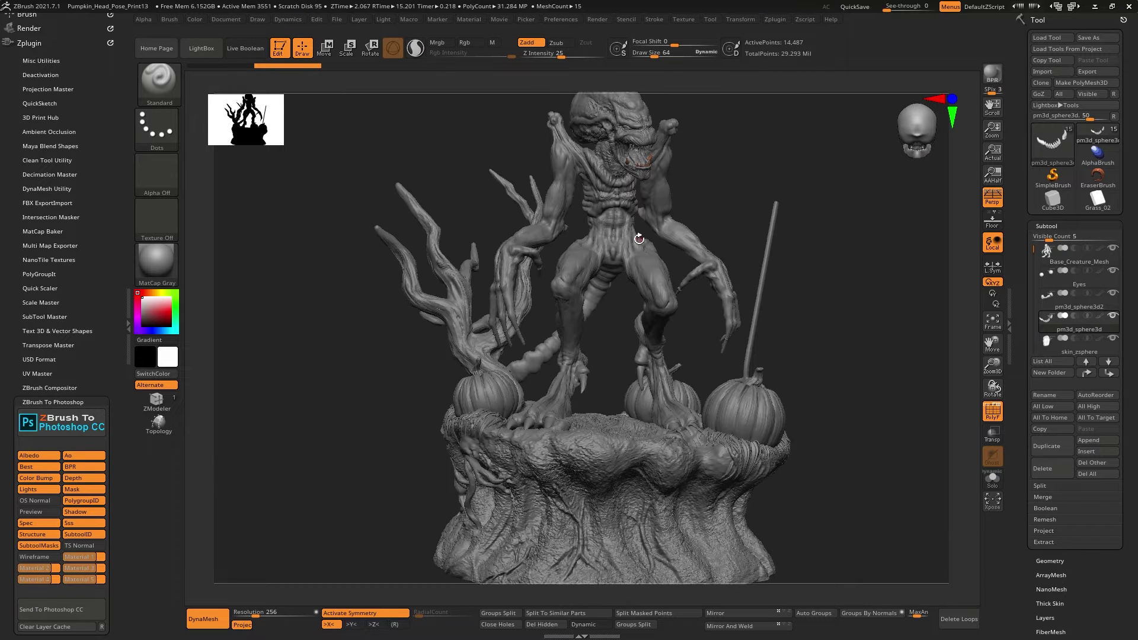
Compose the statue in a turned three-quarter view and store it as a camera named Side_shot.
{"action": "mouse_move", "coordinate": [811, 169]}
{"action": "left_mouse_down"}
{"action": "mouse_move", "coordinate": [792, 171]}
{"action": "mouse_move", "coordinate": [789, 156]}
{"action": "mouse_move", "coordinate": [770, 171]}
{"action": "mouse_move", "coordinate": [762, 151]}
{"action": "mouse_move", "coordinate": [752, 182]}
{"action": "mouse_move", "coordinate": [769, 162]}
{"action": "mouse_move", "coordinate": [782, 175]}
{"action": "mouse_move", "coordinate": [769, 178]}
{"action": "mouse_move", "coordinate": [771, 167]}
{"action": "left_mouse_up"}
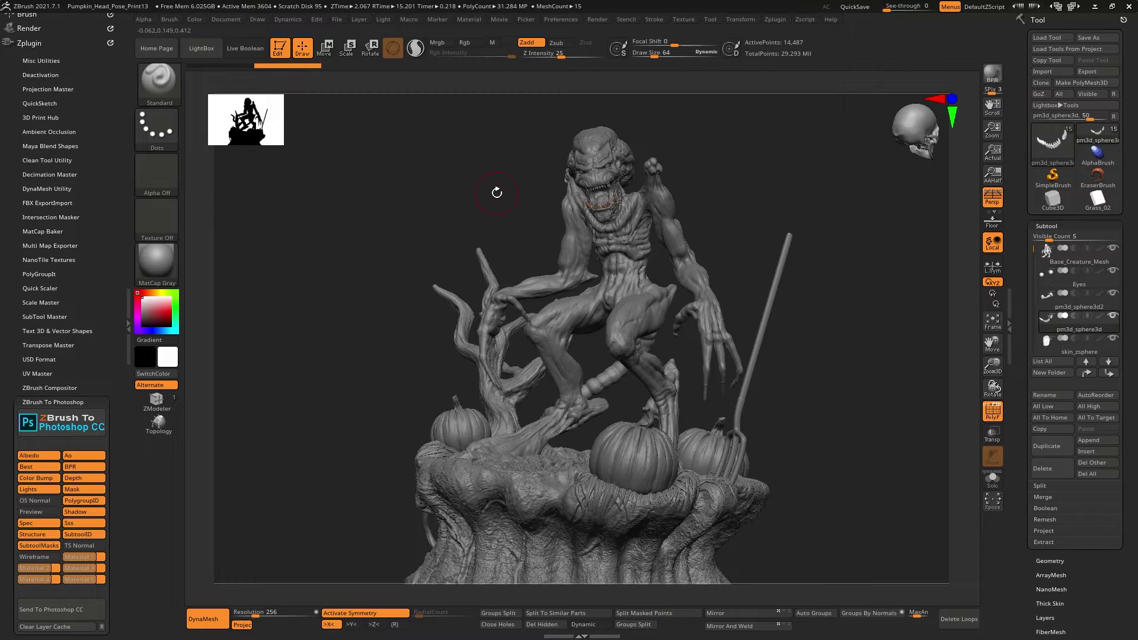
{"action": "left_click_drag", "start_coordinate": [497, 192], "coordinate": [759, 185]}
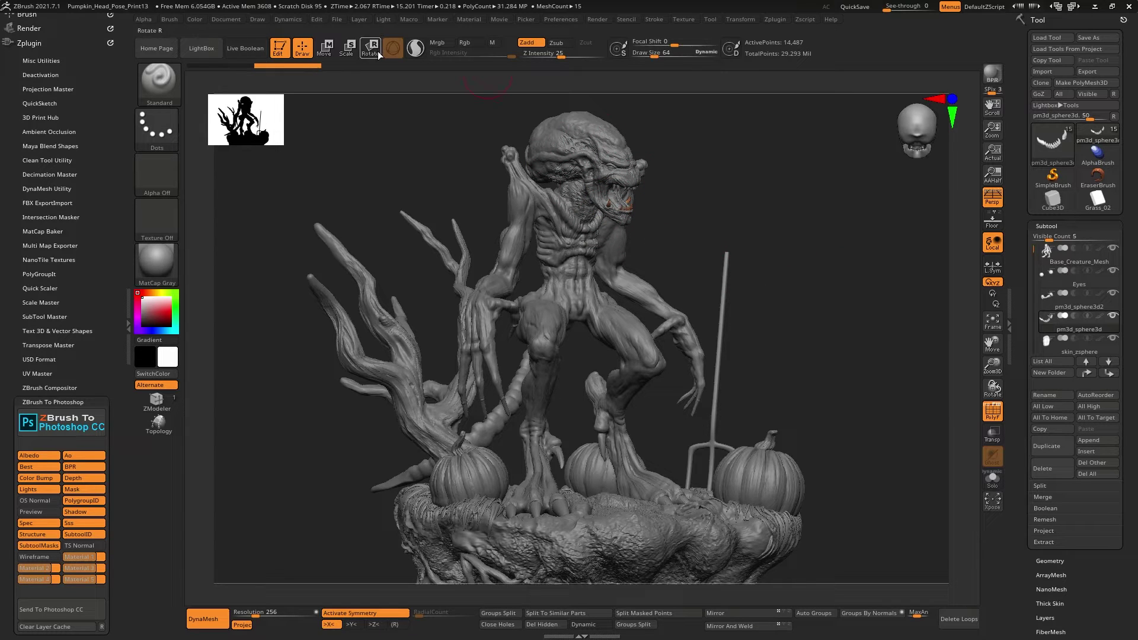
{"action": "left_click", "coordinate": [229, 17]}
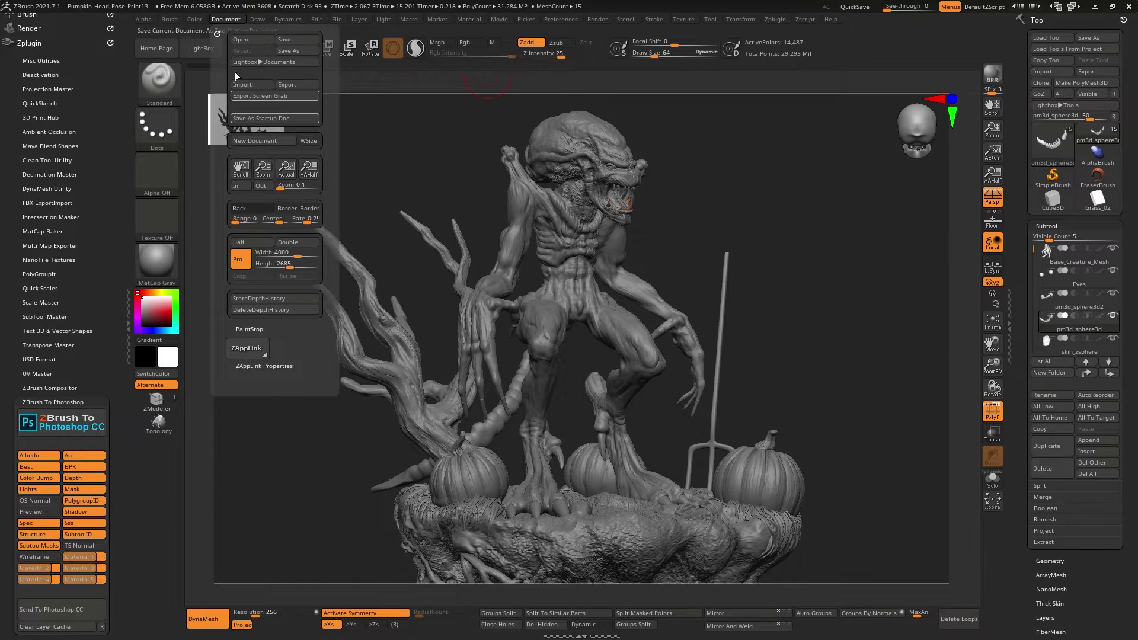
{"action": "left_click", "coordinate": [258, 20]}
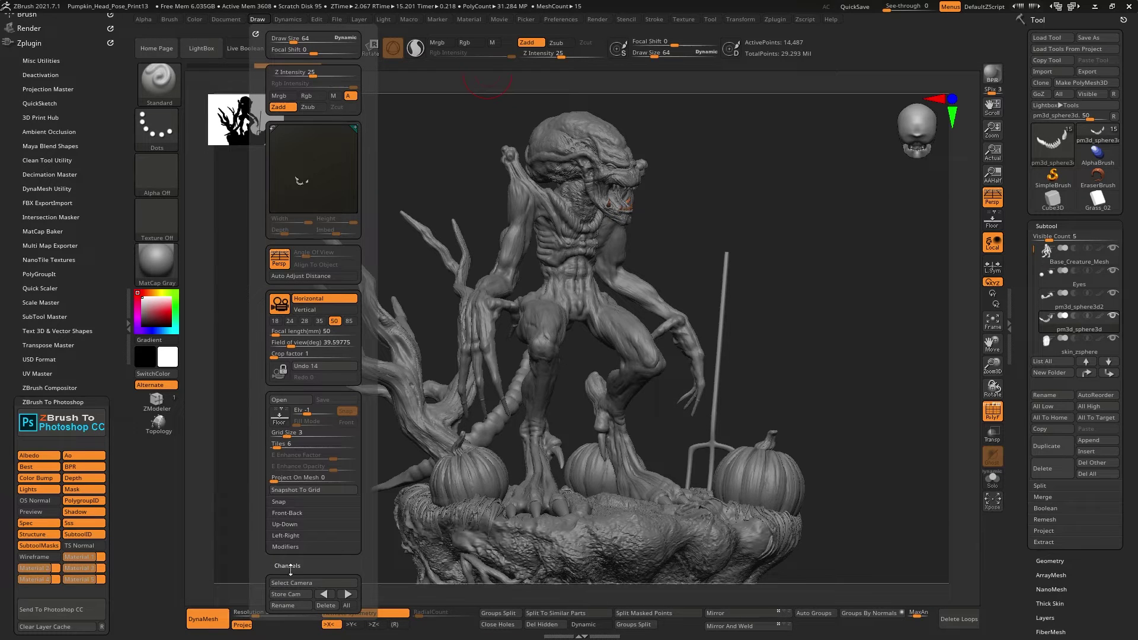
{"action": "left_click", "coordinate": [291, 595]}
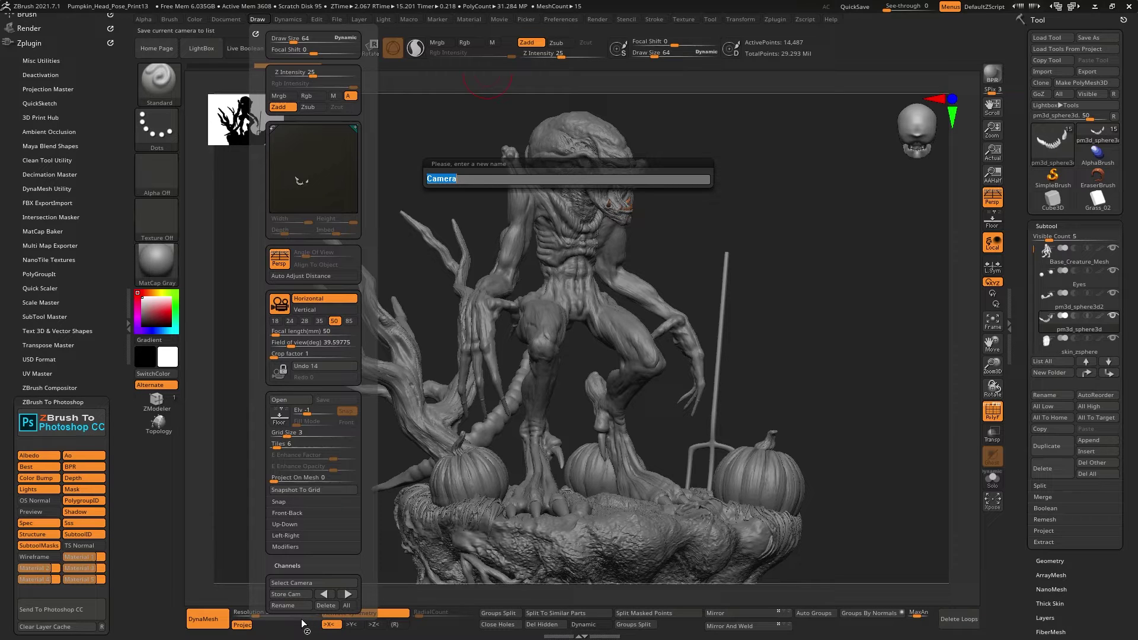
{"action": "type", "text": "Side_shot"}
{"action": "key", "text": "Return"}
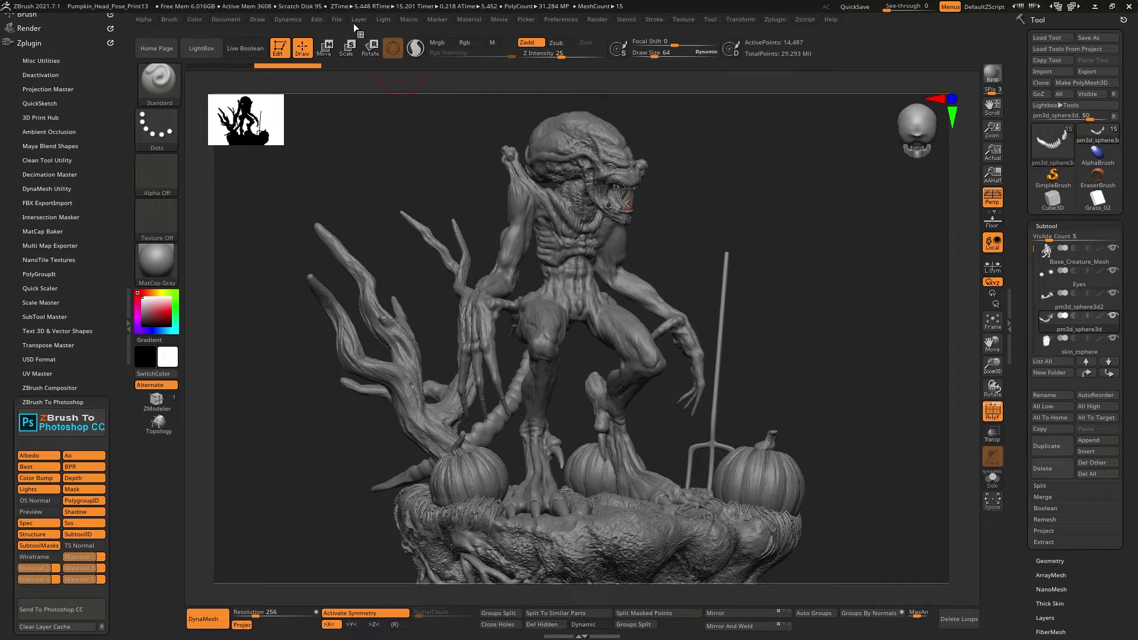
Save the project as Pumpkin_Head_Pose_Print13_Comp.zpr in the ZProject folder.
{"action": "left_click", "coordinate": [337, 20]}
{"action": "left_click", "coordinate": [412, 44]}
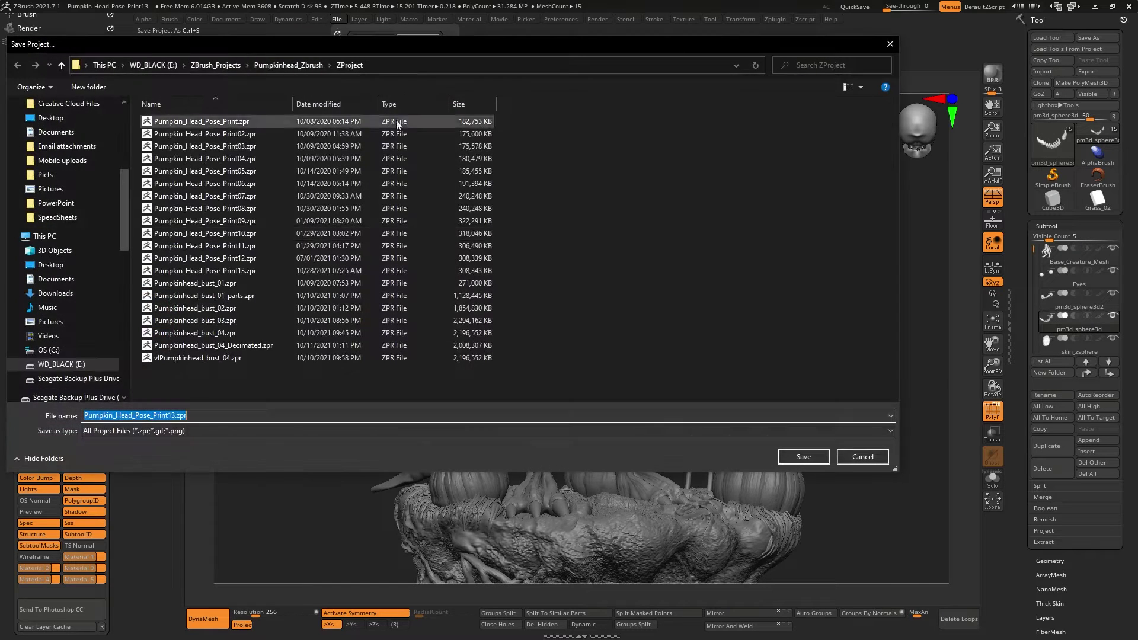
{"action": "left_click", "coordinate": [176, 415]}
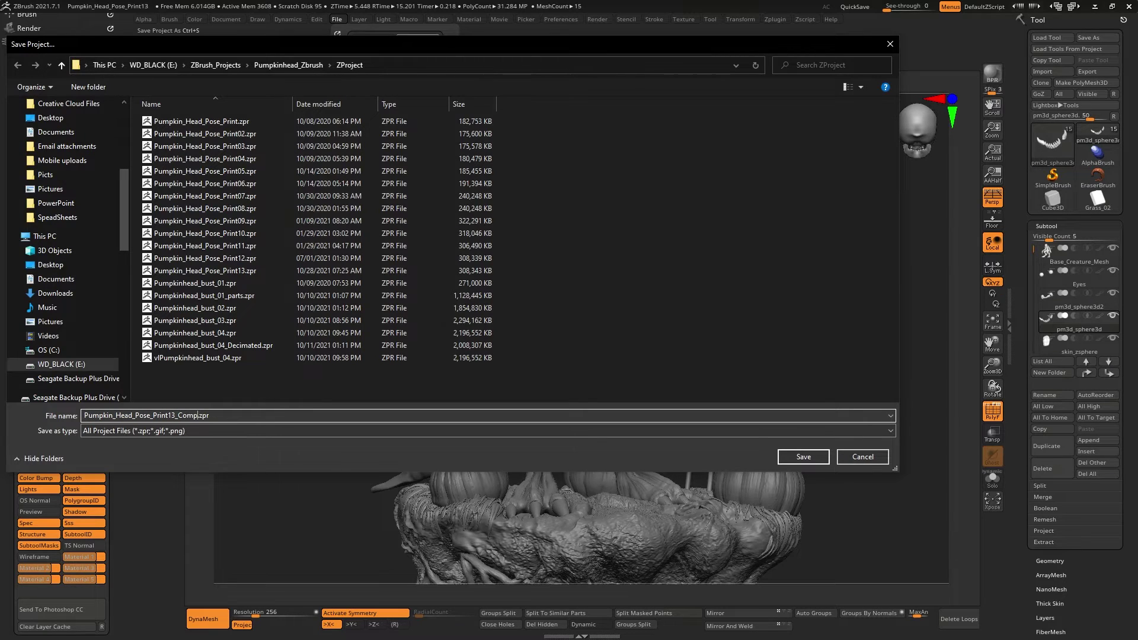
{"action": "key", "text": "Return"}
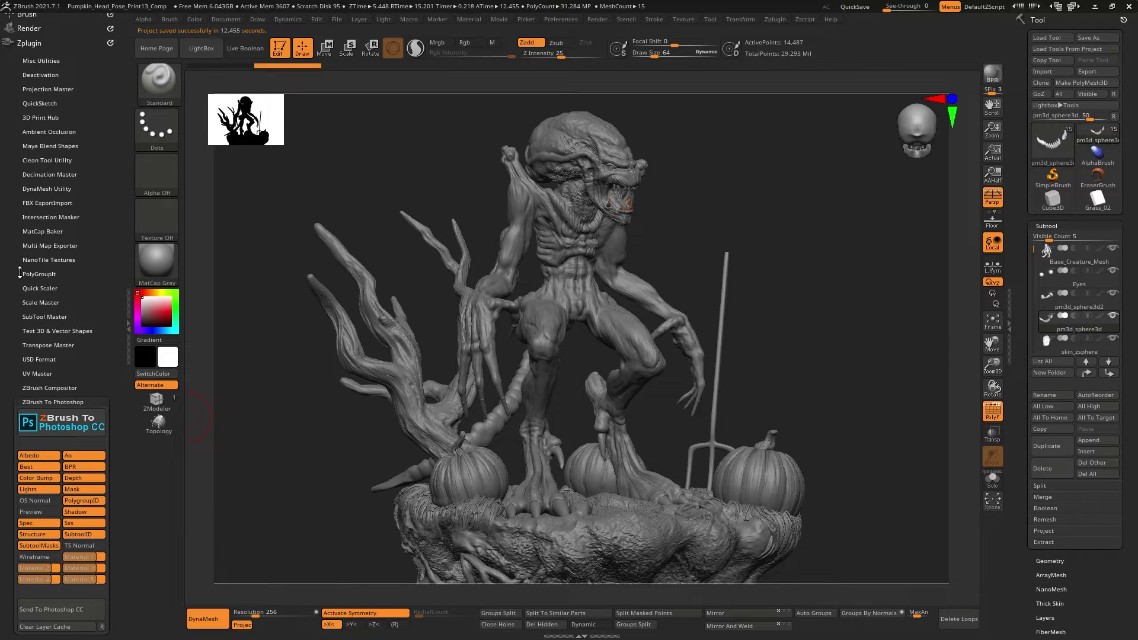
Examine the render pass options of ZBrush To Photoshop in the docked Zplugin palette.
{"action": "scroll", "coordinate": [20, 272], "scroll_direction": "up", "scroll_amount": 2}
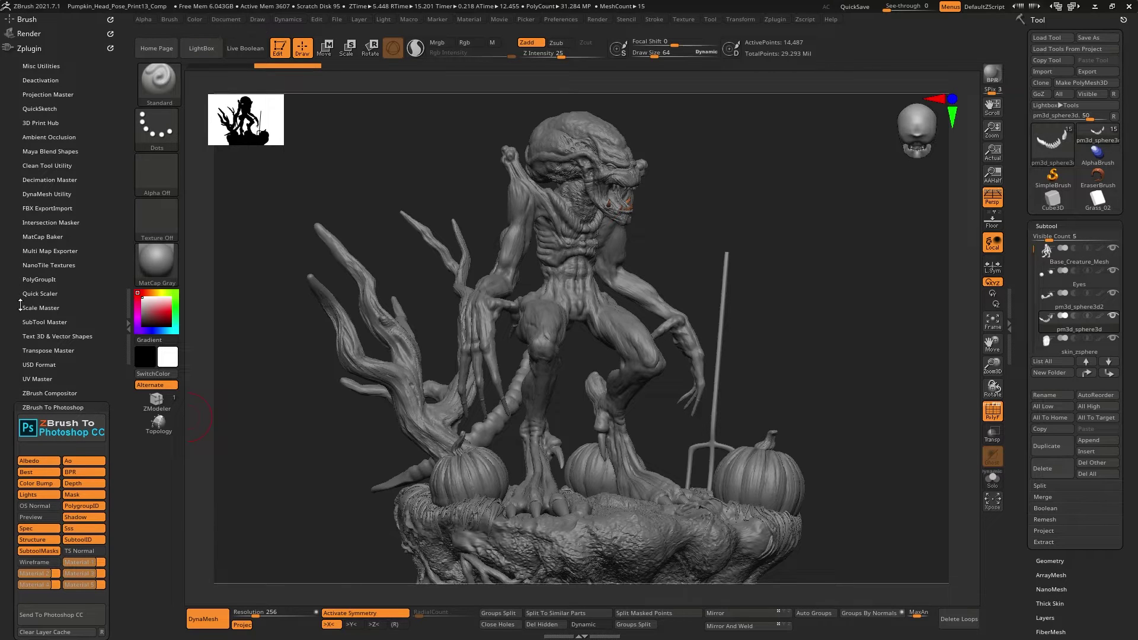
{"action": "left_click", "coordinate": [27, 48]}
{"action": "left_click", "coordinate": [27, 48]}
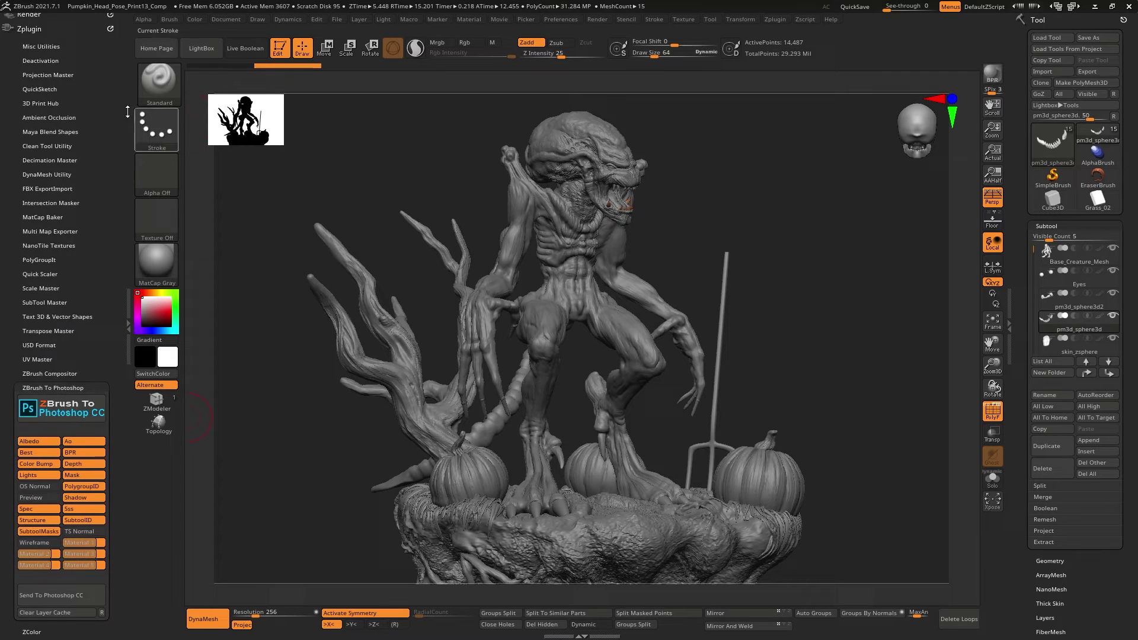
{"action": "left_click", "coordinate": [777, 21]}
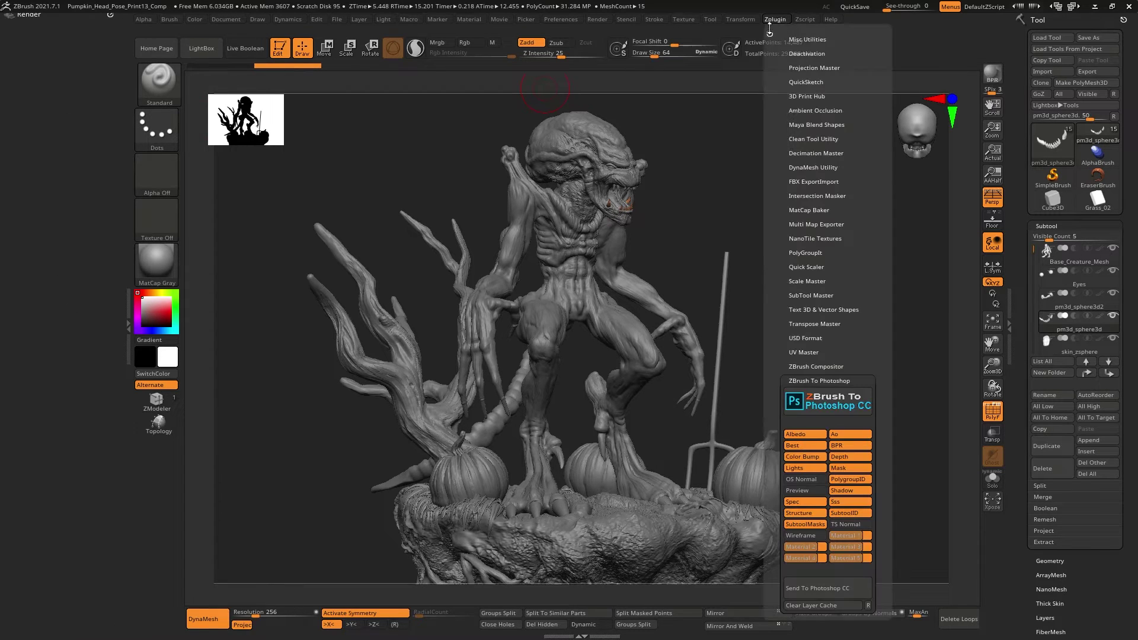
{"action": "left_click_drag", "start_coordinate": [770, 34], "coordinate": [89, 42]}
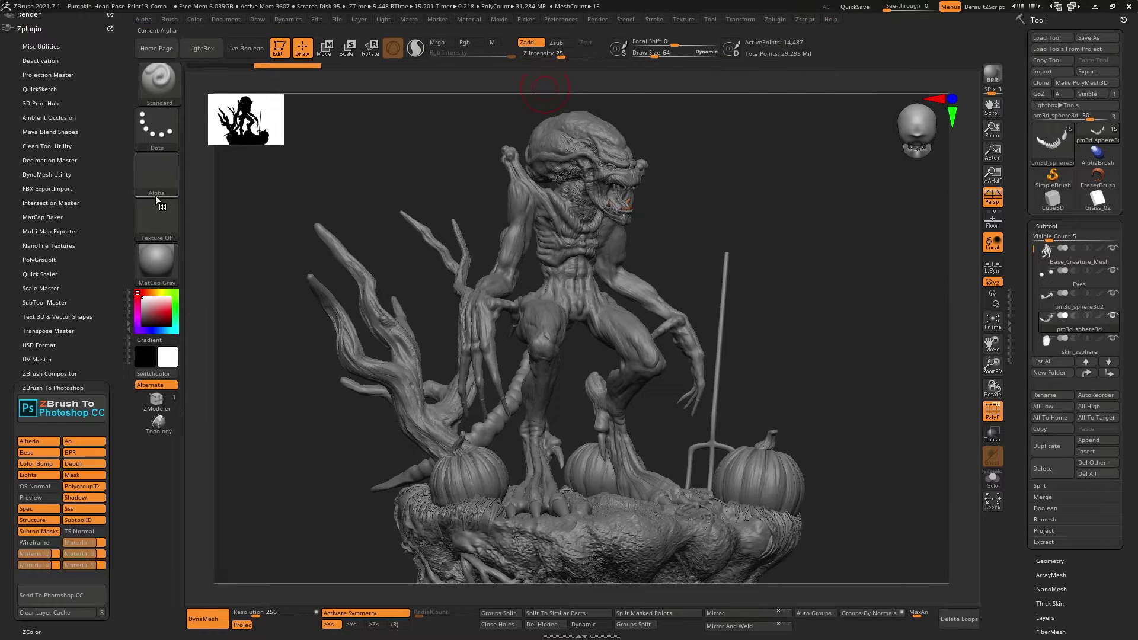
{"action": "left_click", "coordinate": [59, 387]}
{"action": "left_click", "coordinate": [51, 387]}
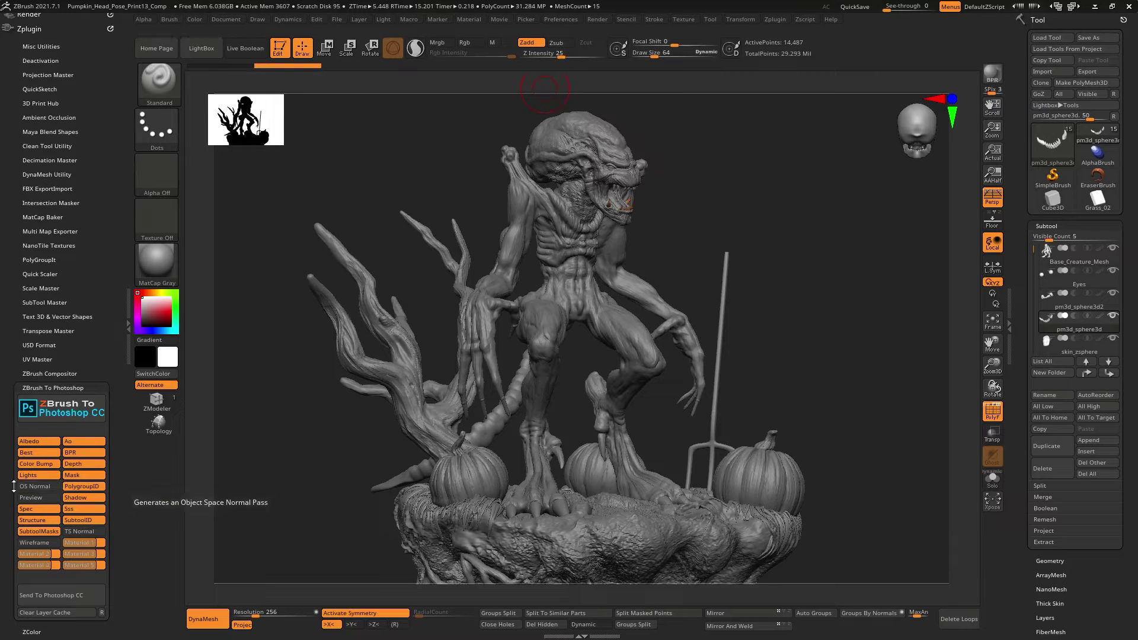
{"action": "left_click_drag", "start_coordinate": [16, 483], "coordinate": [20, 453]}
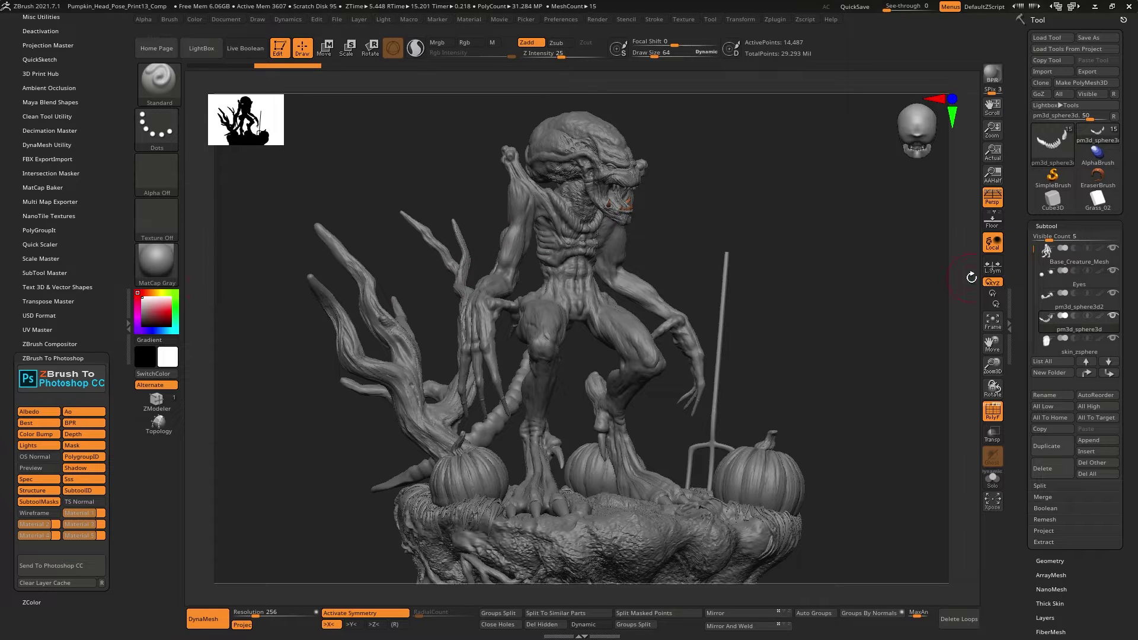
Show the polypaint colours on the statue's subtools and switch them off again.
{"action": "left_click", "coordinate": [1101, 315]}
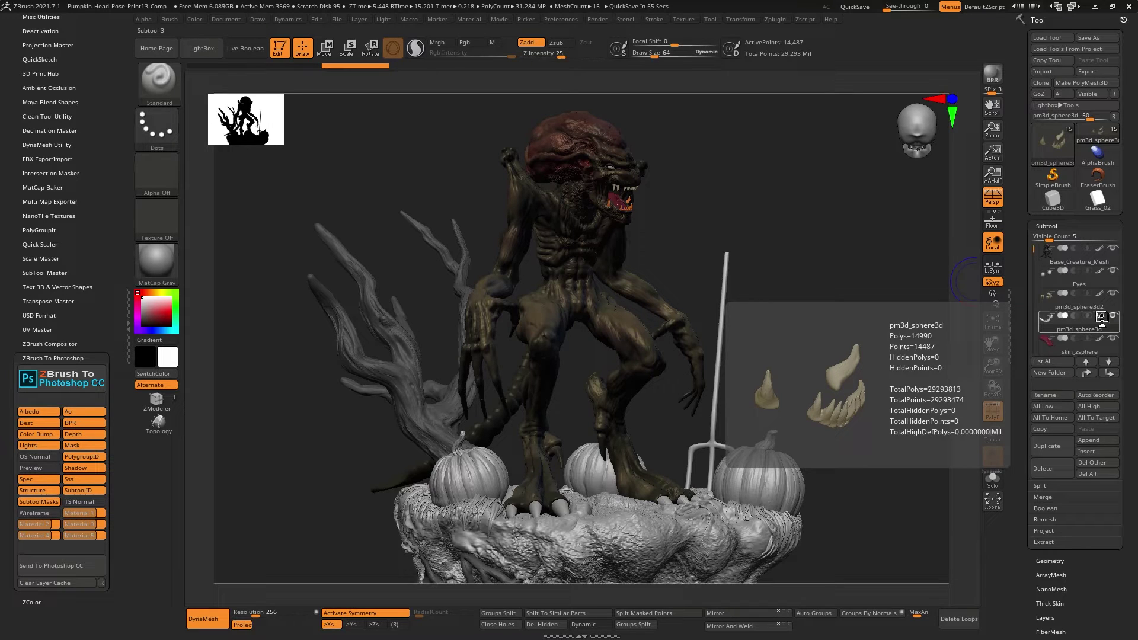
{"action": "left_click", "coordinate": [1100, 316], "text": "alt"}
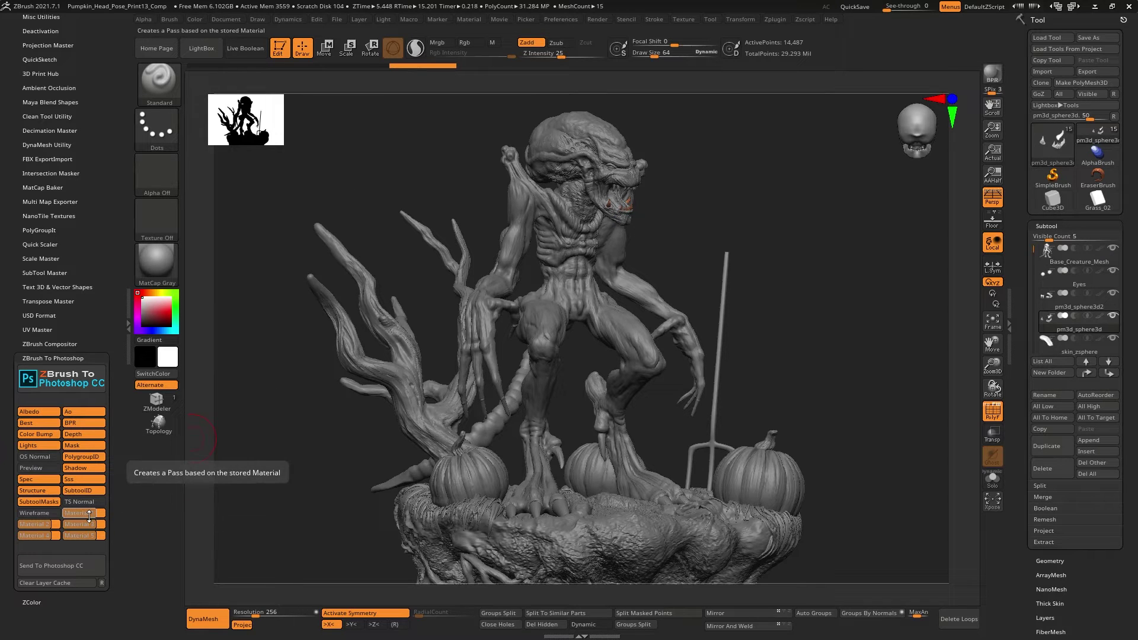
Try the ZMetal material on the statue.
{"action": "mouse_move", "coordinate": [166, 271]}
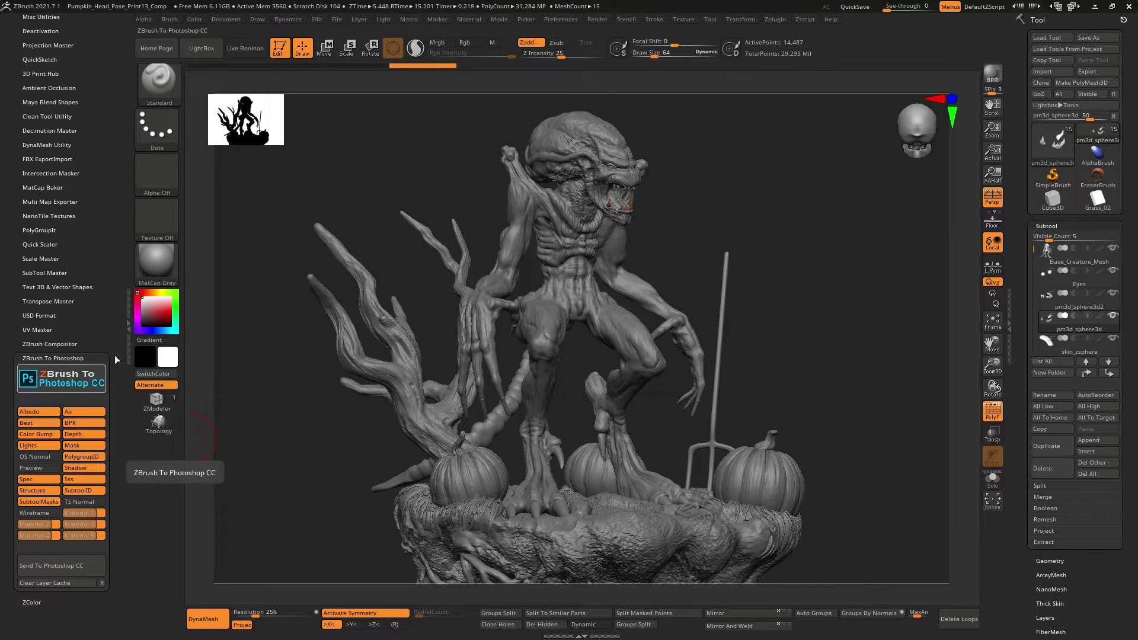
{"action": "left_click", "coordinate": [155, 260]}
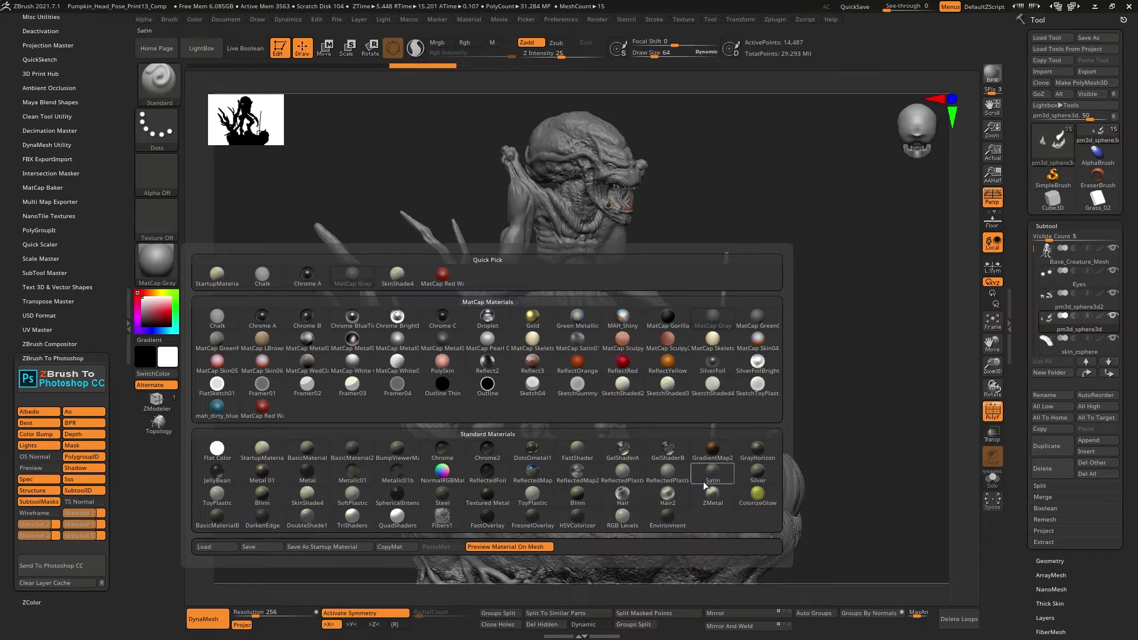
{"action": "left_click", "coordinate": [716, 500]}
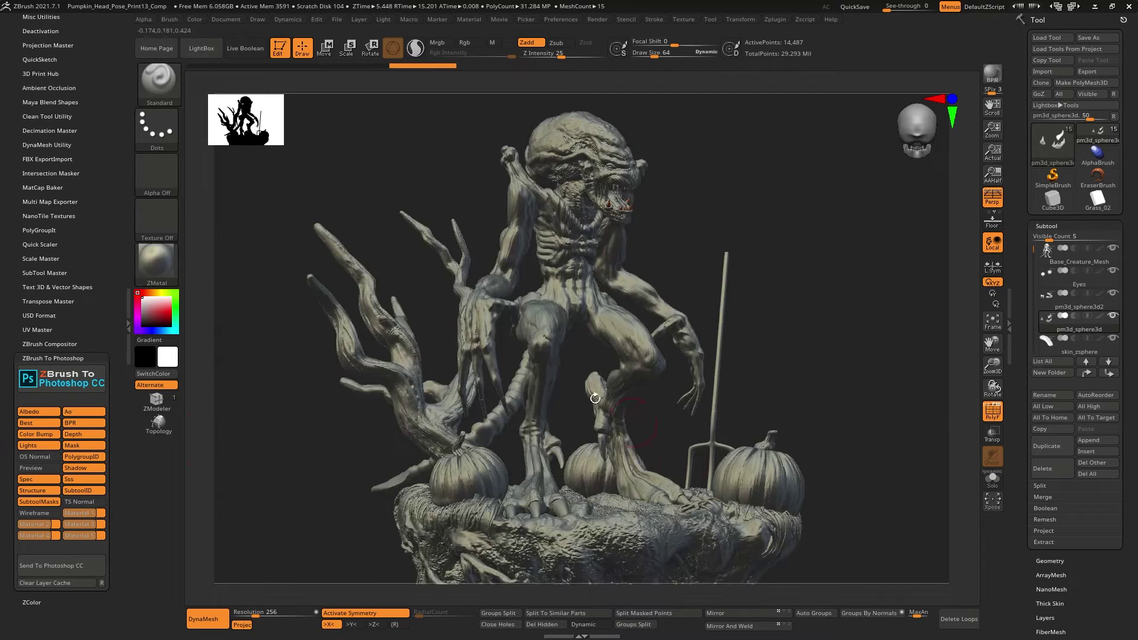
Apply the ToyPlastic material to the statue and store it as the Material 2 pass, replacing the assigned one.
{"action": "left_click", "coordinate": [168, 274]}
{"action": "left_click", "coordinate": [531, 497]}
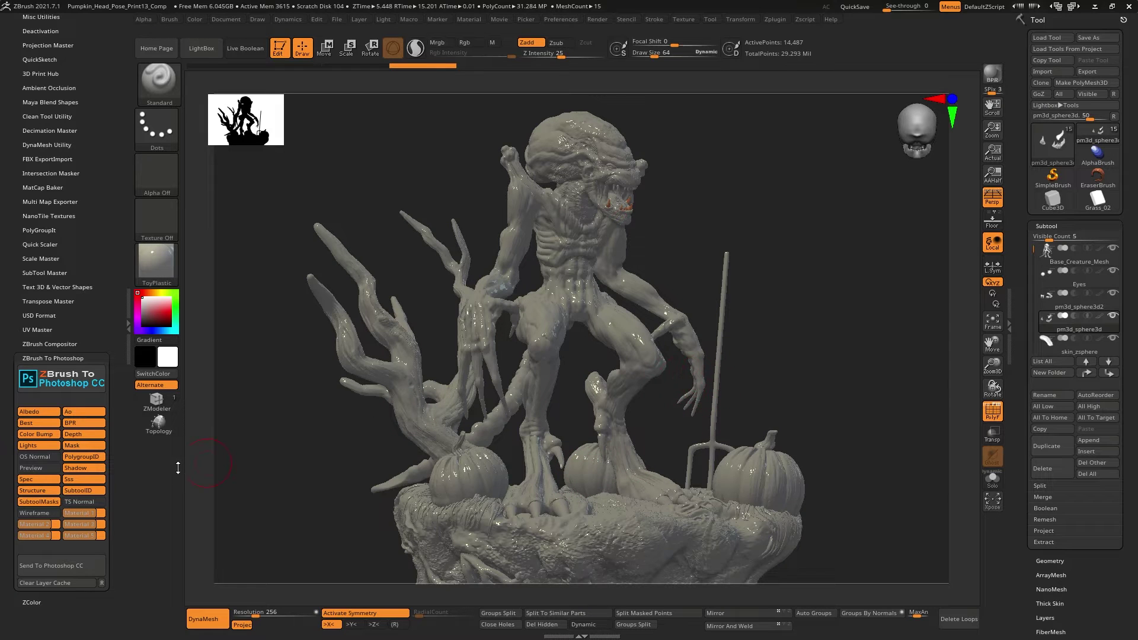
{"action": "left_click", "coordinate": [41, 526]}
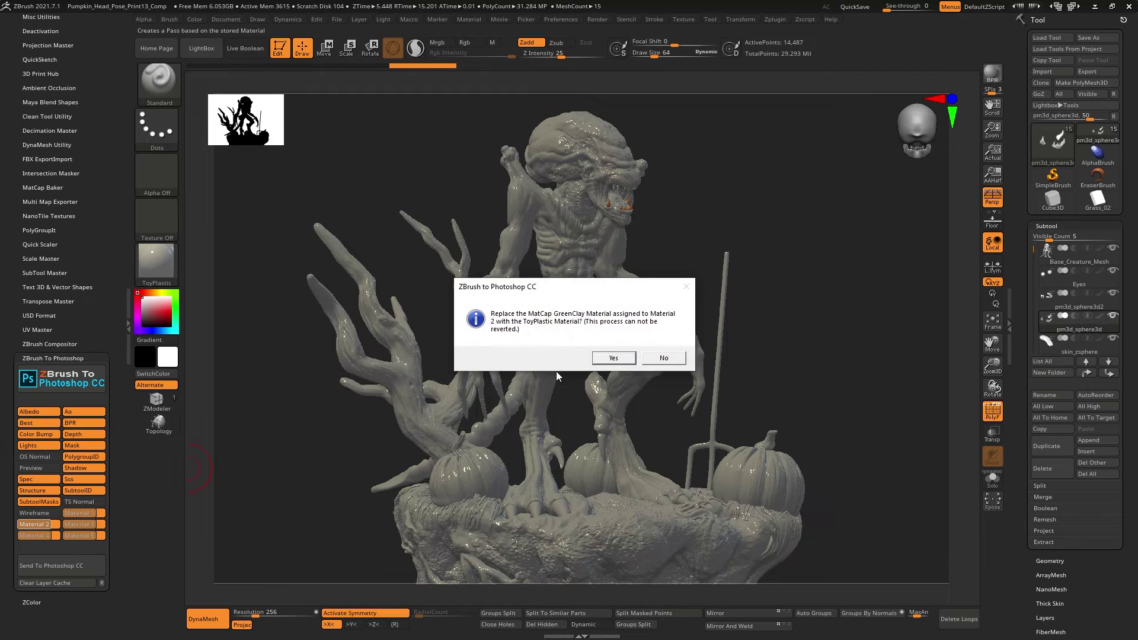
{"action": "left_click", "coordinate": [611, 358]}
Try the mah_dirty_blue, SketchShaded3, green MatCap and MAH_Shiny materials on the statue.
{"action": "left_click", "coordinate": [156, 261]}
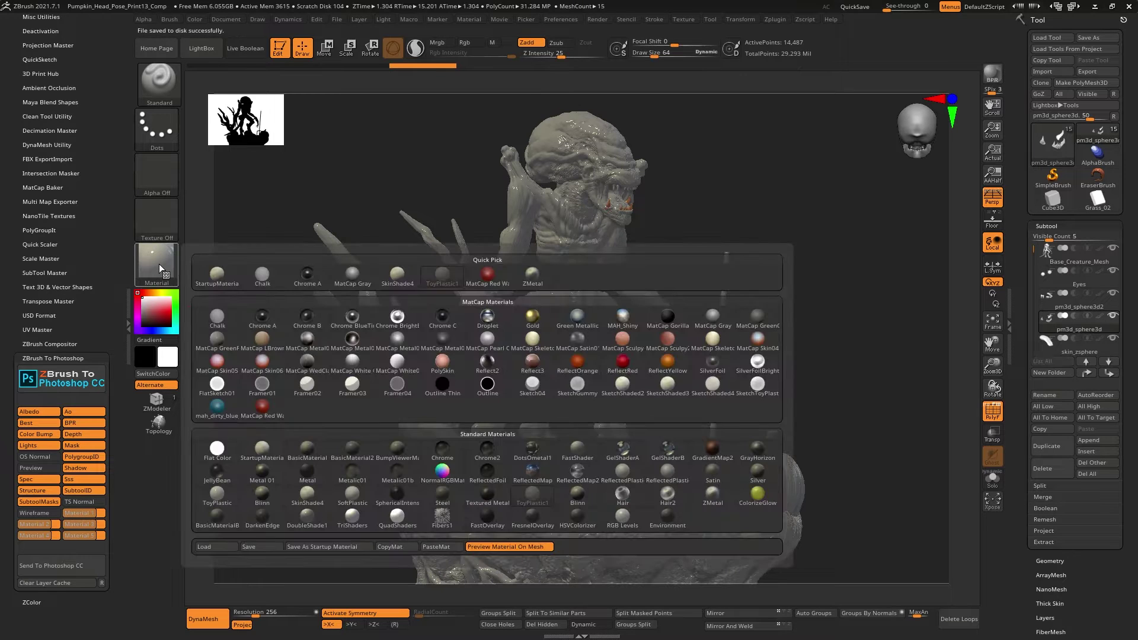
{"action": "left_click", "coordinate": [227, 409]}
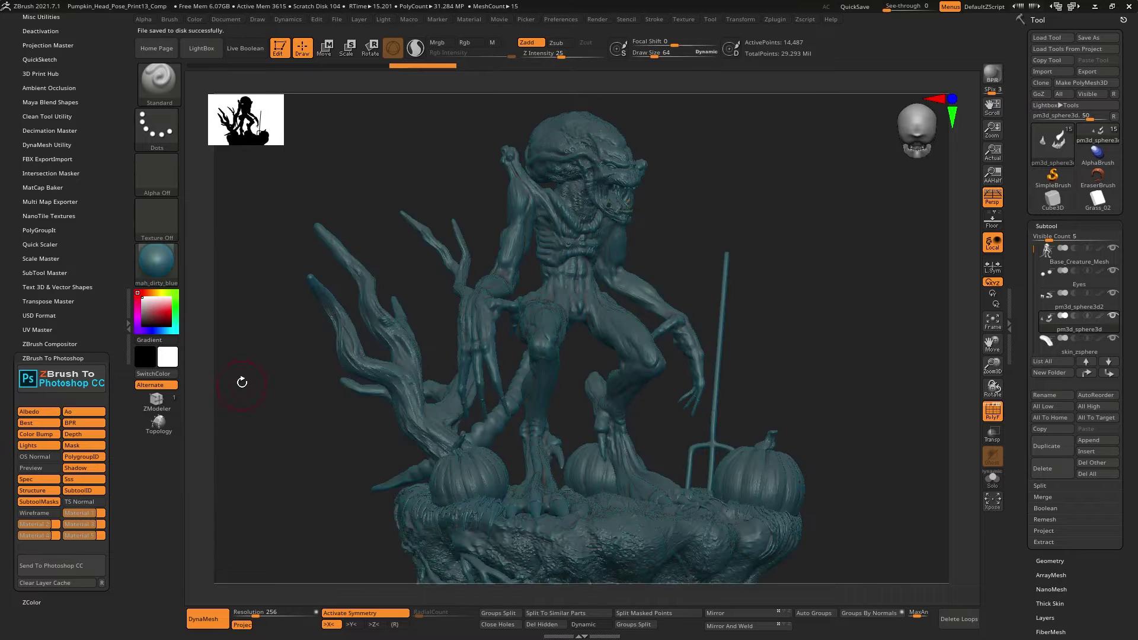
{"action": "left_click", "coordinate": [158, 263]}
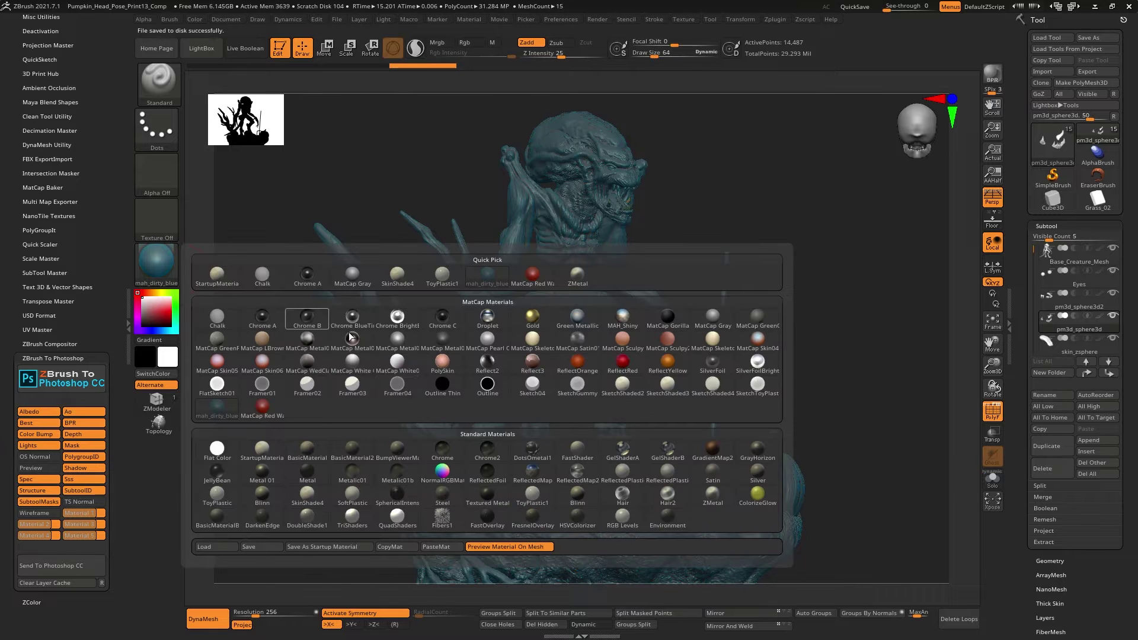
{"action": "left_click", "coordinate": [677, 384]}
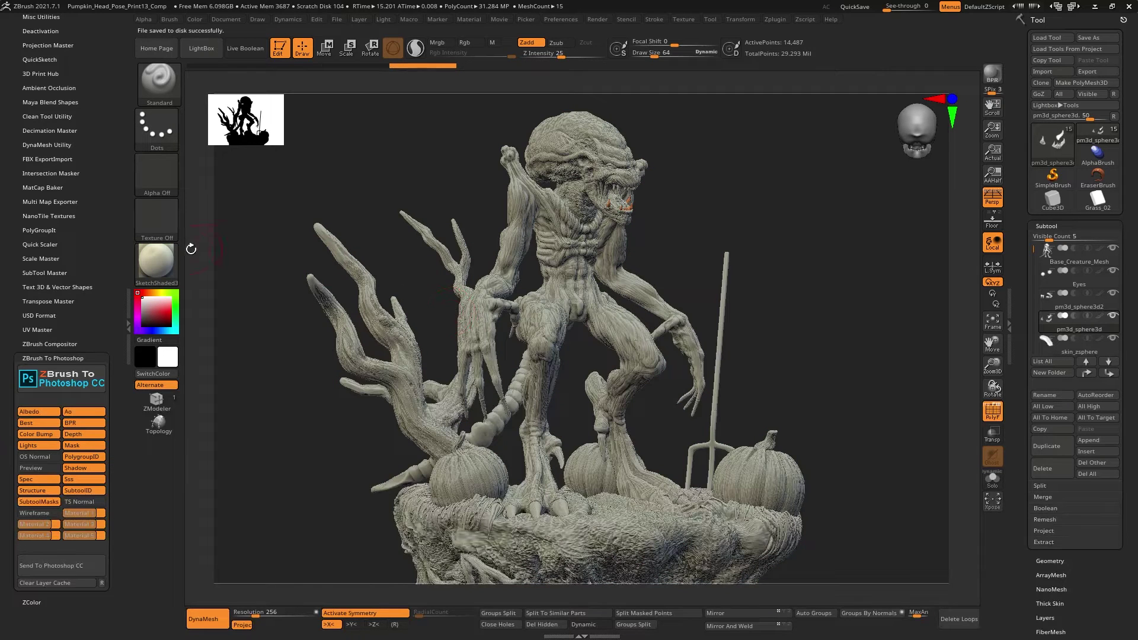
{"action": "left_click", "coordinate": [157, 262]}
{"action": "left_click", "coordinate": [749, 326]}
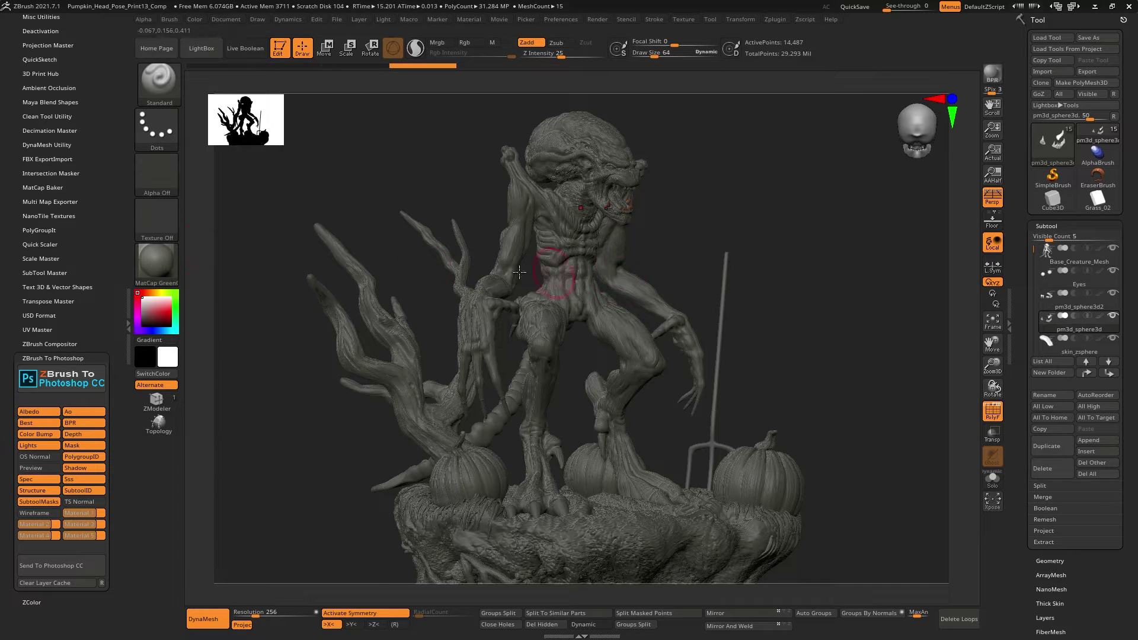
{"action": "left_click", "coordinate": [153, 261]}
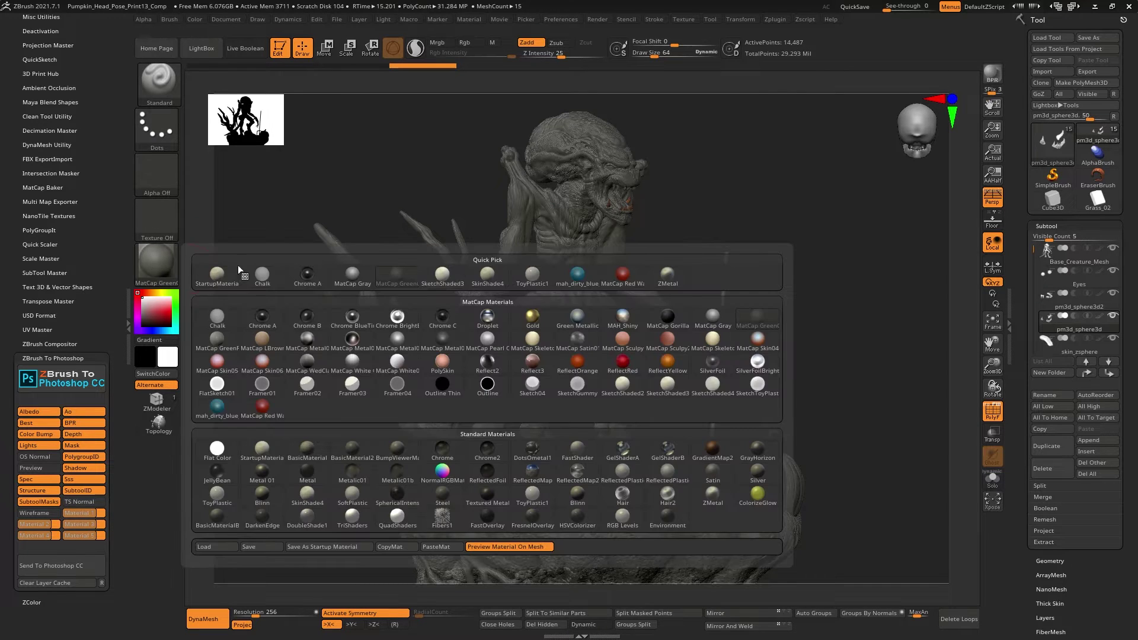
{"action": "left_click", "coordinate": [622, 316]}
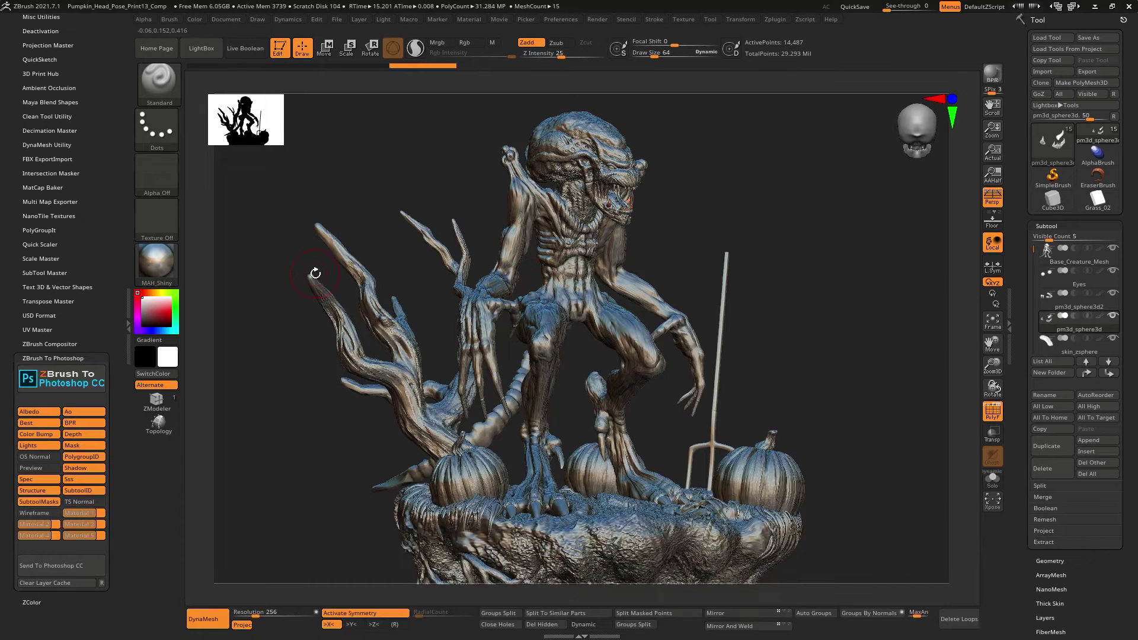
Try the Droplet, Chrome C and Chrome B materials on the statue.
{"action": "left_click", "coordinate": [161, 262]}
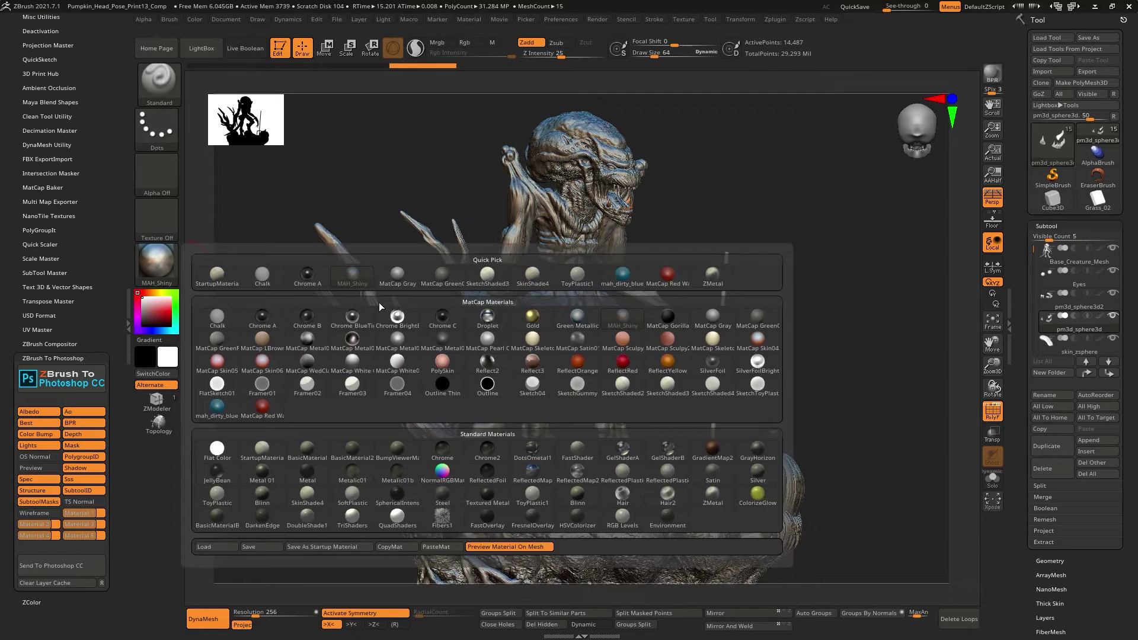
{"action": "left_click", "coordinate": [487, 317]}
{"action": "left_click", "coordinate": [159, 264]}
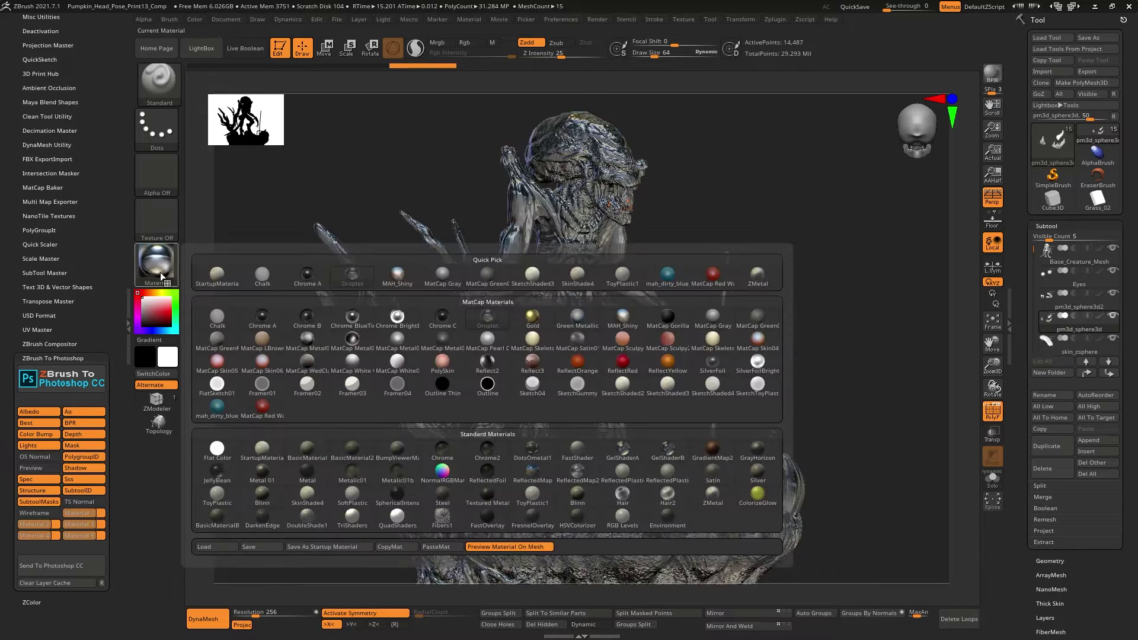
{"action": "left_click", "coordinate": [448, 323]}
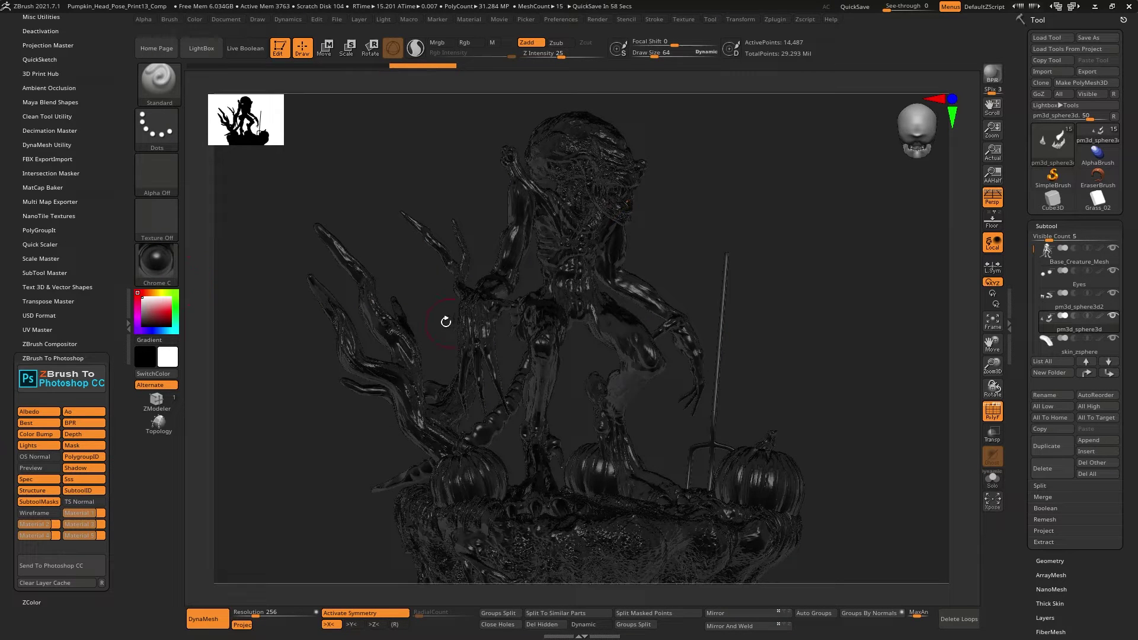
{"action": "left_click", "coordinate": [161, 264]}
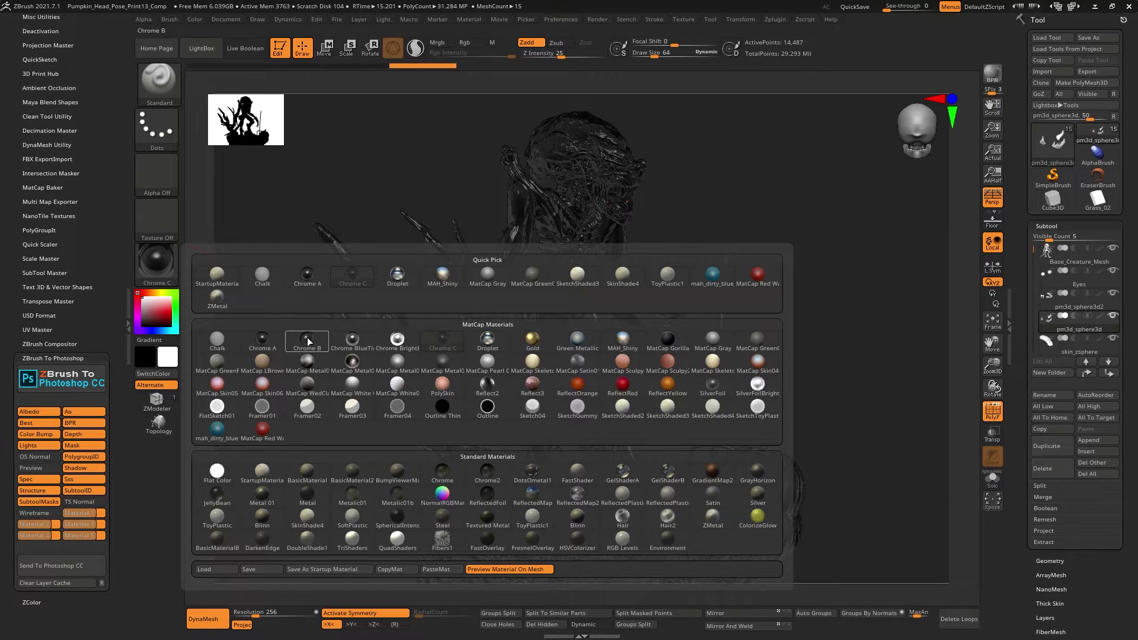
{"action": "left_click", "coordinate": [307, 338]}
Apply the Chrome A material to the statue and store it as the Material 3 pass, replacing the assigned one.
{"action": "left_click", "coordinate": [159, 255]}
{"action": "left_click", "coordinate": [262, 337]}
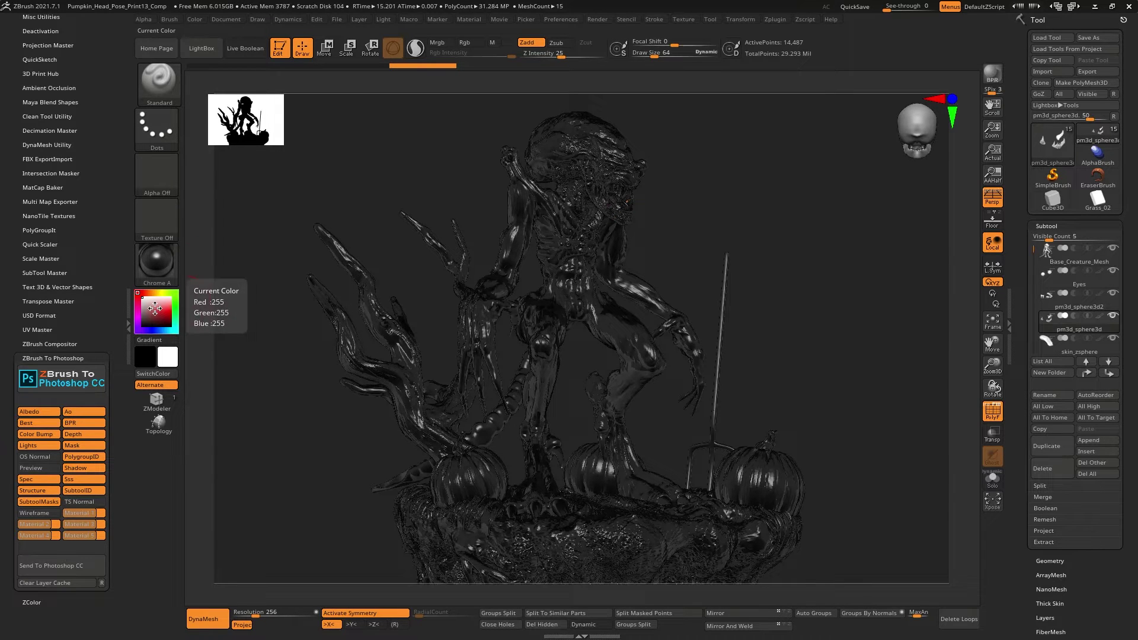
{"action": "left_click", "coordinate": [137, 326]}
{"action": "mouse_move", "coordinate": [138, 326]}
{"action": "left_mouse_down"}
{"action": "mouse_move", "coordinate": [122, 353]}
{"action": "mouse_move", "coordinate": [136, 351]}
{"action": "mouse_move", "coordinate": [137, 312]}
{"action": "mouse_move", "coordinate": [147, 315]}
{"action": "mouse_move", "coordinate": [132, 292]}
{"action": "left_mouse_up"}
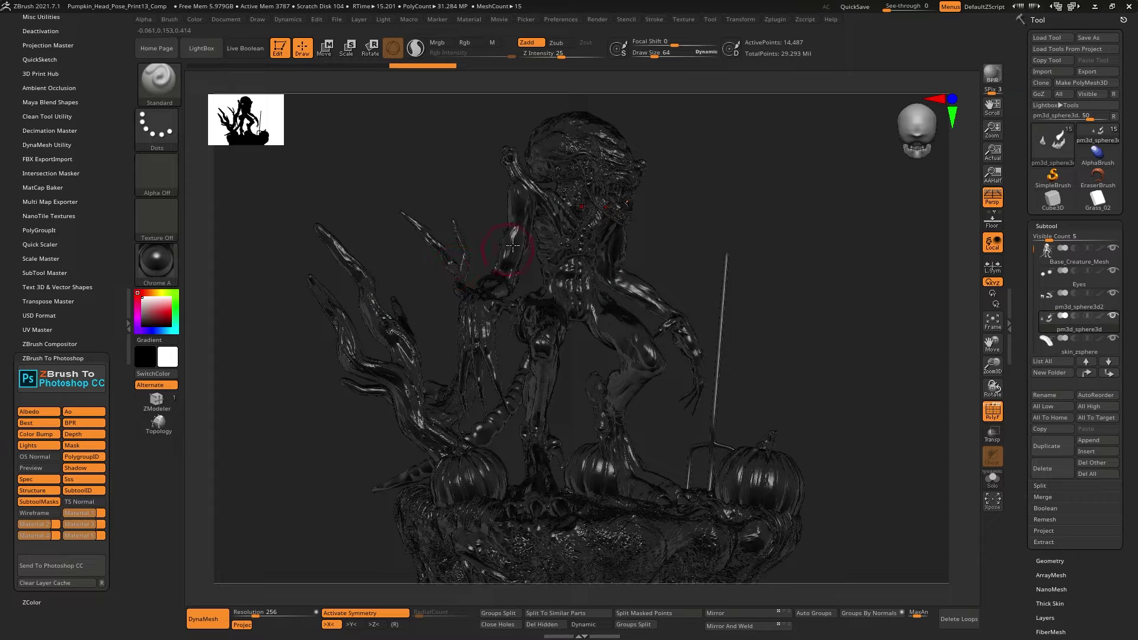
{"action": "left_click", "coordinate": [84, 526]}
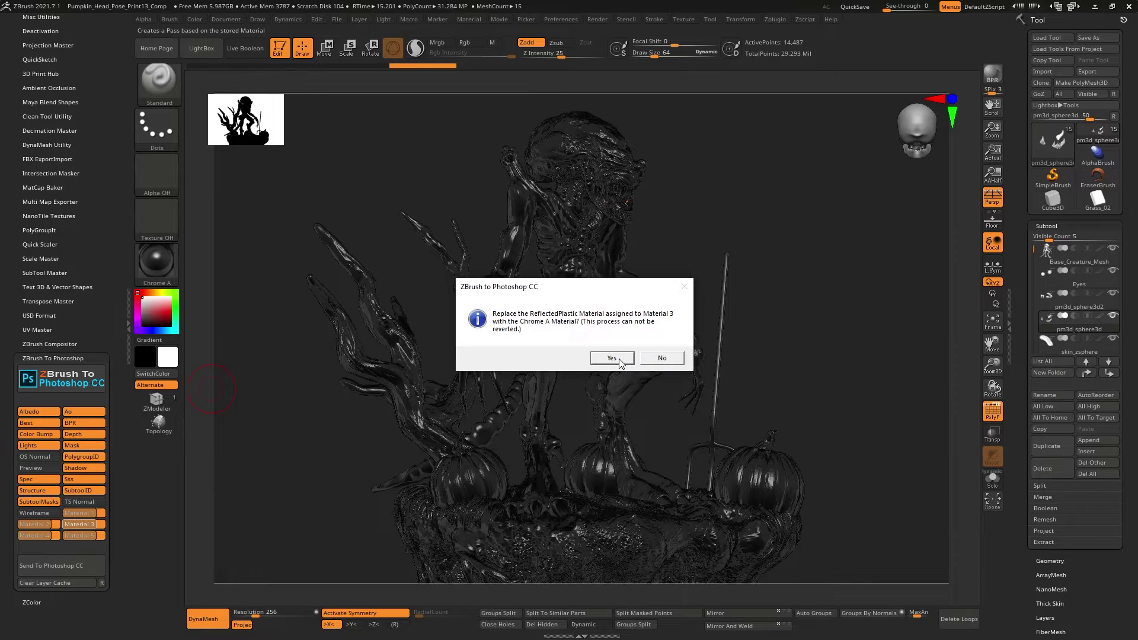
{"action": "left_click", "coordinate": [598, 360]}
Apply the MatCap White Cavity material and store it as the Material 4 pass, replacing the assigned one.
{"action": "left_click", "coordinate": [161, 261]}
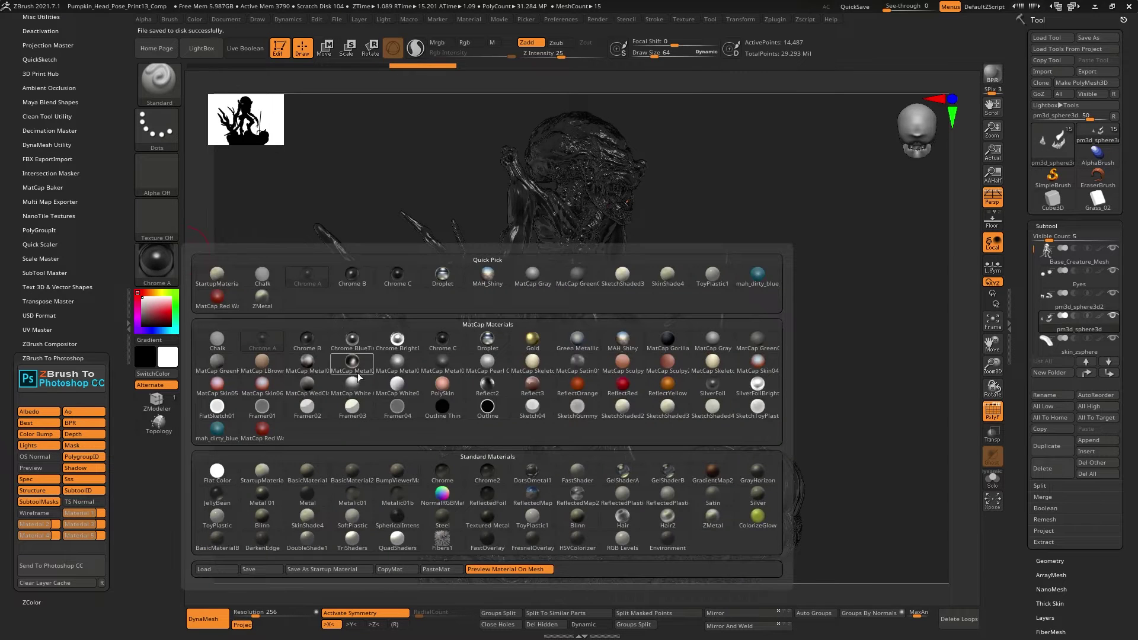
{"action": "left_click", "coordinate": [157, 261]}
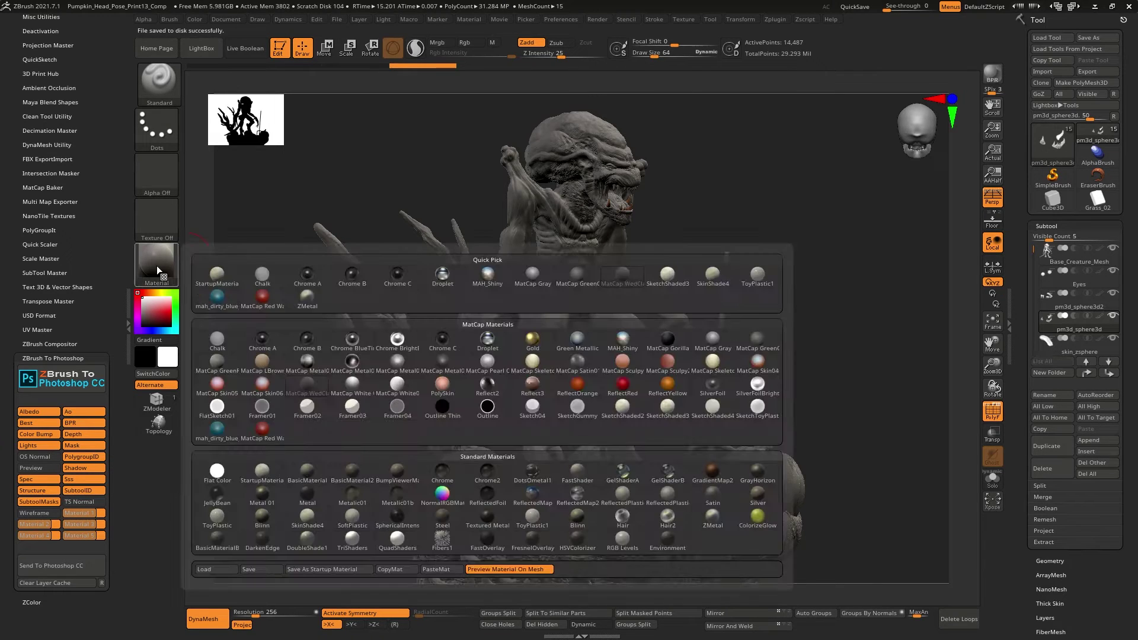
{"action": "left_click", "coordinate": [350, 386]}
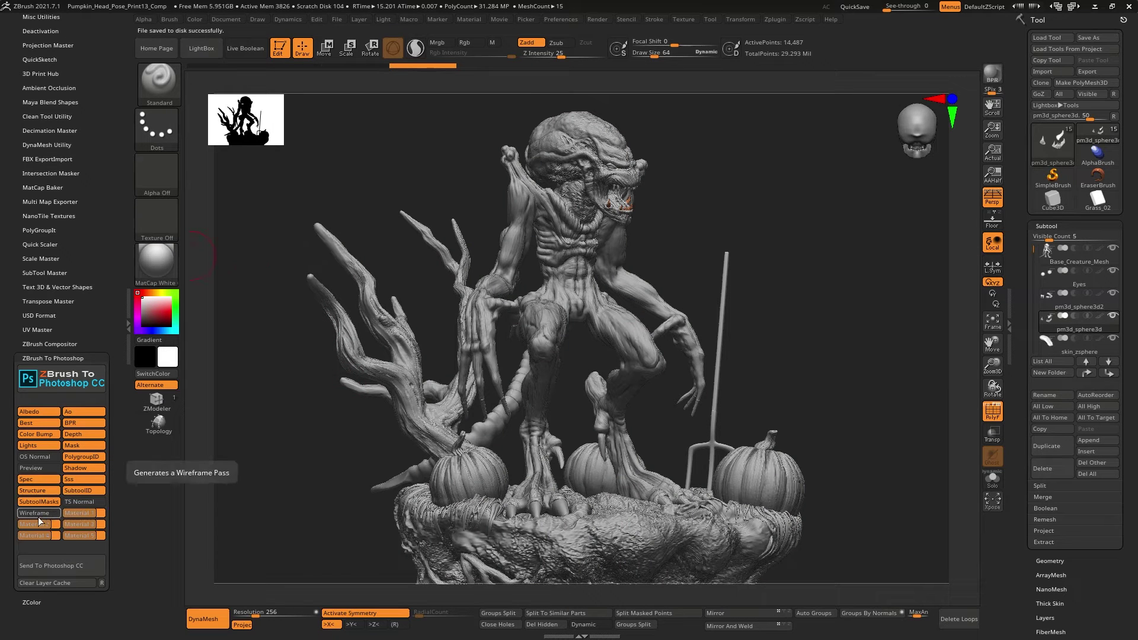
{"action": "left_click", "coordinate": [35, 537]}
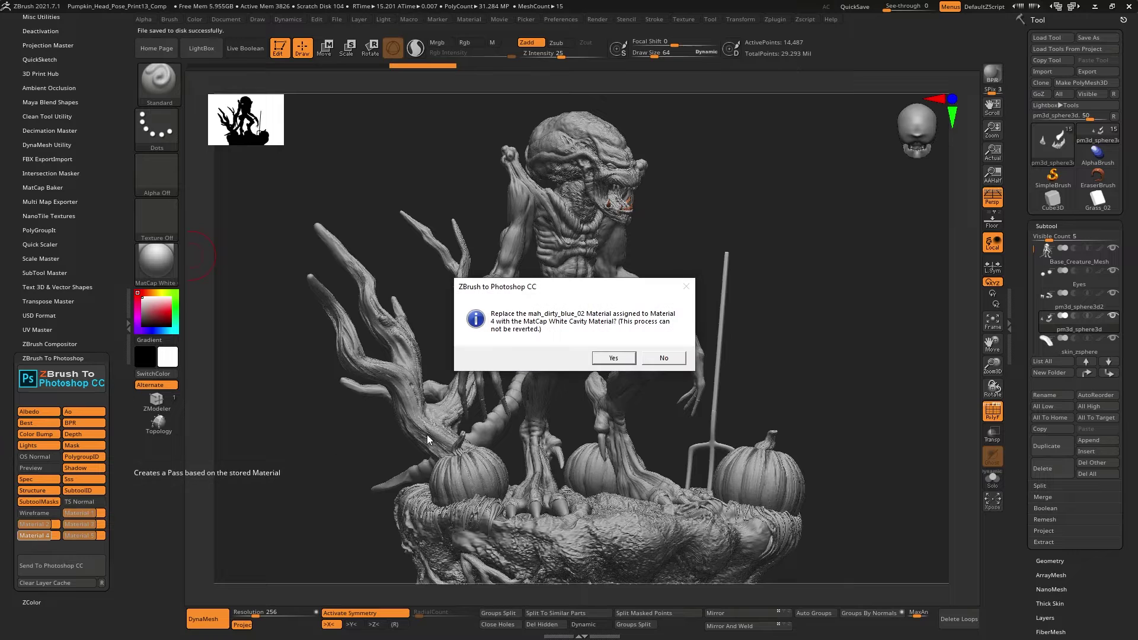
{"action": "left_click", "coordinate": [611, 362]}
Try the Outline material and two of the MatCap Metal materials on the statue.
{"action": "left_click", "coordinate": [166, 262]}
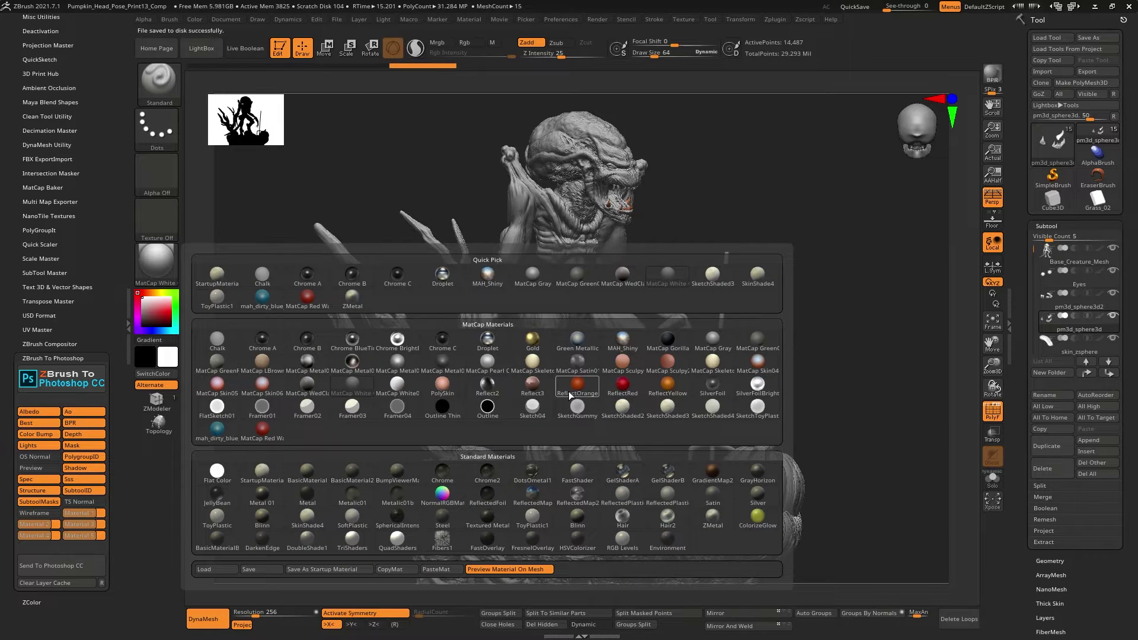
{"action": "left_click", "coordinate": [491, 409]}
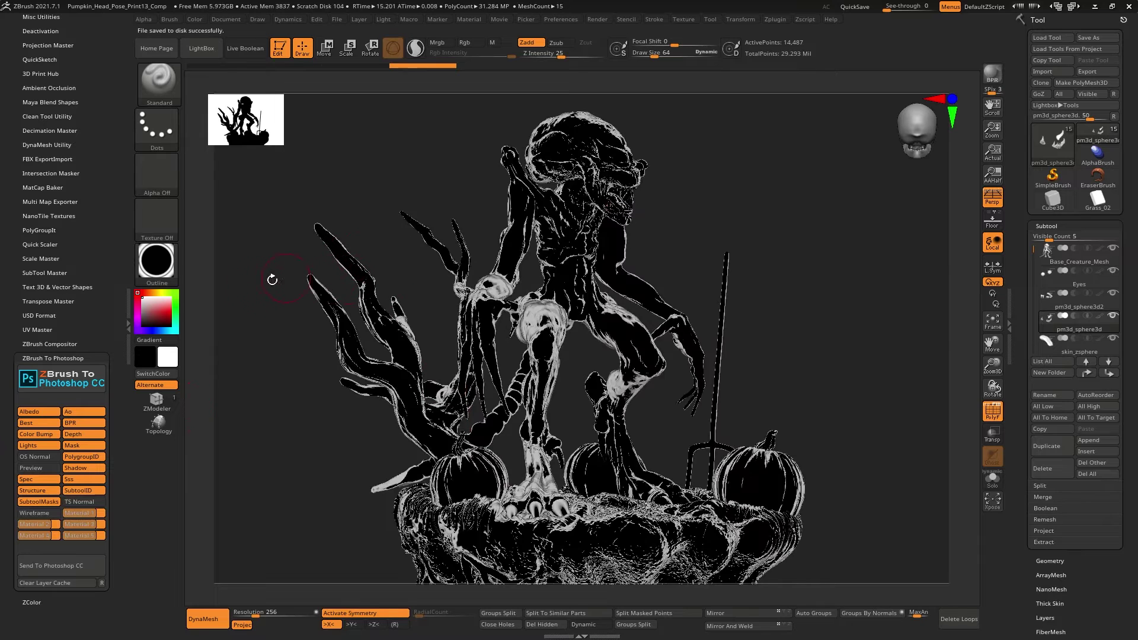
{"action": "left_click", "coordinate": [159, 264]}
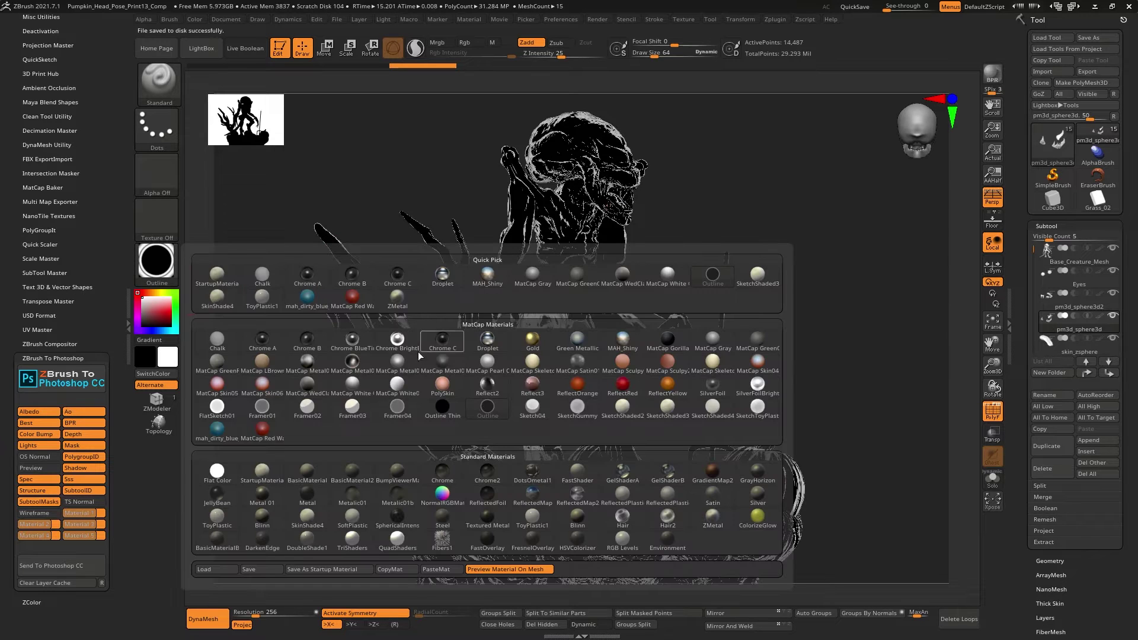
{"action": "left_click", "coordinate": [308, 360]}
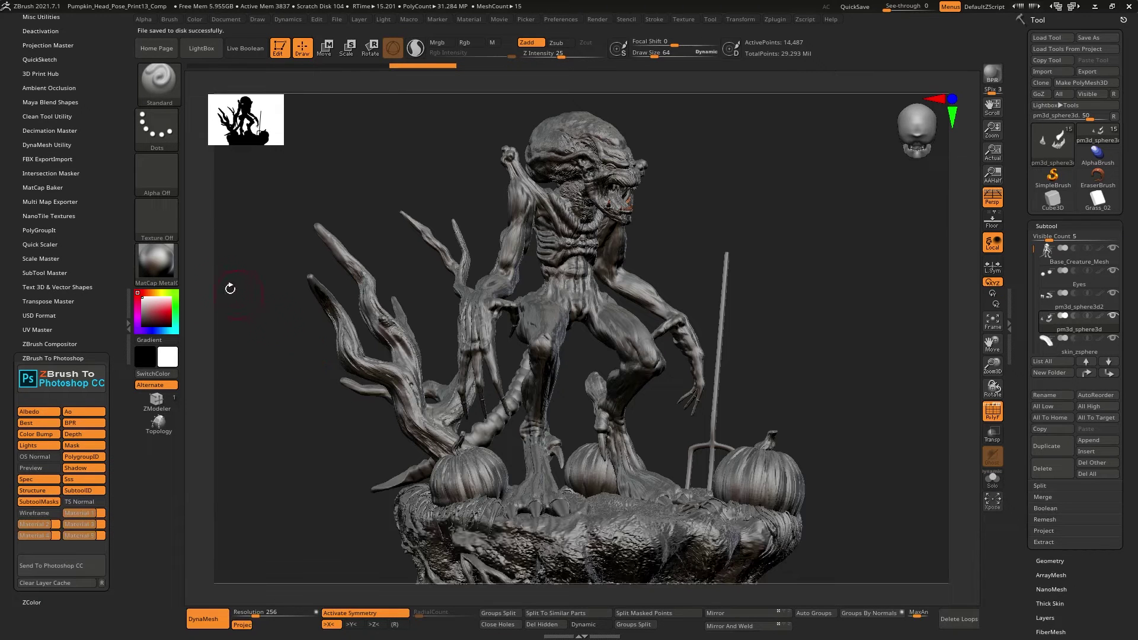
{"action": "left_click", "coordinate": [171, 267]}
{"action": "left_click", "coordinate": [397, 363]}
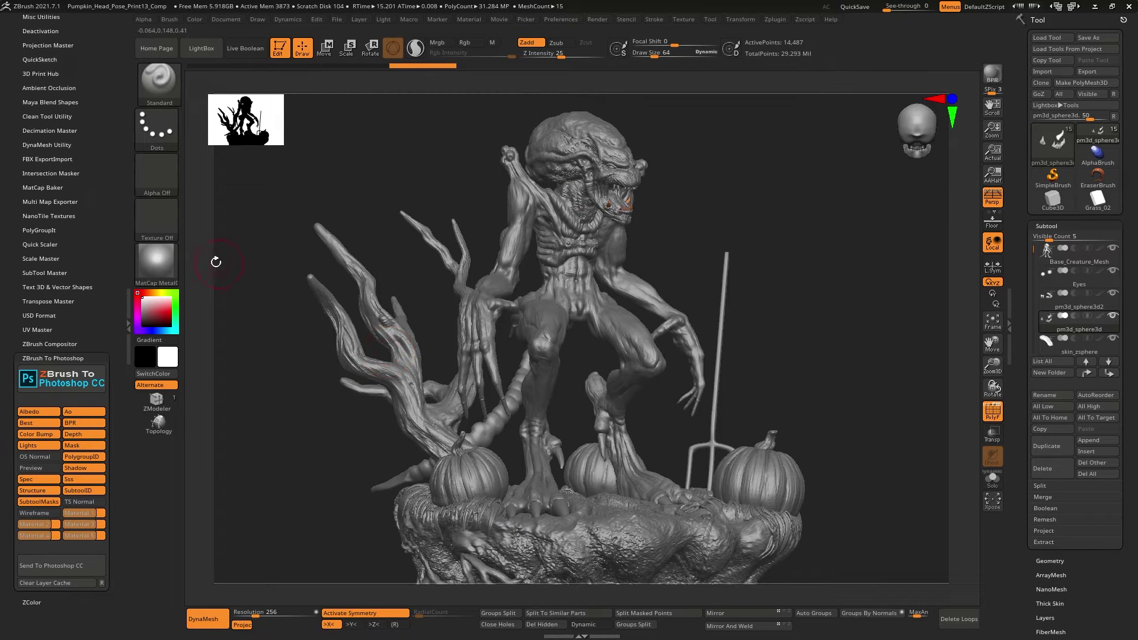
Apply the Reflect2 material to the statue and store it as the Material 5 pass, replacing the assigned one.
{"action": "left_click", "coordinate": [176, 260]}
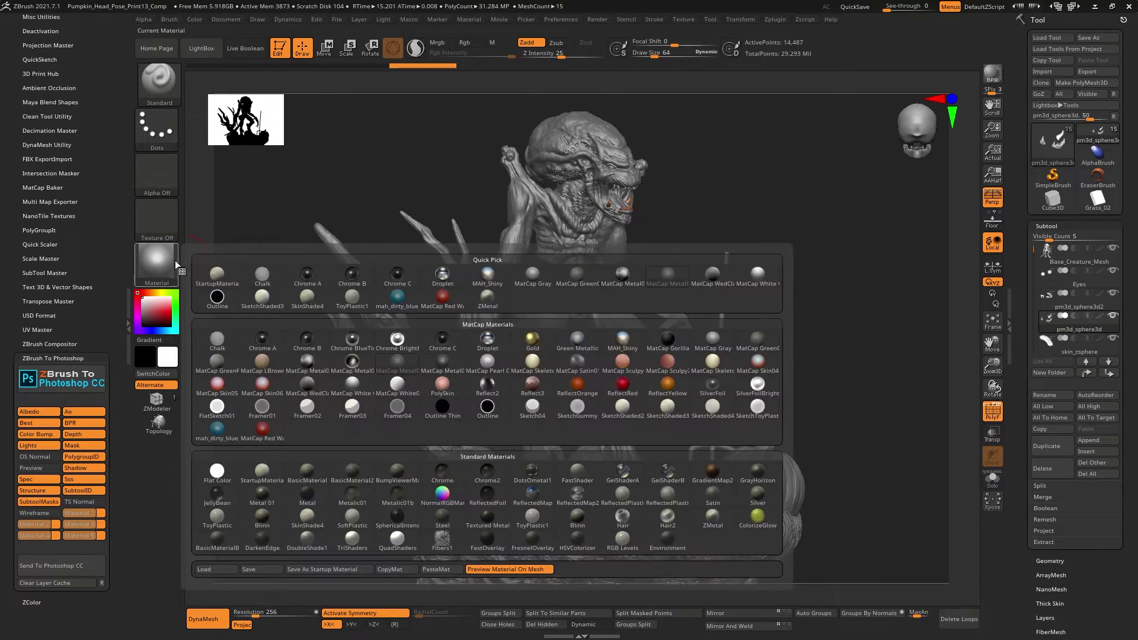
{"action": "left_click", "coordinate": [487, 384]}
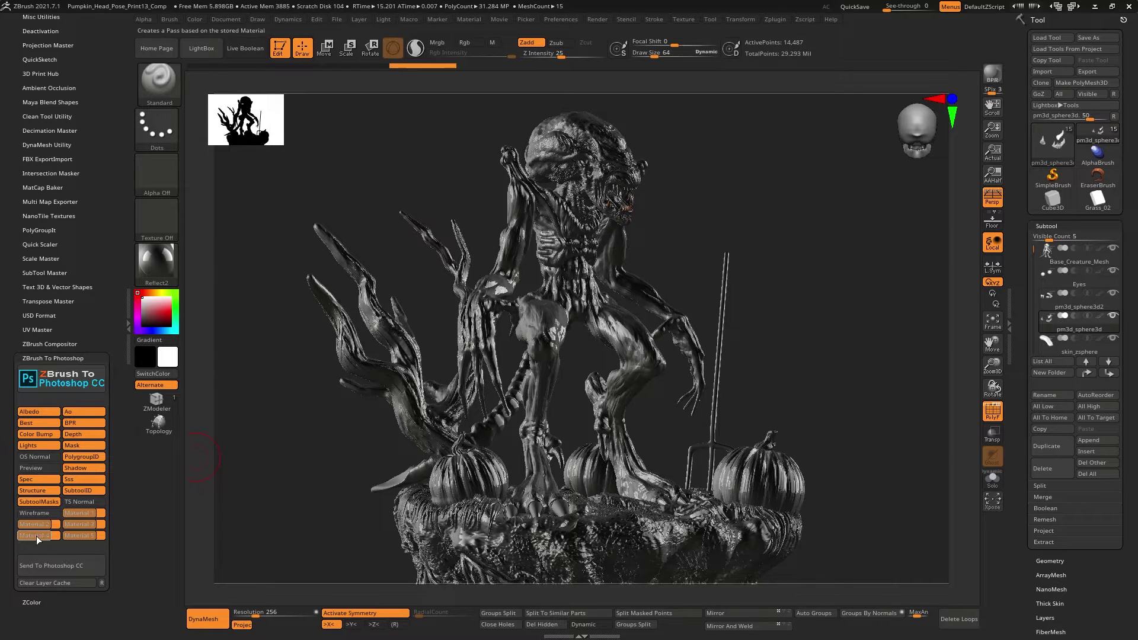
{"action": "left_click", "coordinate": [83, 536]}
{"action": "left_click", "coordinate": [626, 359]}
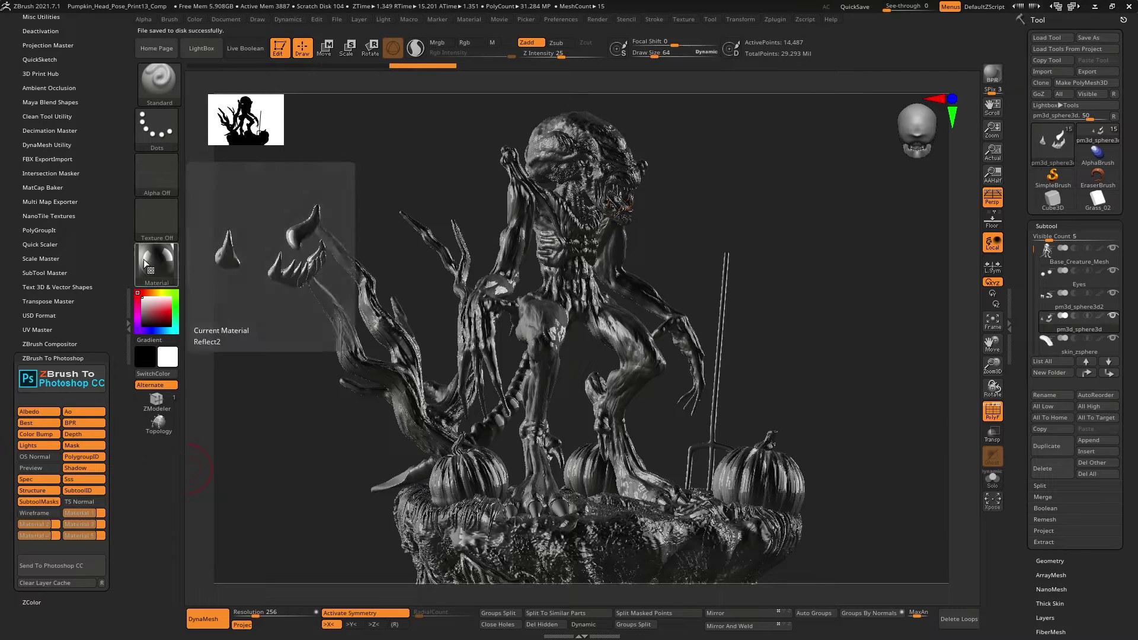
Preview the StartupMaterial on the statue and settle on MatCap Gray as its base material.
{"action": "left_click", "coordinate": [163, 269]}
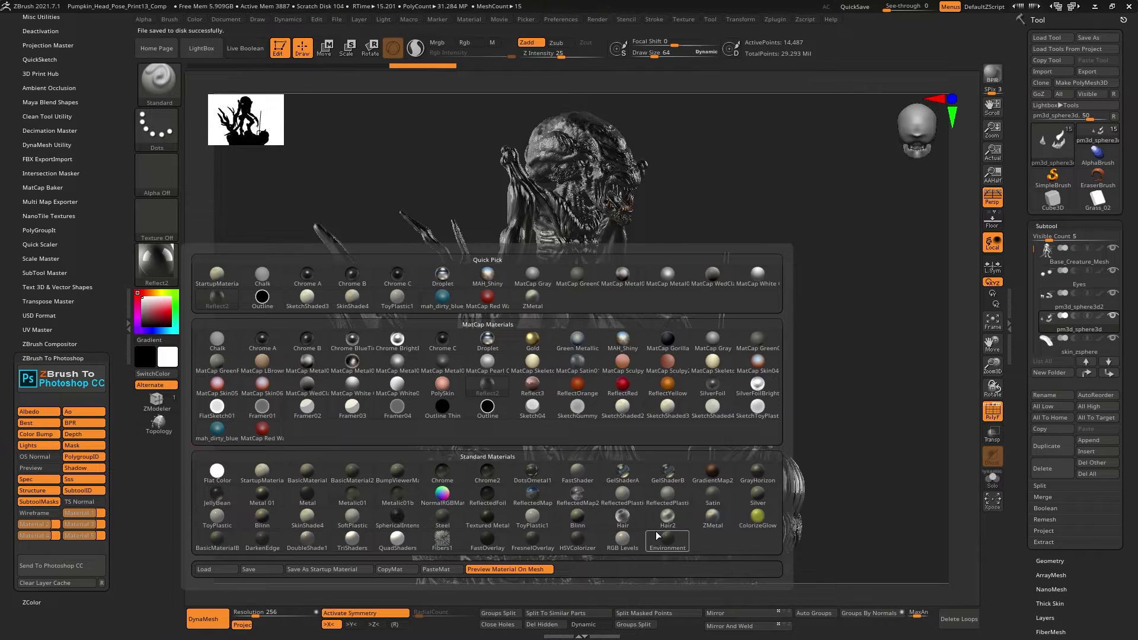
{"action": "mouse_move", "coordinate": [294, 526]}
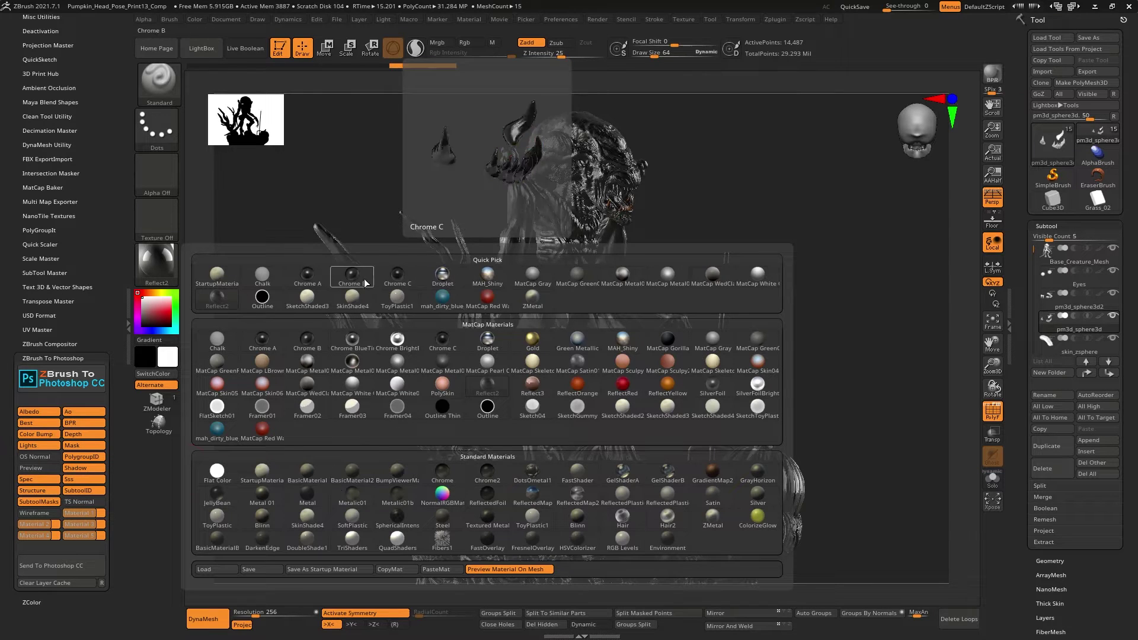
{"action": "mouse_move", "coordinate": [259, 276]}
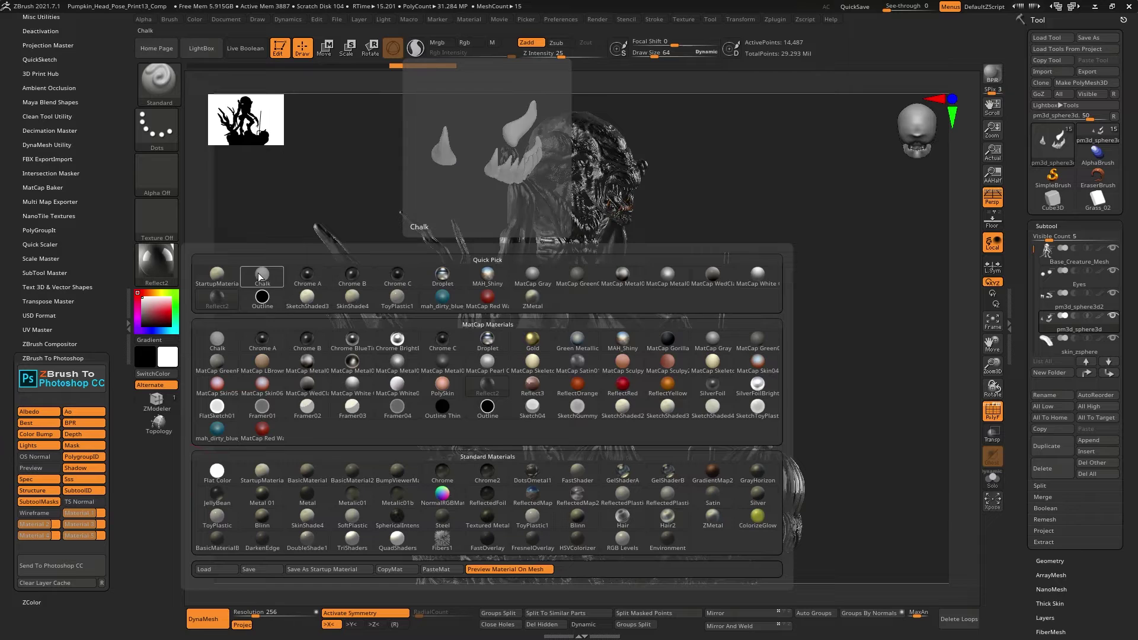
{"action": "left_click", "coordinate": [222, 270]}
{"action": "left_click", "coordinate": [175, 265]}
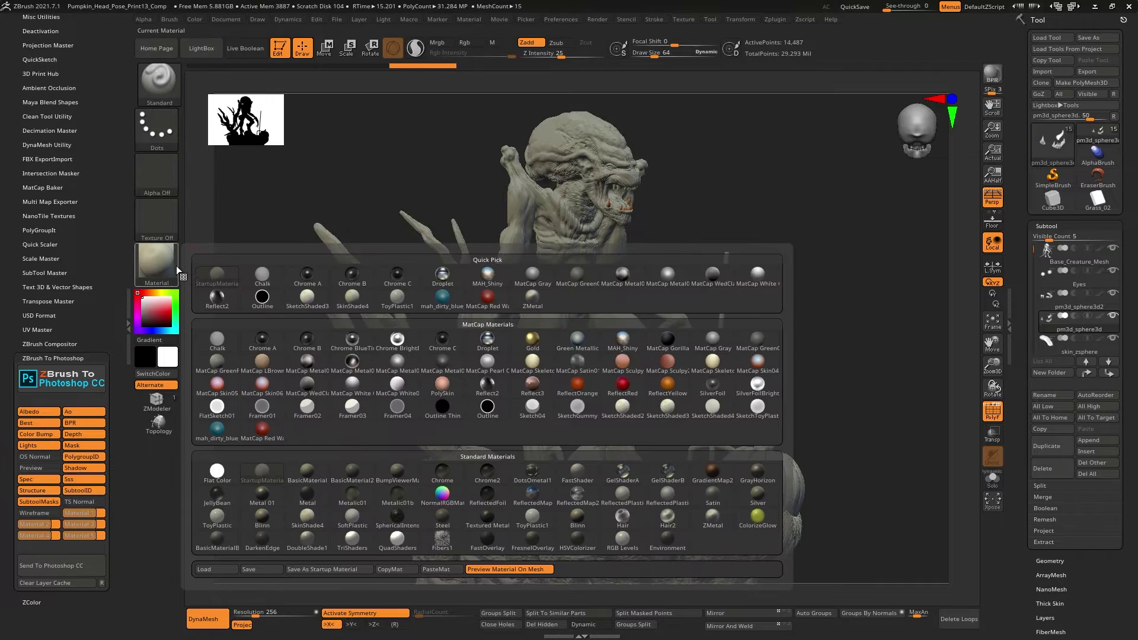
{"action": "left_click", "coordinate": [537, 274]}
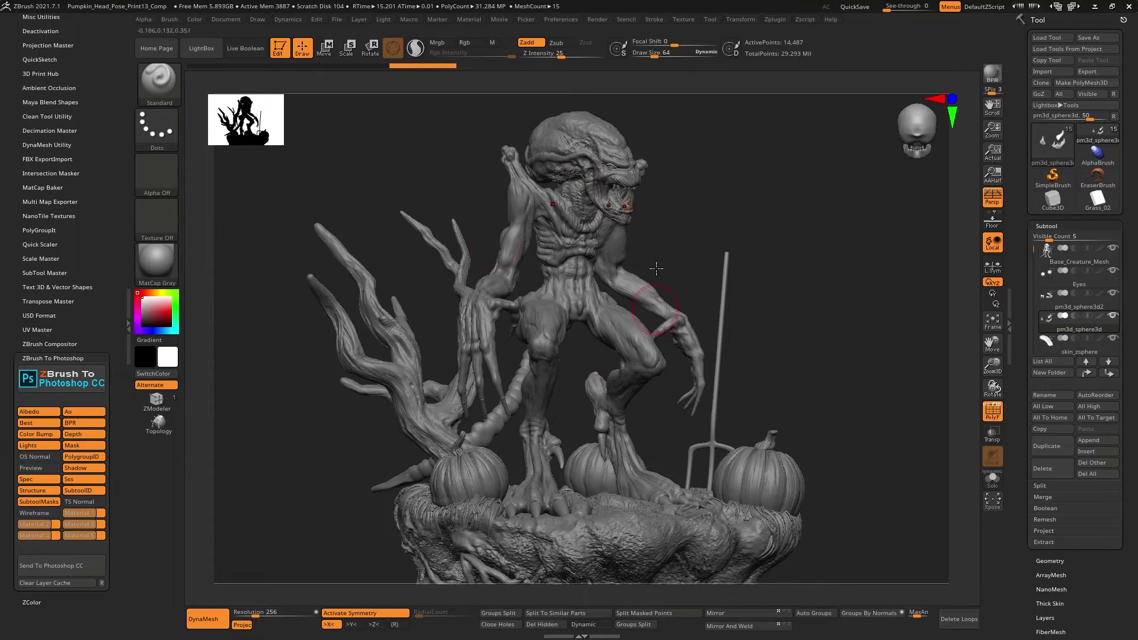
Run a BPR render of the statue and turn off the PolyFrame display.
{"action": "left_click", "coordinate": [997, 73]}
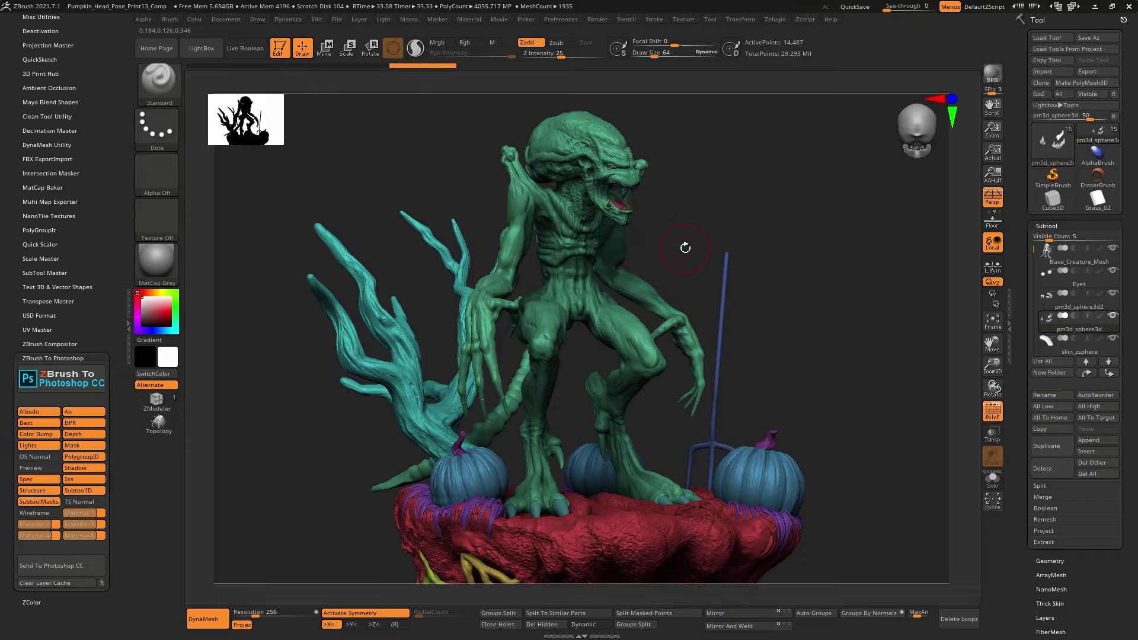
{"action": "left_click", "coordinate": [992, 415]}
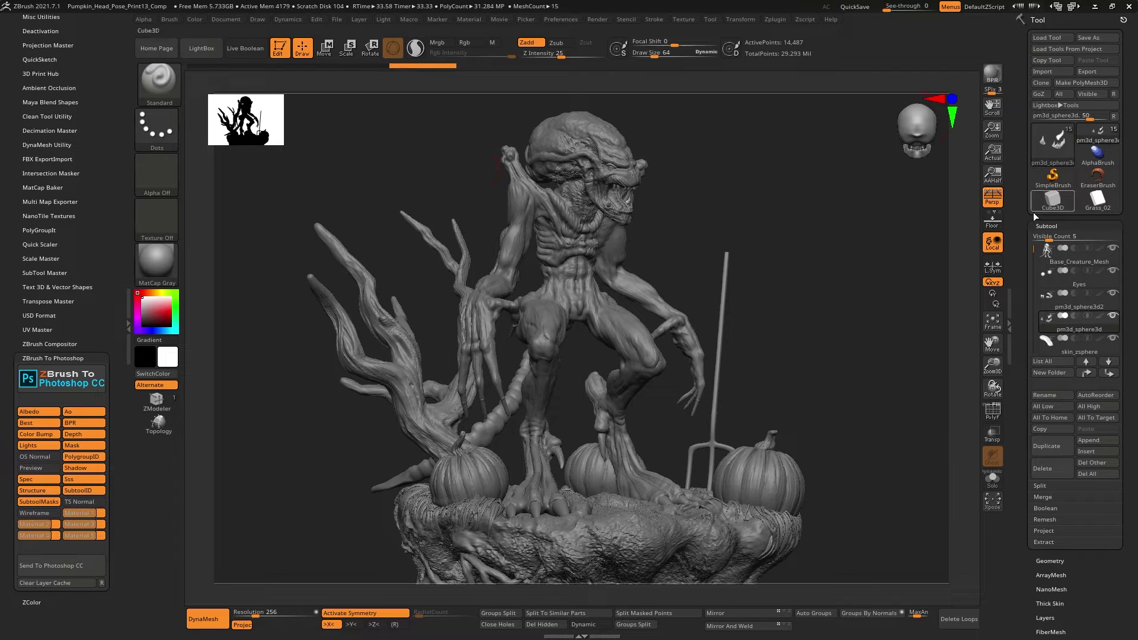
Switch to Photoshop and fit the Pumpkin_head_Comp_0001.psd render to its document window.
{"action": "mouse_move", "coordinate": [1048, 254]}
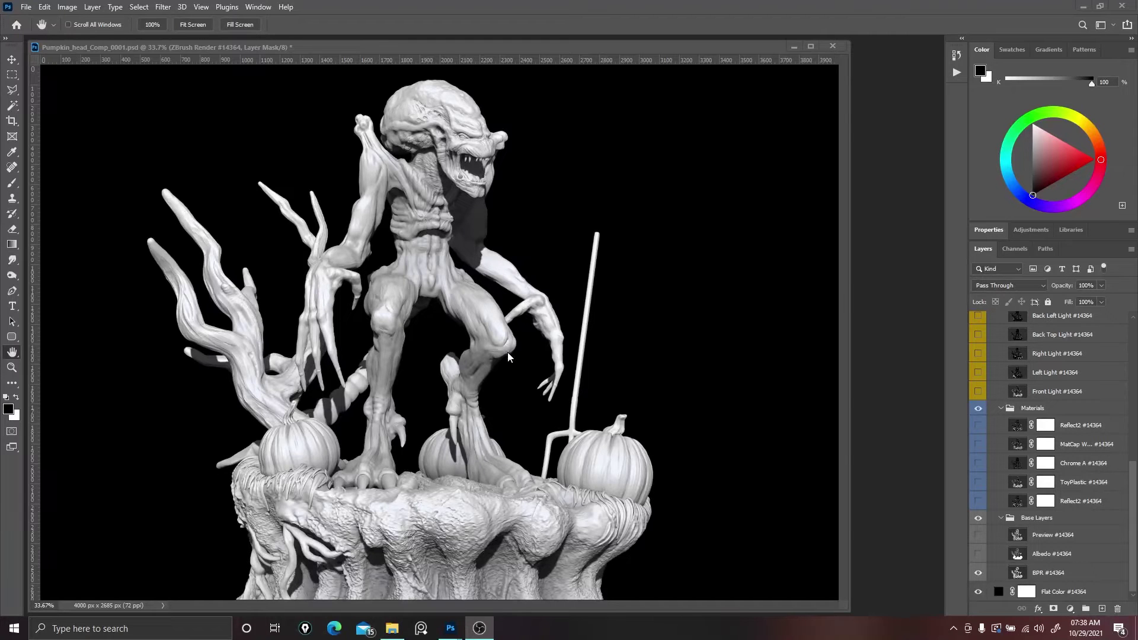
{"action": "right_click", "coordinate": [490, 293]}
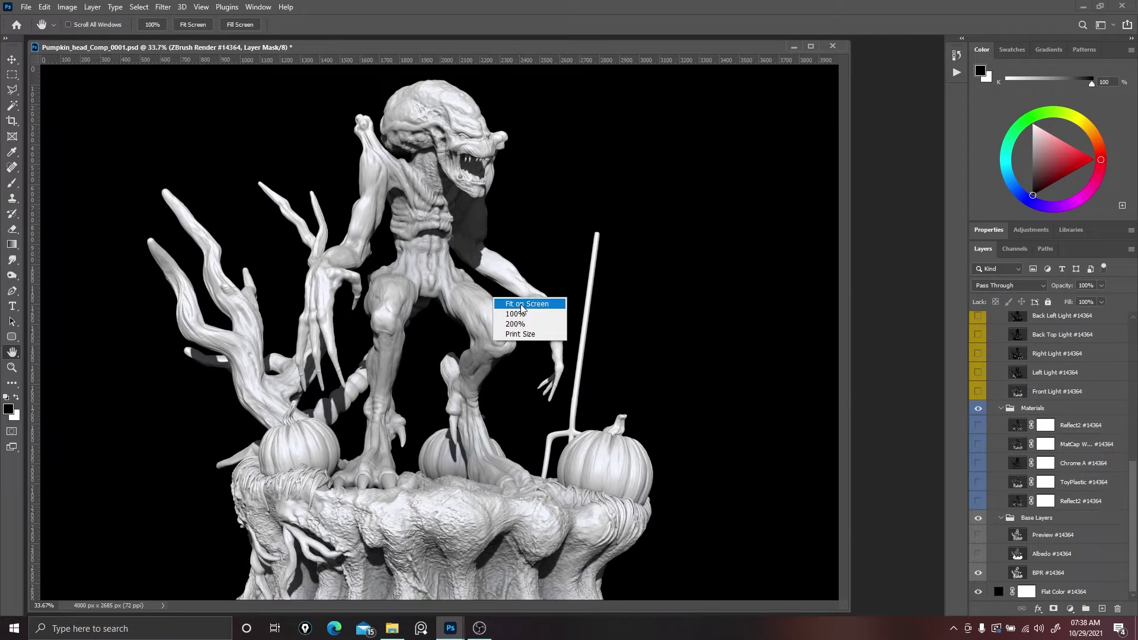
{"action": "left_click", "coordinate": [520, 303]}
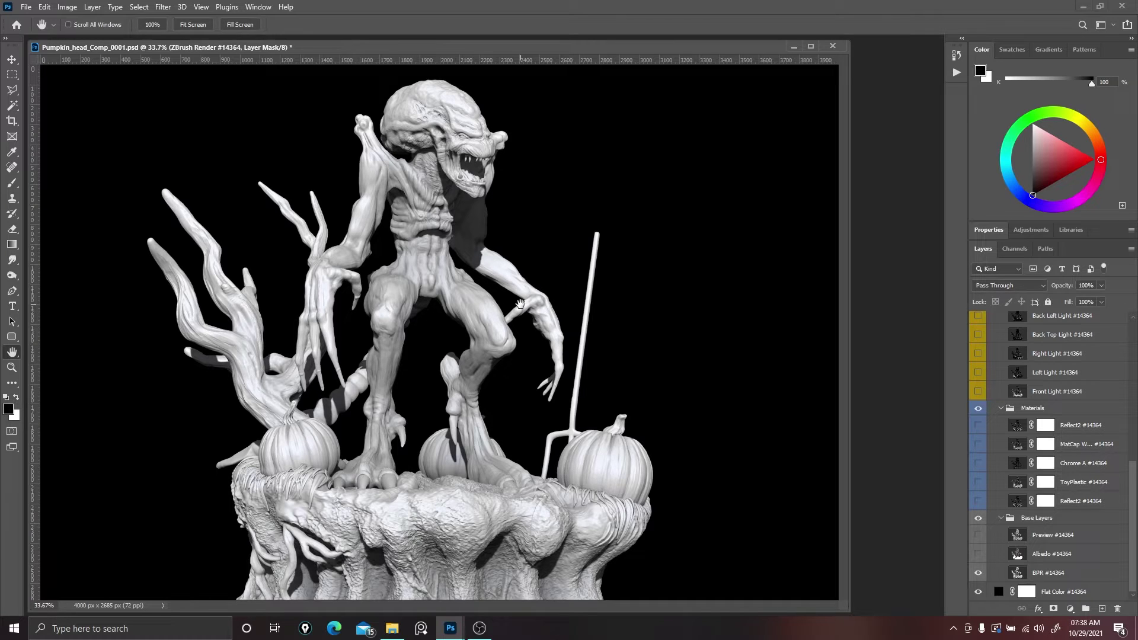
{"action": "right_click", "coordinate": [519, 304]}
{"action": "left_click", "coordinate": [534, 307]}
{"action": "right_click", "coordinate": [561, 314]}
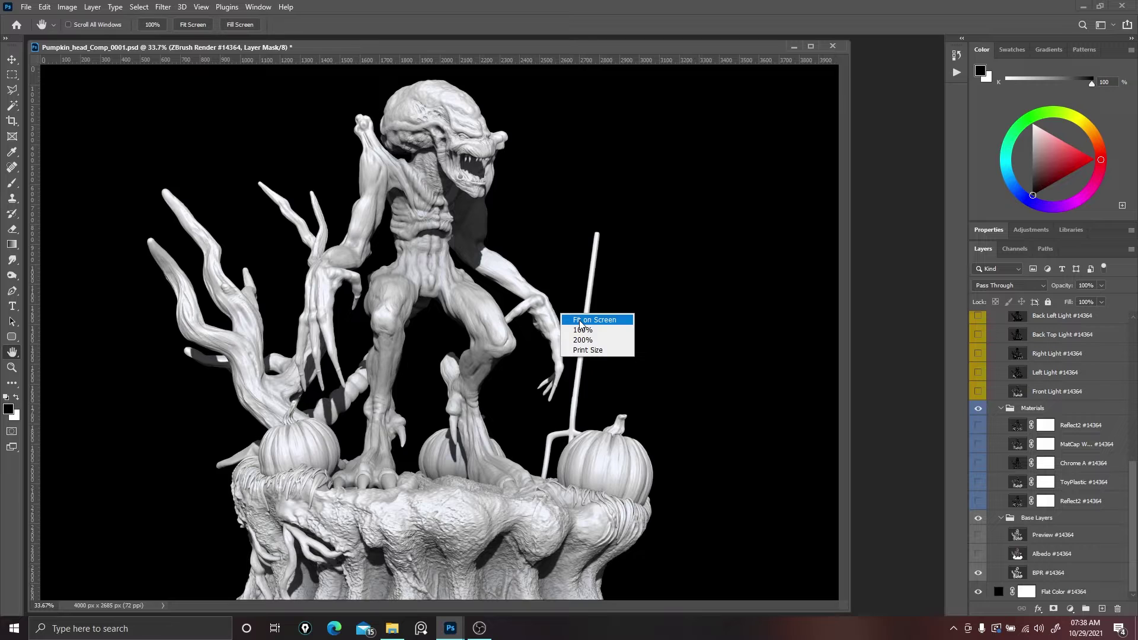
{"action": "left_click", "coordinate": [580, 322]}
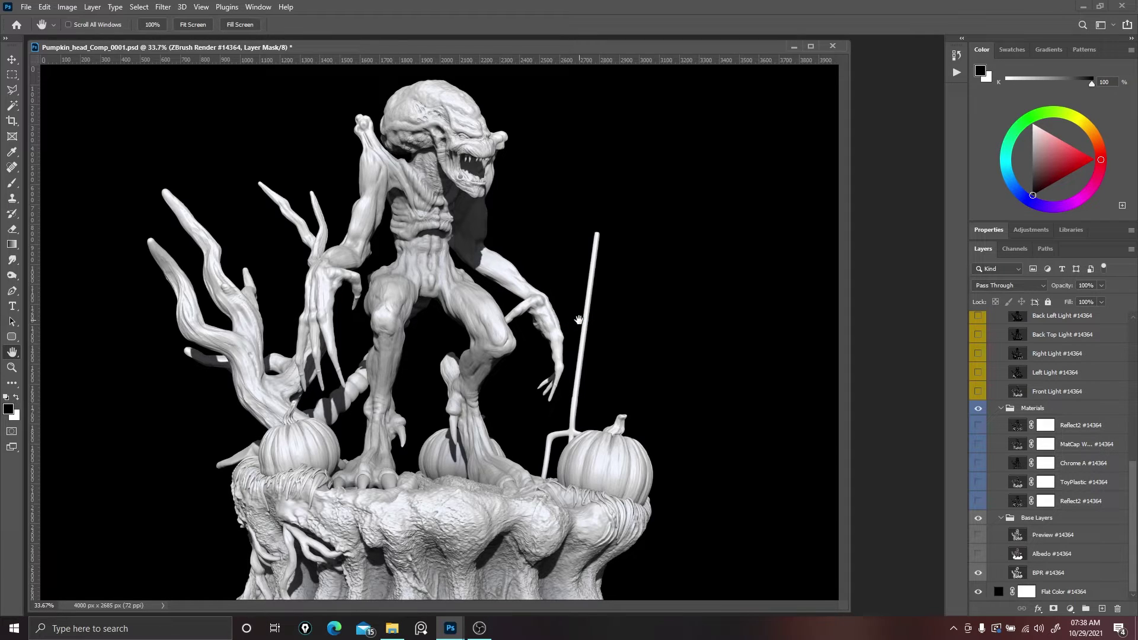
{"action": "right_click", "coordinate": [536, 274]}
{"action": "left_click", "coordinate": [558, 279]}
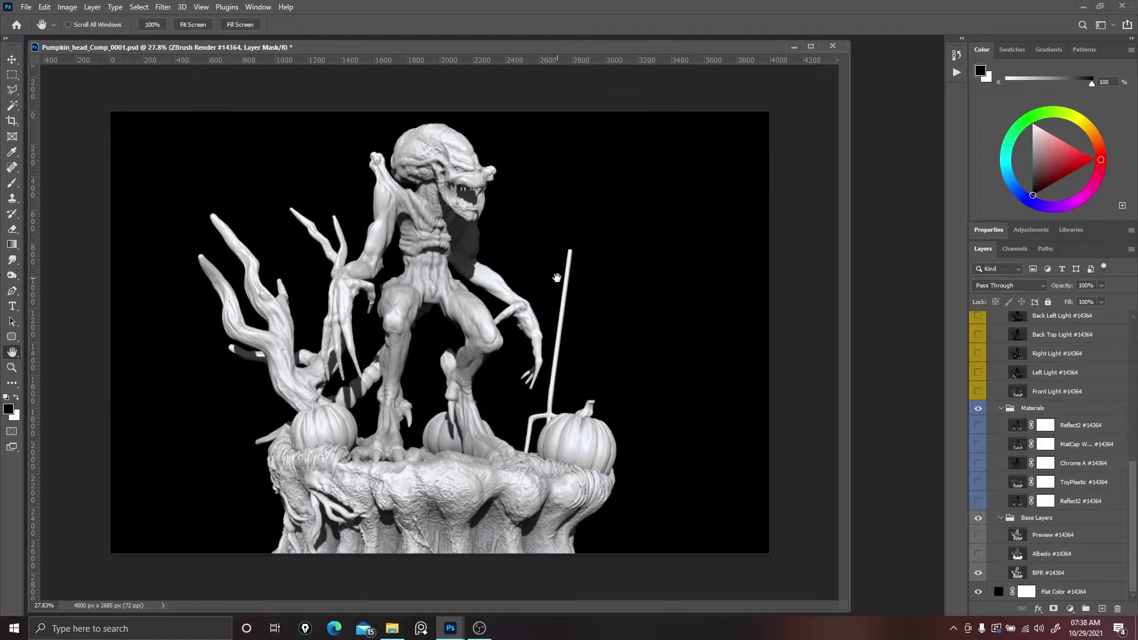
{"action": "scroll", "coordinate": [557, 279], "scroll_direction": "up", "scroll_amount": 1}
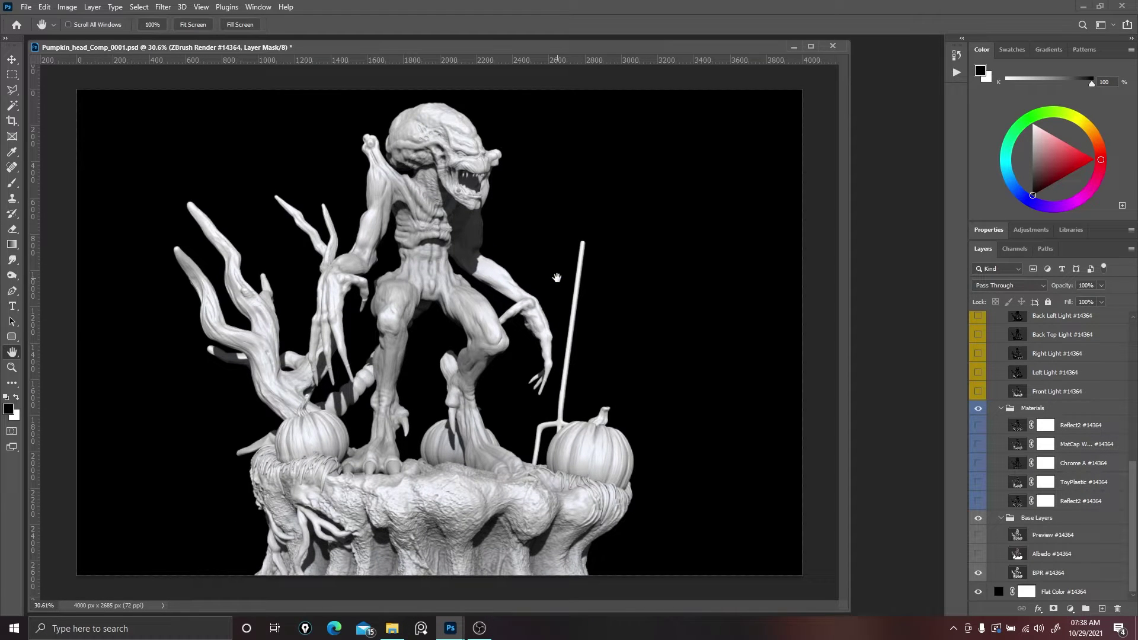
{"action": "right_click", "coordinate": [562, 243]}
{"action": "left_click", "coordinate": [590, 249]}
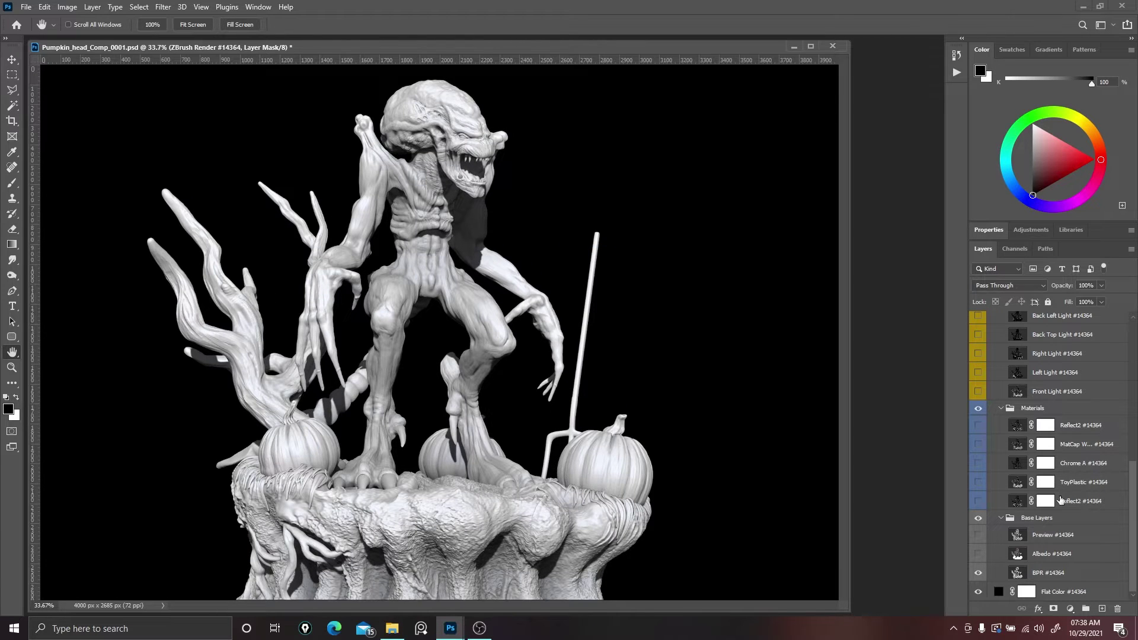
Hide the BPR base layer, preview the Albedo and Preview layers one at a time, and show BPR again.
{"action": "left_click", "coordinate": [978, 573]}
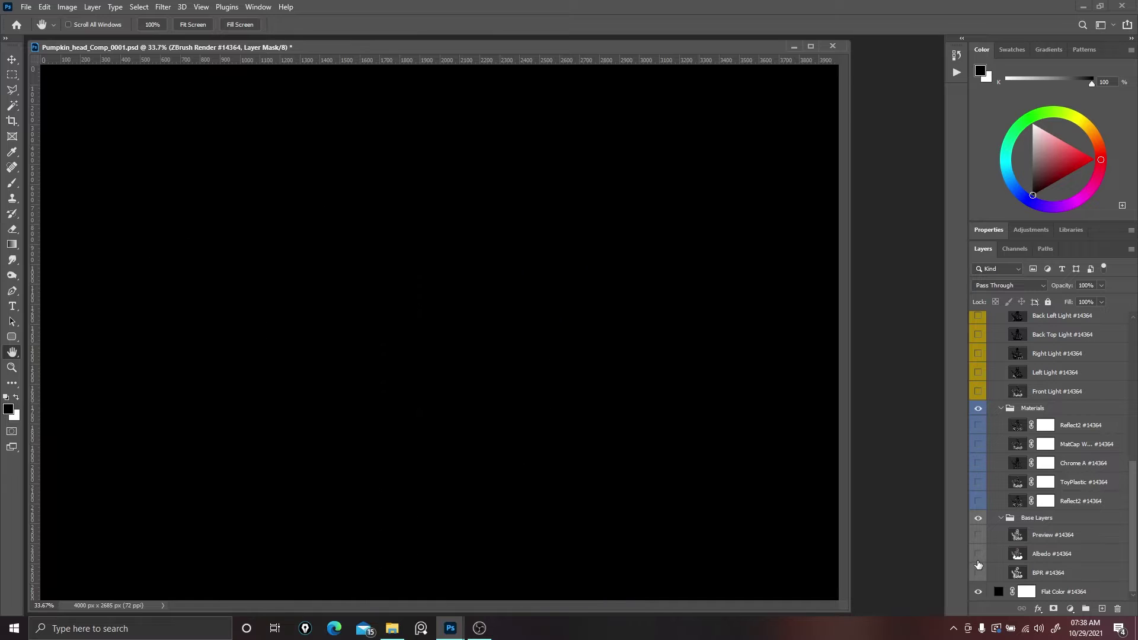
{"action": "left_click", "coordinate": [978, 554]}
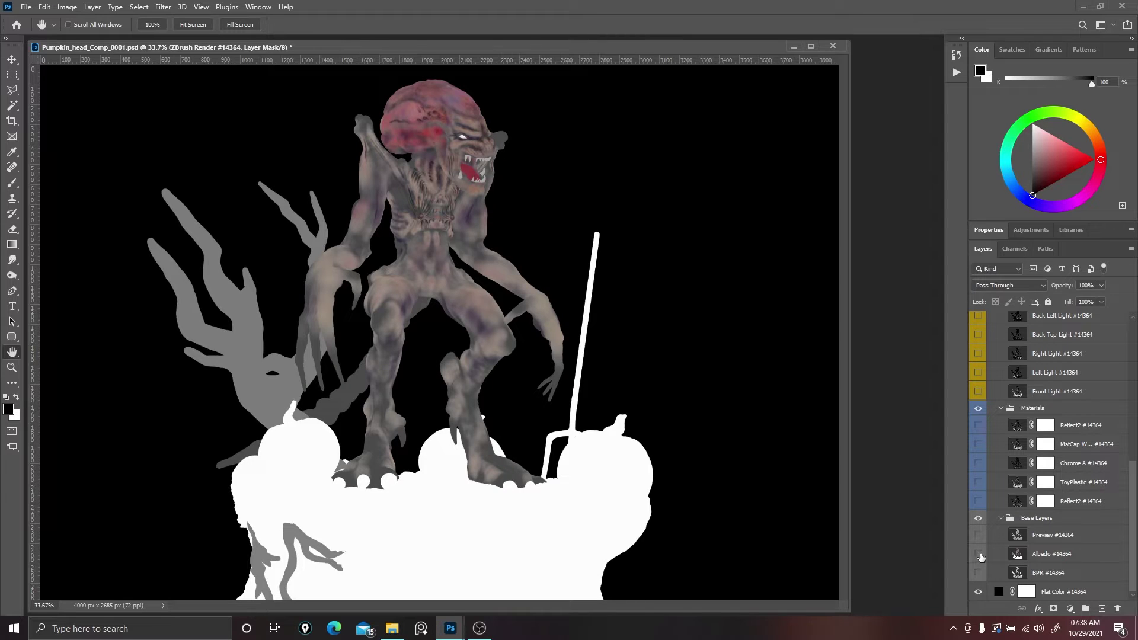
{"action": "left_click", "coordinate": [979, 555]}
{"action": "left_click", "coordinate": [978, 536]}
{"action": "left_click", "coordinate": [978, 536]}
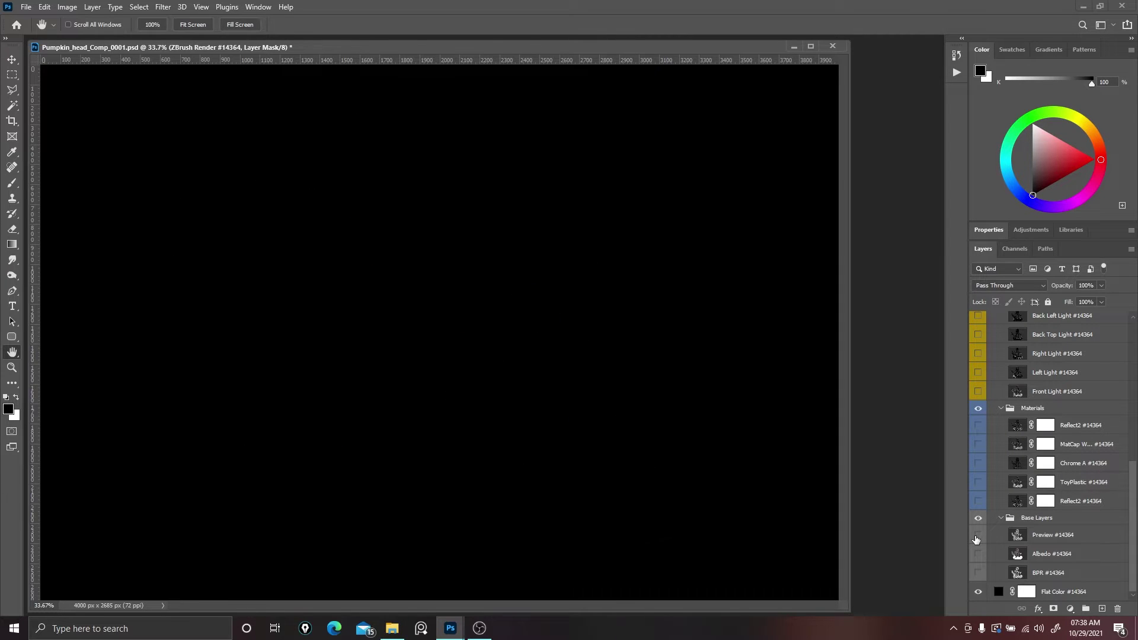
{"action": "left_click", "coordinate": [979, 574]}
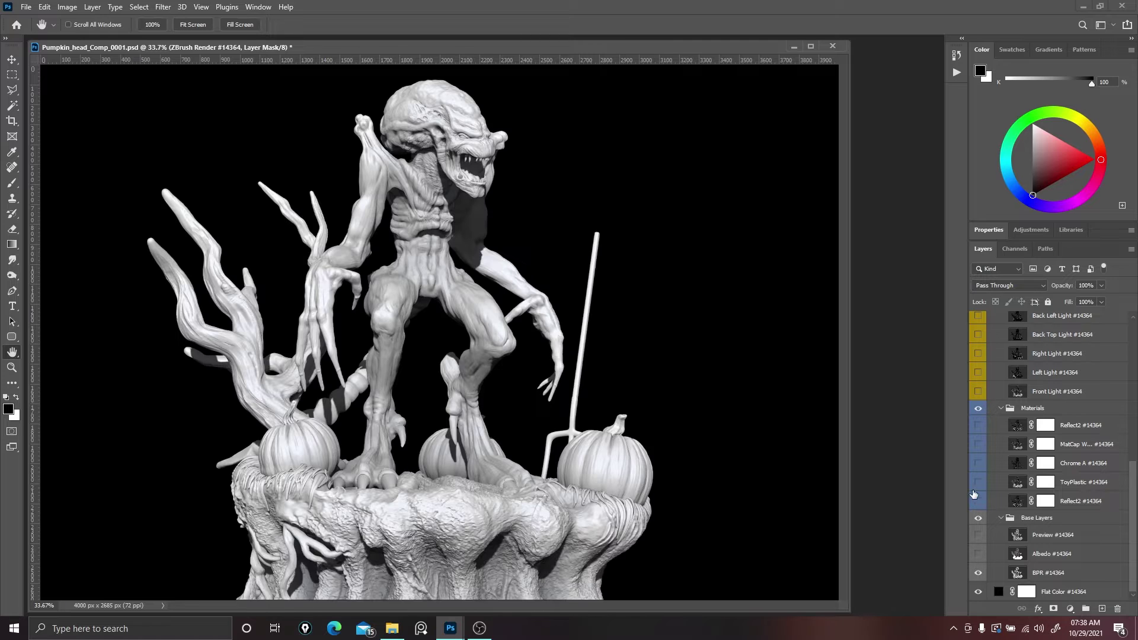
Preview each layer of the Materials group in turn over the BPR render, and try the Lights group visibility.
{"action": "left_click", "coordinate": [1085, 503]}
{"action": "left_click", "coordinate": [978, 502]}
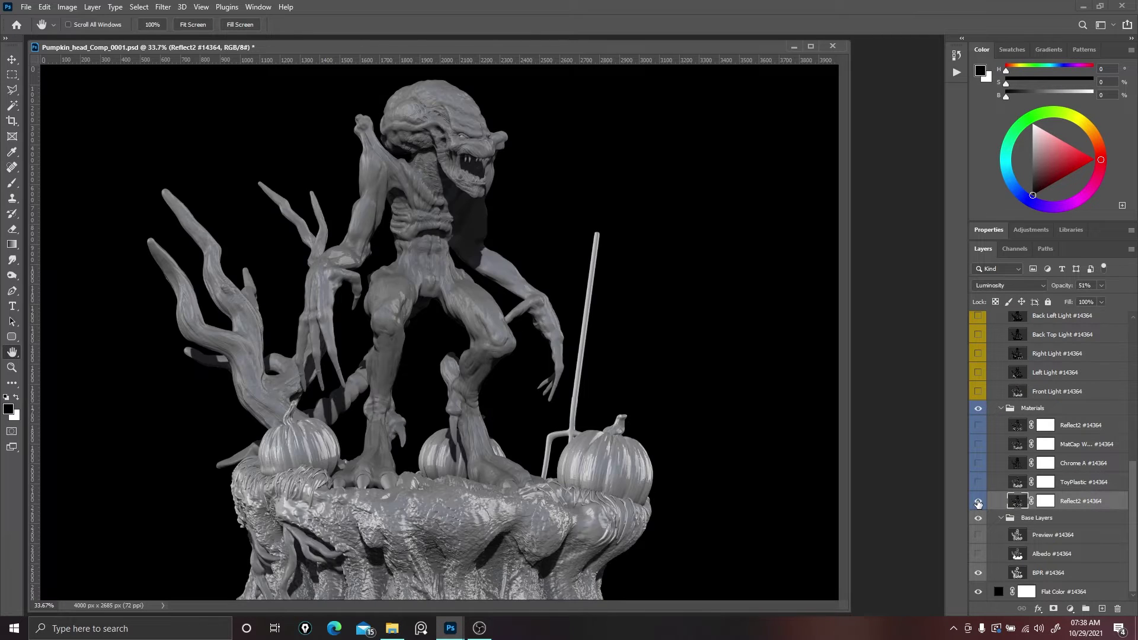
{"action": "left_click", "coordinate": [978, 502]}
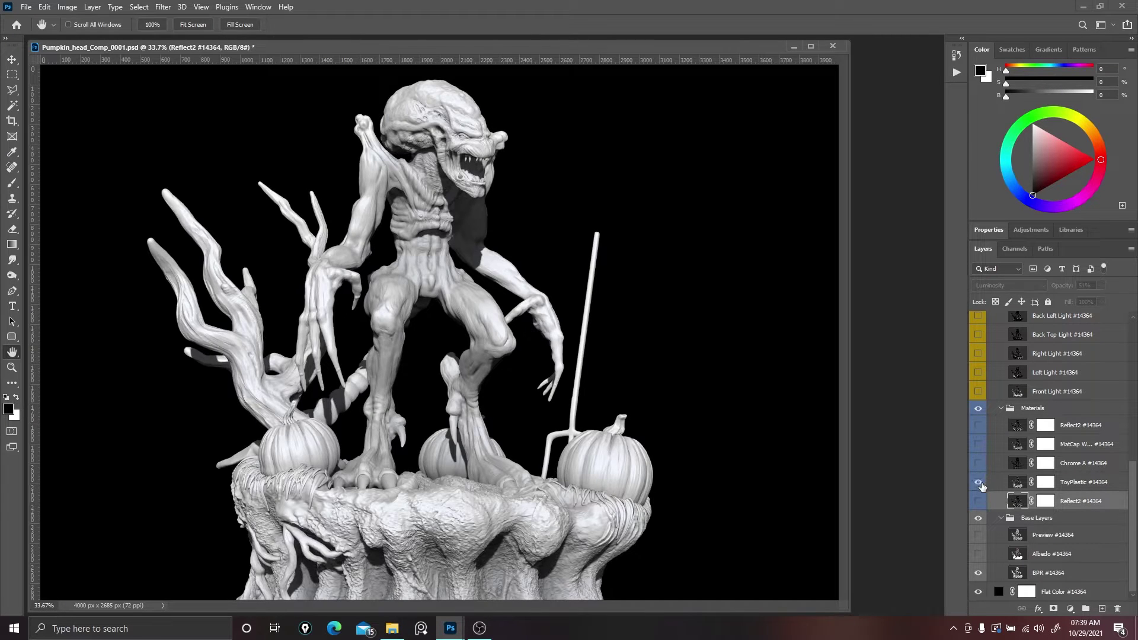
{"action": "left_click", "coordinate": [978, 482]}
{"action": "left_click", "coordinate": [977, 463]}
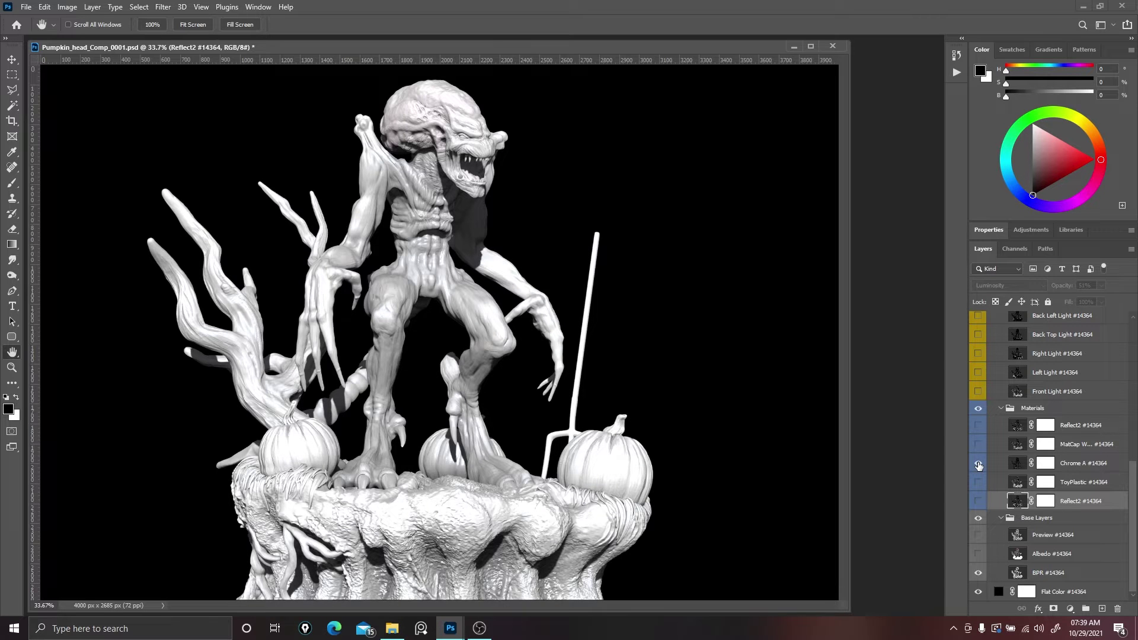
{"action": "left_click", "coordinate": [978, 463]}
{"action": "left_click", "coordinate": [978, 446]}
{"action": "left_click", "coordinate": [978, 449]}
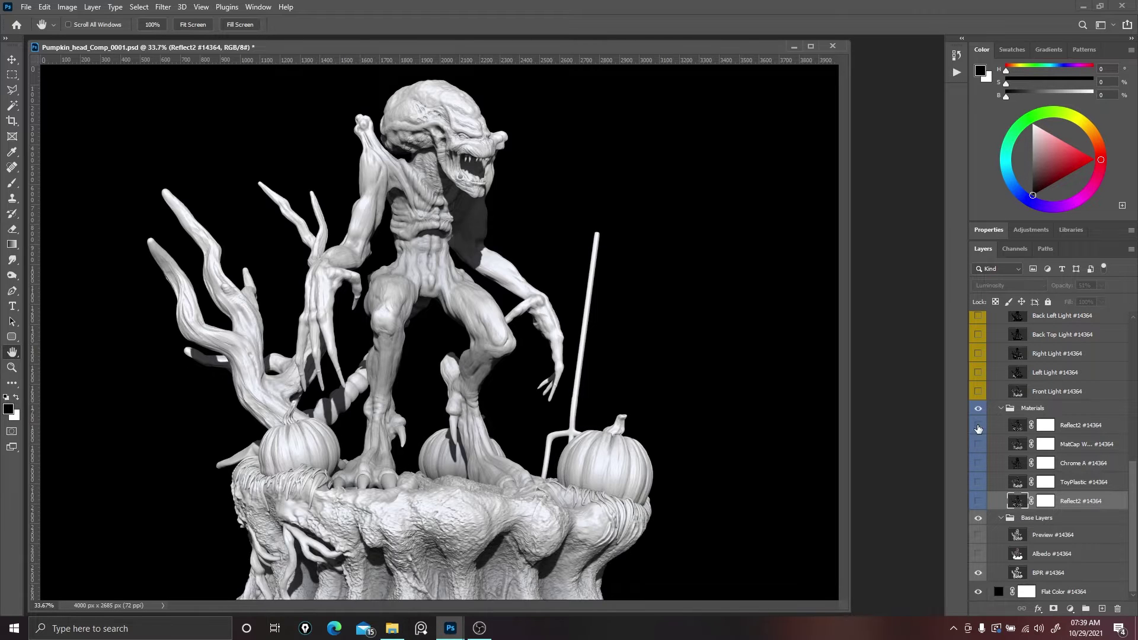
{"action": "left_click", "coordinate": [978, 425]}
{"action": "left_click", "coordinate": [978, 425]}
{"action": "scroll", "coordinate": [991, 444], "scroll_direction": "up", "scroll_amount": 1}
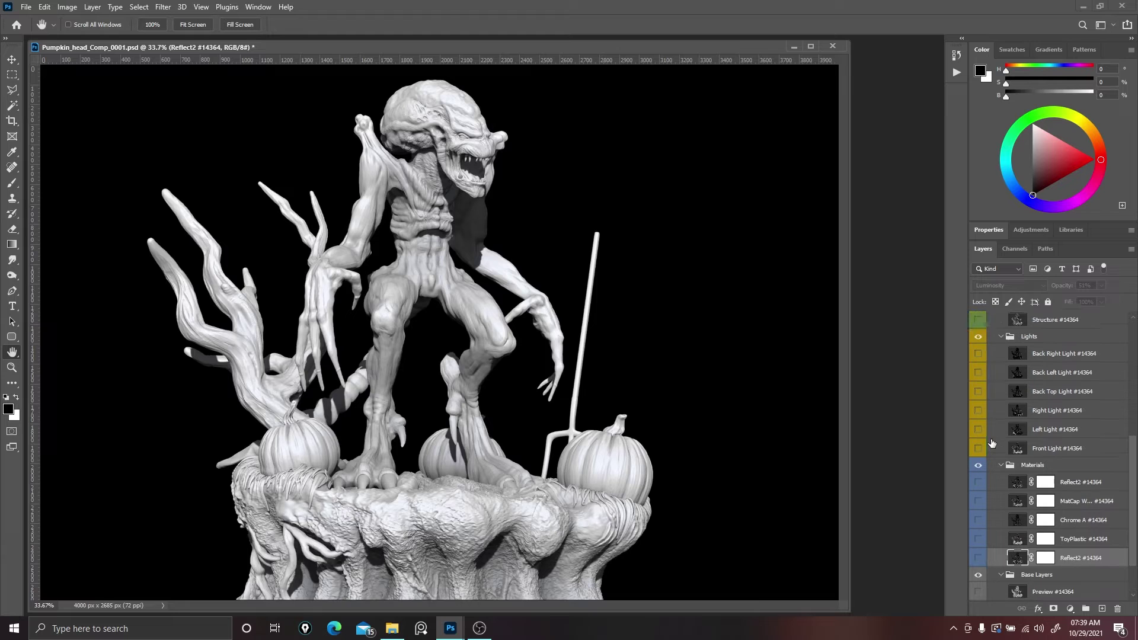
{"action": "mouse_move", "coordinate": [978, 354]}
{"action": "left_mouse_down"}
{"action": "mouse_move", "coordinate": [979, 448]}
{"action": "mouse_move", "coordinate": [979, 353]}
{"action": "left_mouse_up"}
Preview the SubtoolID, PolygroupID, Depth, Color Bump and Structure layers of the Geometry group one at a time.
{"action": "scroll", "coordinate": [1007, 379], "scroll_direction": "up", "scroll_amount": 1}
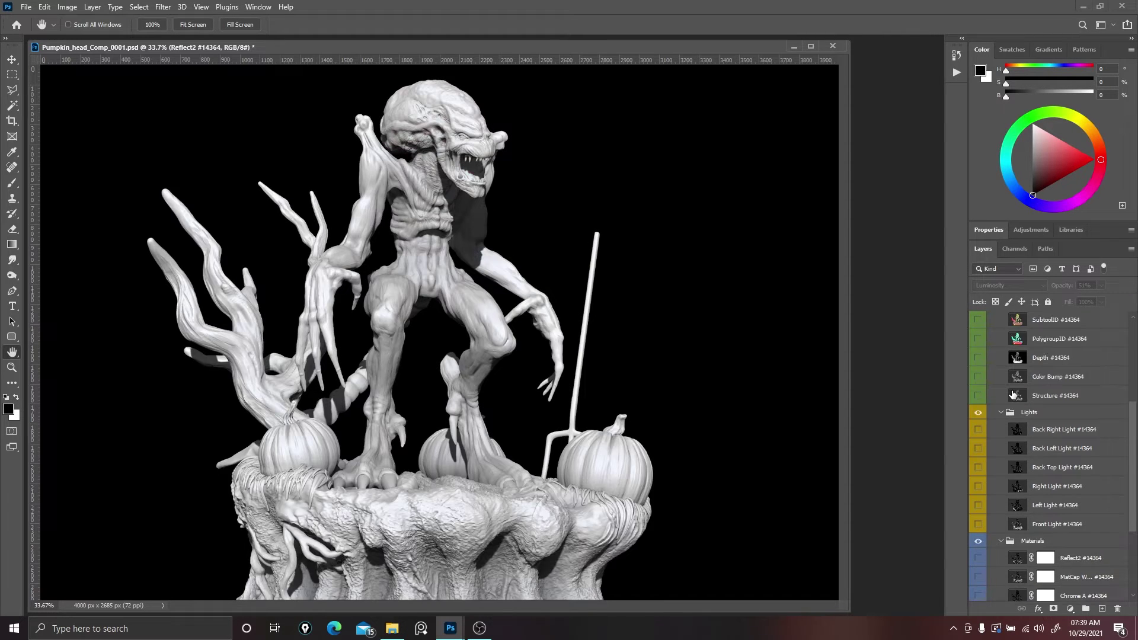
{"action": "scroll", "coordinate": [1013, 395], "scroll_direction": "up", "scroll_amount": 1}
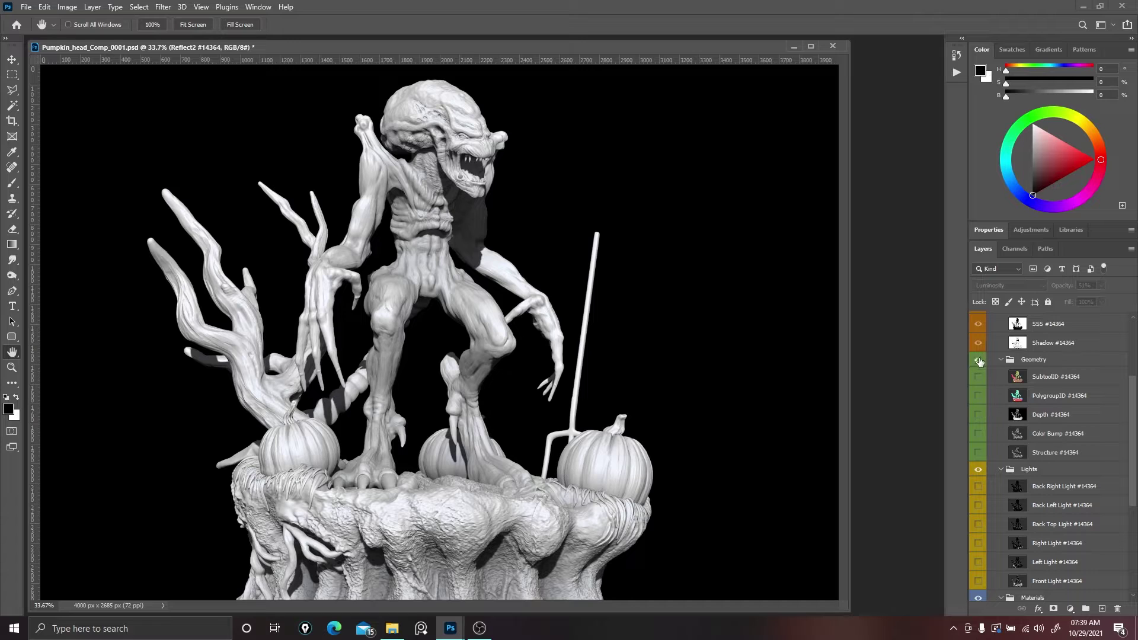
{"action": "left_click_drag", "start_coordinate": [979, 361], "coordinate": [979, 385]}
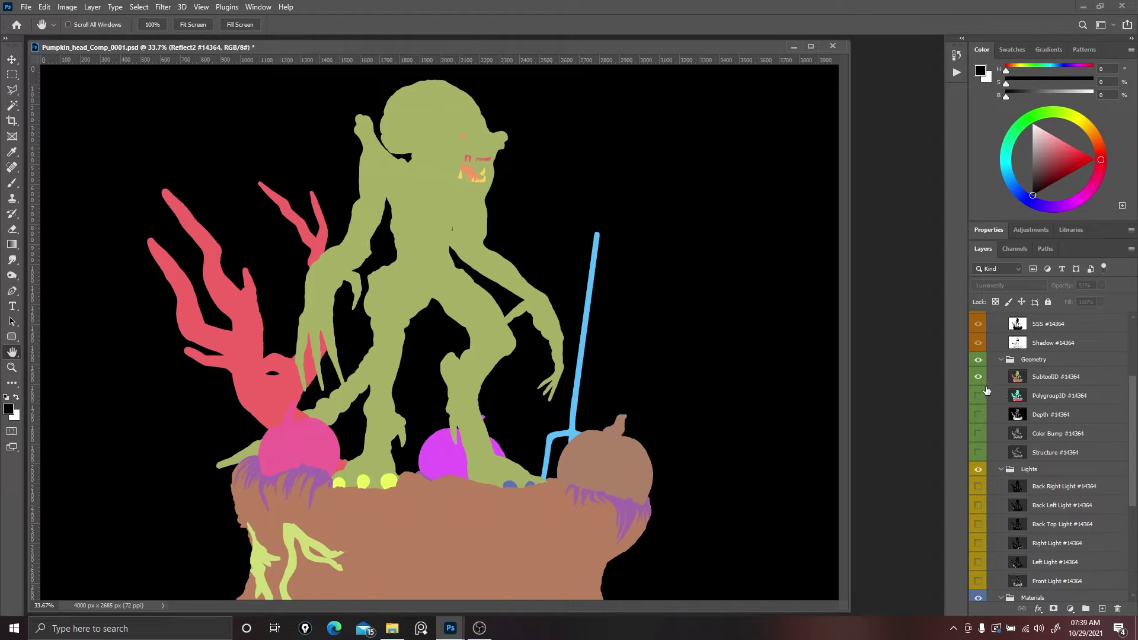
{"action": "mouse_move", "coordinate": [979, 360]}
{"action": "left_mouse_down"}
{"action": "mouse_move", "coordinate": [979, 376]}
{"action": "mouse_move", "coordinate": [978, 359]}
{"action": "left_mouse_up"}
{"action": "left_click", "coordinate": [976, 399]}
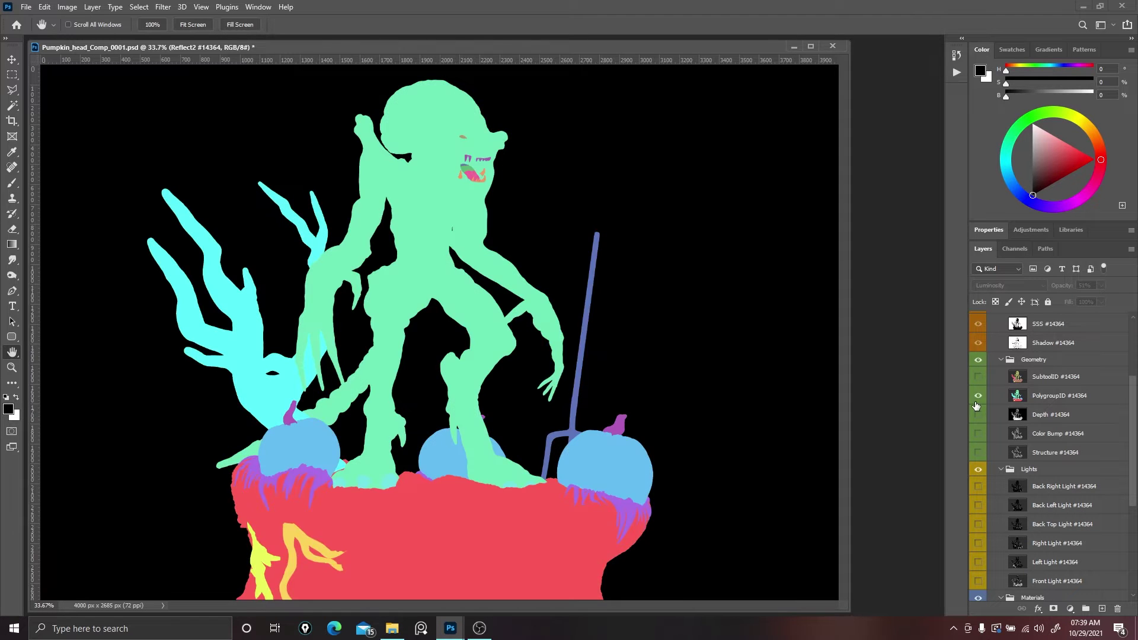
{"action": "left_click", "coordinate": [977, 399]}
{"action": "left_click", "coordinate": [977, 415]}
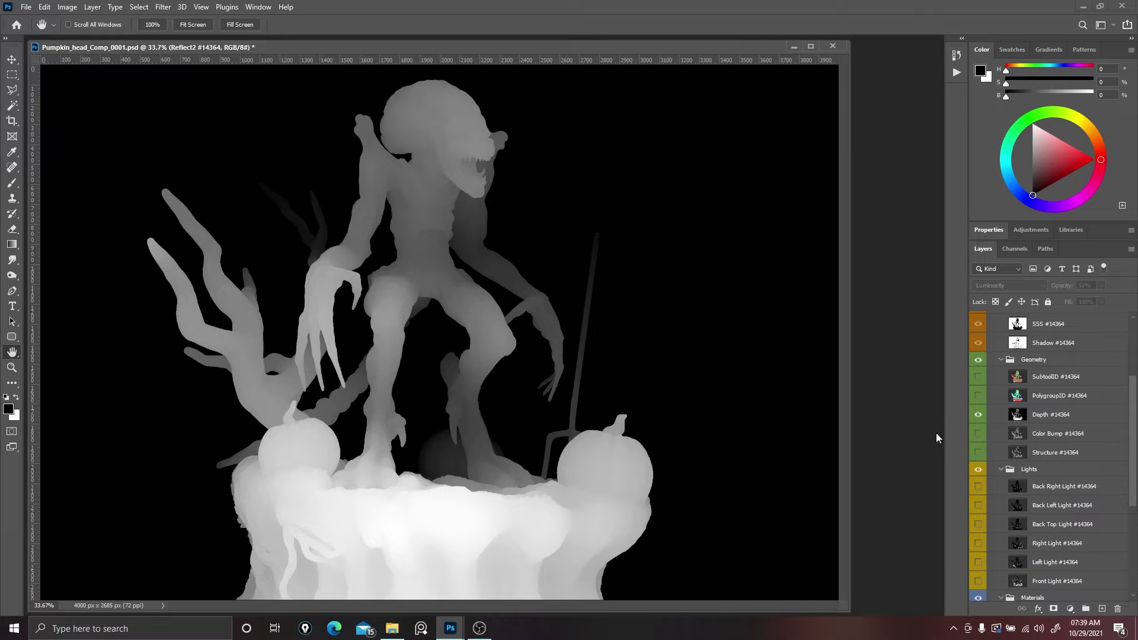
{"action": "left_click", "coordinate": [978, 414]}
{"action": "left_click", "coordinate": [978, 433]}
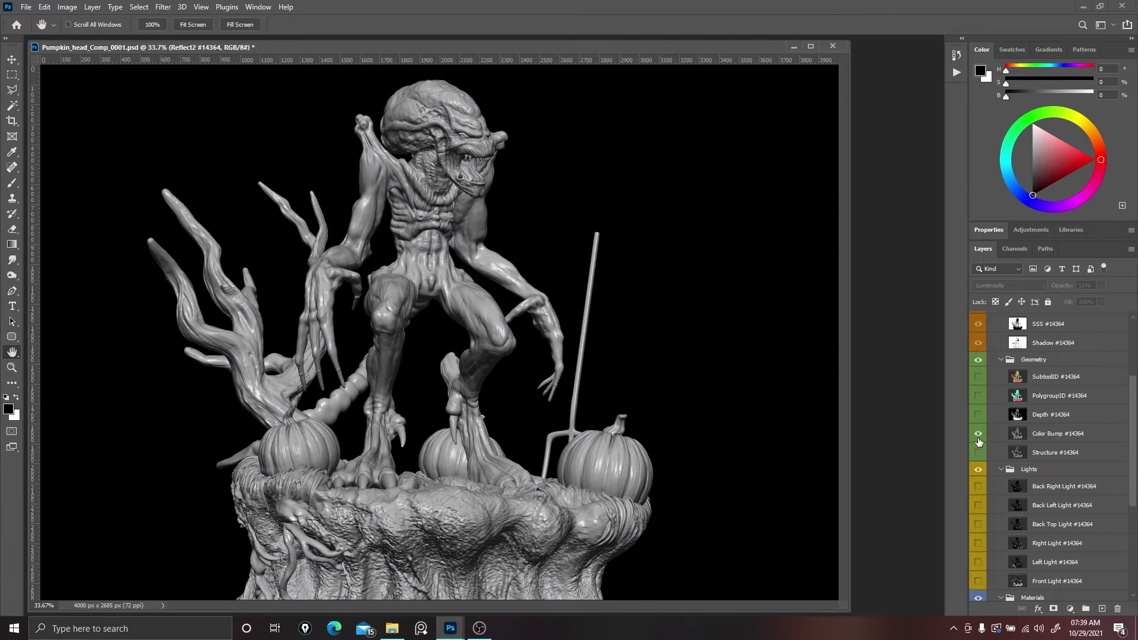
{"action": "left_click", "coordinate": [978, 433]}
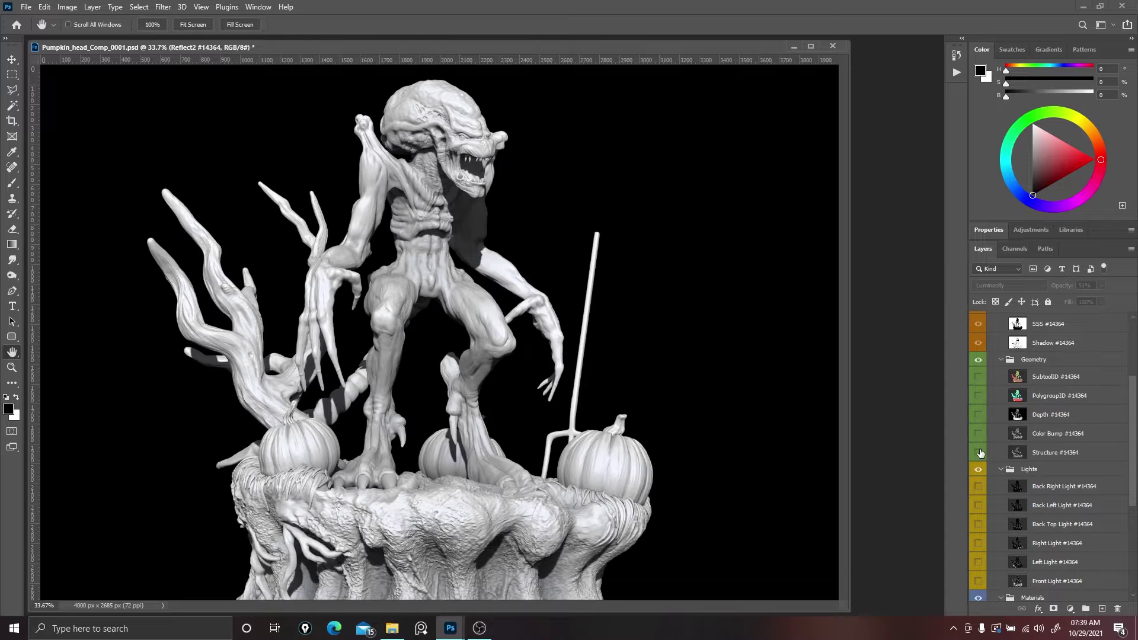
{"action": "left_click", "coordinate": [978, 452]}
{"action": "left_click", "coordinate": [978, 452]}
Turn on the Effects group and hide all the layers inside it, from the AO copies down to Shadow.
{"action": "scroll", "coordinate": [1014, 444], "scroll_direction": "up", "scroll_amount": 4}
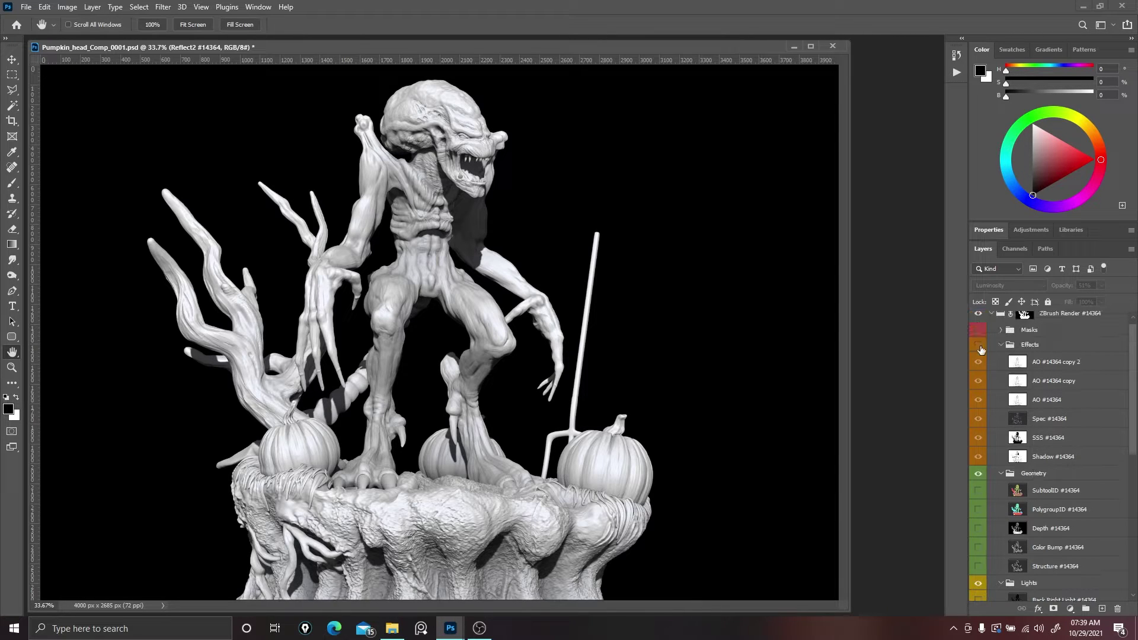
{"action": "left_click", "coordinate": [1030, 347]}
{"action": "left_click", "coordinate": [978, 345]}
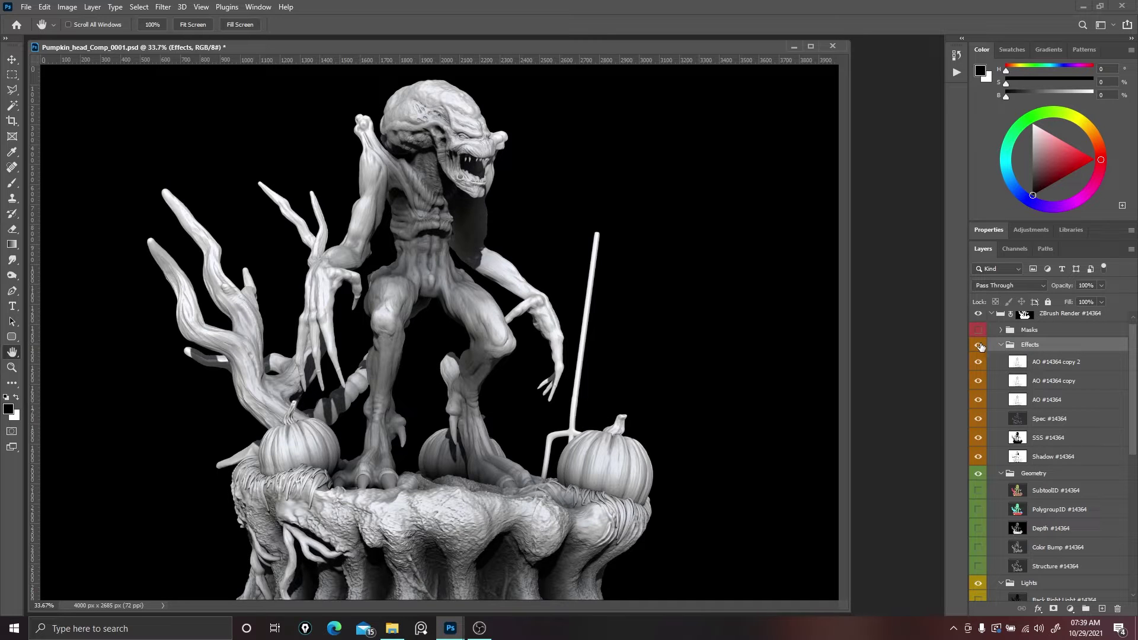
{"action": "left_click", "coordinate": [979, 344]}
{"action": "left_click", "coordinate": [979, 345]}
{"action": "left_click_drag", "start_coordinate": [979, 361], "coordinate": [977, 463]}
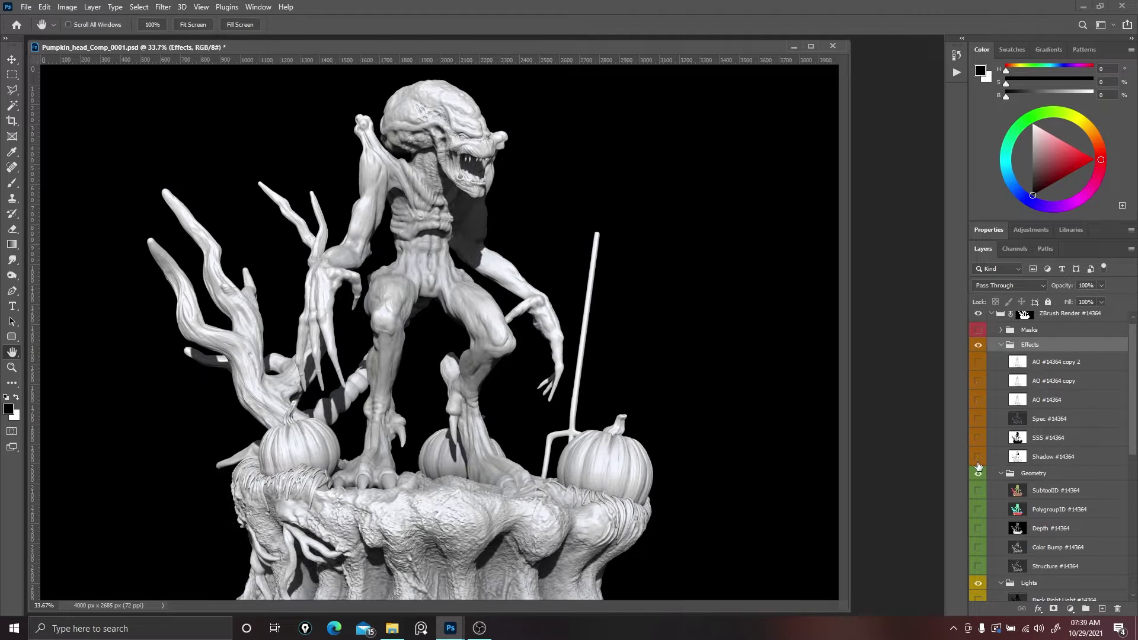
Show the Shadow layer in the Effects group and lower its opacity to 24%.
{"action": "left_click", "coordinate": [978, 457]}
{"action": "left_click", "coordinate": [978, 457]}
{"action": "left_click", "coordinate": [978, 458]}
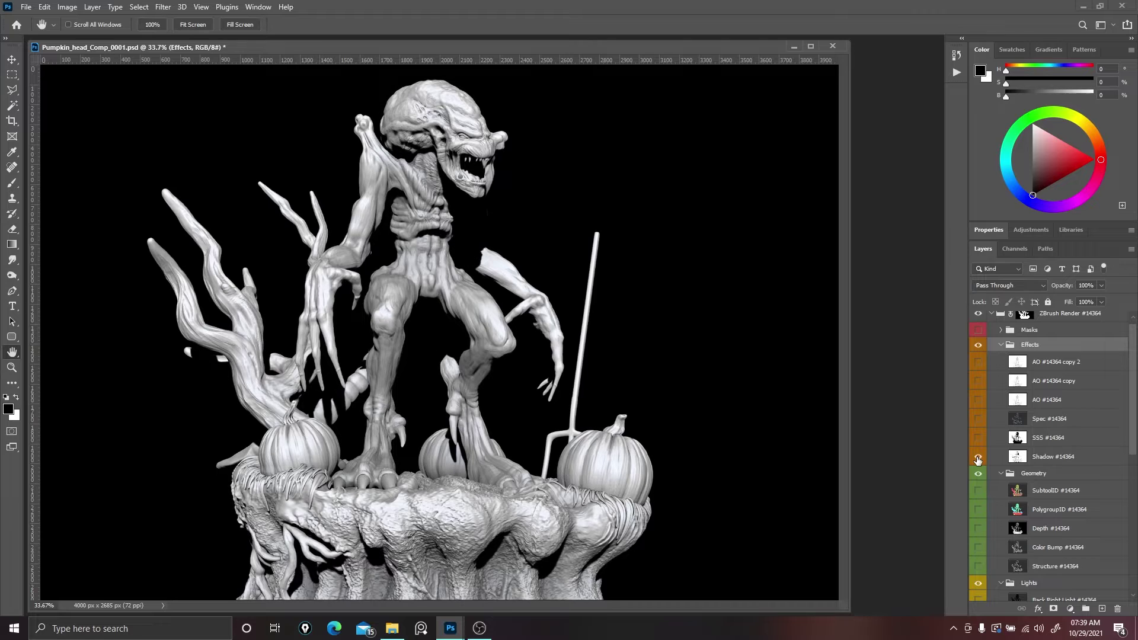
{"action": "left_click", "coordinate": [1046, 458]}
{"action": "left_click_drag", "start_coordinate": [1067, 301], "coordinate": [1061, 299]}
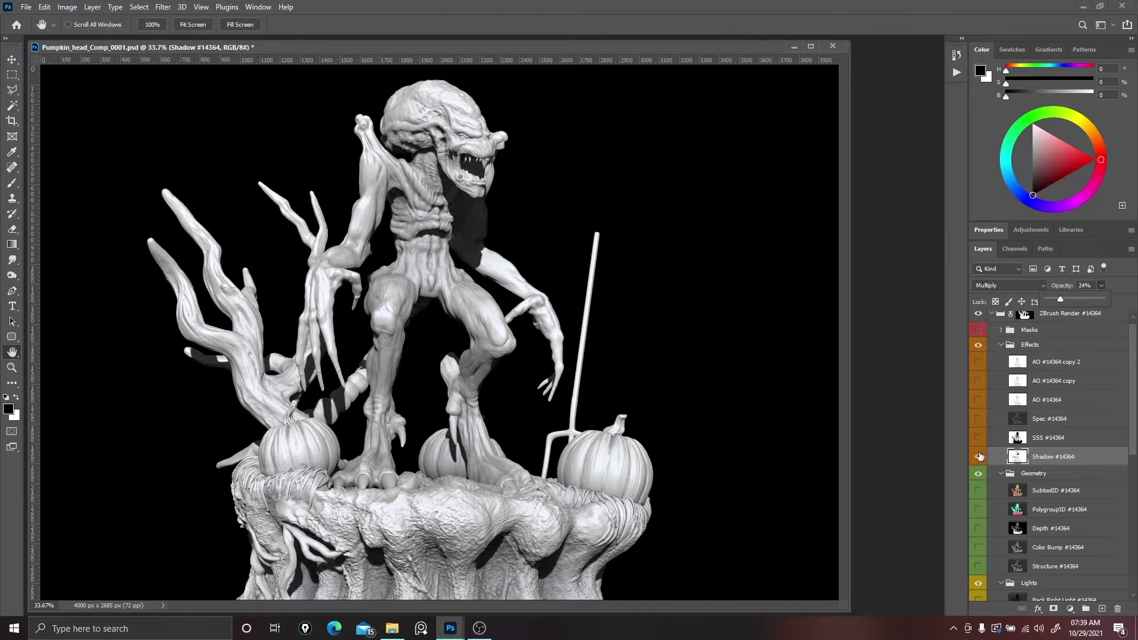
Hide the BPR base layer and show the Albedo and Preview layers in its place.
{"action": "scroll", "coordinate": [982, 462], "scroll_direction": "down", "scroll_amount": 8}
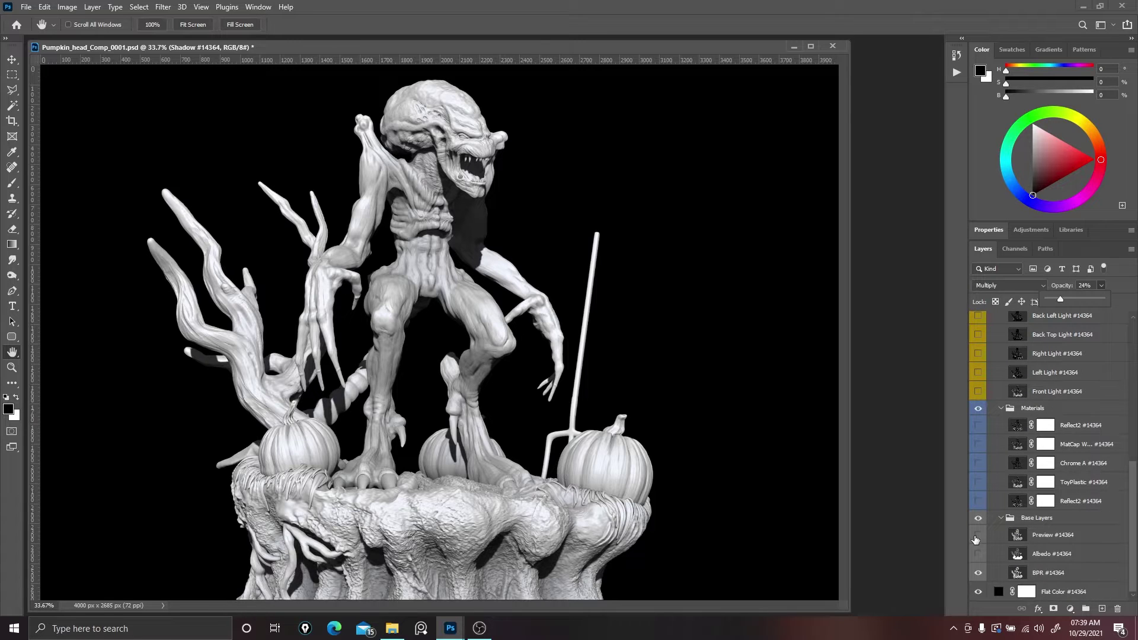
{"action": "left_click", "coordinate": [978, 573]}
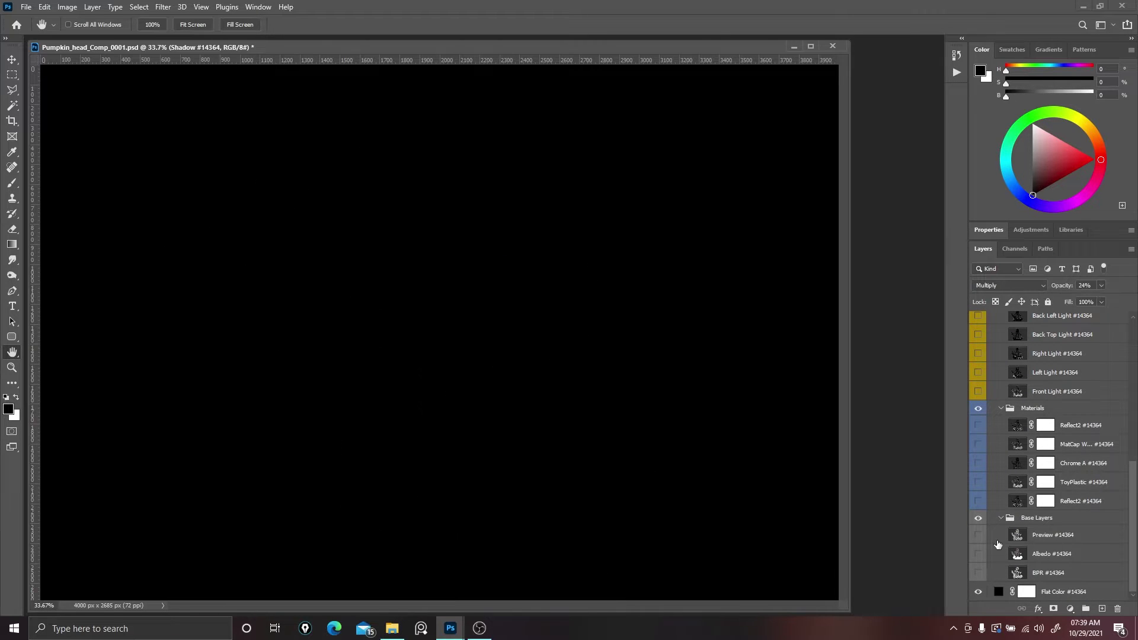
{"action": "left_click", "coordinate": [978, 553]}
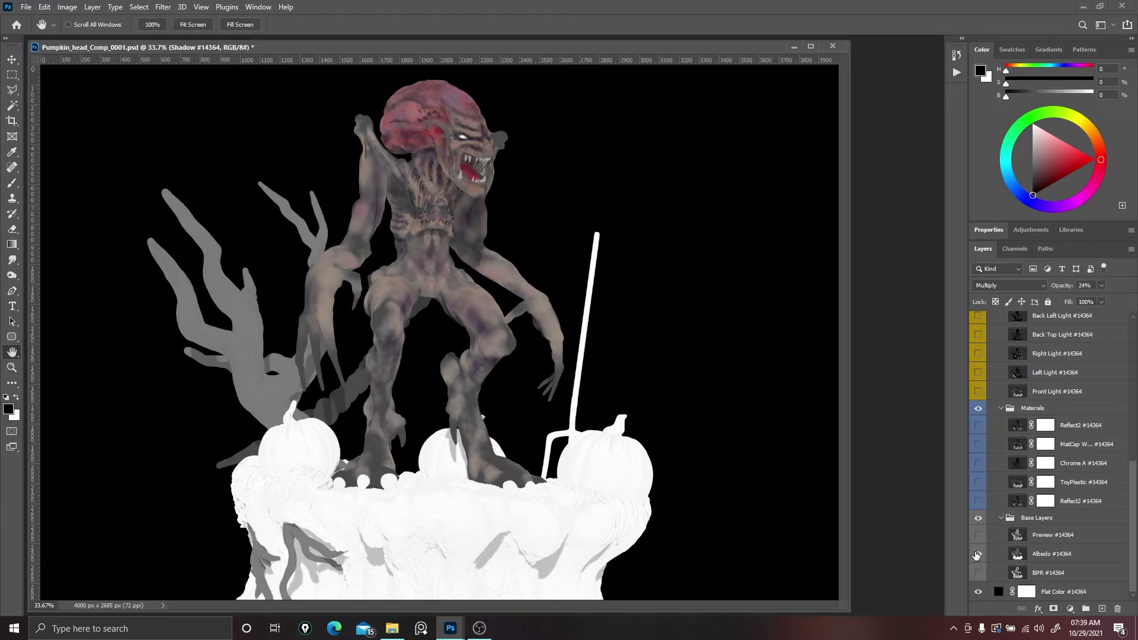
{"action": "left_click", "coordinate": [977, 553]}
{"action": "left_click", "coordinate": [977, 554]}
{"action": "left_click", "coordinate": [978, 536]}
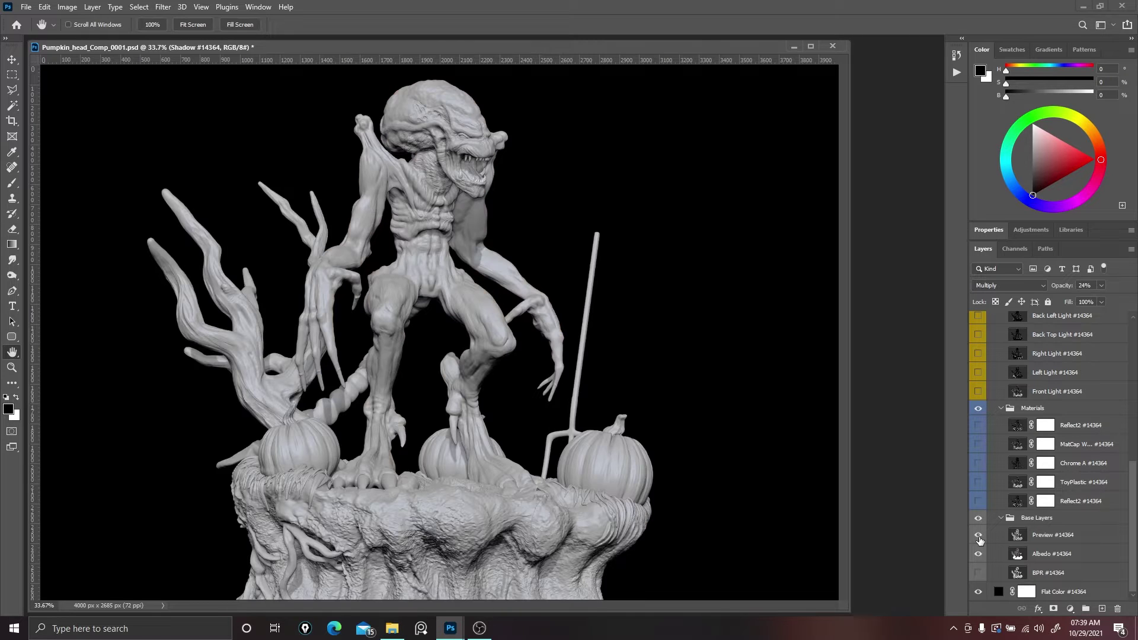
Hide the Shadow layer in the Effects group.
{"action": "scroll", "coordinate": [1040, 486], "scroll_direction": "up", "scroll_amount": 5}
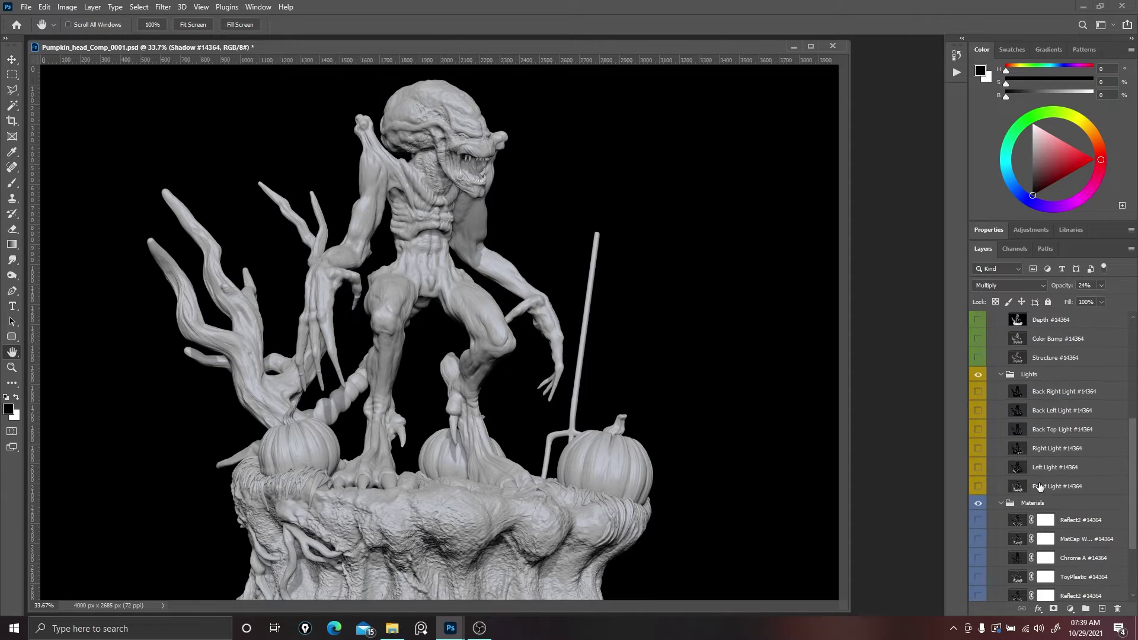
{"action": "scroll", "coordinate": [993, 387], "scroll_direction": "up", "scroll_amount": 1}
{"action": "left_click", "coordinate": [978, 401]}
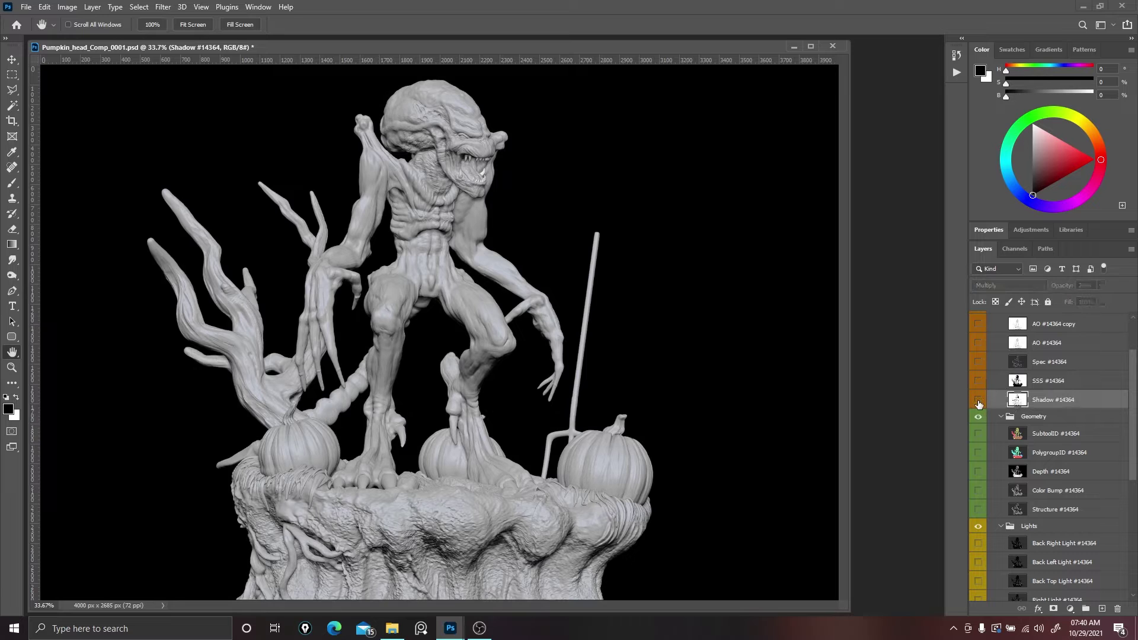
Show the Shadow layer in the Effects group and set its opacity to 49%.
{"action": "left_click", "coordinate": [978, 401]}
{"action": "left_click", "coordinate": [977, 401]}
{"action": "left_click", "coordinate": [978, 401]}
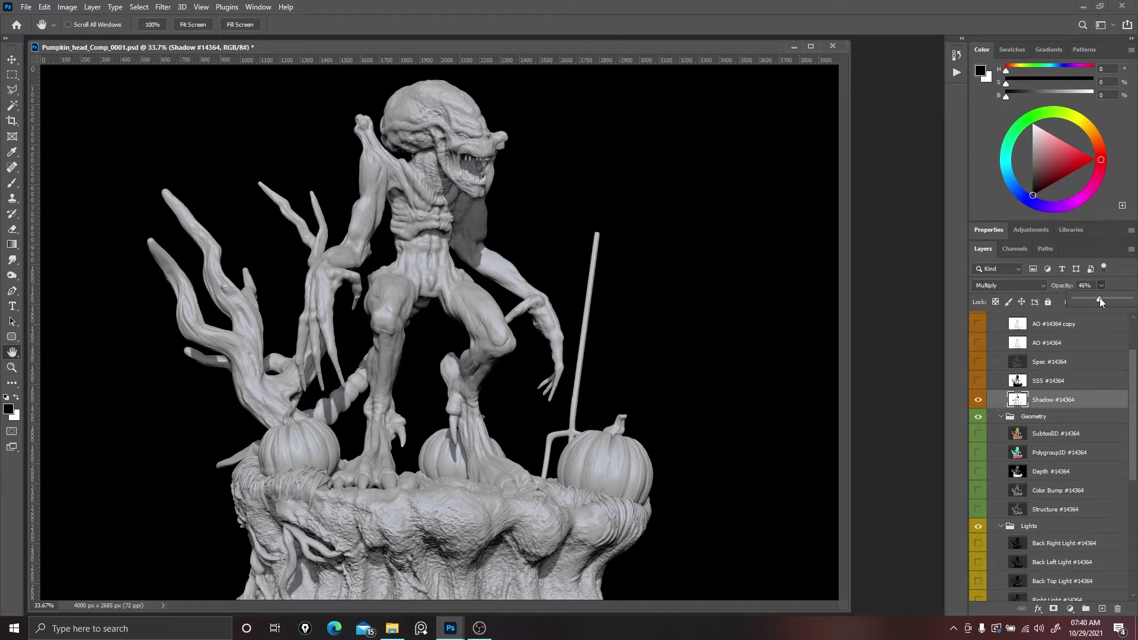
{"action": "mouse_move", "coordinate": [1100, 301]}
{"action": "left_mouse_down"}
{"action": "mouse_move", "coordinate": [1111, 302]}
{"action": "mouse_move", "coordinate": [1088, 297]}
{"action": "left_mouse_up"}
{"action": "scroll", "coordinate": [1067, 418], "scroll_direction": "up", "scroll_amount": 3}
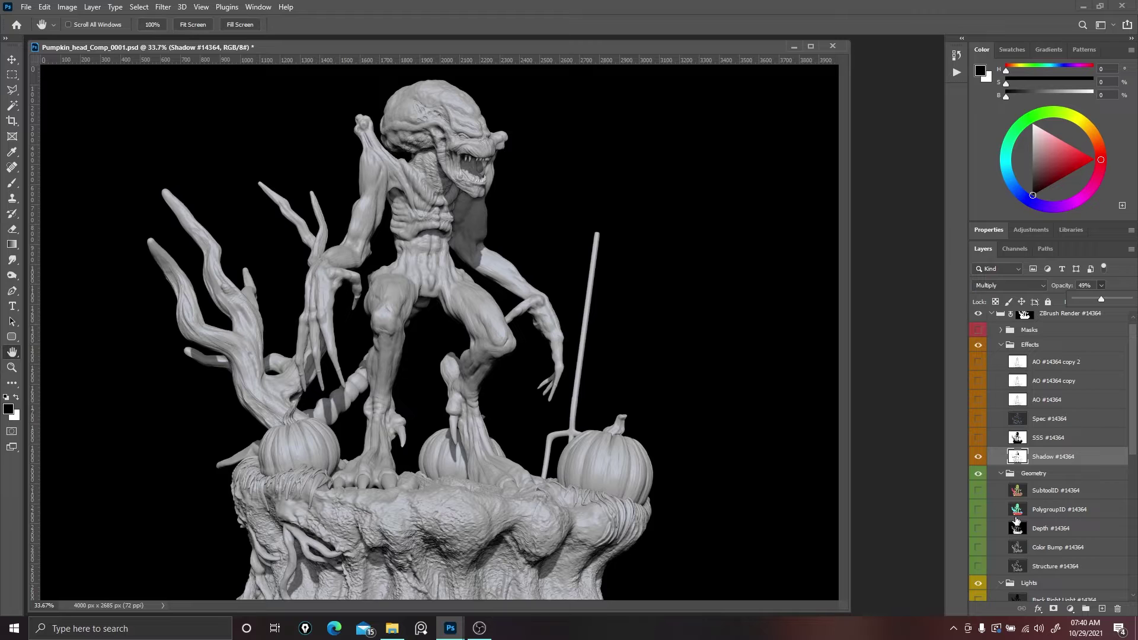
Show the SSS layer in the Effects group and toggle the Shadow layer to compare, keeping both visible.
{"action": "left_click", "coordinate": [1097, 438]}
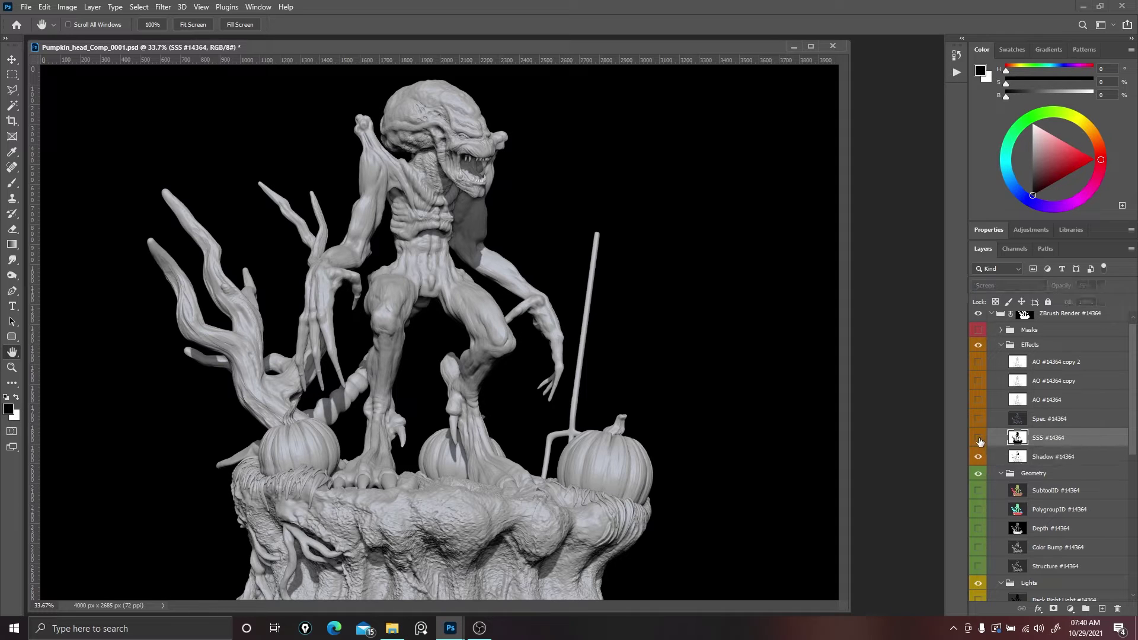
{"action": "left_click", "coordinate": [978, 439]}
{"action": "left_click", "coordinate": [978, 439]}
{"action": "left_click", "coordinate": [978, 439]}
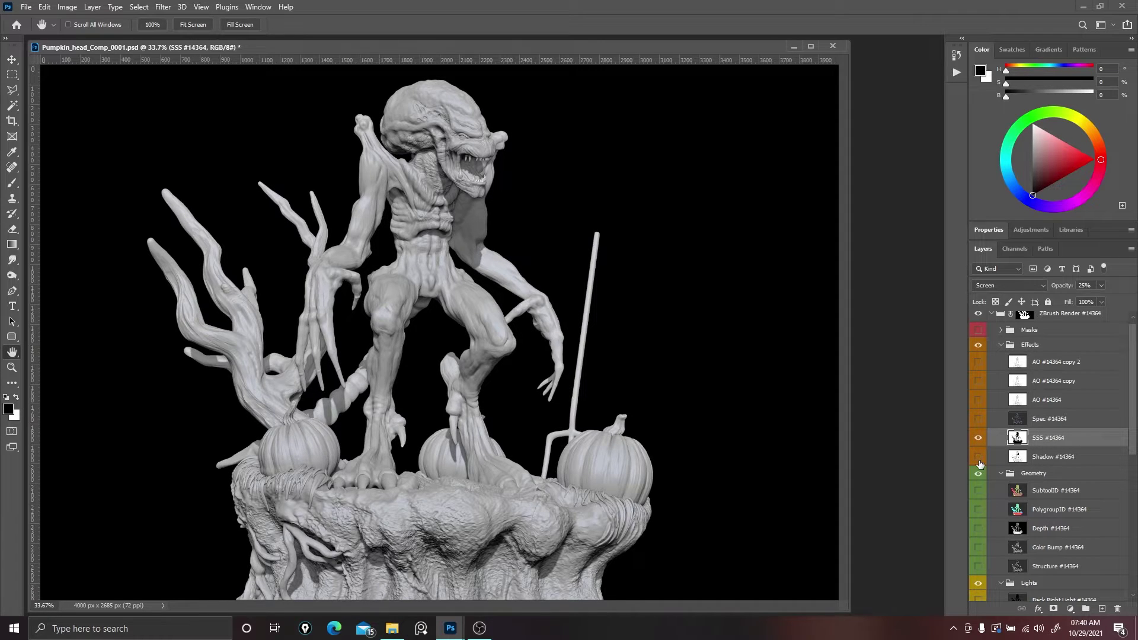
{"action": "left_click", "coordinate": [978, 458]}
Hide the Preview base layer and briefly toggle the Albedo layer, keeping all base layers hidden.
{"action": "scroll", "coordinate": [1031, 436], "scroll_direction": "down", "scroll_amount": 8}
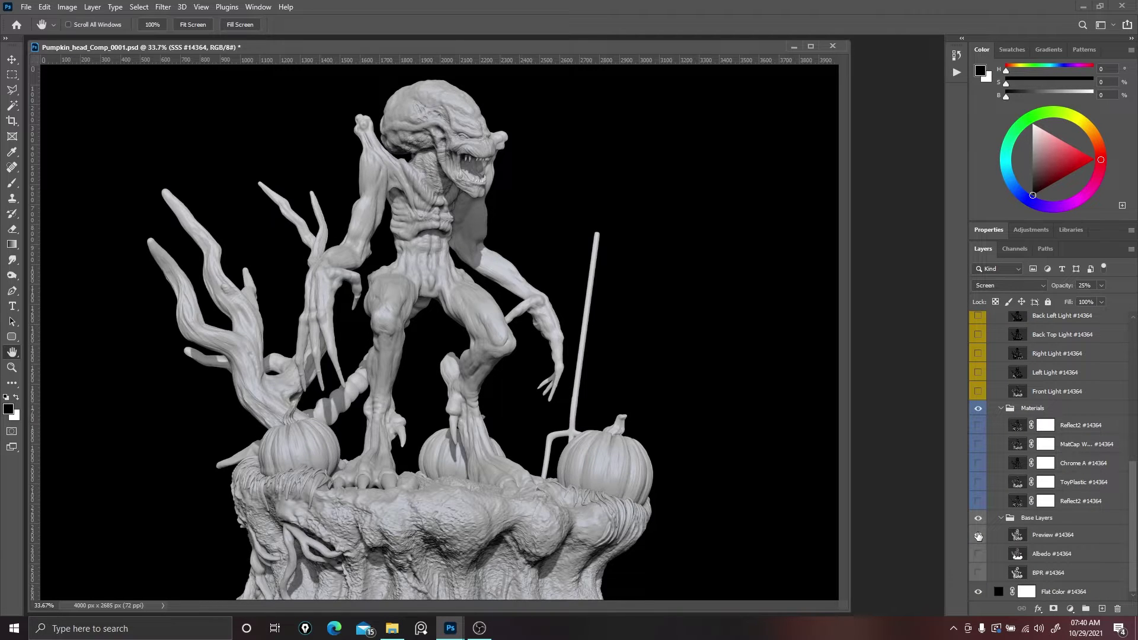
{"action": "left_click", "coordinate": [978, 536]}
{"action": "left_click", "coordinate": [978, 554]}
{"action": "left_click", "coordinate": [978, 553]}
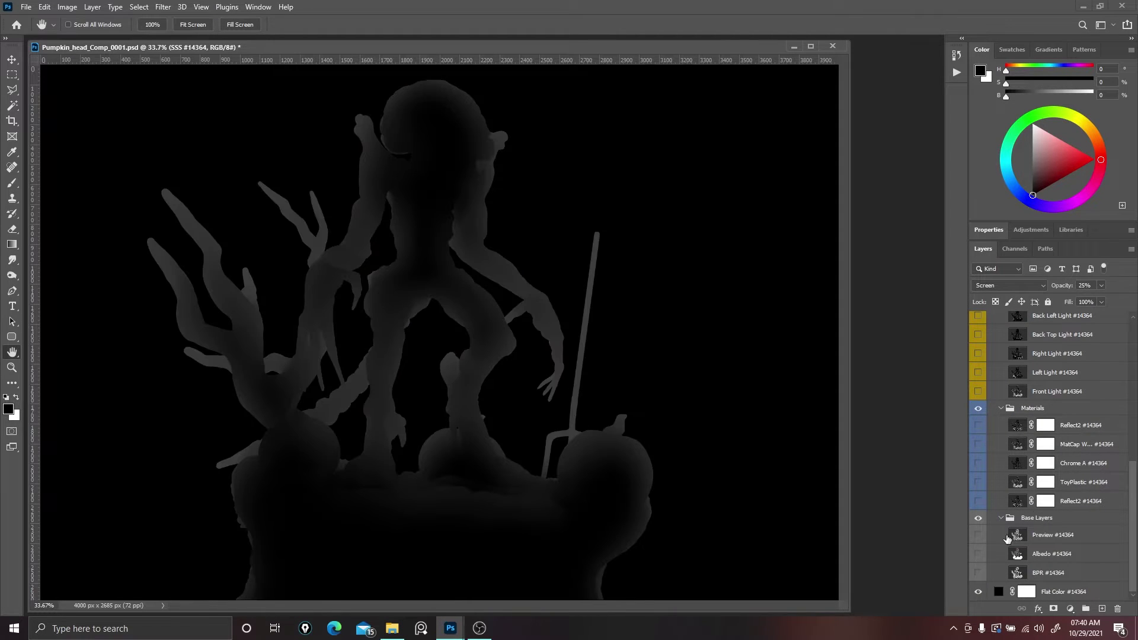
Show the Spec layer, inspect the creature's head and torso at 100% zoom, and fit the image back on screen.
{"action": "scroll", "coordinate": [1006, 539], "scroll_direction": "up", "scroll_amount": 8}
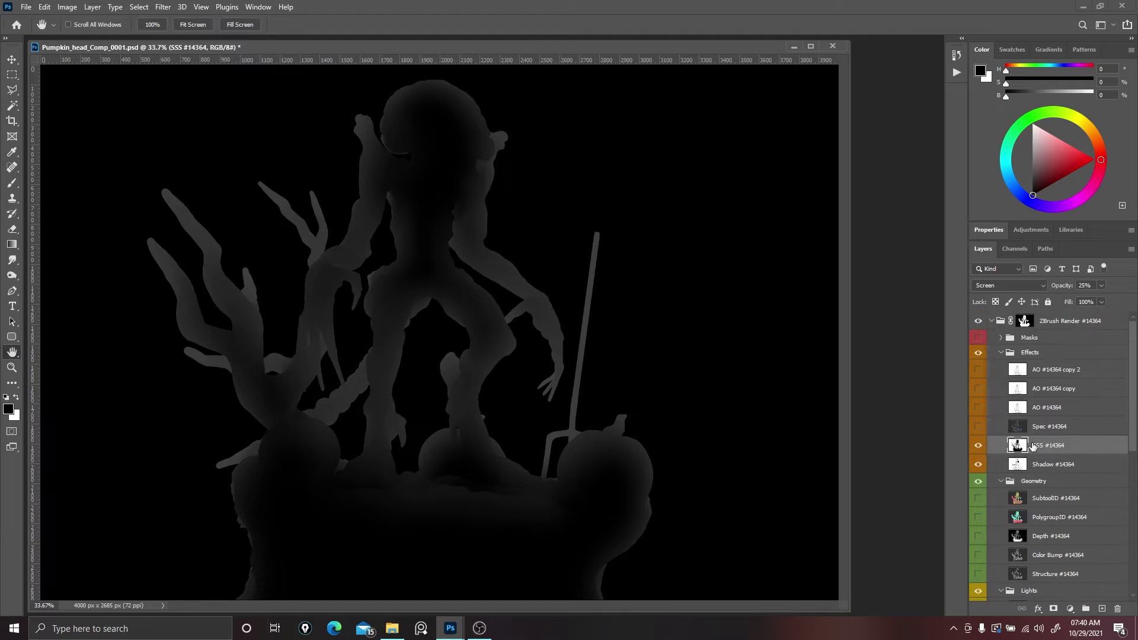
{"action": "left_click", "coordinate": [977, 426]}
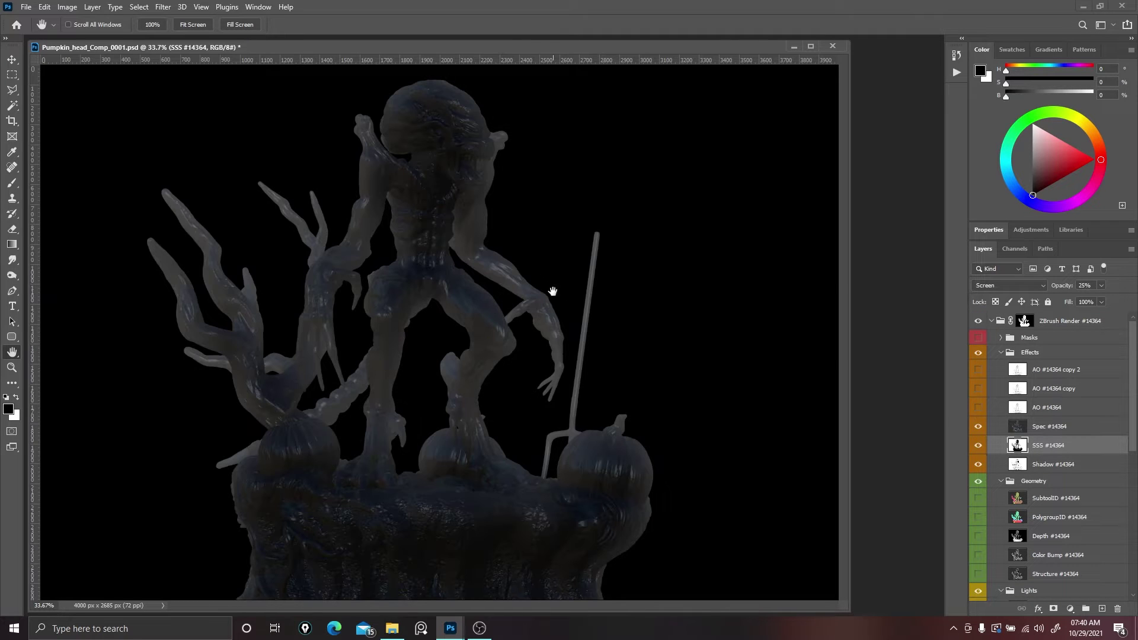
{"action": "right_click", "coordinate": [439, 151]}
{"action": "left_click", "coordinate": [460, 170]}
{"action": "left_click_drag", "start_coordinate": [460, 170], "coordinate": [481, 434]}
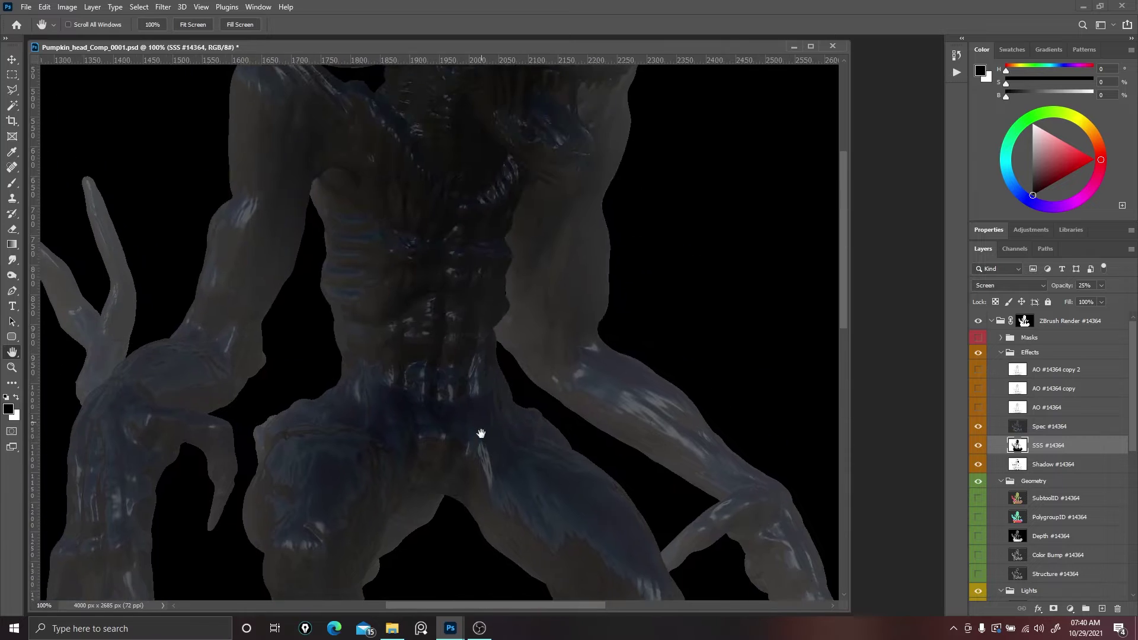
{"action": "right_click", "coordinate": [595, 310]}
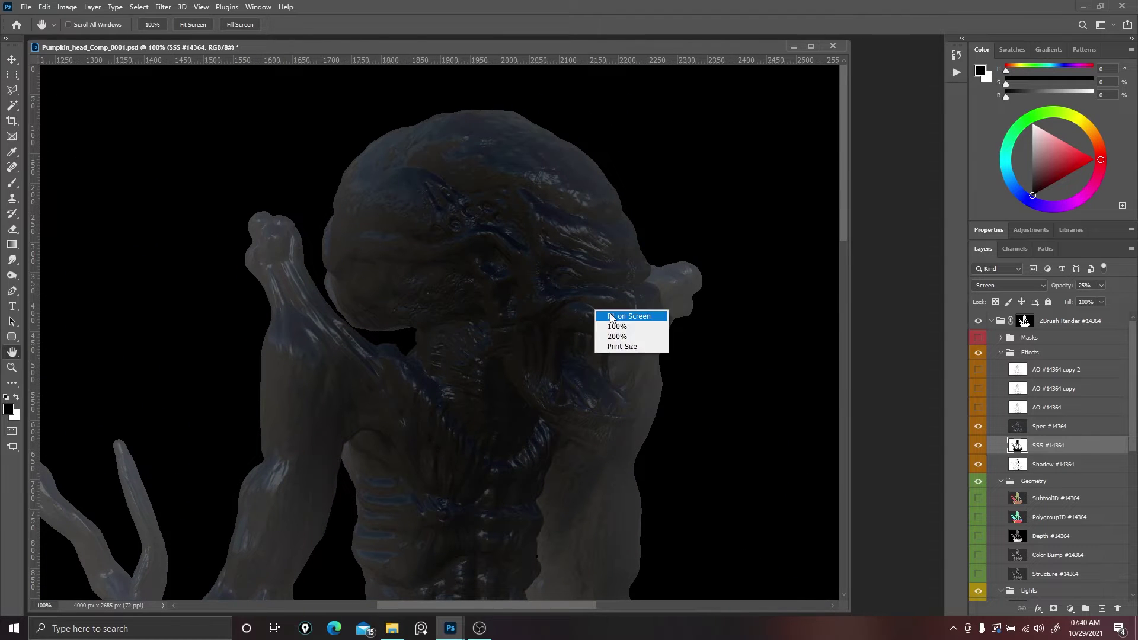
{"action": "left_click", "coordinate": [612, 318]}
{"action": "left_click", "coordinate": [1058, 428]}
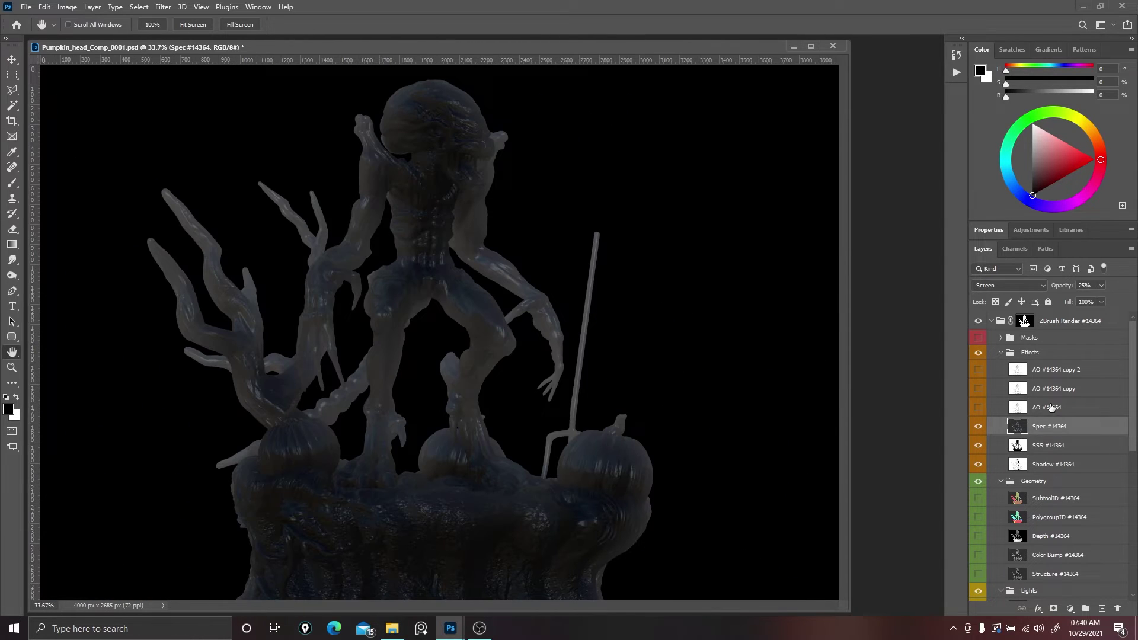
Show the AO and AO copy layers in the Effects group, toggling each to compare its effect.
{"action": "left_click", "coordinate": [975, 410]}
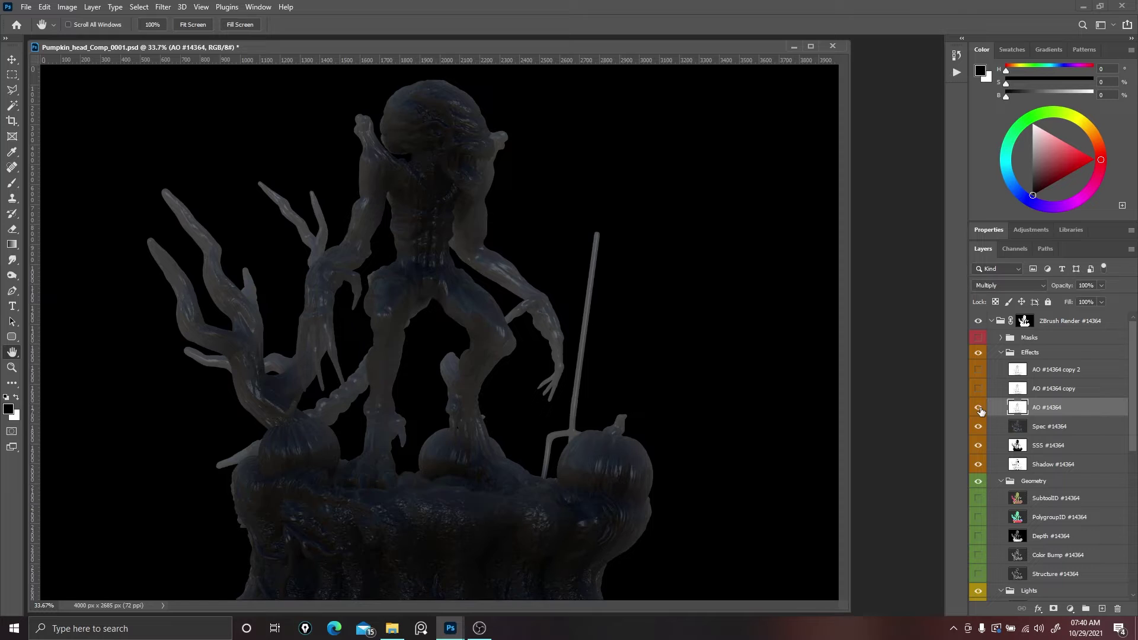
{"action": "left_click", "coordinate": [980, 409]}
{"action": "left_click", "coordinate": [980, 409]}
{"action": "left_click", "coordinate": [1106, 376]}
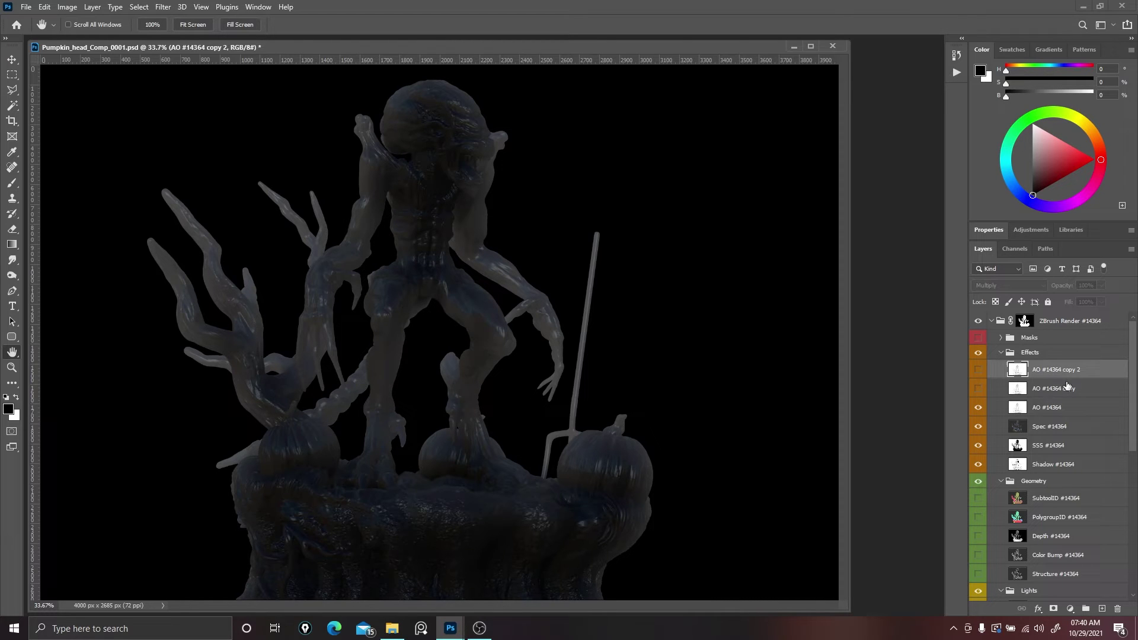
{"action": "left_click", "coordinate": [978, 389]}
{"action": "left_click", "coordinate": [978, 389]}
{"action": "left_click", "coordinate": [977, 389]}
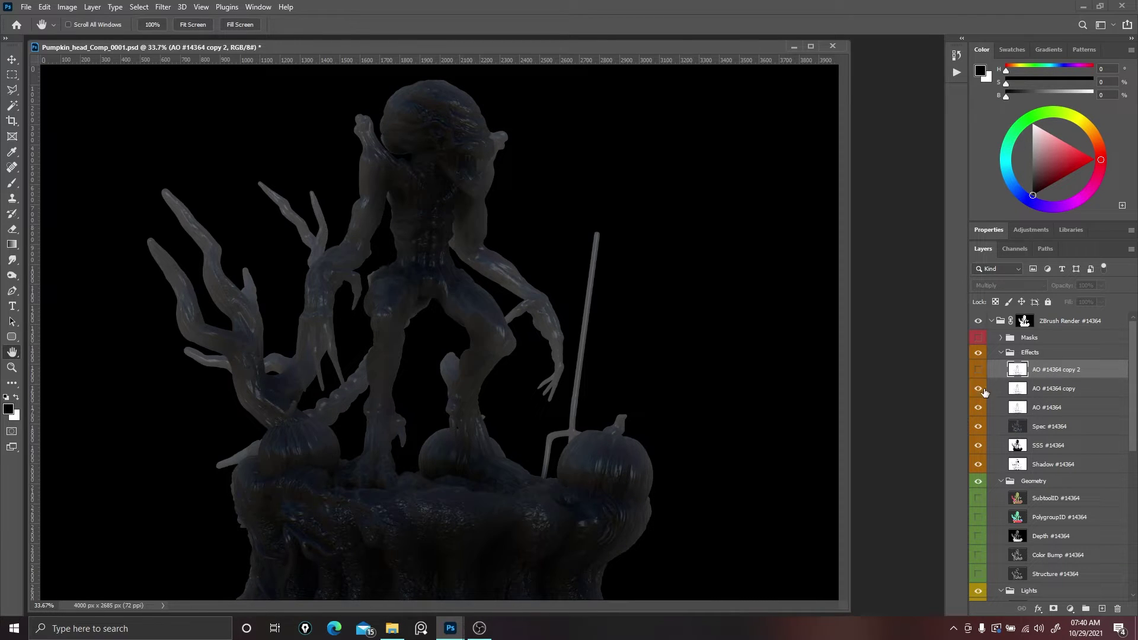
Collapse the Effects group and view the Albedo, Preview and BPR base layers one at a time under the effects.
{"action": "left_click", "coordinate": [1003, 355]}
{"action": "left_click", "coordinate": [1001, 355]}
{"action": "scroll", "coordinate": [999, 437], "scroll_direction": "down", "scroll_amount": 5}
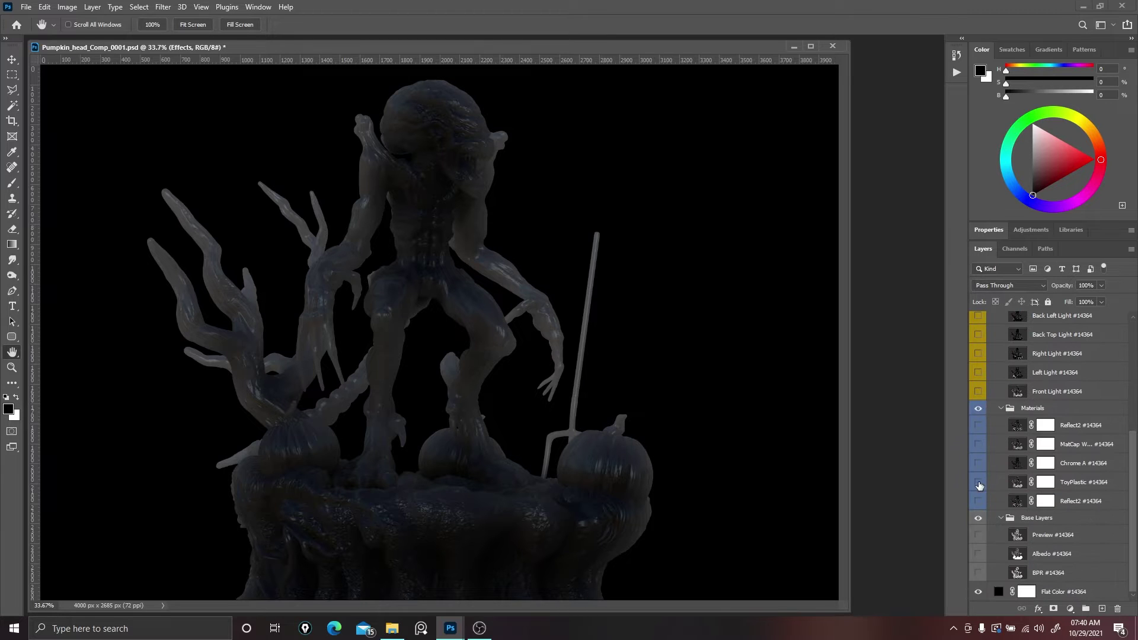
{"action": "left_click", "coordinate": [978, 555]}
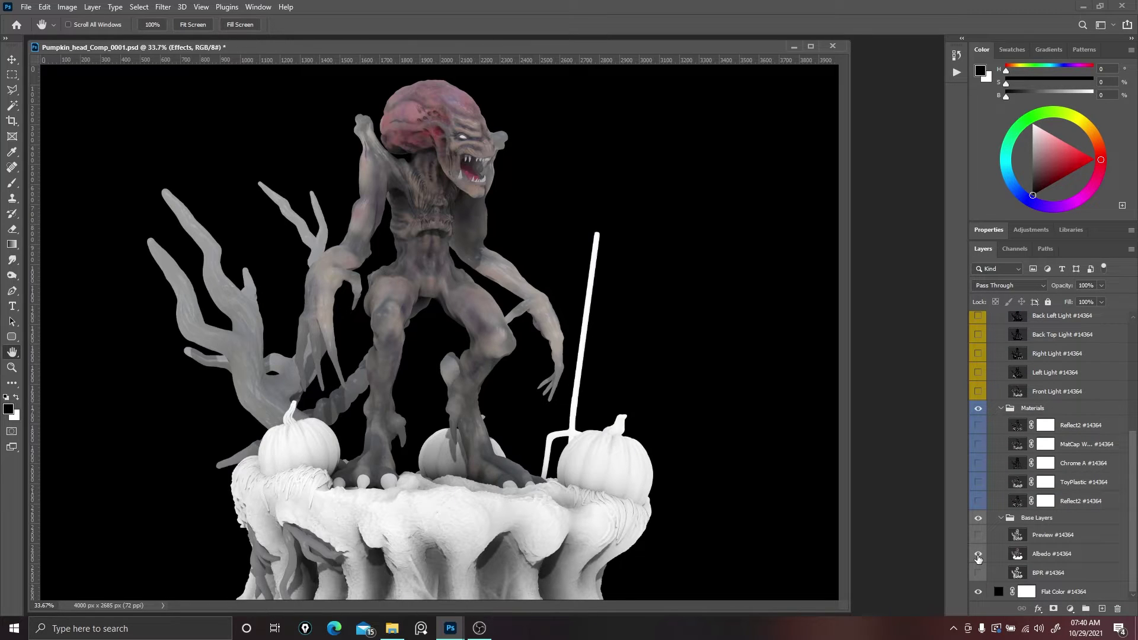
{"action": "left_click", "coordinate": [978, 555]}
{"action": "left_click", "coordinate": [979, 536]}
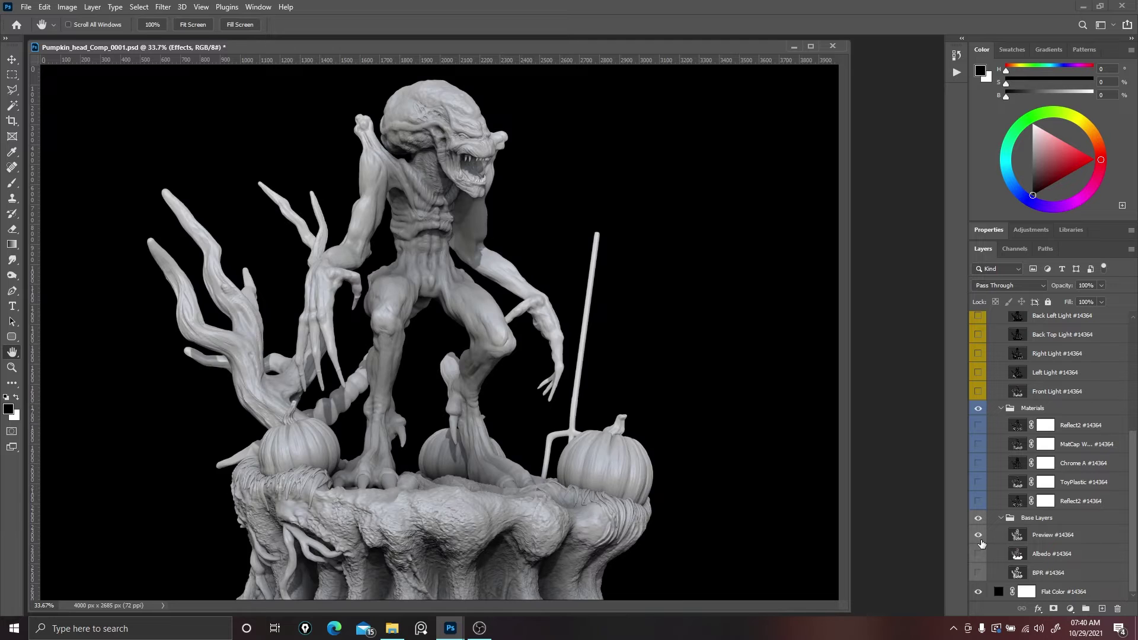
{"action": "left_click", "coordinate": [977, 535]}
{"action": "left_click", "coordinate": [978, 573]}
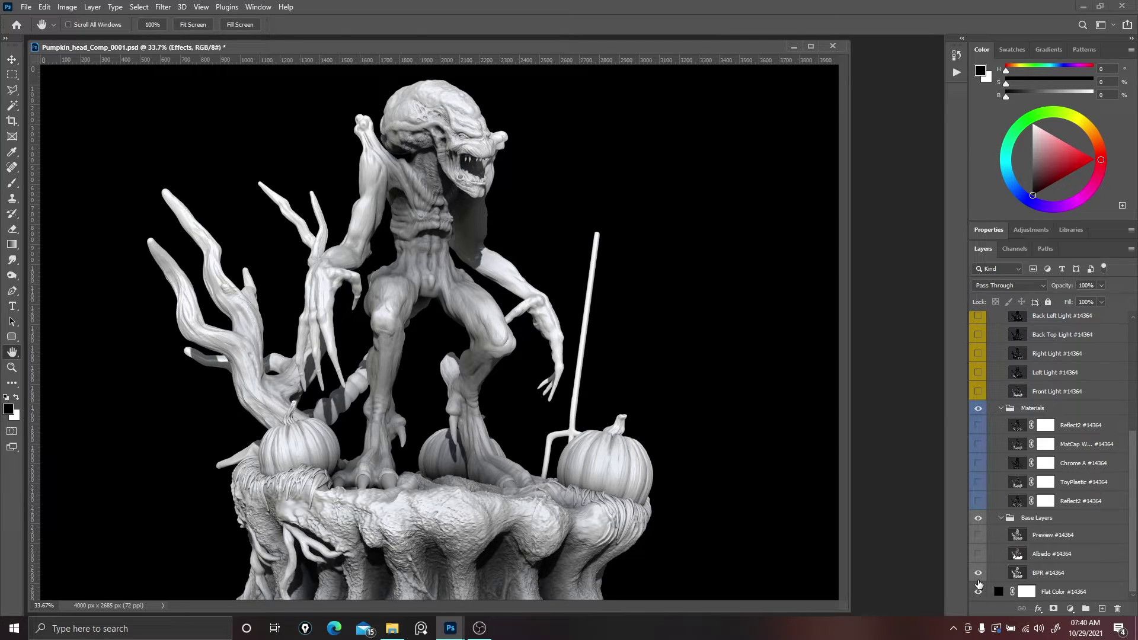
{"action": "left_click", "coordinate": [978, 572]}
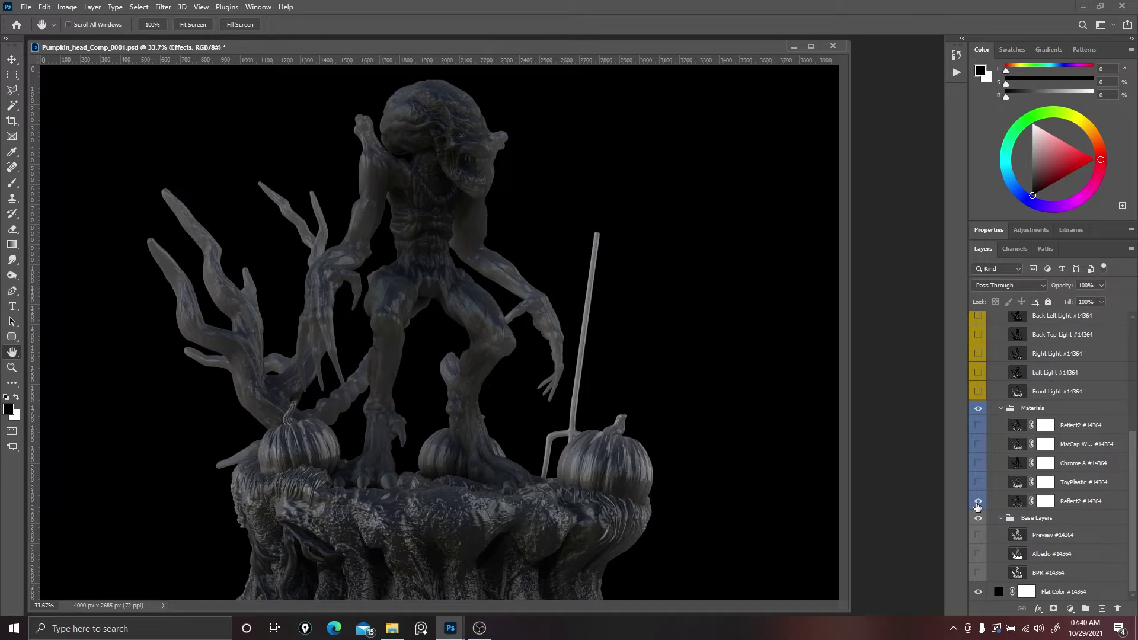
Hide the lower Reflect2 layer and show the ToyPlastic and Chrome A layers in the Materials group, selecting Chrome A.
{"action": "left_click", "coordinate": [978, 502]}
{"action": "left_click", "coordinate": [978, 482]}
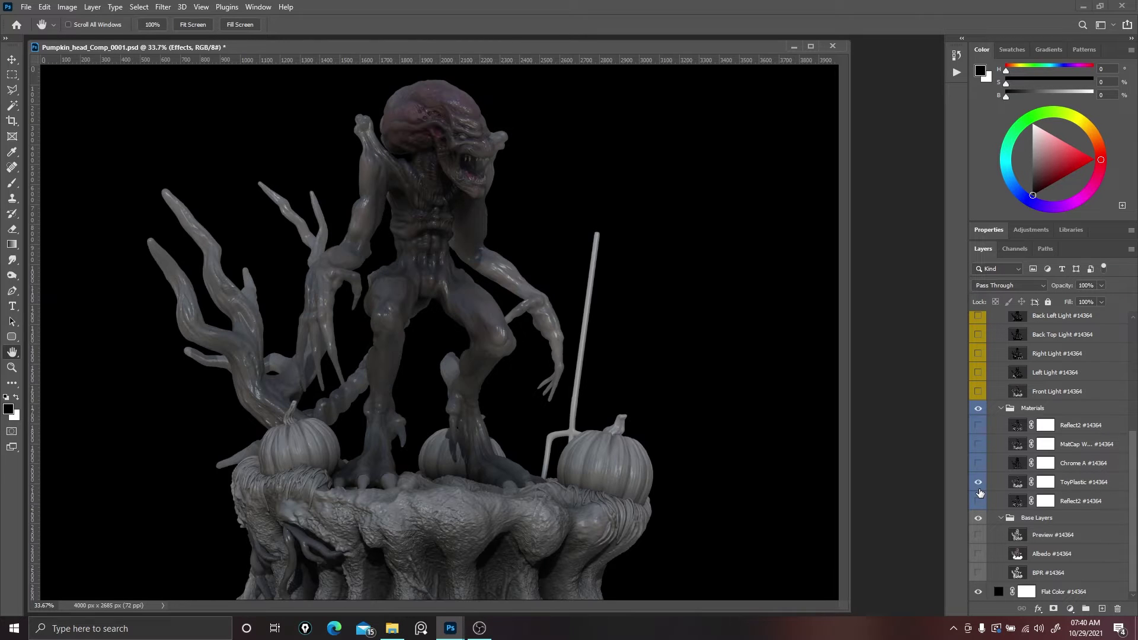
{"action": "left_click", "coordinate": [980, 484]}
{"action": "left_click", "coordinate": [979, 484]}
{"action": "left_click", "coordinate": [978, 464]}
{"action": "left_click", "coordinate": [978, 468]}
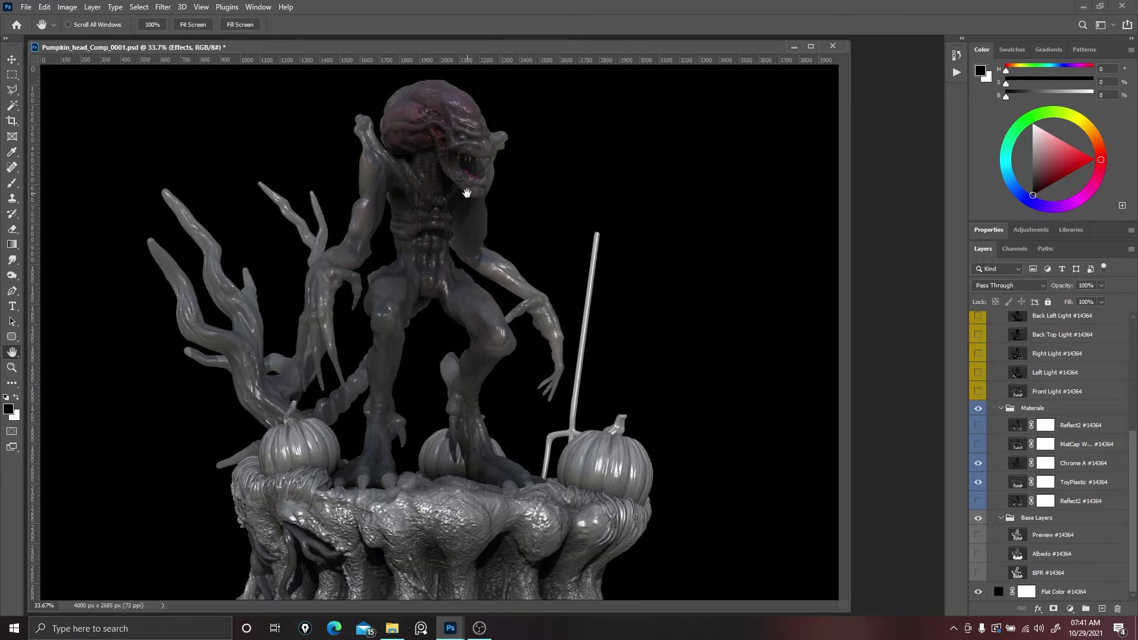
{"action": "left_click", "coordinate": [1094, 464]}
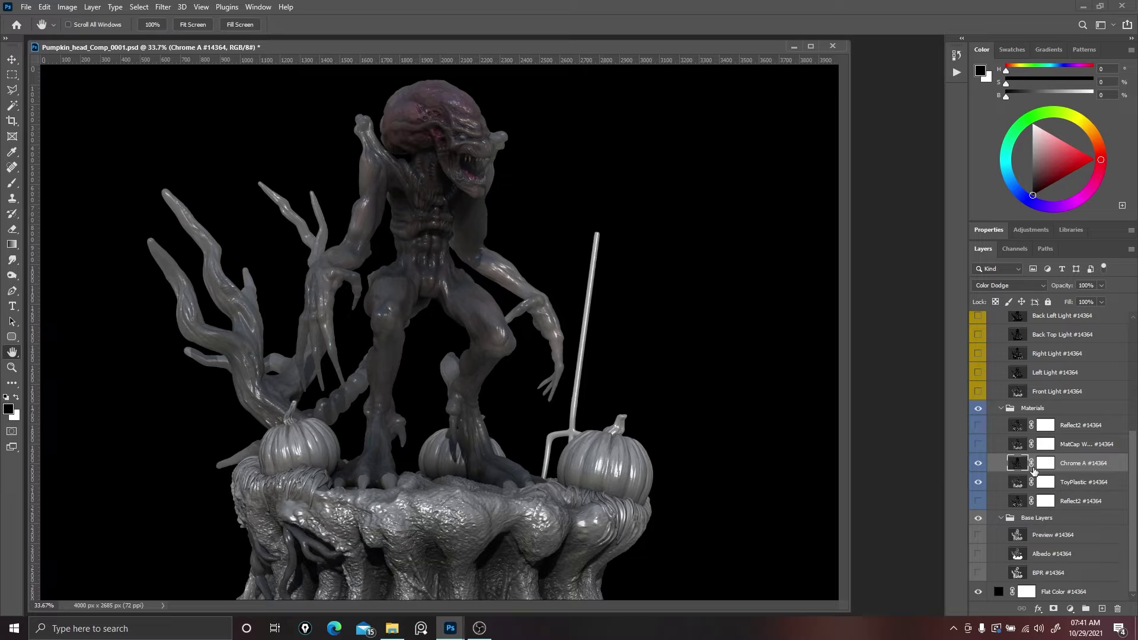
Expand the Masks group and load the Base_Cre mask of the creature as a selection.
{"action": "scroll", "coordinate": [1068, 494], "scroll_direction": "up", "scroll_amount": 5}
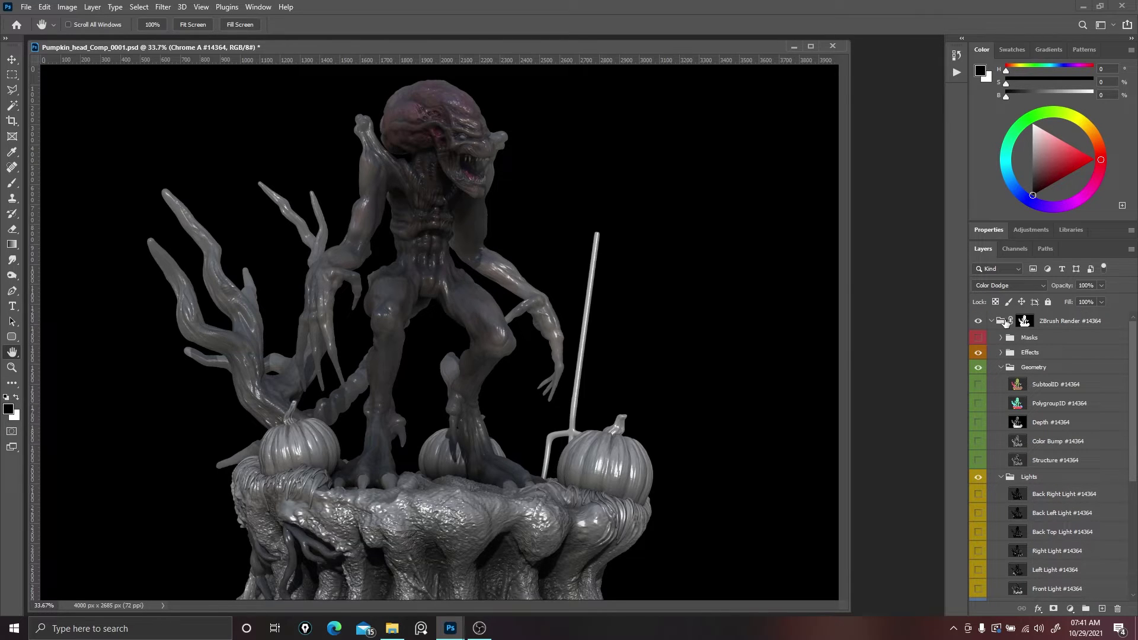
{"action": "left_click", "coordinate": [1001, 353]}
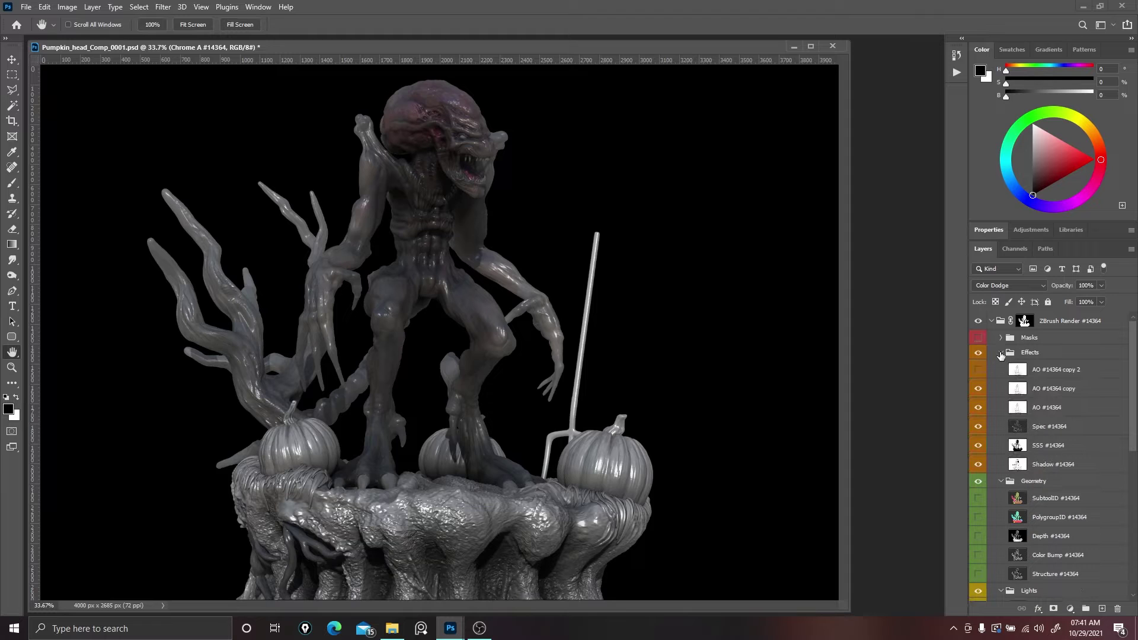
{"action": "left_click", "coordinate": [1001, 352]}
{"action": "scroll", "coordinate": [1033, 445], "scroll_direction": "down", "scroll_amount": 2}
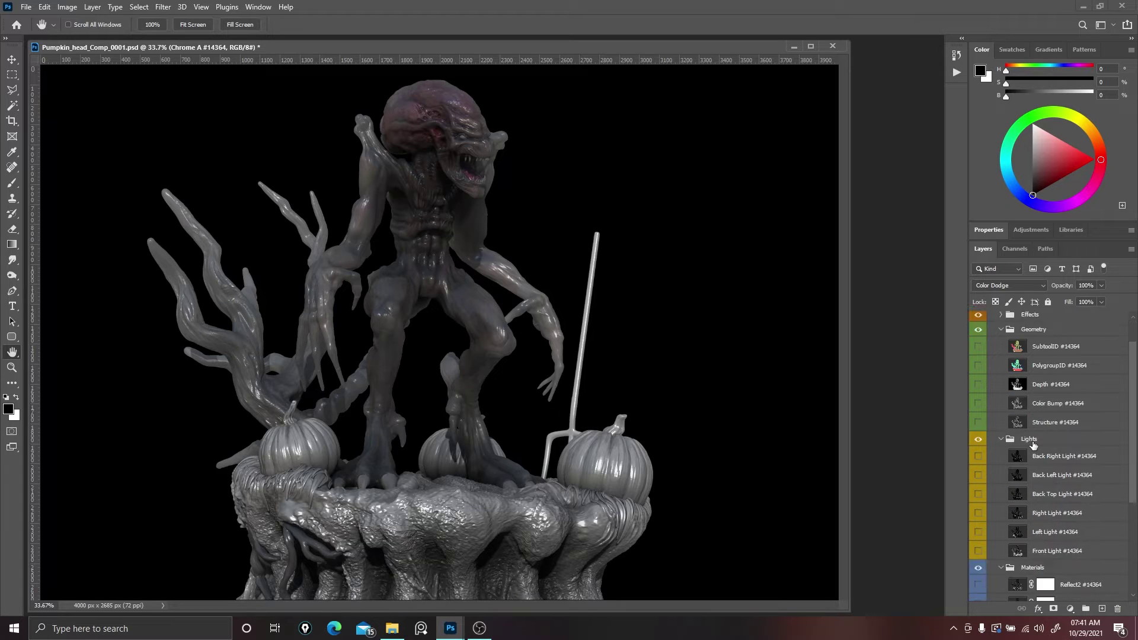
{"action": "scroll", "coordinate": [1032, 444], "scroll_direction": "down", "scroll_amount": 1}
{"action": "scroll", "coordinate": [1033, 442], "scroll_direction": "up", "scroll_amount": 2}
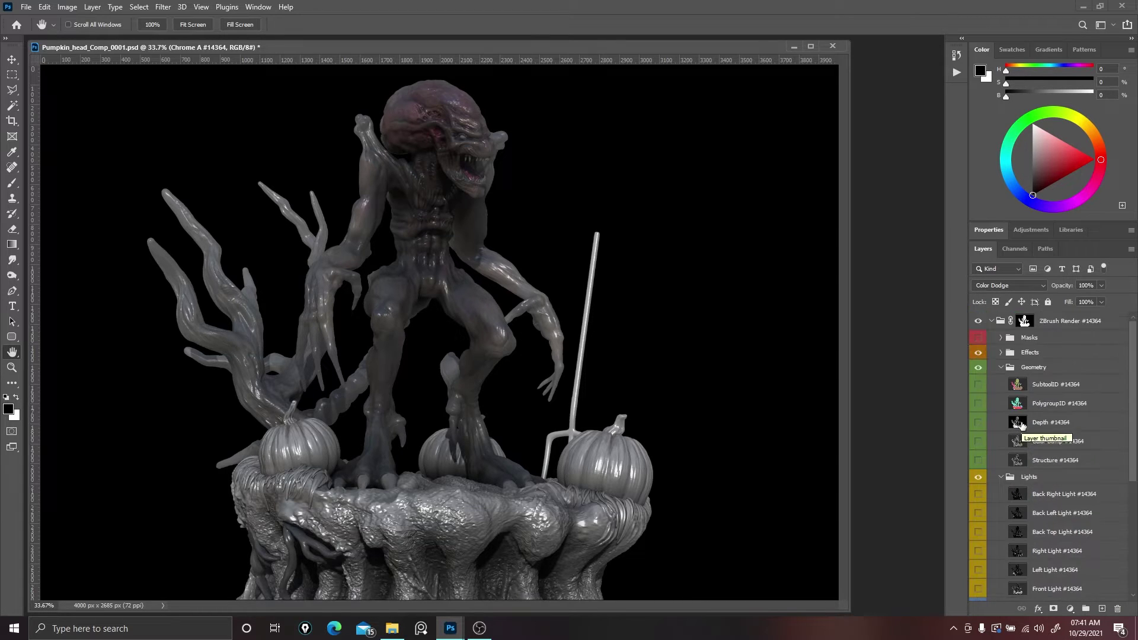
{"action": "left_click", "coordinate": [1001, 337]}
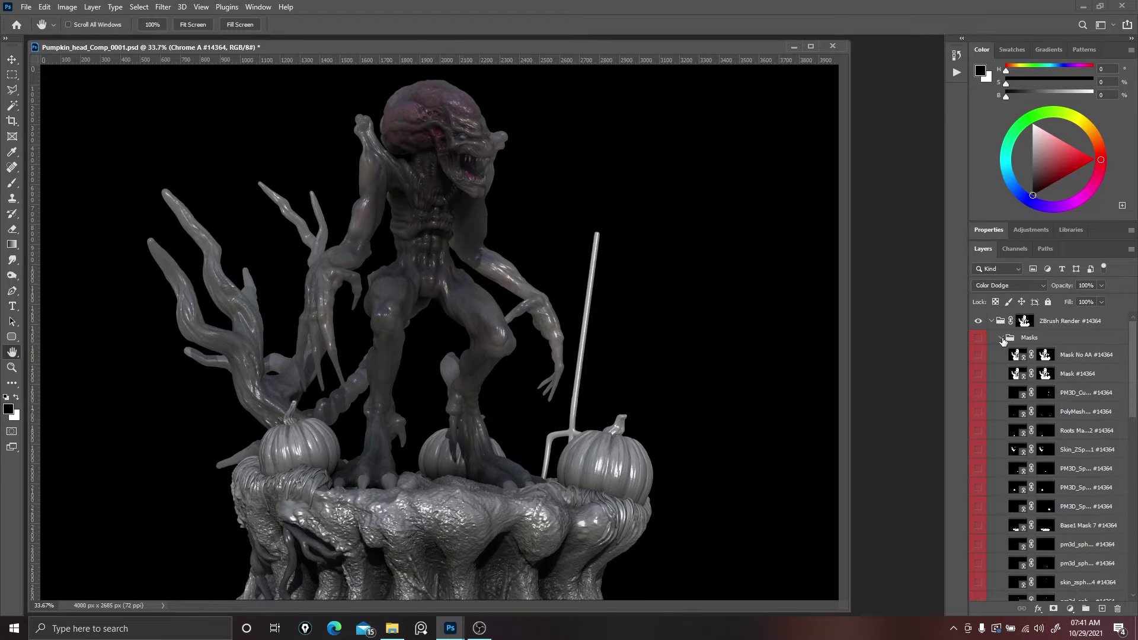
{"action": "left_click", "coordinate": [979, 337]}
{"action": "scroll", "coordinate": [1042, 486], "scroll_direction": "down", "scroll_amount": 3}
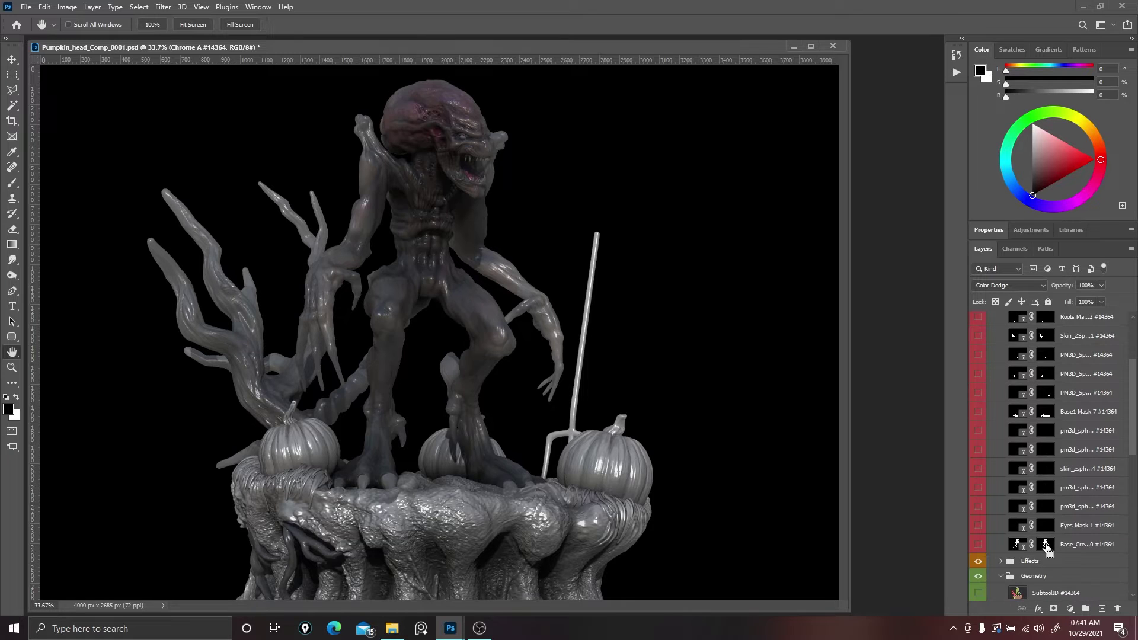
{"action": "left_click", "coordinate": [1046, 550], "text": "ctrl"}
Duplicate the Chrome A layer in the Materials group and hide the original.
{"action": "scroll", "coordinate": [1040, 534], "scroll_direction": "down", "scroll_amount": 4}
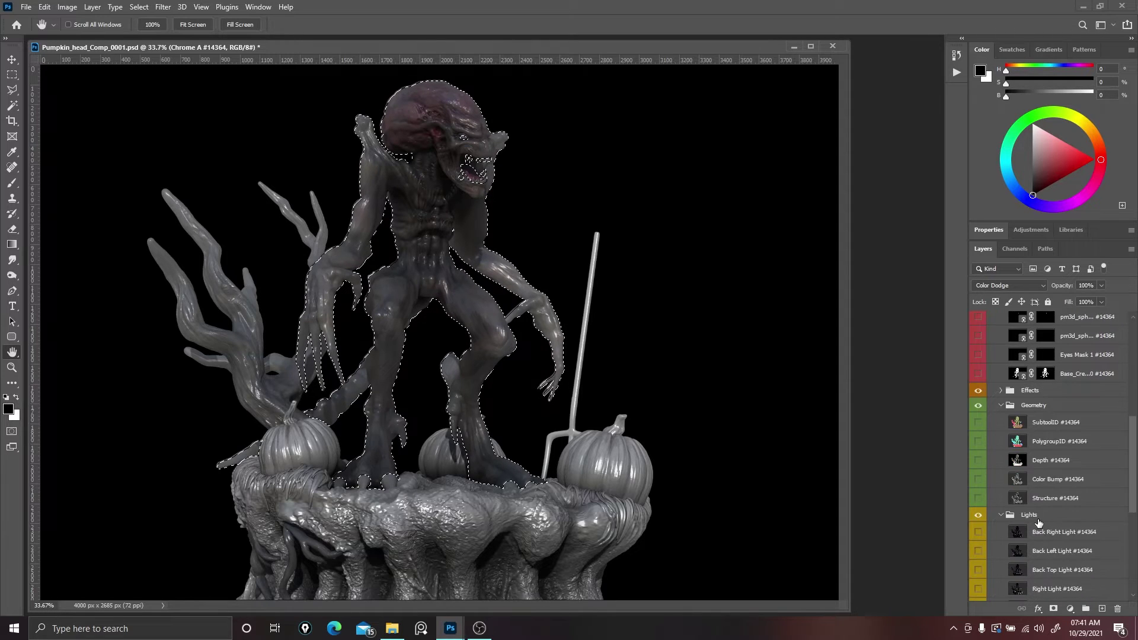
{"action": "scroll", "coordinate": [1039, 523], "scroll_direction": "down", "scroll_amount": 5}
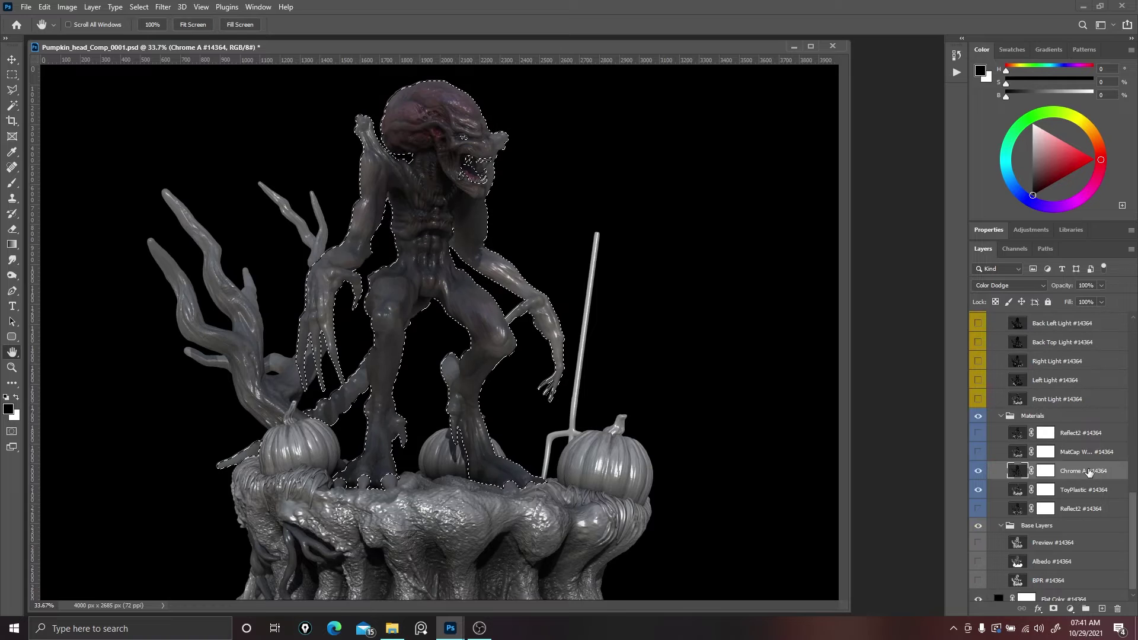
{"action": "left_click_drag", "start_coordinate": [1088, 470], "coordinate": [1103, 606]}
{"action": "left_click", "coordinate": [978, 490]}
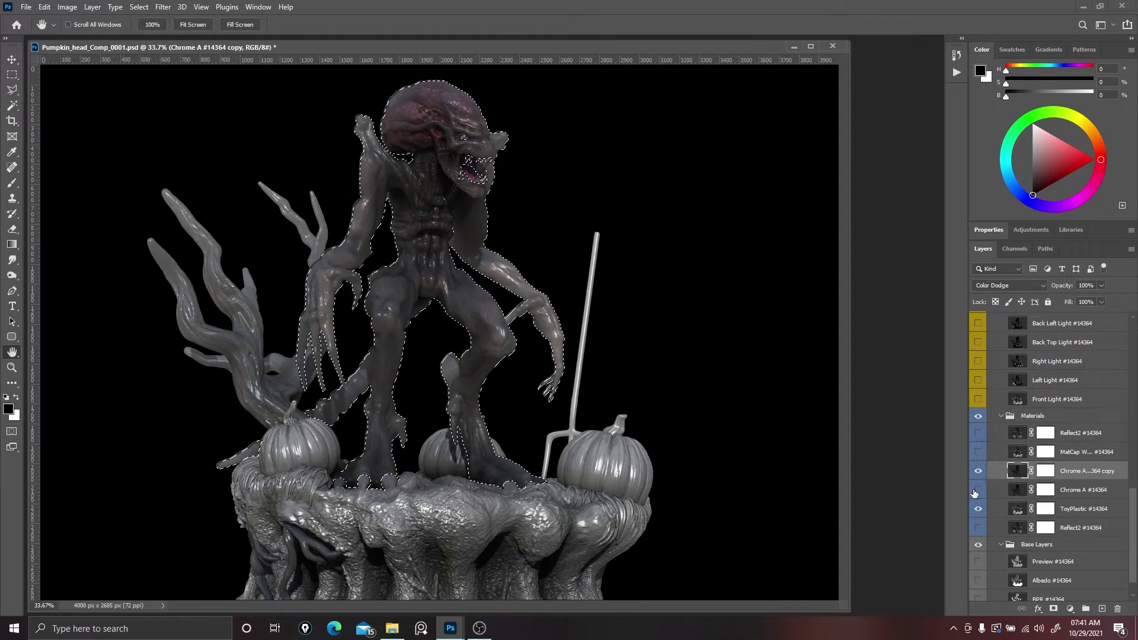
Delete the white mask from the Chrome A copy and add a new layer mask from the creature selection.
{"action": "left_click", "coordinate": [1046, 472]}
{"action": "right_click", "coordinate": [1046, 472]}
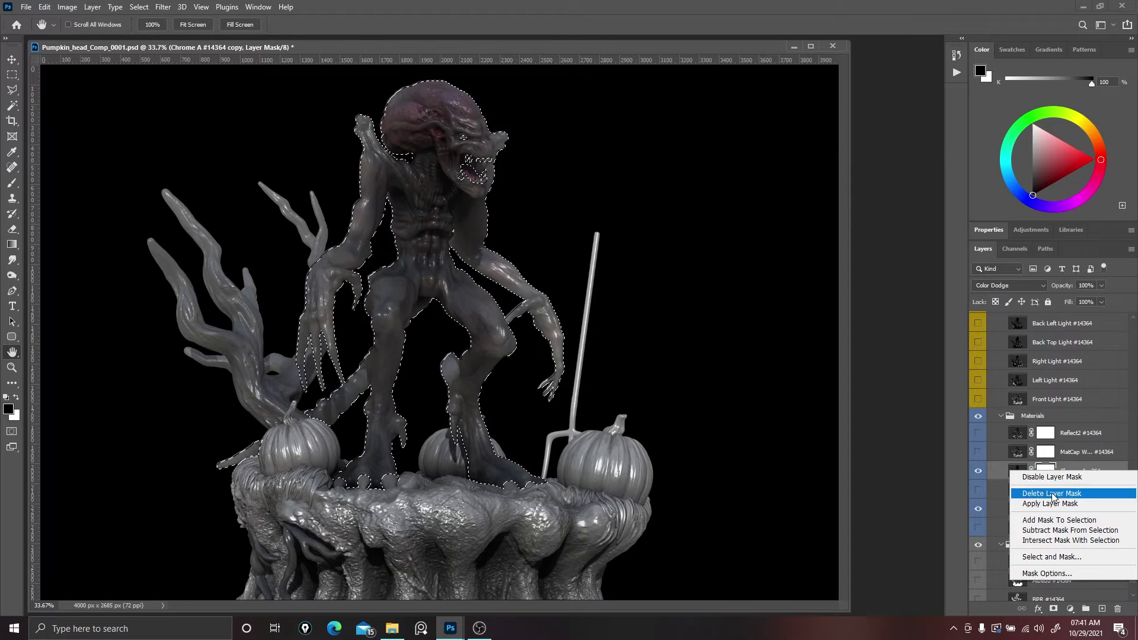
{"action": "left_click", "coordinate": [1053, 495]}
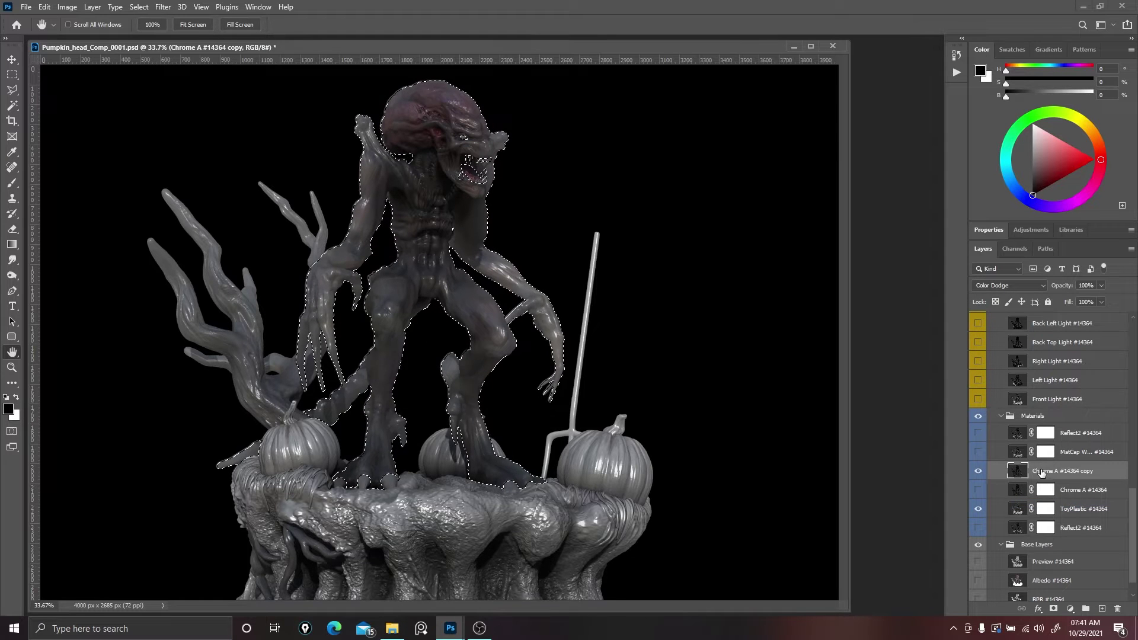
{"action": "right_click", "coordinate": [1041, 473]}
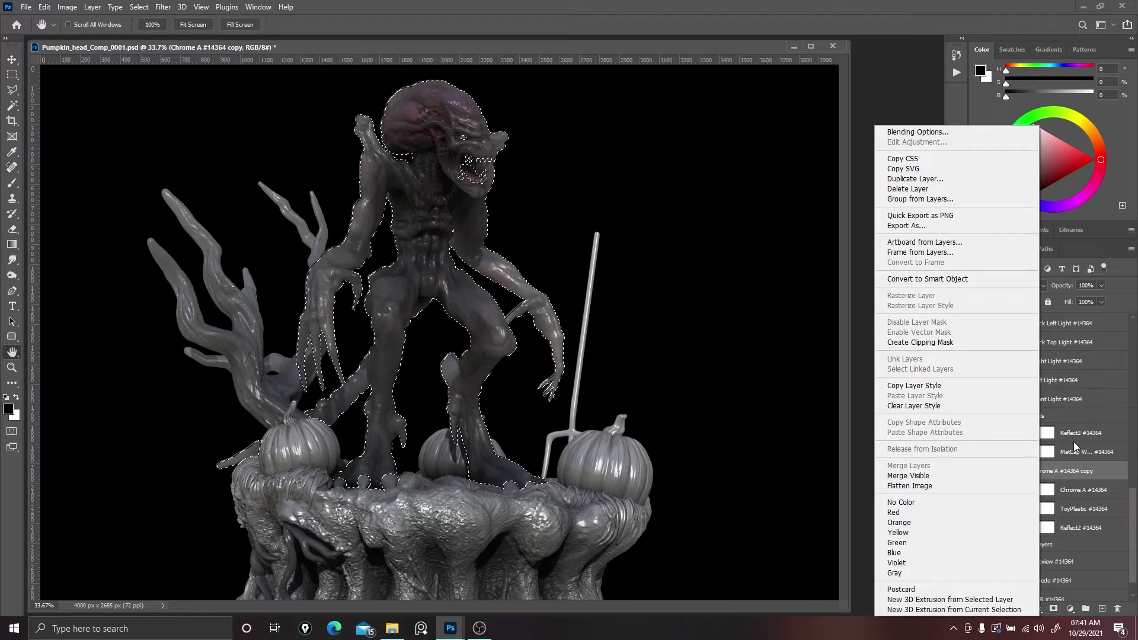
{"action": "key", "text": "Escape"}
{"action": "left_click", "coordinate": [1053, 608]}
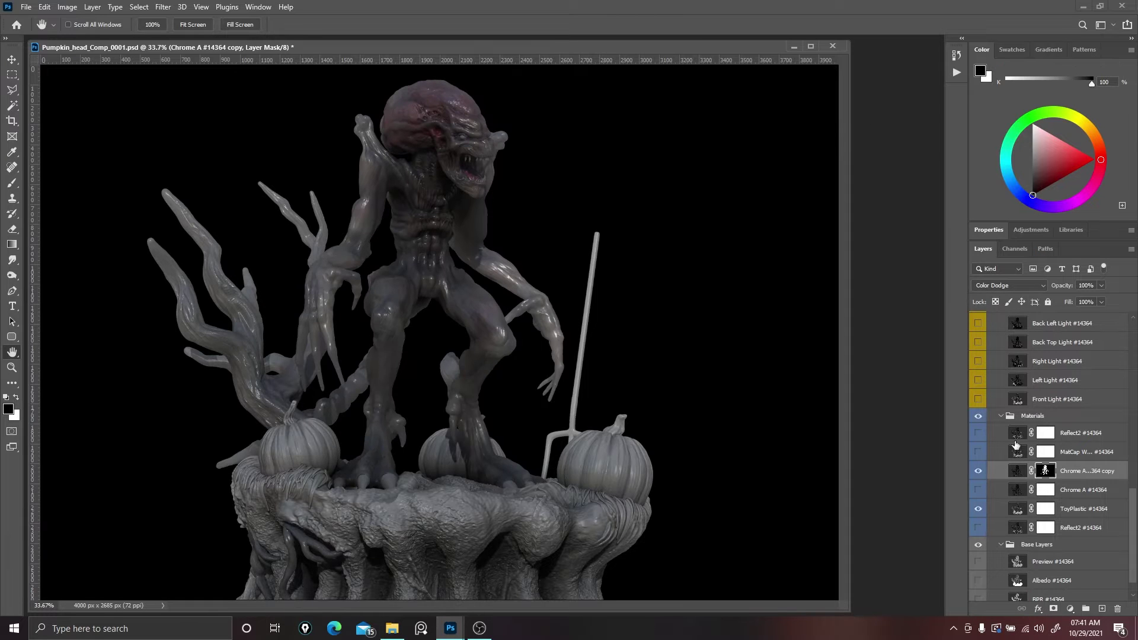
Toggle the masked Chrome A copy and the original Chrome A layer to compare their effect on the creature.
{"action": "left_click", "coordinate": [979, 472]}
{"action": "left_click", "coordinate": [979, 472]}
{"action": "left_click", "coordinate": [978, 472]}
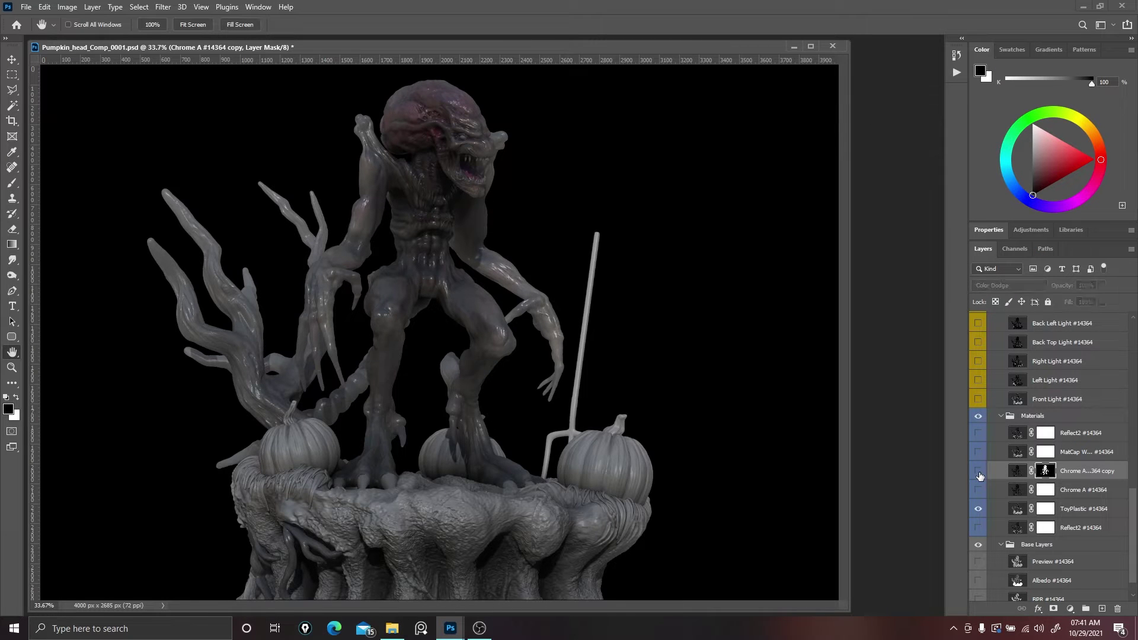
{"action": "left_click", "coordinate": [979, 472]}
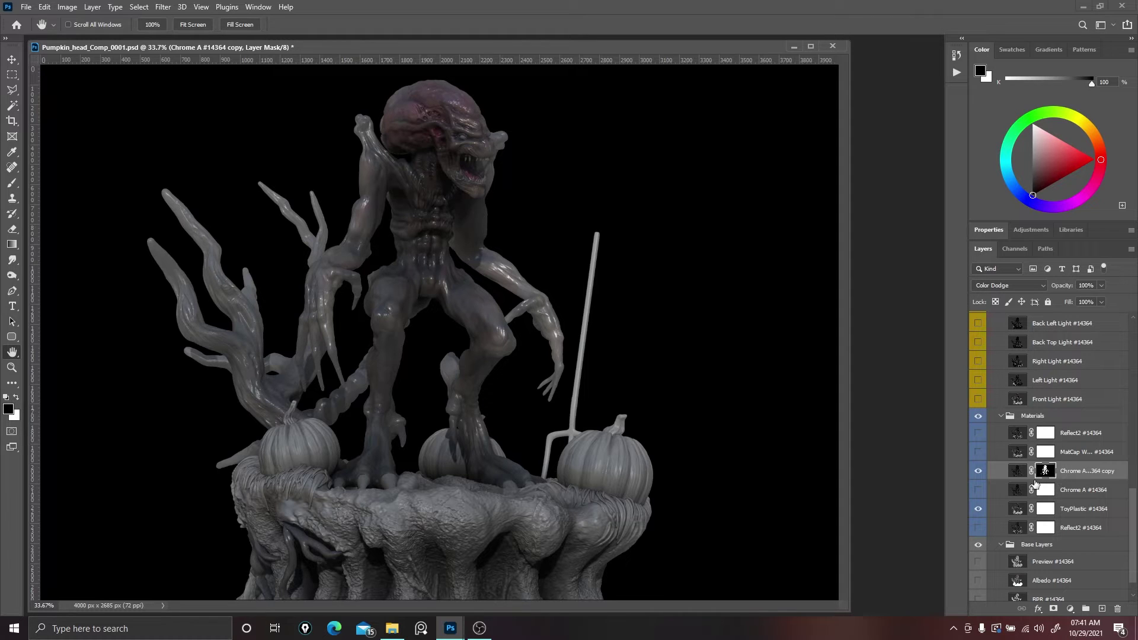
{"action": "left_click", "coordinate": [1079, 490]}
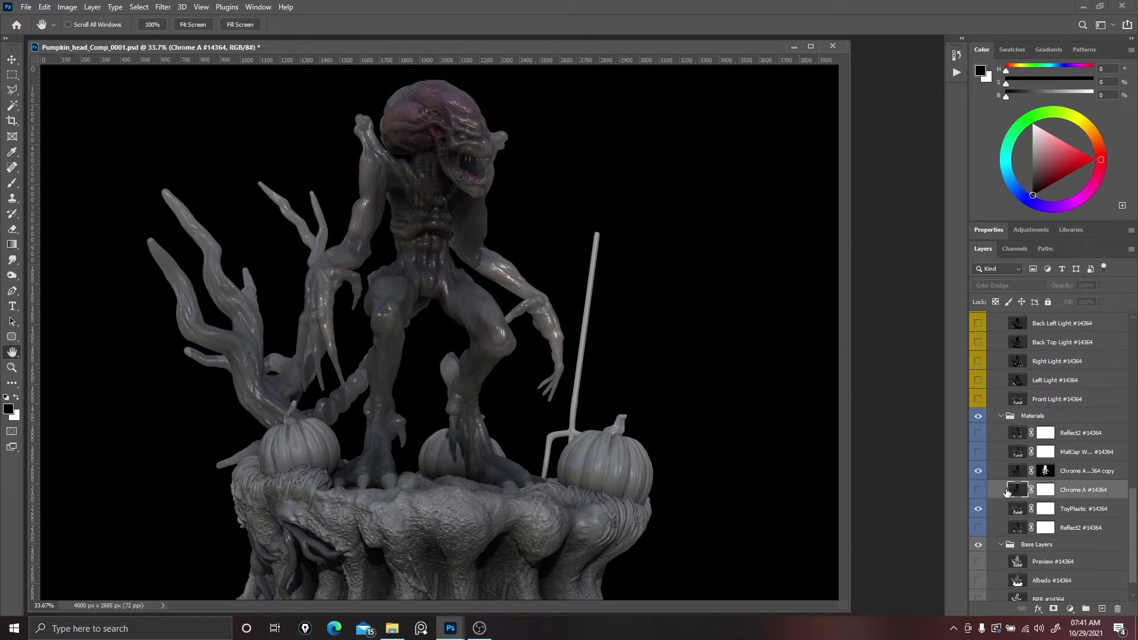
{"action": "left_click", "coordinate": [982, 495]}
{"action": "left_click", "coordinate": [983, 495]}
{"action": "left_click", "coordinate": [1081, 475]}
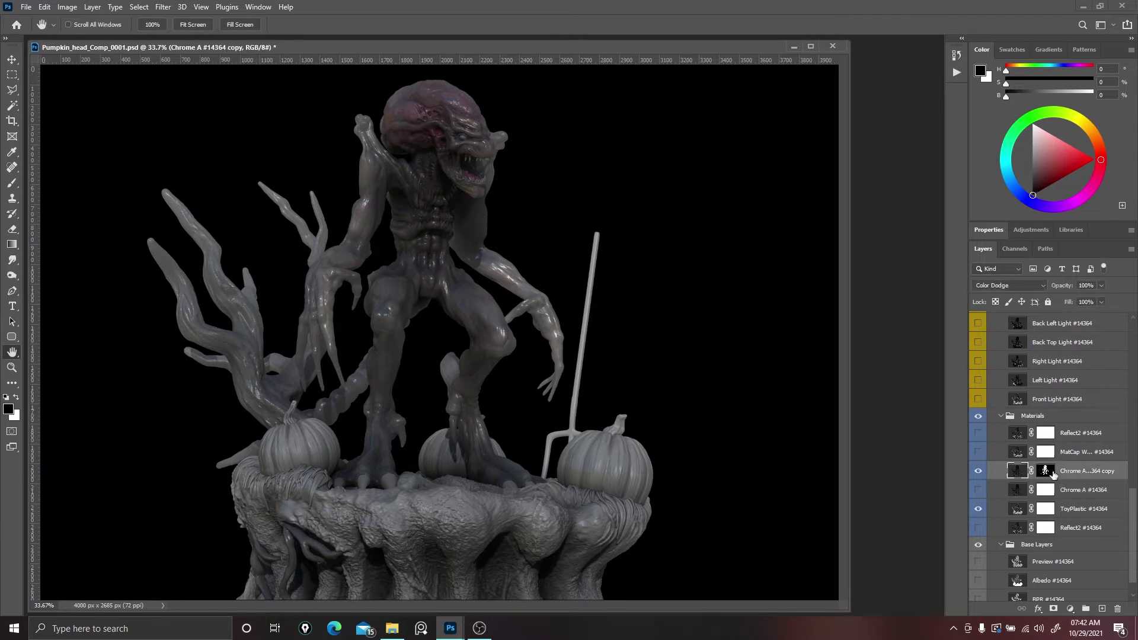
{"action": "left_click", "coordinate": [977, 474]}
{"action": "left_click", "coordinate": [978, 475]}
{"action": "left_click", "coordinate": [977, 474]}
{"action": "left_click", "coordinate": [977, 475]}
{"action": "left_click", "coordinate": [977, 474]}
Check the contribution of the ToyPlastic material and the Preview base layer by toggling their visibility.
{"action": "left_click", "coordinate": [1070, 514]}
{"action": "left_click", "coordinate": [980, 510]}
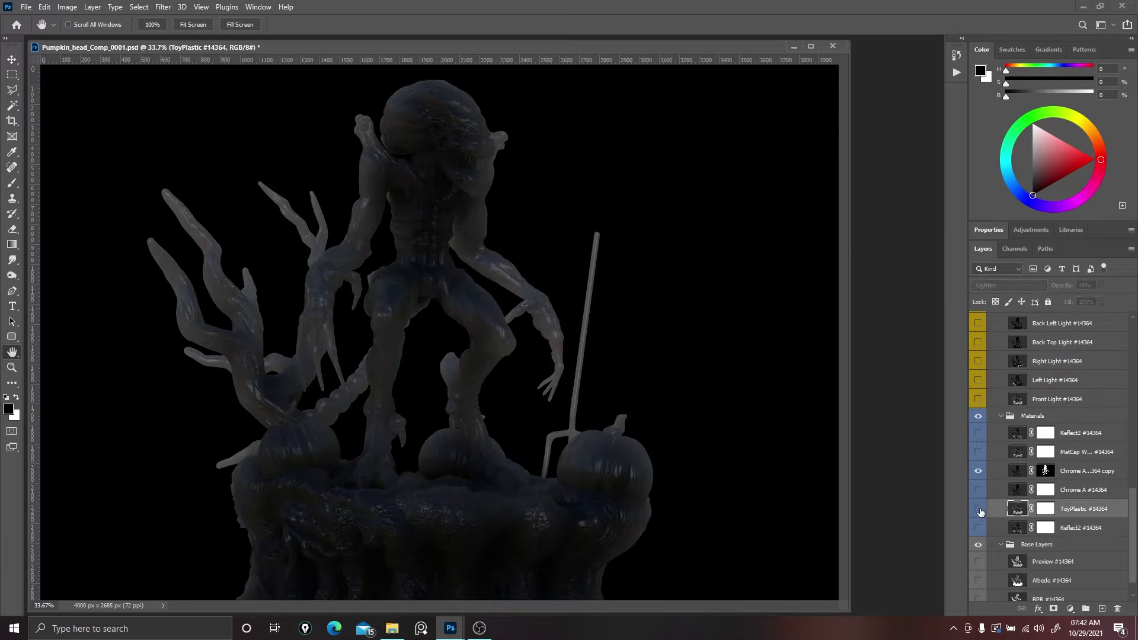
{"action": "left_click", "coordinate": [979, 509]}
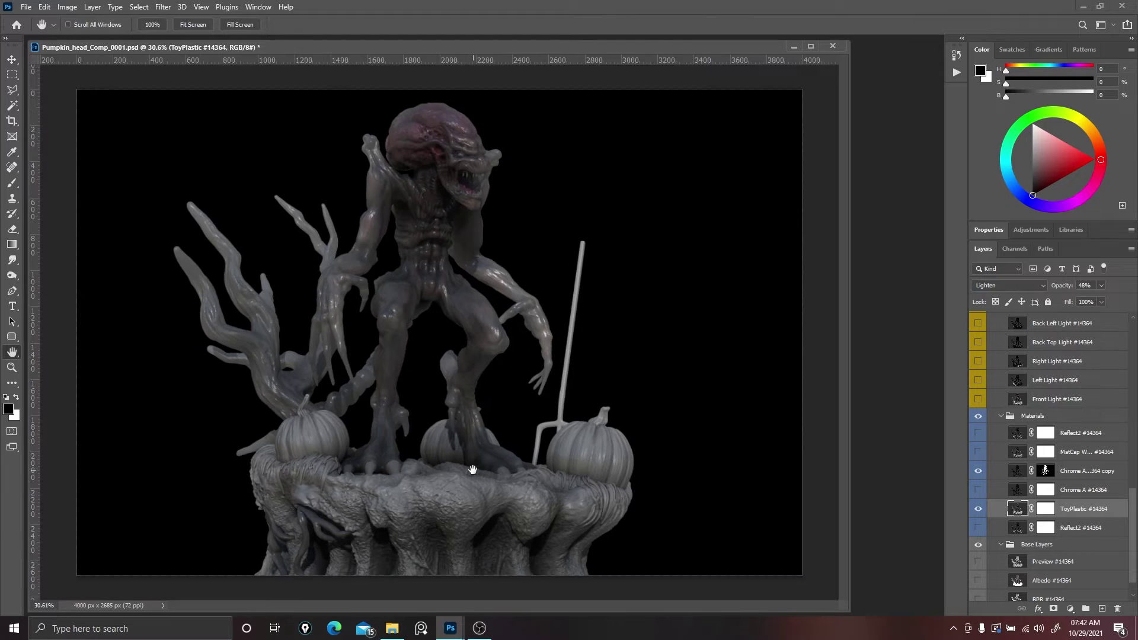
{"action": "scroll", "coordinate": [1050, 545], "scroll_direction": "down", "scroll_amount": 1}
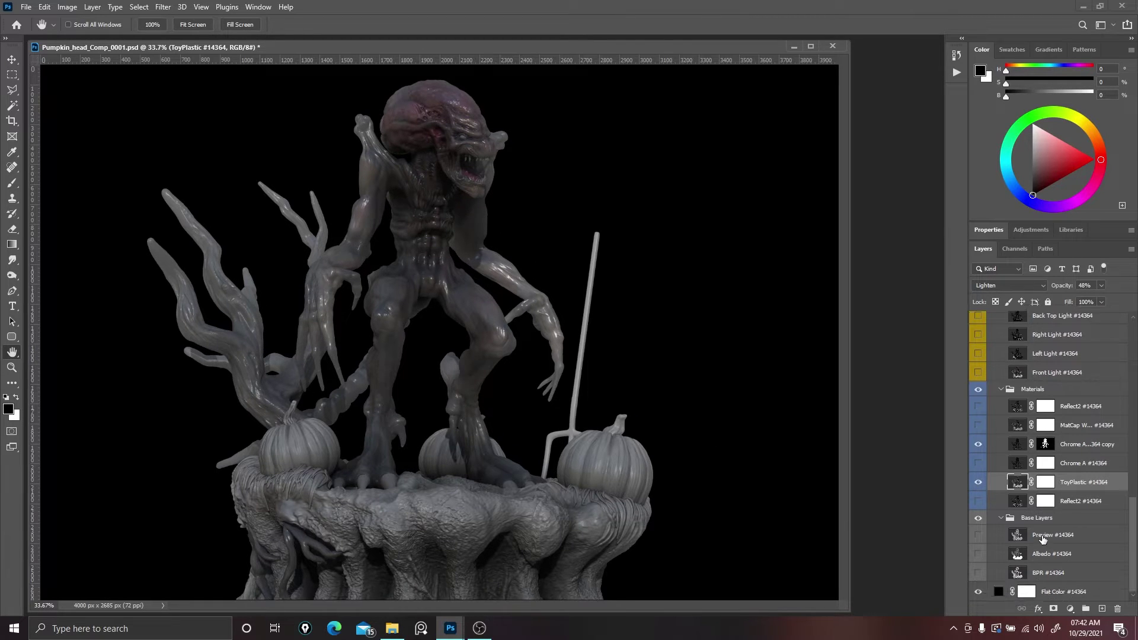
{"action": "left_click", "coordinate": [978, 537]}
{"action": "left_click", "coordinate": [978, 536]}
{"action": "scroll", "coordinate": [1069, 494], "scroll_direction": "up", "scroll_amount": 3}
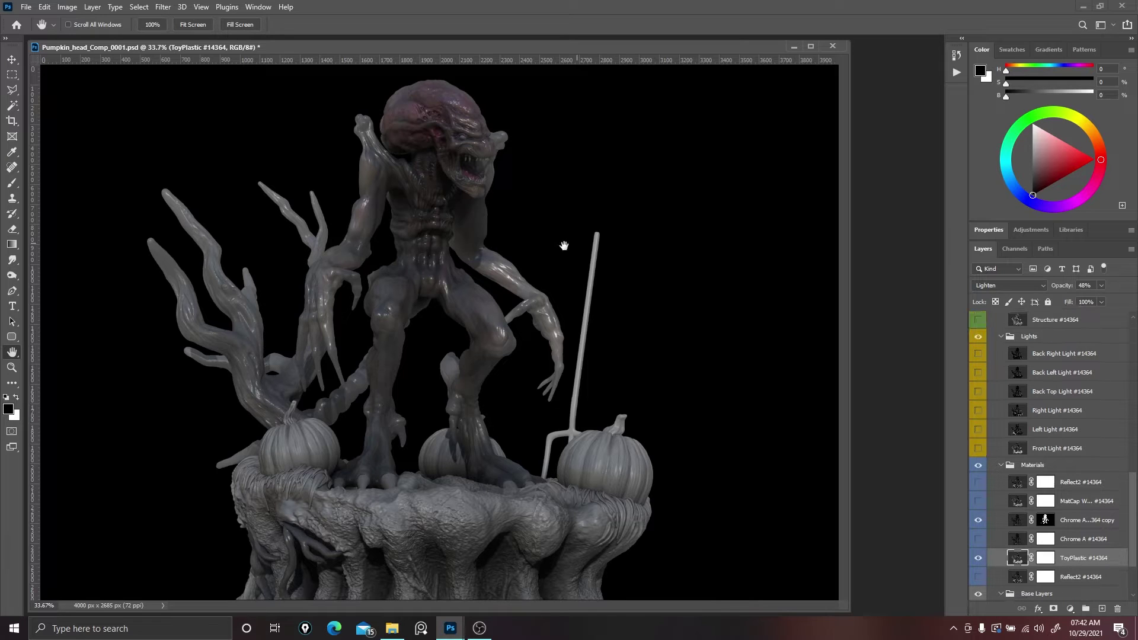
Change the Flat Color background fill to the very dark green #161b15.
{"action": "scroll", "coordinate": [1007, 504], "scroll_direction": "down", "scroll_amount": 3}
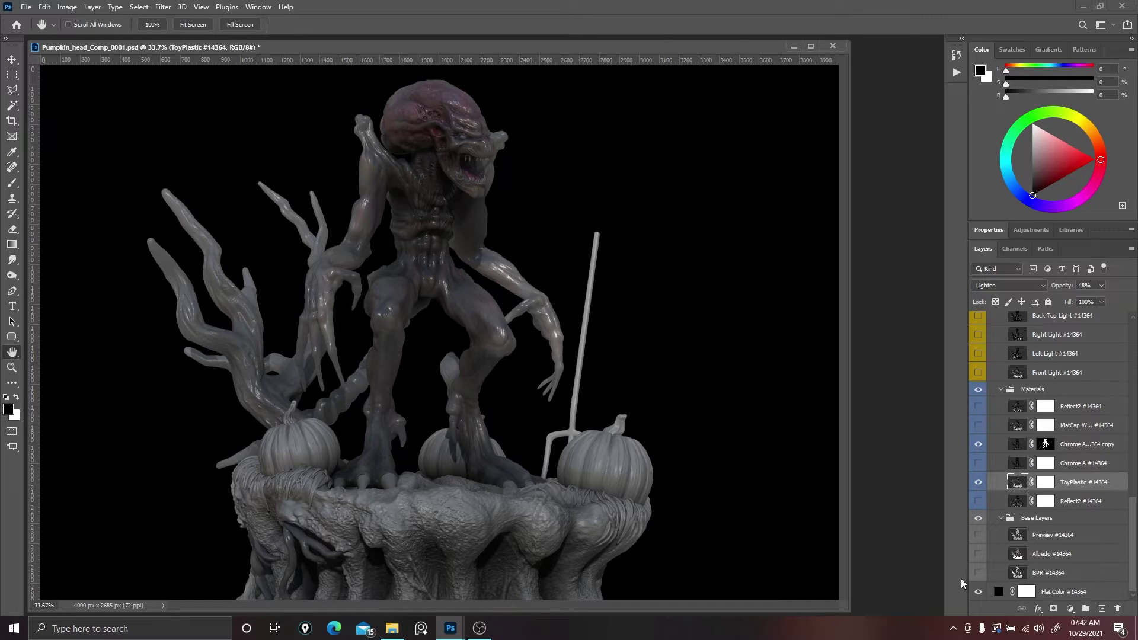
{"action": "double_click", "coordinate": [999, 591]}
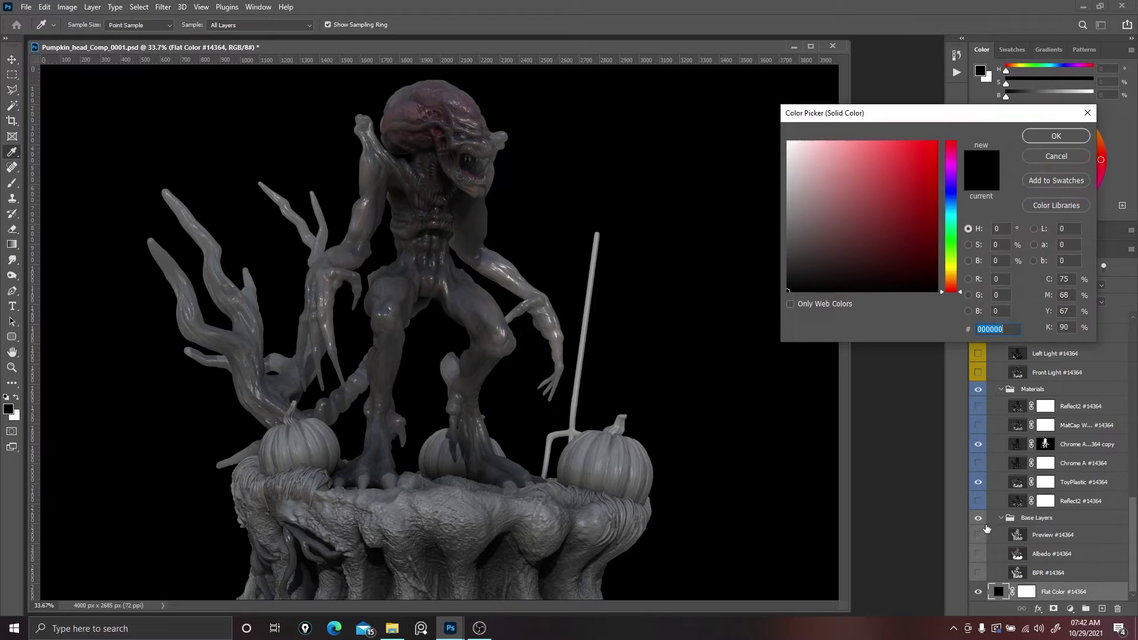
{"action": "left_click", "coordinate": [806, 264]}
{"action": "left_click_drag", "start_coordinate": [804, 265], "coordinate": [787, 273]}
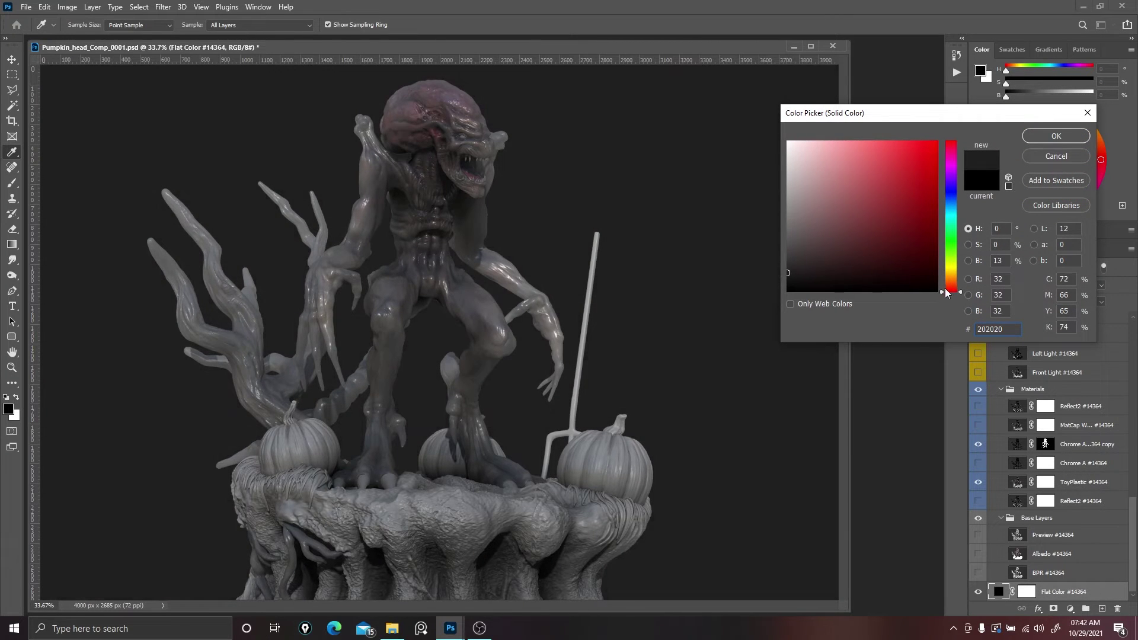
{"action": "left_click_drag", "start_coordinate": [951, 291], "coordinate": [953, 230]}
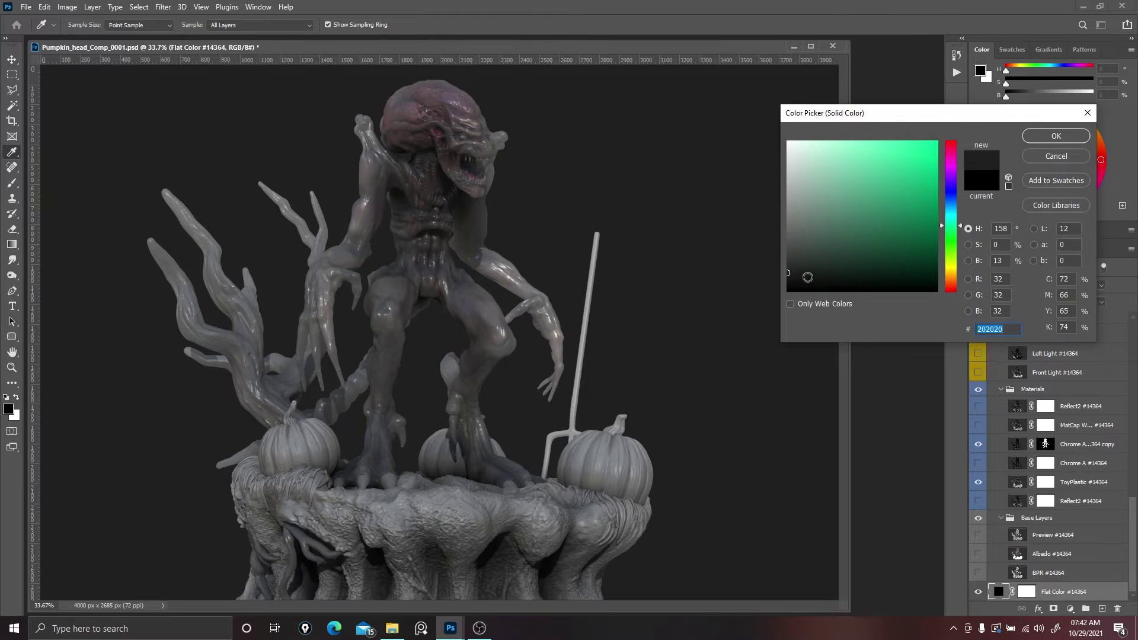
{"action": "left_click_drag", "start_coordinate": [808, 277], "coordinate": [828, 261]}
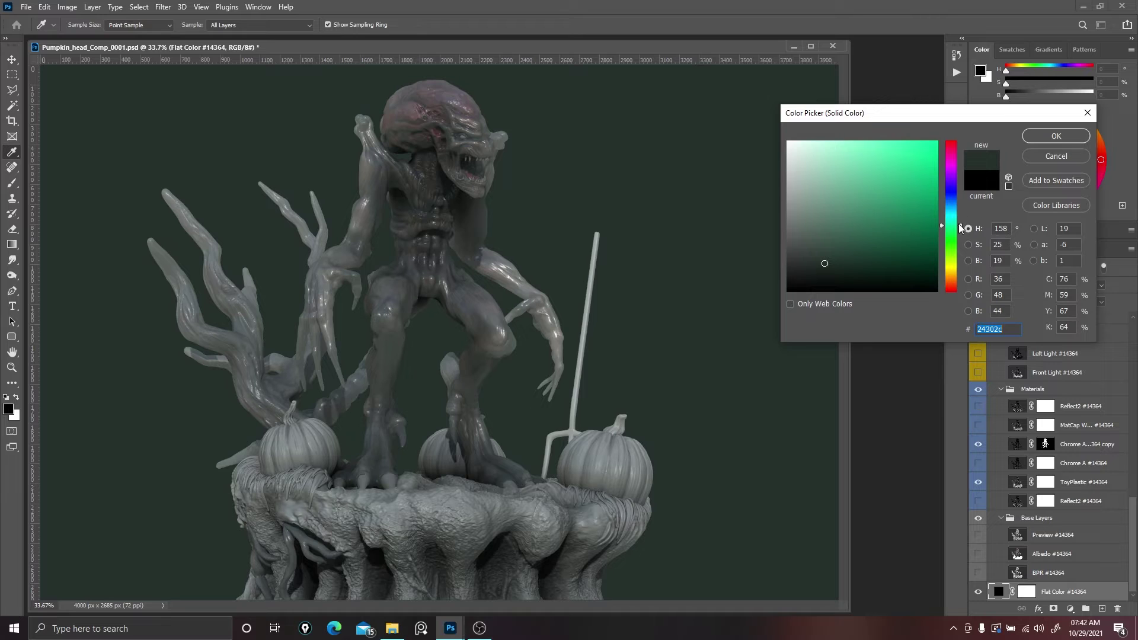
{"action": "left_click_drag", "start_coordinate": [959, 216], "coordinate": [960, 243]}
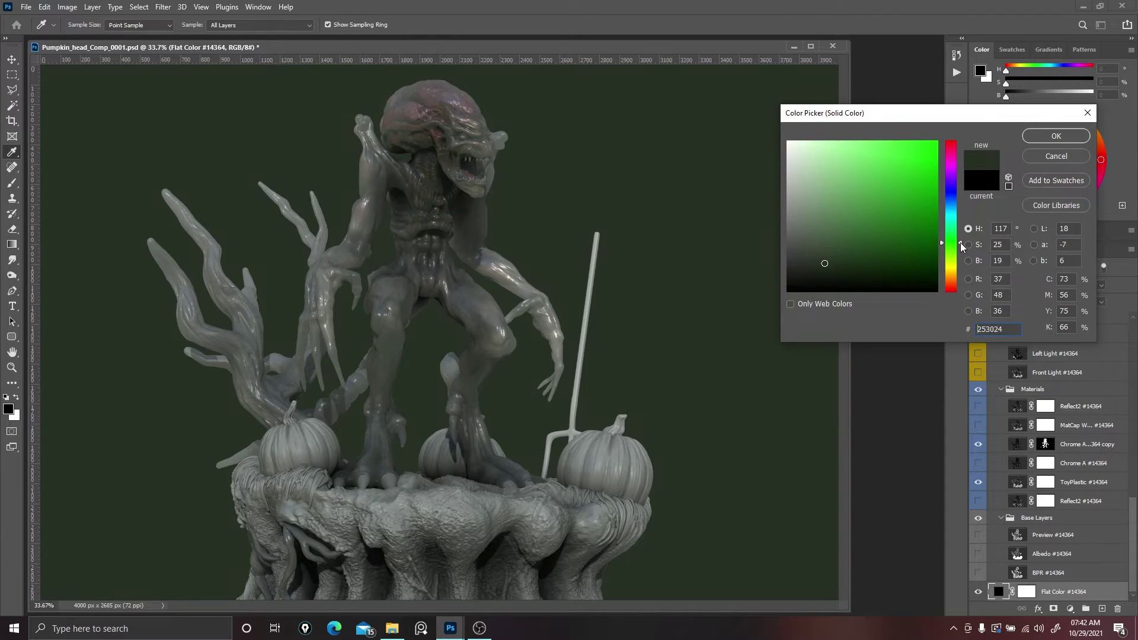
{"action": "left_click", "coordinate": [1052, 137]}
{"action": "key", "text": "h"}
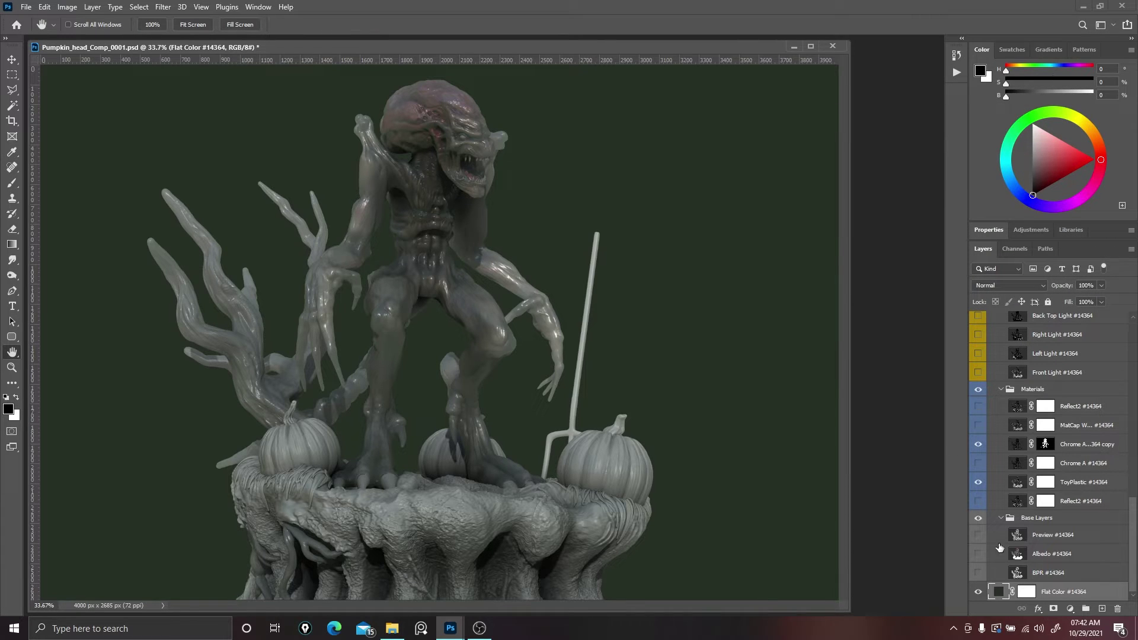
{"action": "double_click", "coordinate": [1001, 593]}
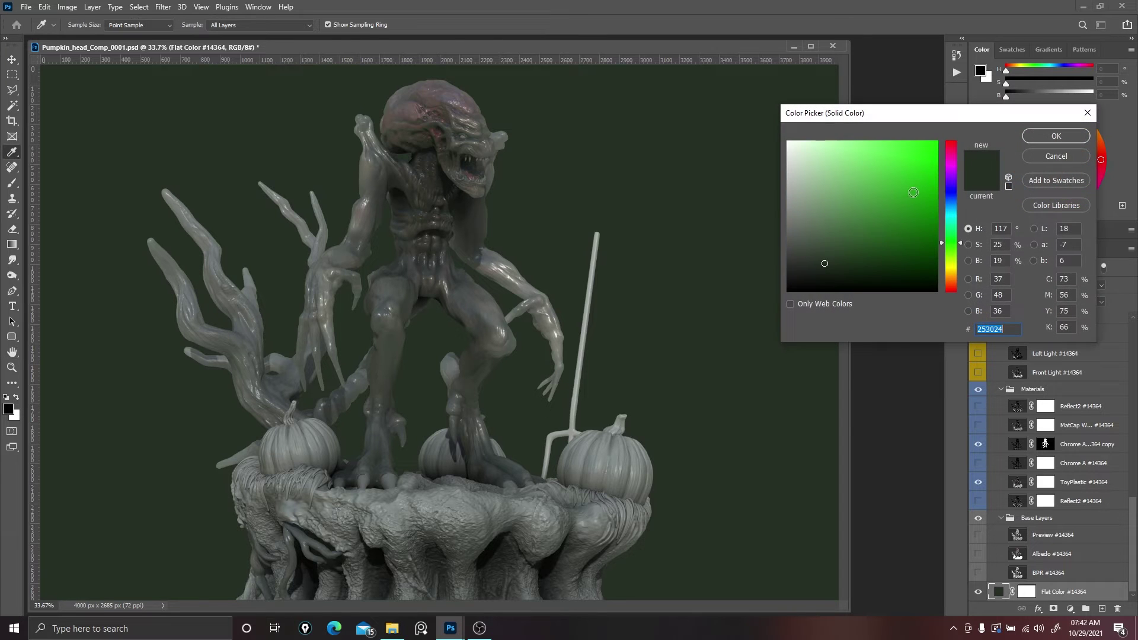
{"action": "left_click", "coordinate": [821, 271]}
{"action": "left_click_drag", "start_coordinate": [822, 272], "coordinate": [819, 274]}
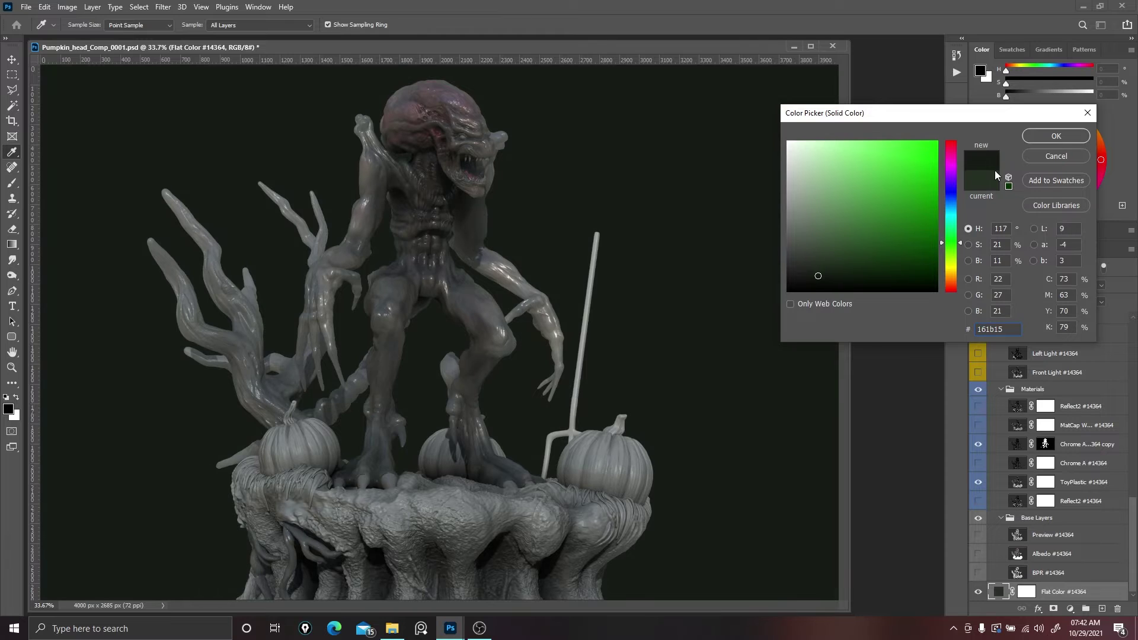
{"action": "left_click", "coordinate": [1056, 136]}
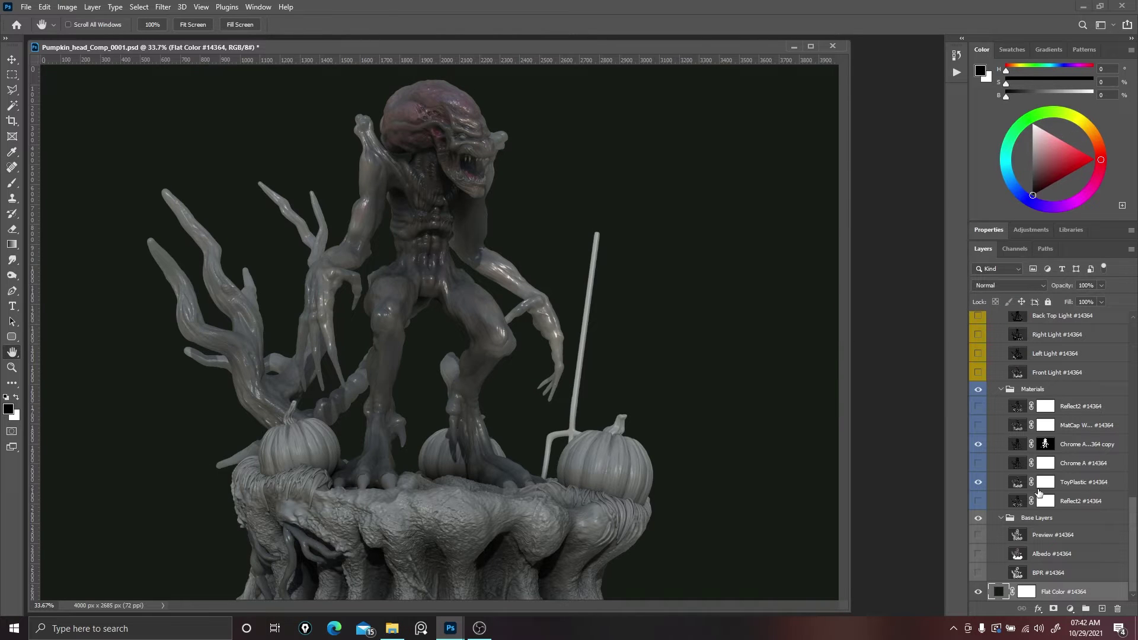
Compare the render with ToyPlastic on and off and set that layer's opacity to 26%.
{"action": "left_click", "coordinate": [977, 484]}
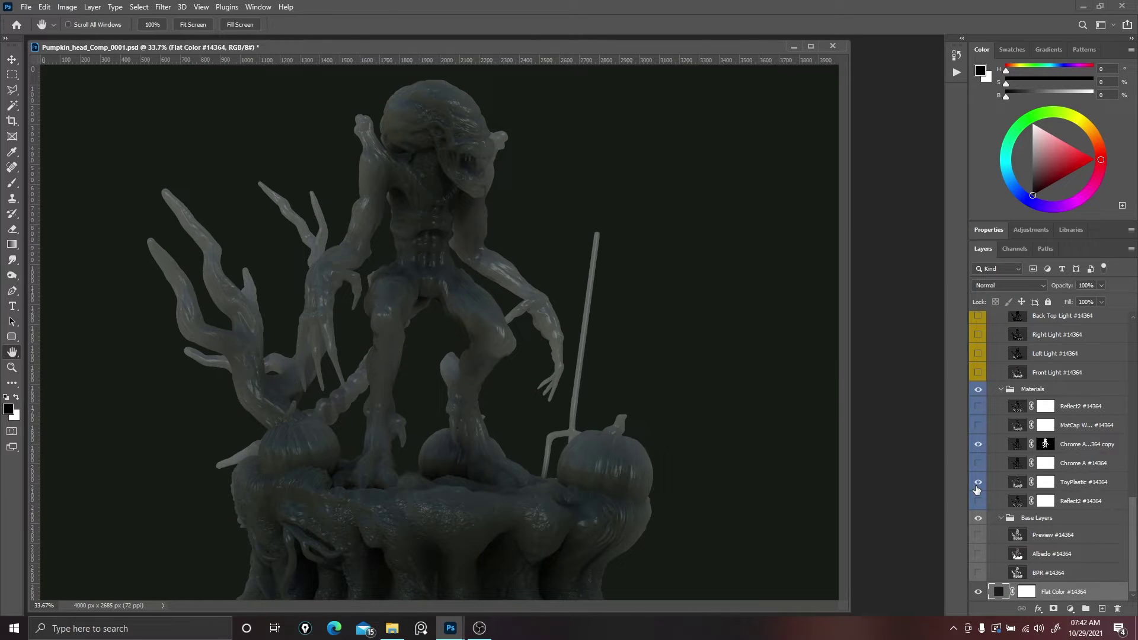
{"action": "left_click", "coordinate": [977, 485]}
{"action": "left_click", "coordinate": [977, 485]}
{"action": "left_click", "coordinate": [977, 485]}
{"action": "left_click", "coordinate": [1101, 482]}
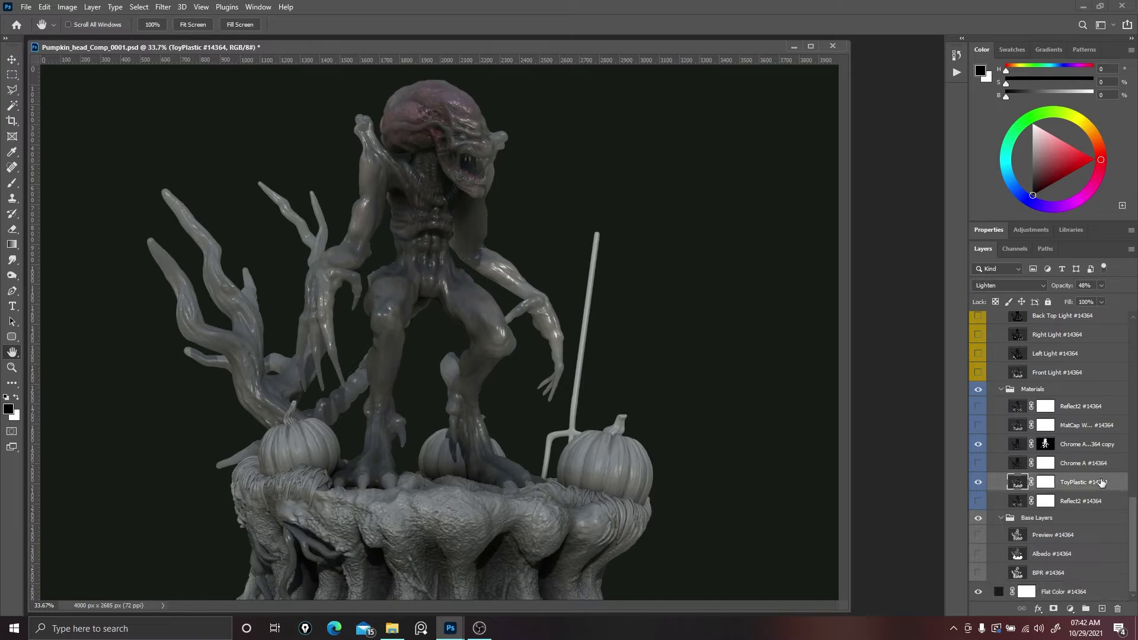
{"action": "left_click", "coordinate": [1102, 286]}
{"action": "left_click_drag", "start_coordinate": [1080, 295], "coordinate": [1086, 301]}
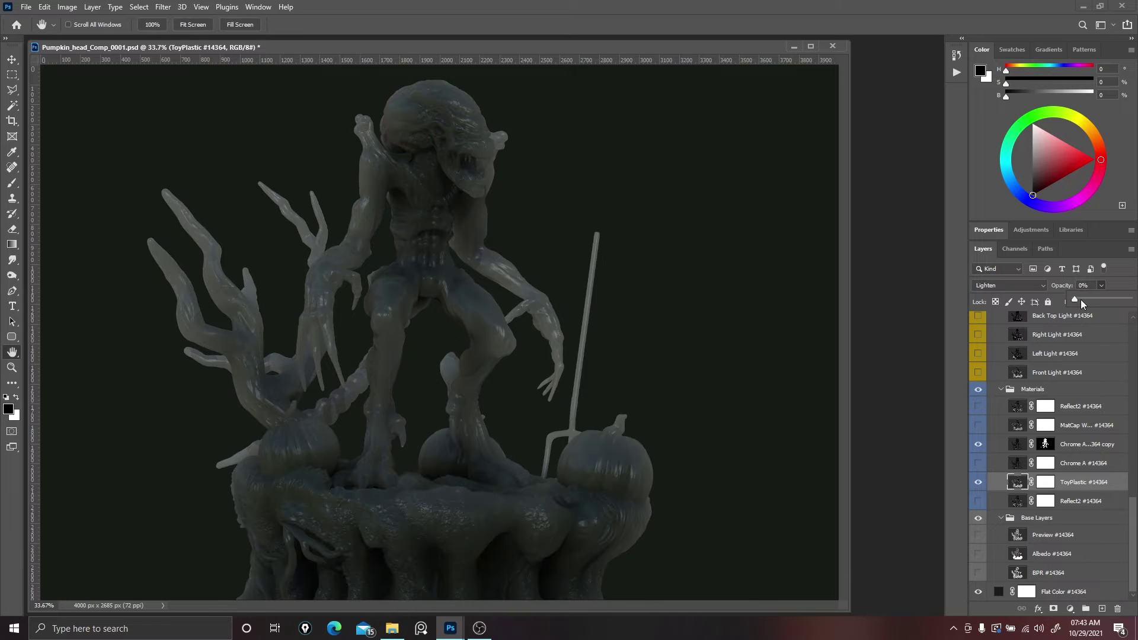
{"action": "left_click_drag", "start_coordinate": [1083, 300], "coordinate": [1088, 301]}
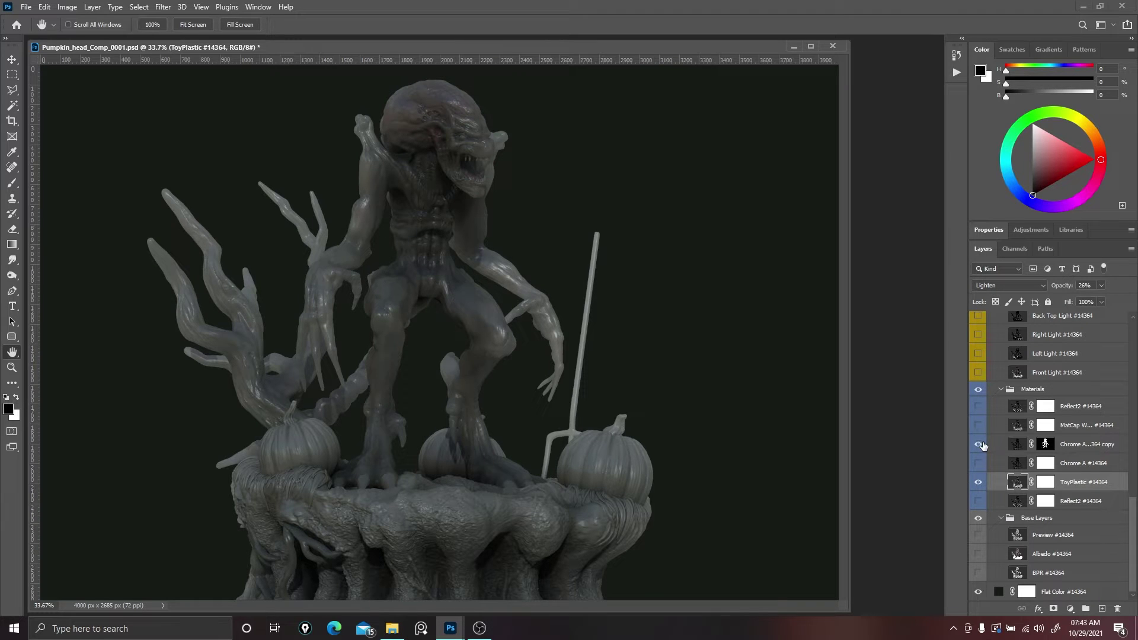
Collapse the Masks group, expand the Effects group and compare the Spec, AO and SSS passes on and off.
{"action": "scroll", "coordinate": [1012, 452], "scroll_direction": "up", "scroll_amount": 5}
{"action": "scroll", "coordinate": [1013, 453], "scroll_direction": "up", "scroll_amount": 10}
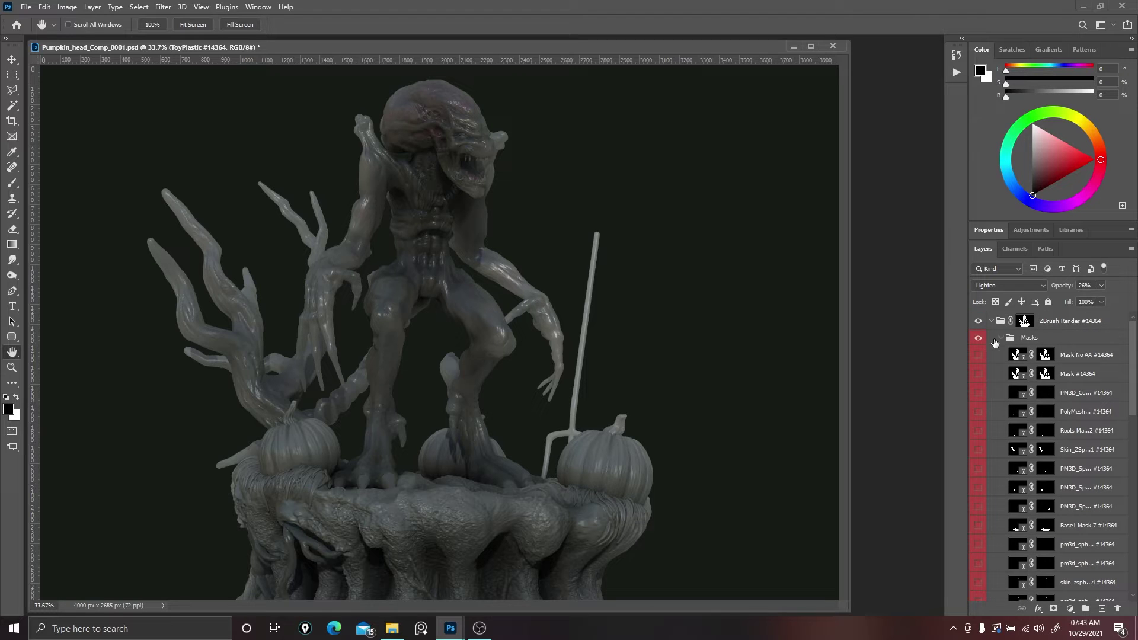
{"action": "left_click", "coordinate": [1001, 338]}
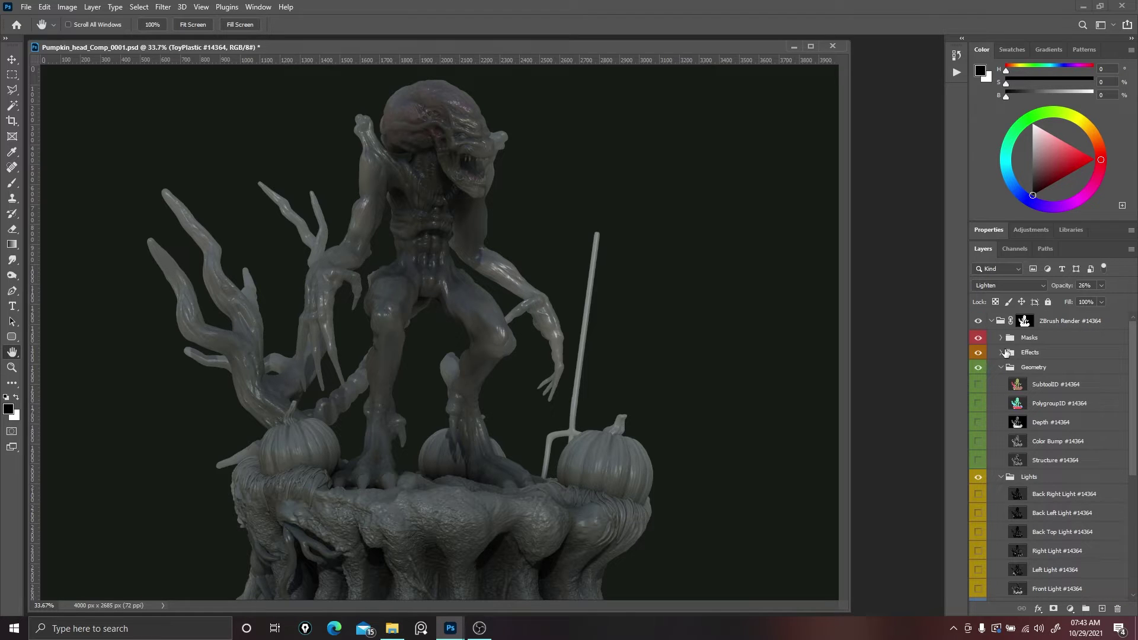
{"action": "left_click", "coordinate": [1001, 353]}
{"action": "left_click", "coordinate": [979, 426]}
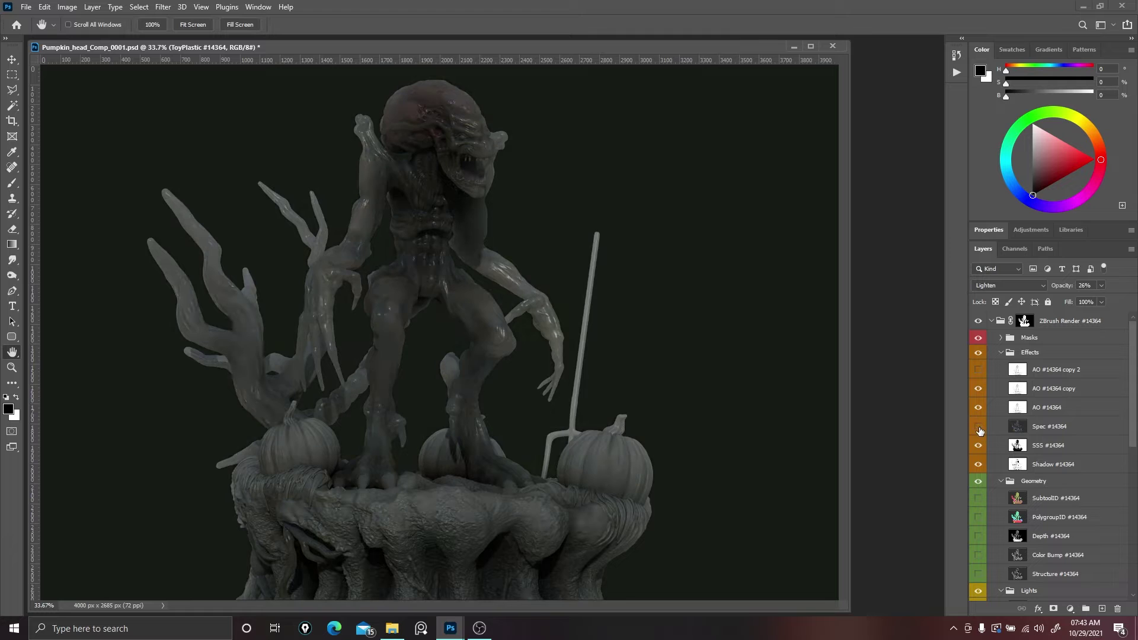
{"action": "left_click", "coordinate": [979, 428]}
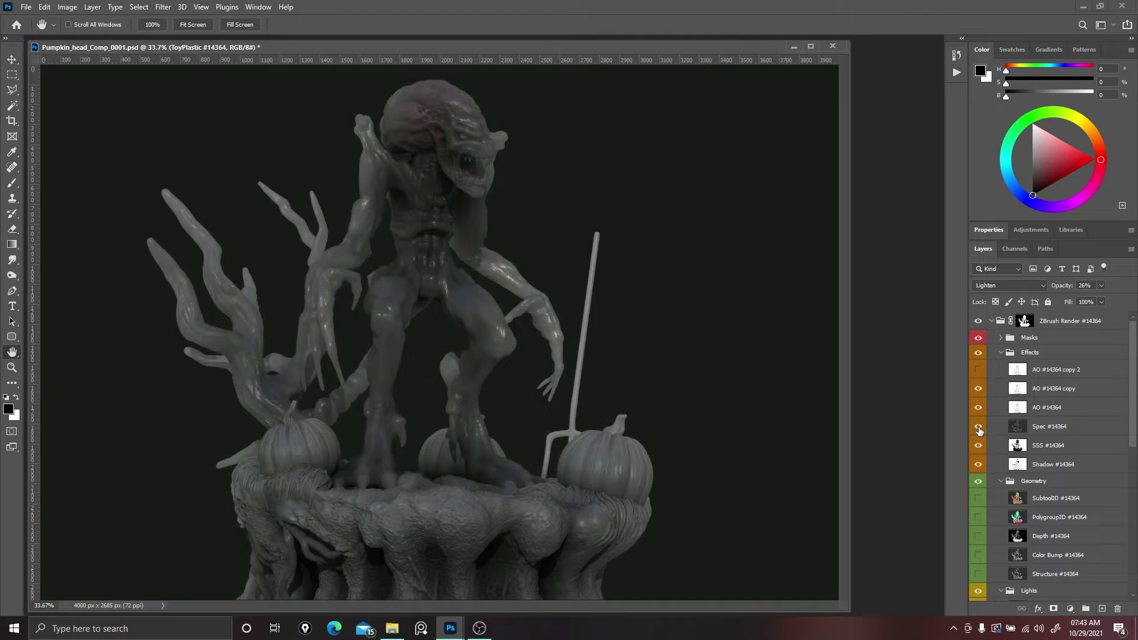
{"action": "left_click", "coordinate": [978, 408]}
{"action": "left_click", "coordinate": [978, 408]}
{"action": "left_click", "coordinate": [979, 446]}
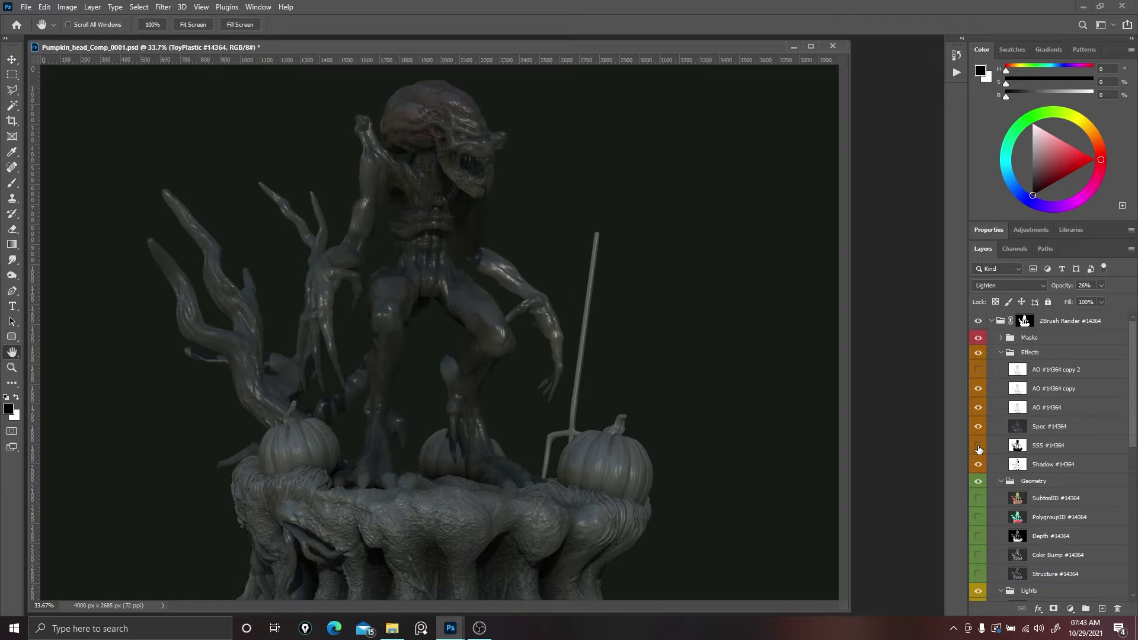
{"action": "left_click", "coordinate": [978, 446]}
{"action": "left_click", "coordinate": [979, 446]}
{"action": "left_click", "coordinate": [978, 446]}
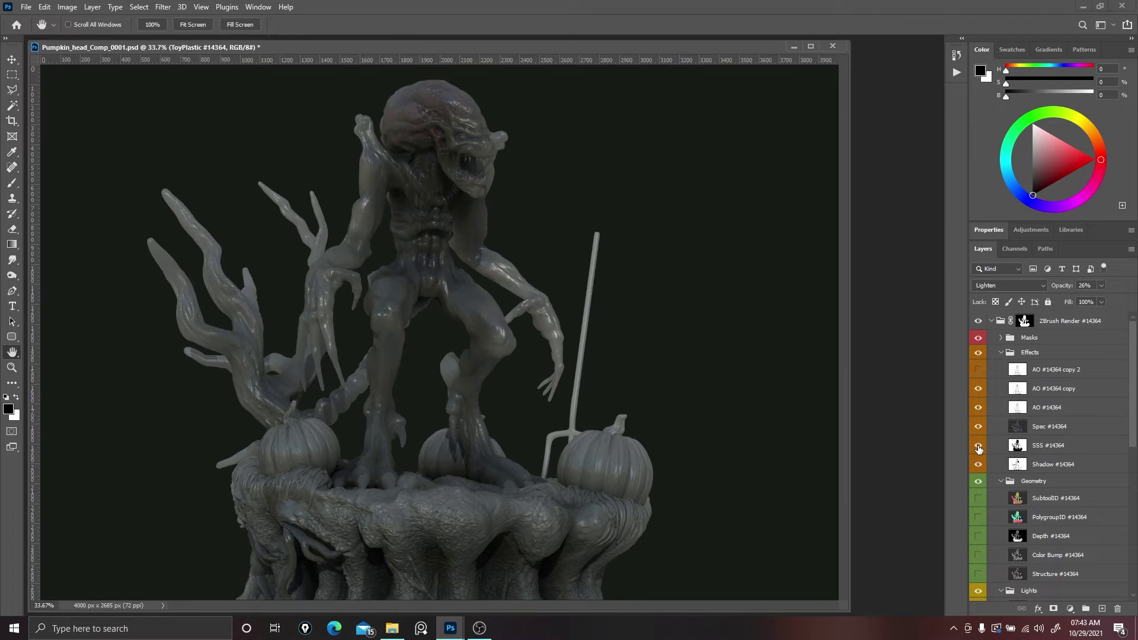
Check the Shadow pass in the Effects group and raise its opacity to about 78%.
{"action": "left_click", "coordinate": [979, 465]}
{"action": "left_click", "coordinate": [1061, 466]}
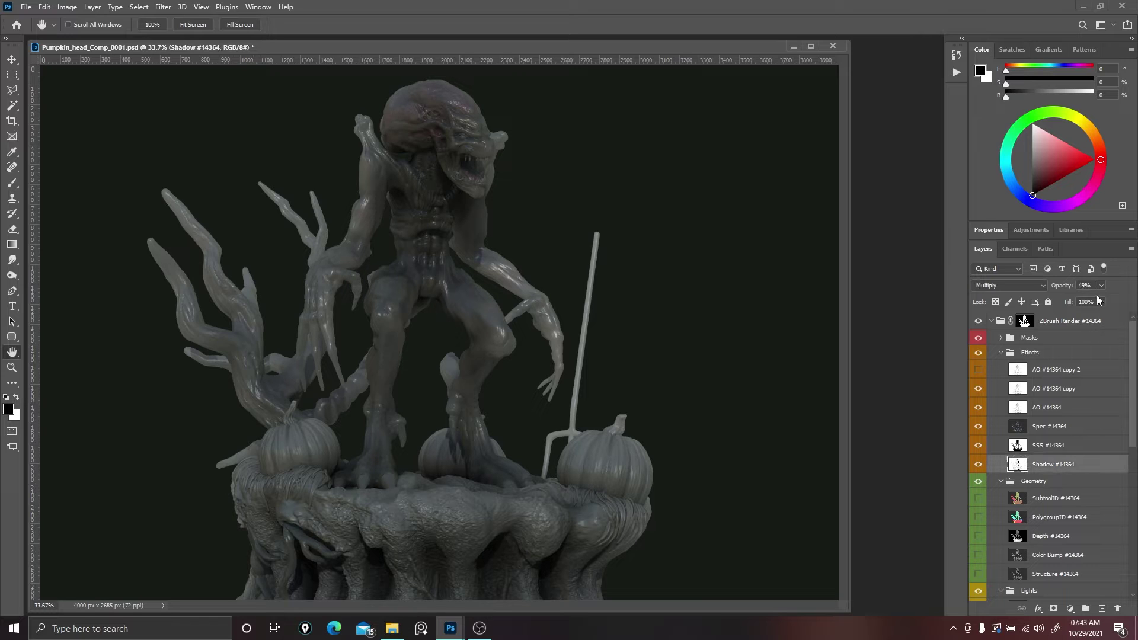
{"action": "mouse_move", "coordinate": [1113, 302]}
{"action": "left_mouse_down"}
{"action": "mouse_move", "coordinate": [1130, 305]}
{"action": "mouse_move", "coordinate": [1119, 305]}
{"action": "left_mouse_up"}
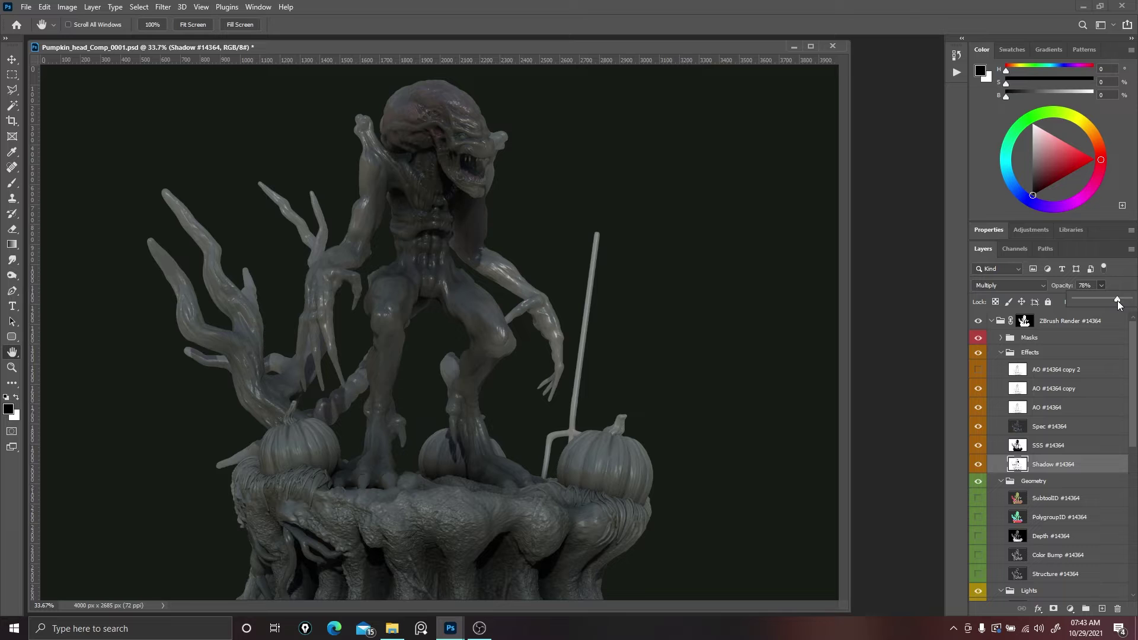
Select the SSS layer and toggle it to examine how it affects the creature, branches and base.
{"action": "left_click", "coordinate": [1059, 450]}
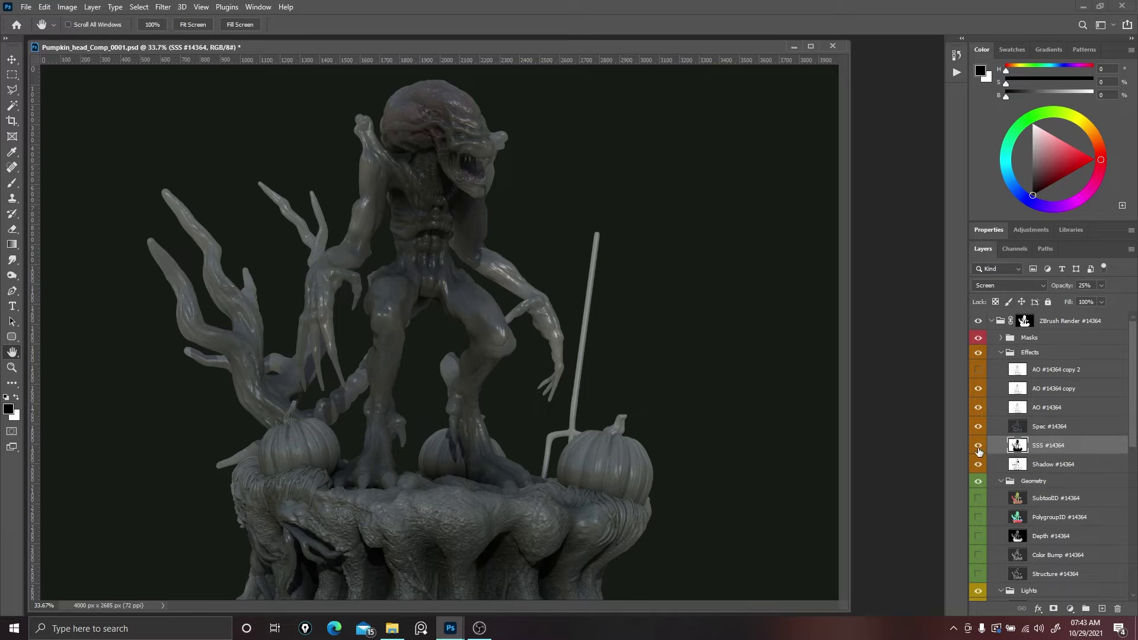
{"action": "left_click", "coordinate": [979, 449]}
{"action": "left_click", "coordinate": [978, 450]}
{"action": "left_click", "coordinate": [978, 449]}
{"action": "left_click", "coordinate": [979, 449]}
{"action": "left_click", "coordinate": [978, 449]}
{"action": "left_click", "coordinate": [979, 449]}
{"action": "left_click", "coordinate": [978, 448]}
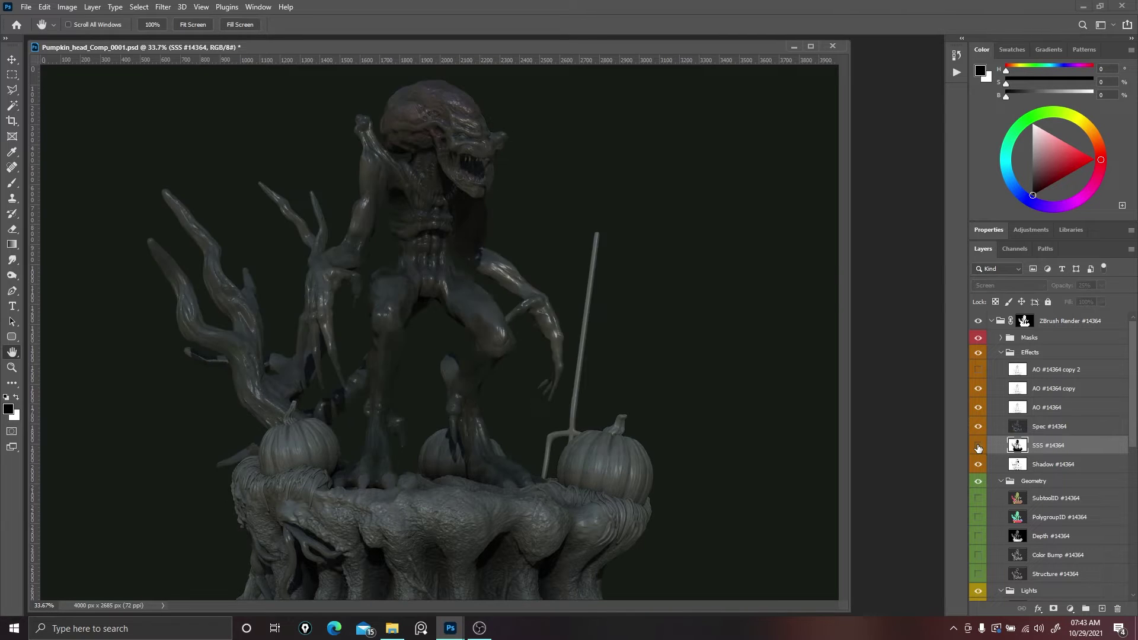
{"action": "left_click", "coordinate": [978, 448]}
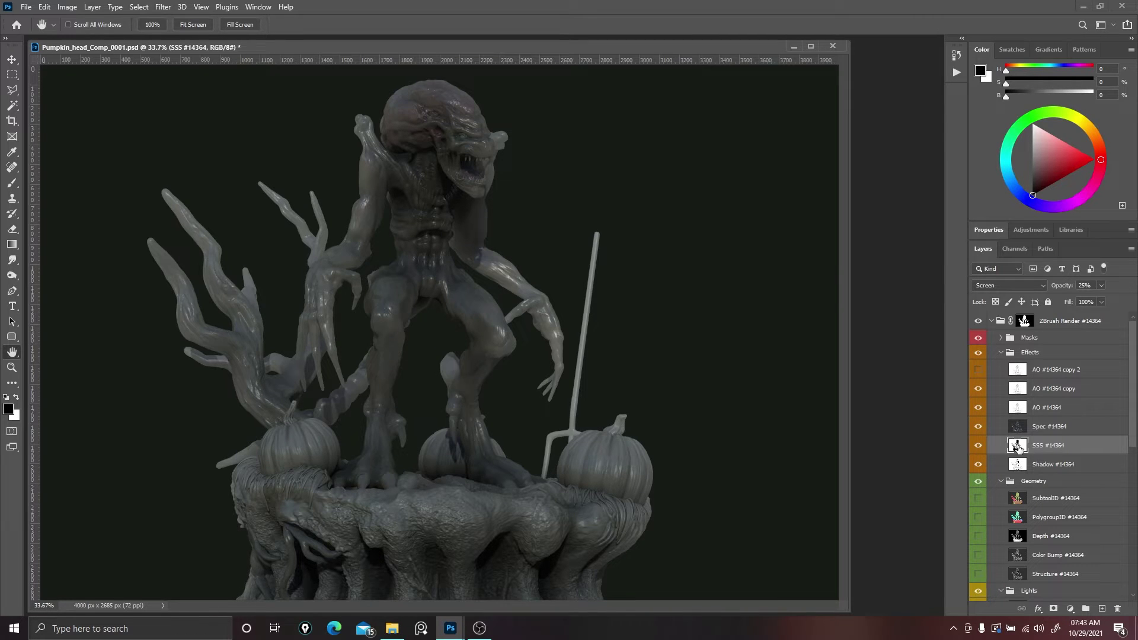
Expand the Masks group and load the creature's Base_Cre mask as a selection, keeping the SSS layer active.
{"action": "left_click", "coordinate": [1000, 339]}
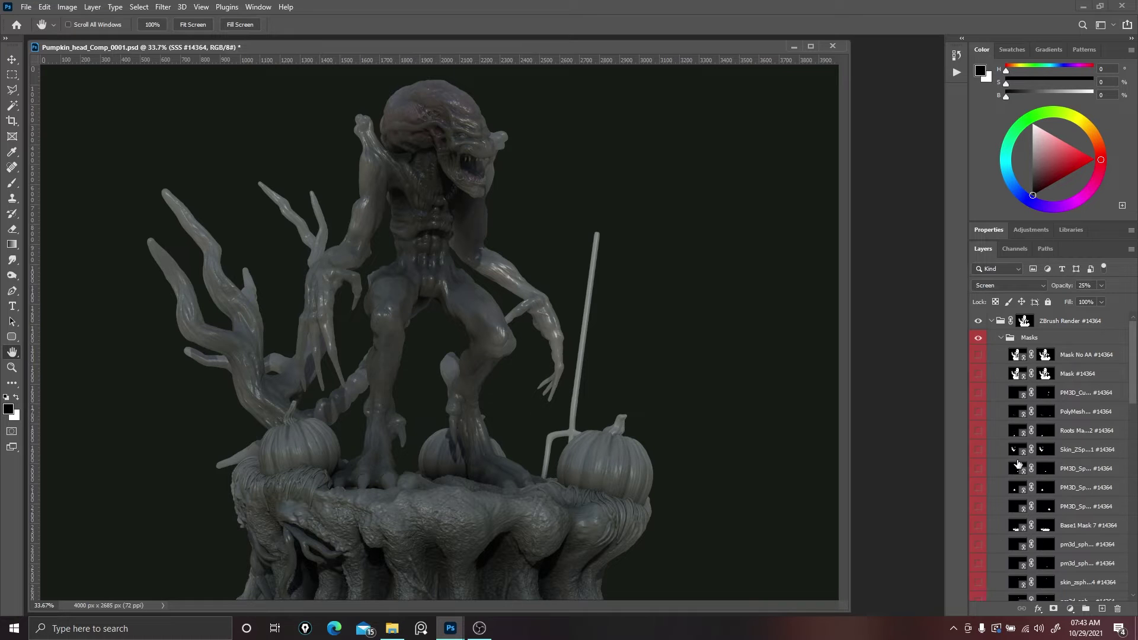
{"action": "scroll", "coordinate": [1043, 462], "scroll_direction": "down", "scroll_amount": 5}
{"action": "left_click", "coordinate": [1048, 470], "text": "ctrl"}
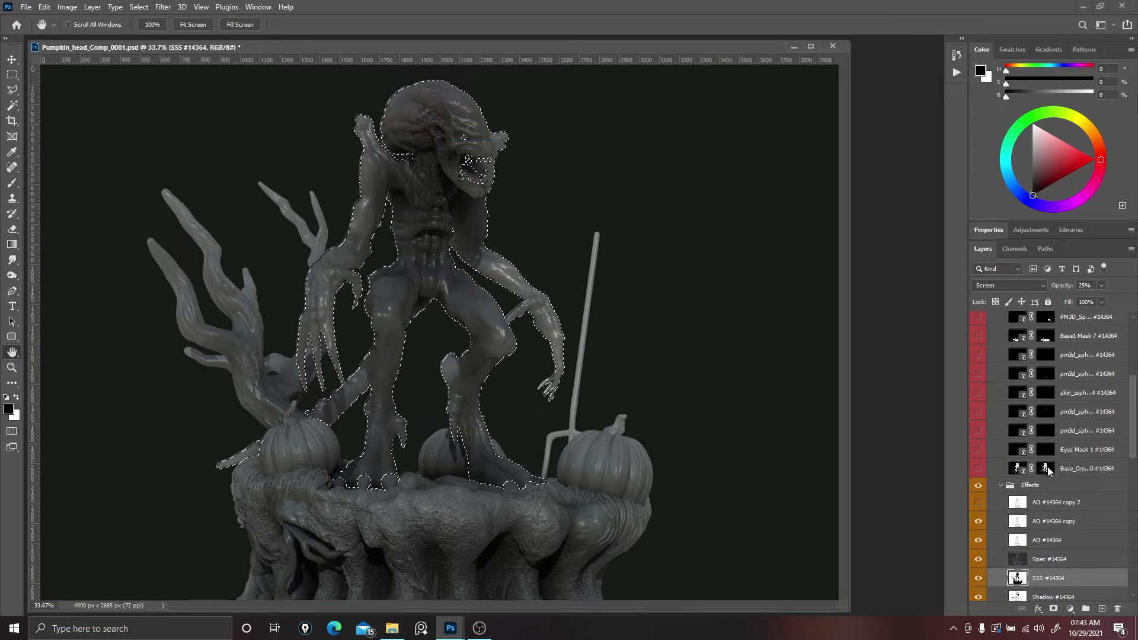
Duplicate the SSS layer, mask the copy with the creature selection, and hide the original SSS layer.
{"action": "scroll", "coordinate": [1031, 498], "scroll_direction": "down", "scroll_amount": 3}
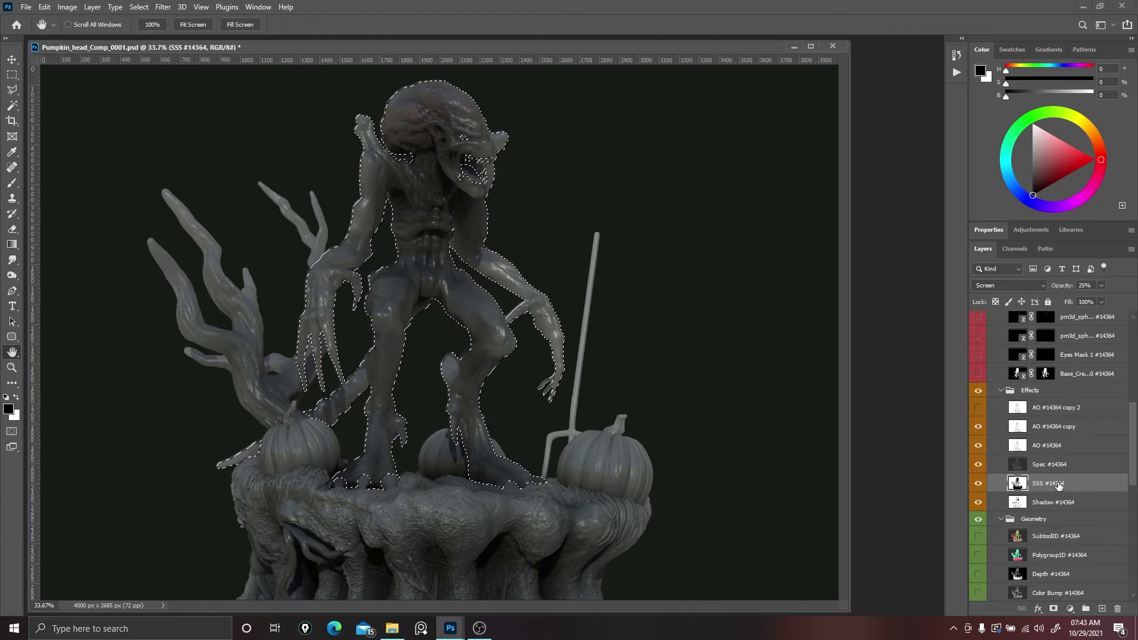
{"action": "key", "text": "ctrl+j"}
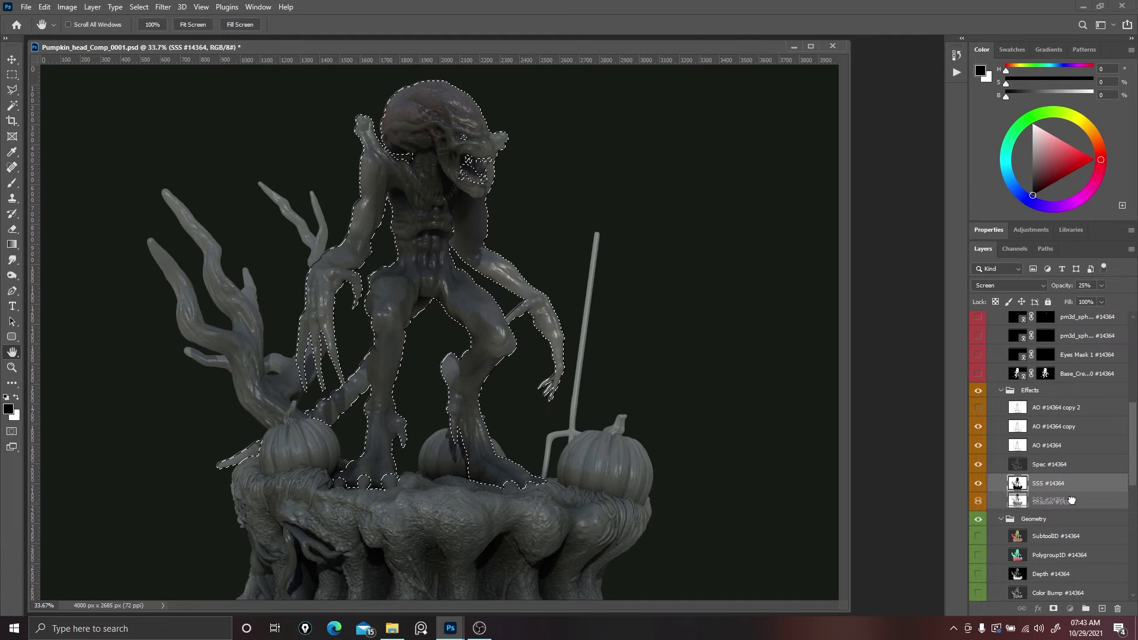
{"action": "left_click", "coordinate": [1053, 609]}
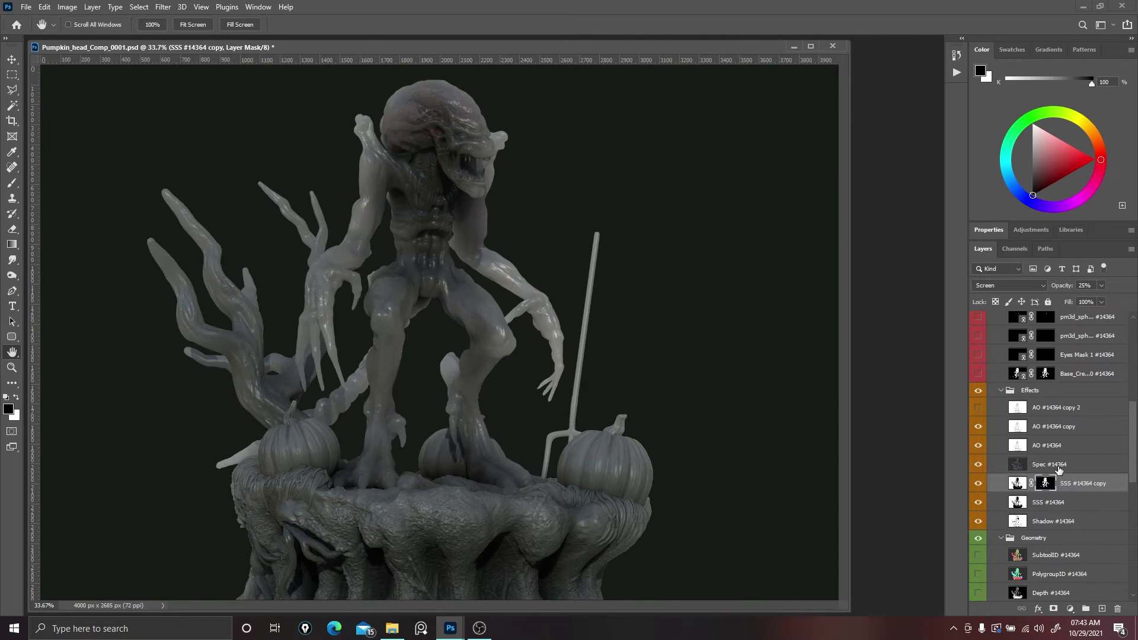
{"action": "left_click", "coordinate": [978, 502]}
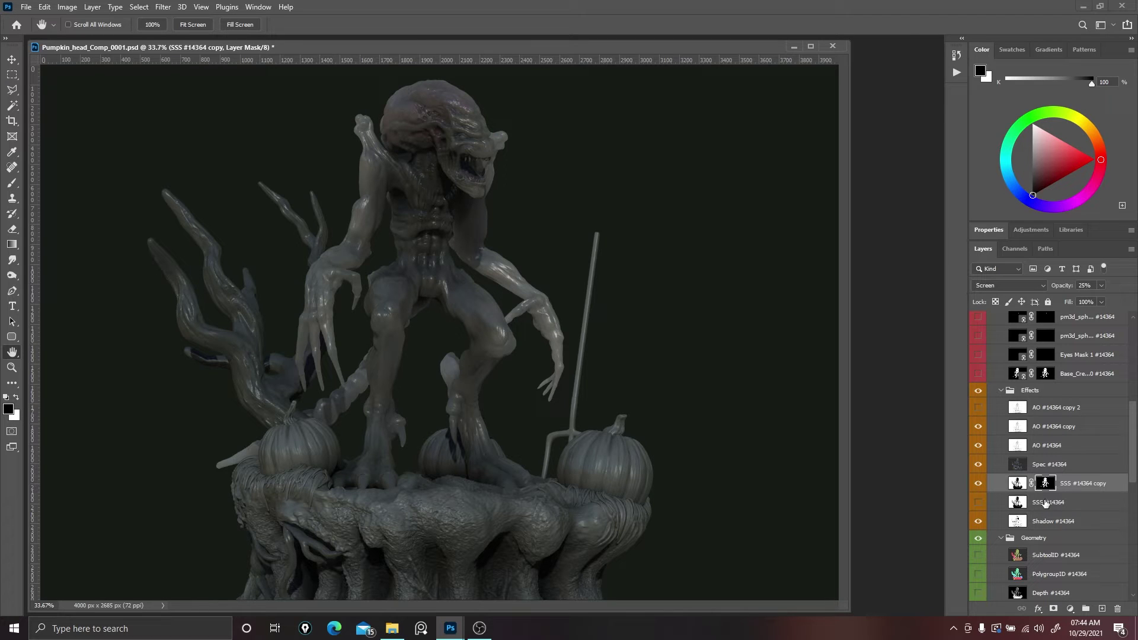
Compare the masked SSS copy on and off, raise its opacity to 27%, and inspect the creature's head at 100% zoom.
{"action": "left_click", "coordinate": [979, 483]}
{"action": "left_click", "coordinate": [978, 483]}
{"action": "left_click_drag", "start_coordinate": [1098, 297], "coordinate": [1092, 300]}
{"action": "right_click", "coordinate": [414, 192]}
{"action": "left_click", "coordinate": [439, 209]}
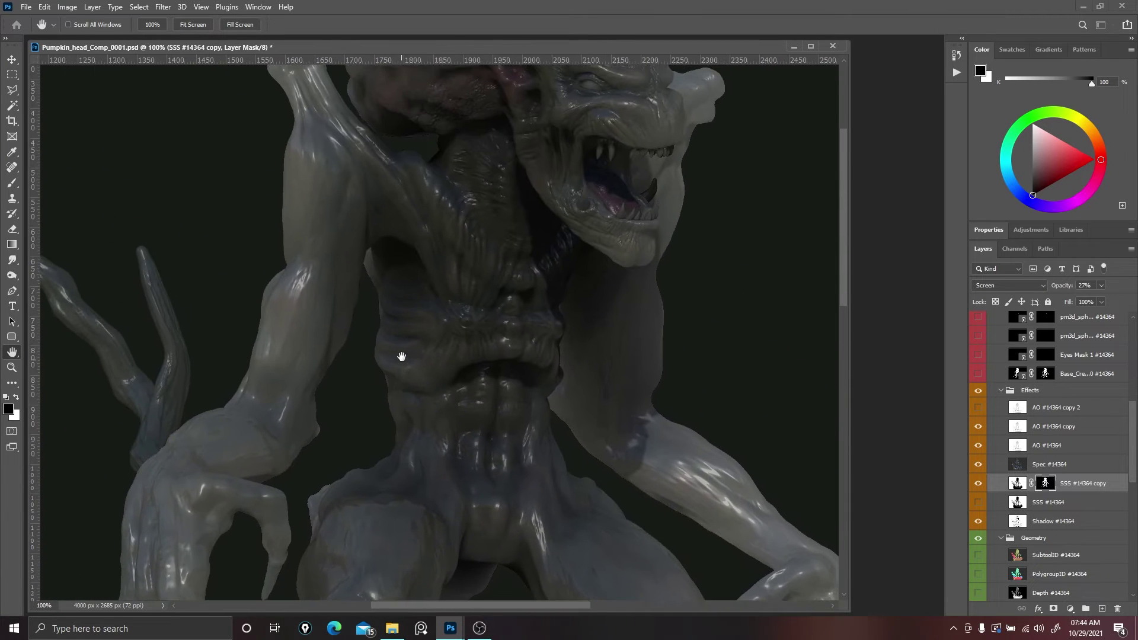
{"action": "left_click_drag", "start_coordinate": [441, 186], "coordinate": [409, 365]}
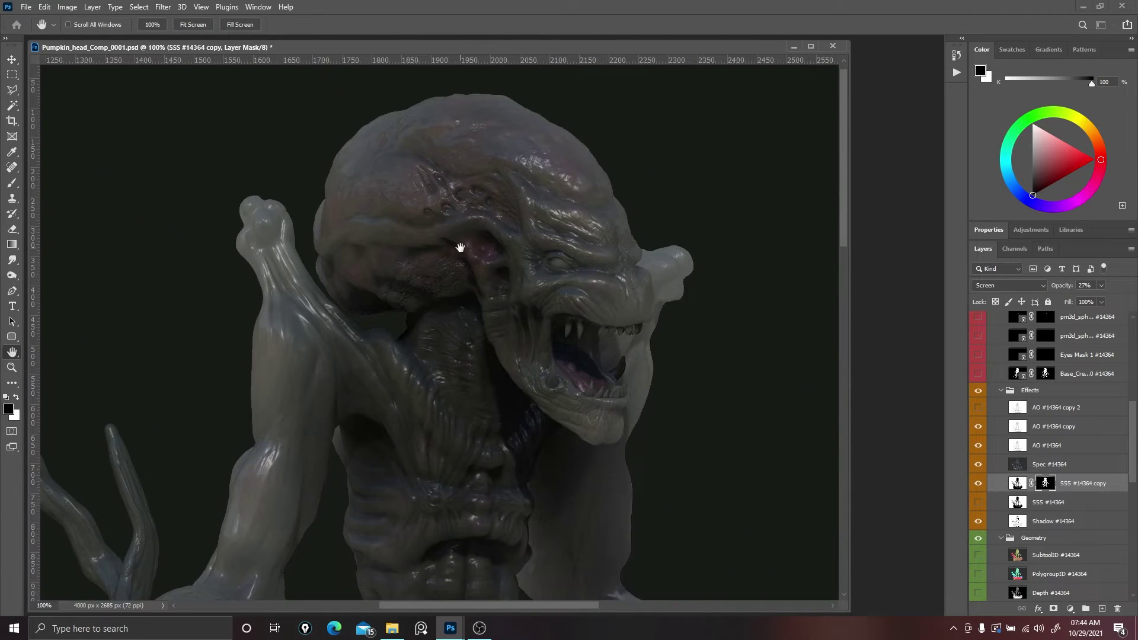
{"action": "right_click", "coordinate": [453, 172]}
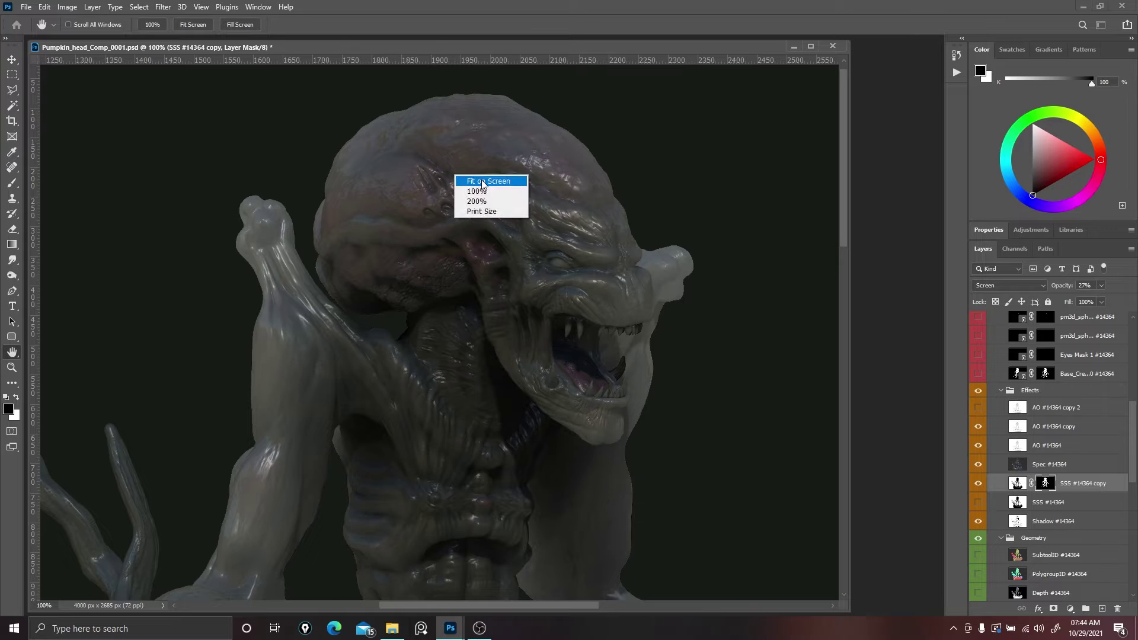
{"action": "left_click", "coordinate": [474, 179]}
Make the Albedo pass in Base Layers visible and move it to the top of the Materials group.
{"action": "scroll", "coordinate": [1008, 492], "scroll_direction": "down", "scroll_amount": 10}
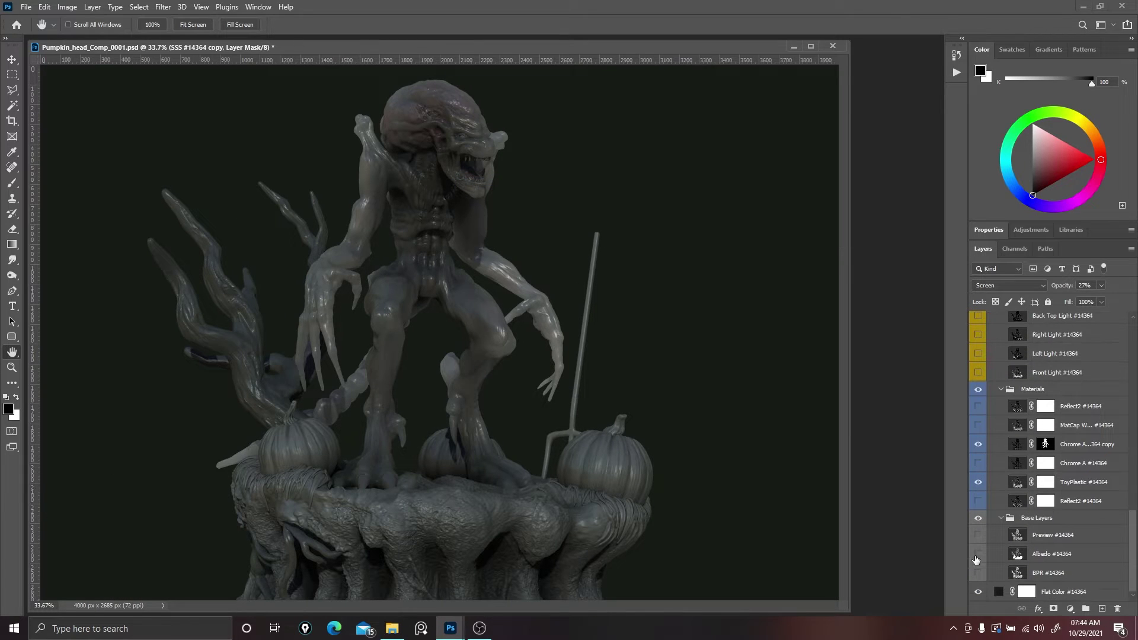
{"action": "left_click", "coordinate": [978, 554]}
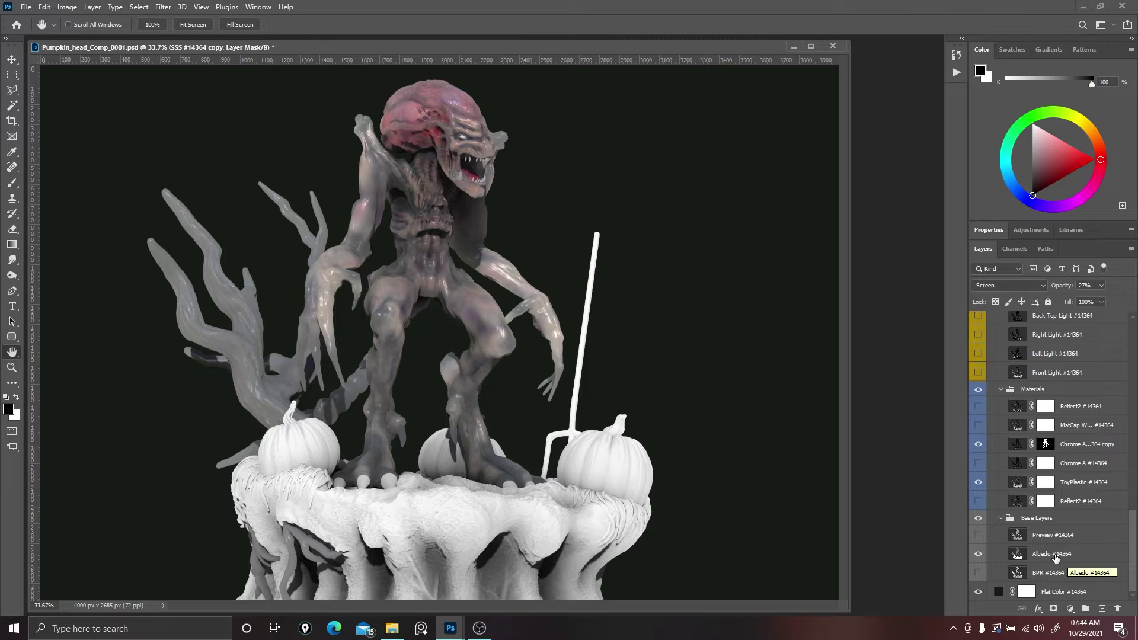
{"action": "left_click_drag", "start_coordinate": [1056, 557], "coordinate": [1064, 474]}
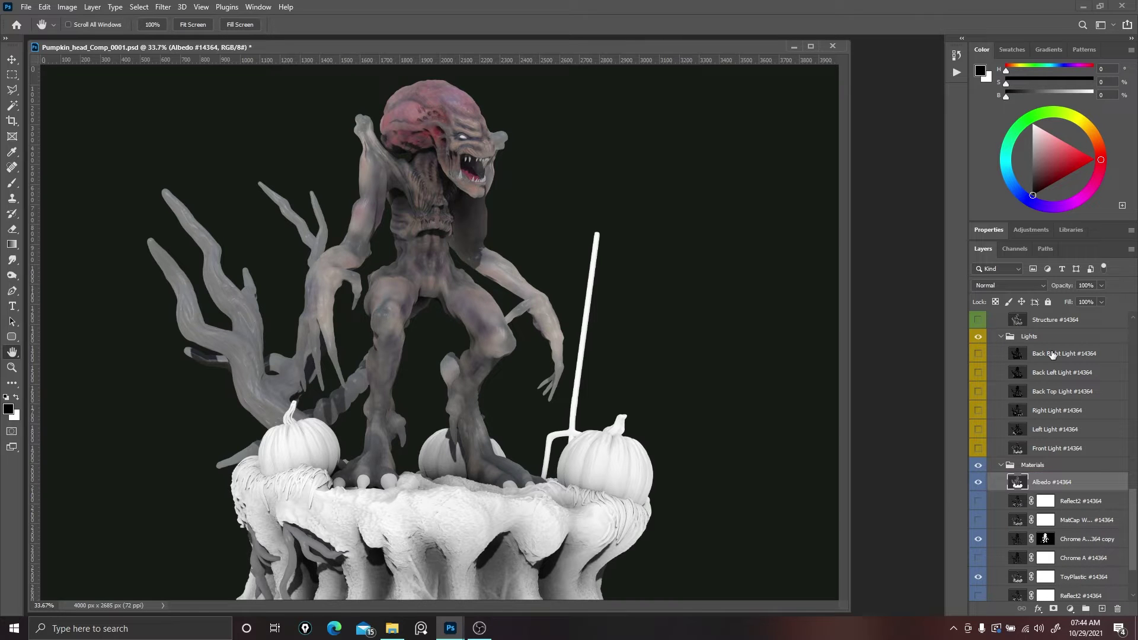
Try successive blend modes on the Albedo layer, from Darken through Saturation, and set it to Color.
{"action": "left_click", "coordinate": [1019, 283]}
{"action": "left_click", "coordinate": [1021, 316]}
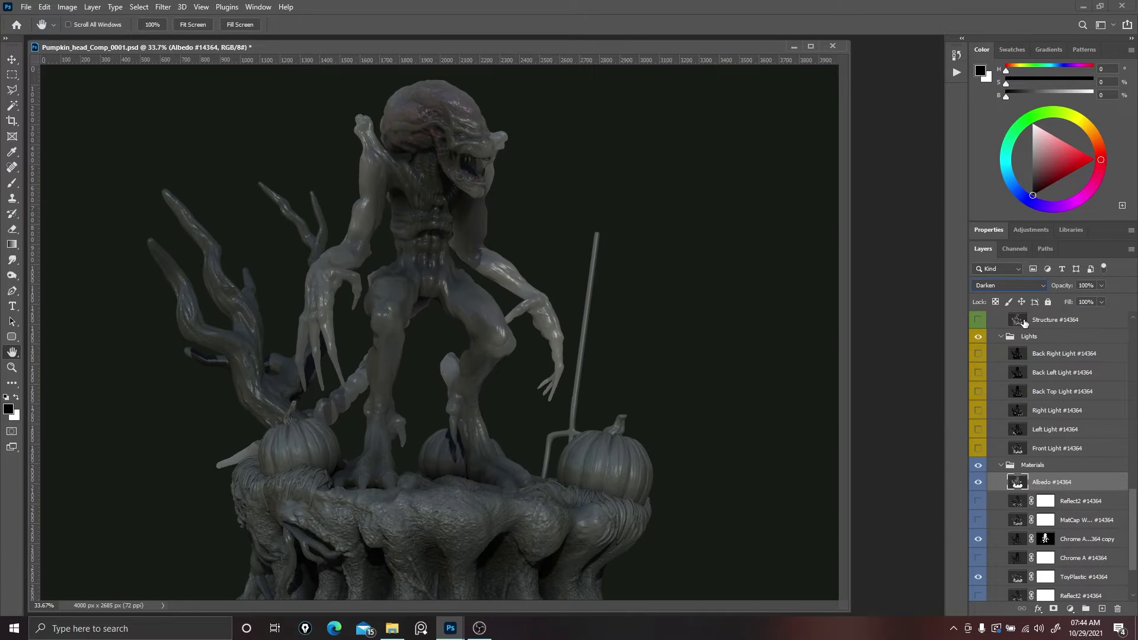
{"action": "key", "text": "Down"}
{"action": "key", "text": "Down"}
{"action": "key", "text": "Down"}
{"action": "key", "text": "Down"}
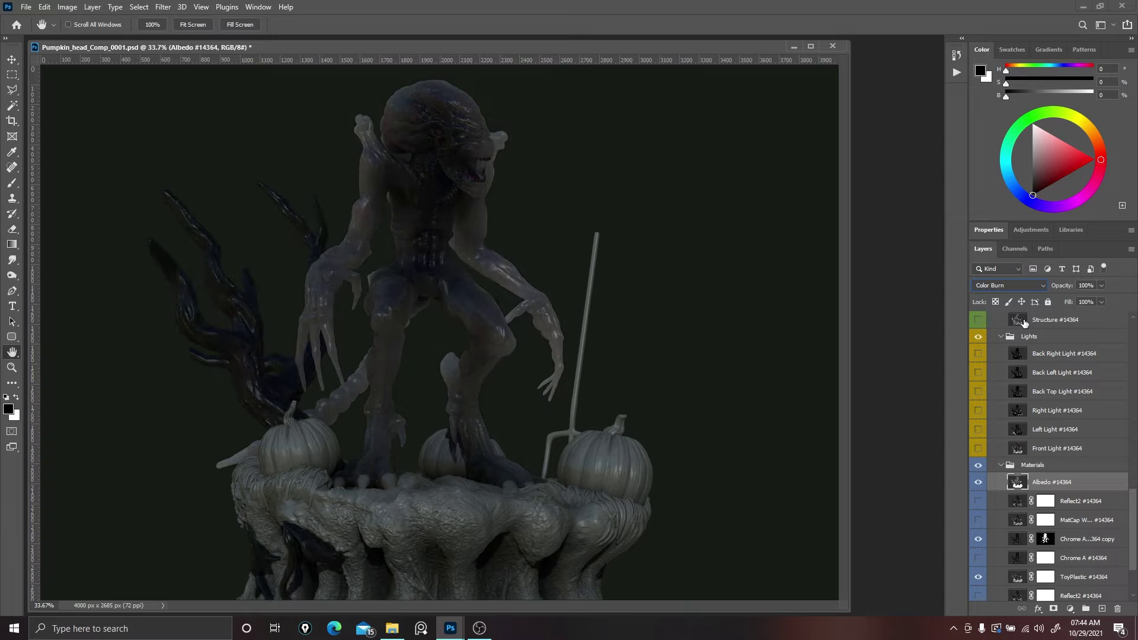
{"action": "key", "text": "Down"}
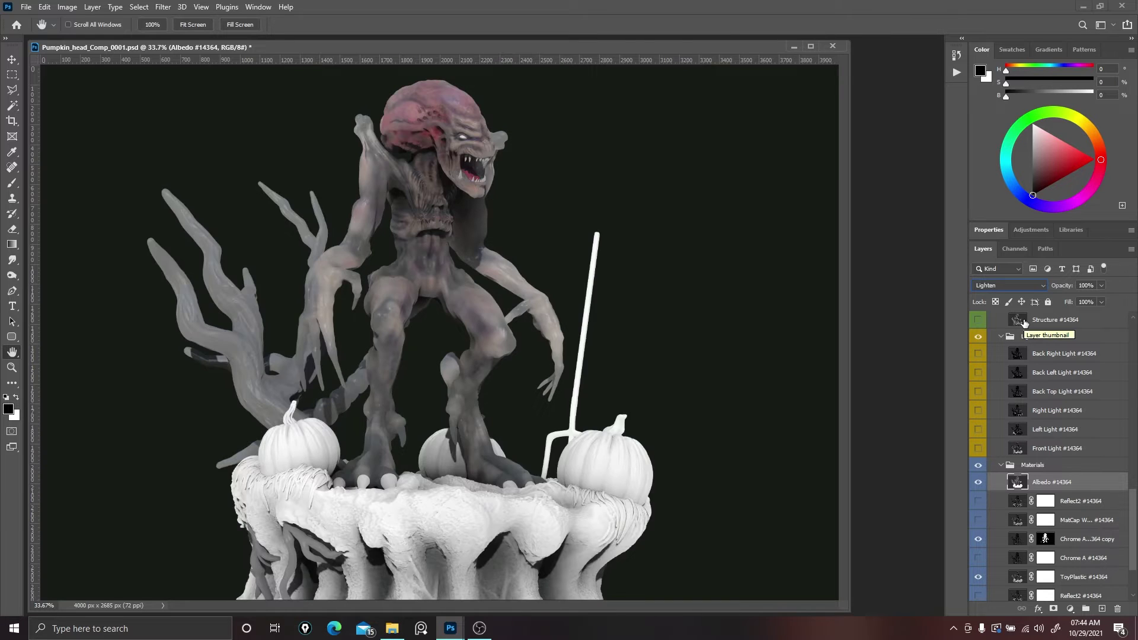
{"action": "key", "text": "Up"}
{"action": "key", "text": "Down"}
{"action": "key", "text": "Down"}
{"action": "key", "text": "Down"}
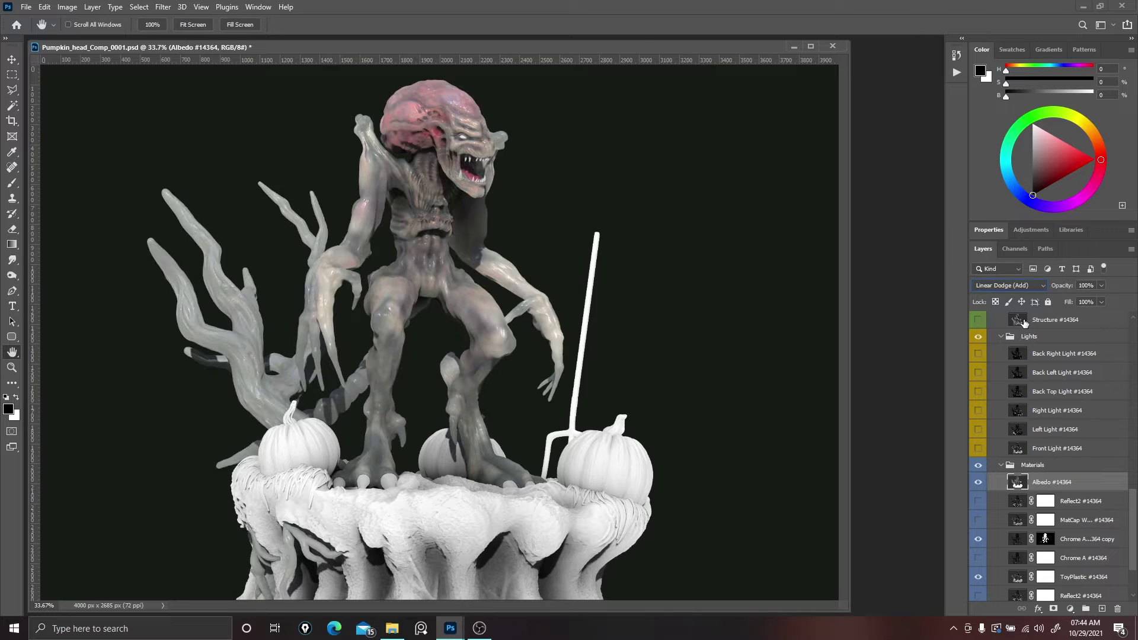
{"action": "key", "text": "Down"}
{"action": "key", "text": "Down"}
{"action": "key", "text": "Down"}
{"action": "key", "text": "Down"}
{"action": "key", "text": "Down"}
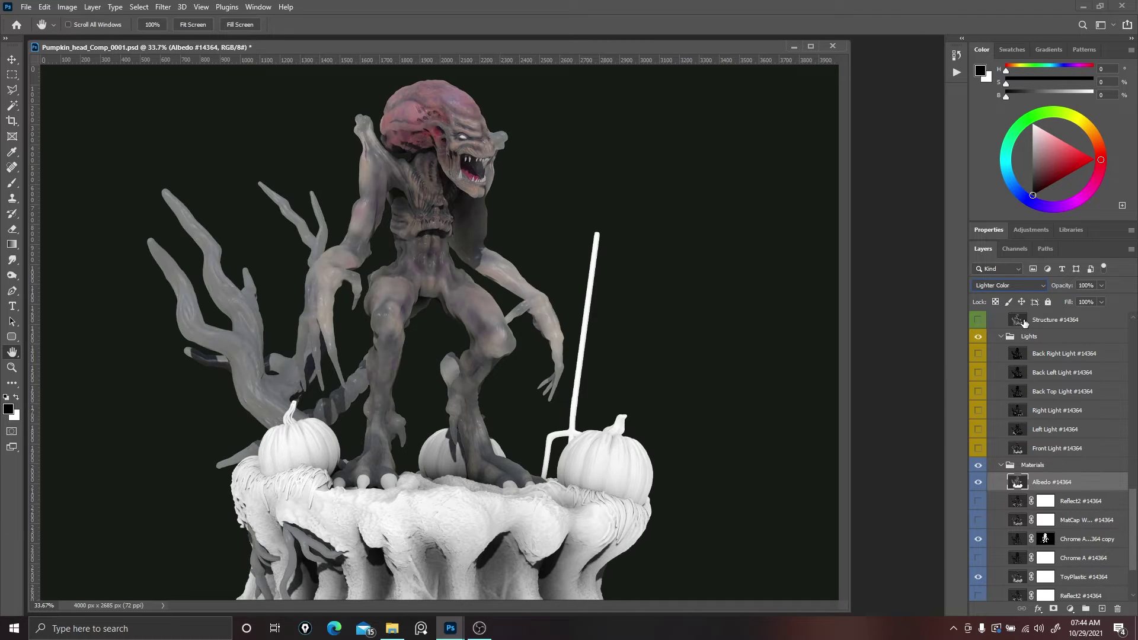
{"action": "key", "text": "Down"}
{"action": "key", "text": "Down"}
{"action": "key", "text": "Down"}
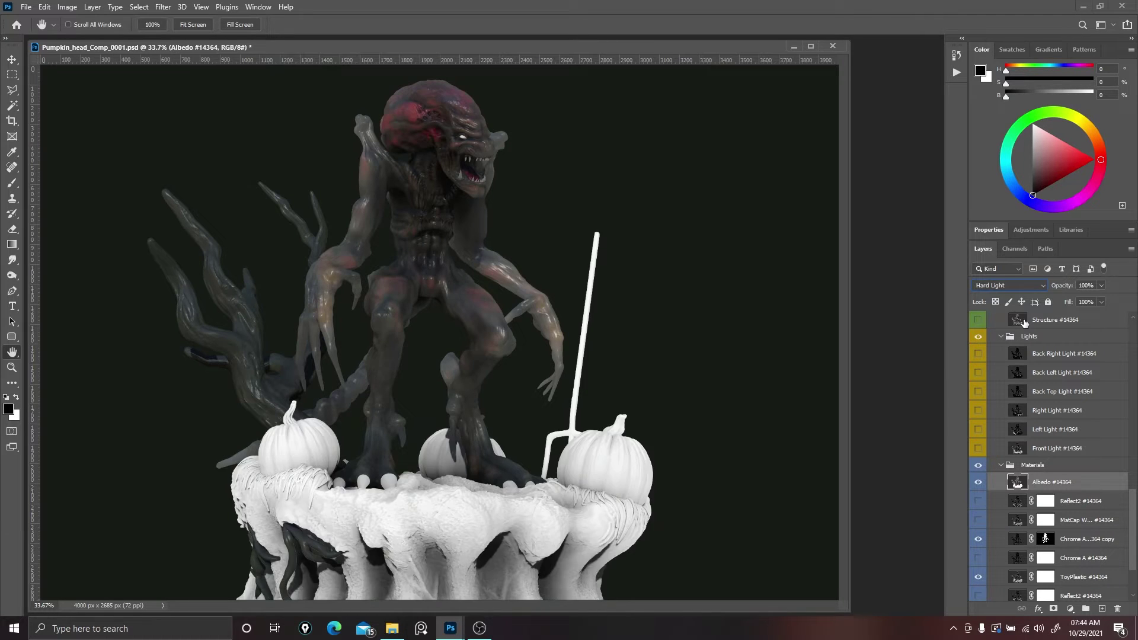
{"action": "key", "text": "Down"}
{"action": "key", "text": "Down"}
{"action": "key", "text": "Down"}
{"action": "key", "text": "Down"}
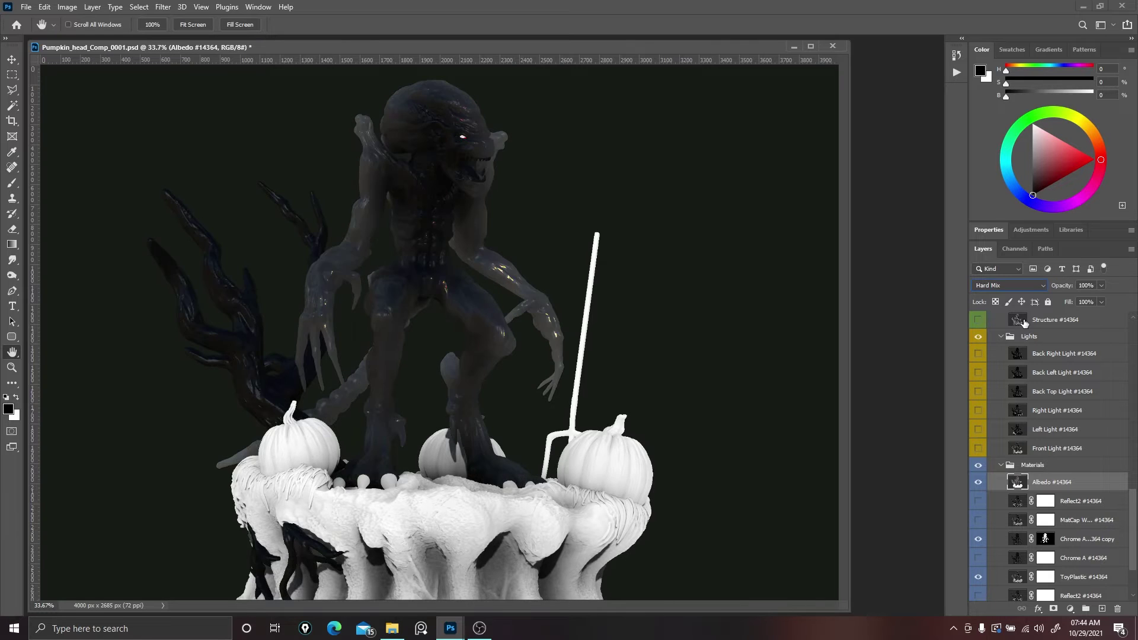
{"action": "key", "text": "Down"}
{"action": "key", "text": "Down"}
{"action": "key", "text": "Down"}
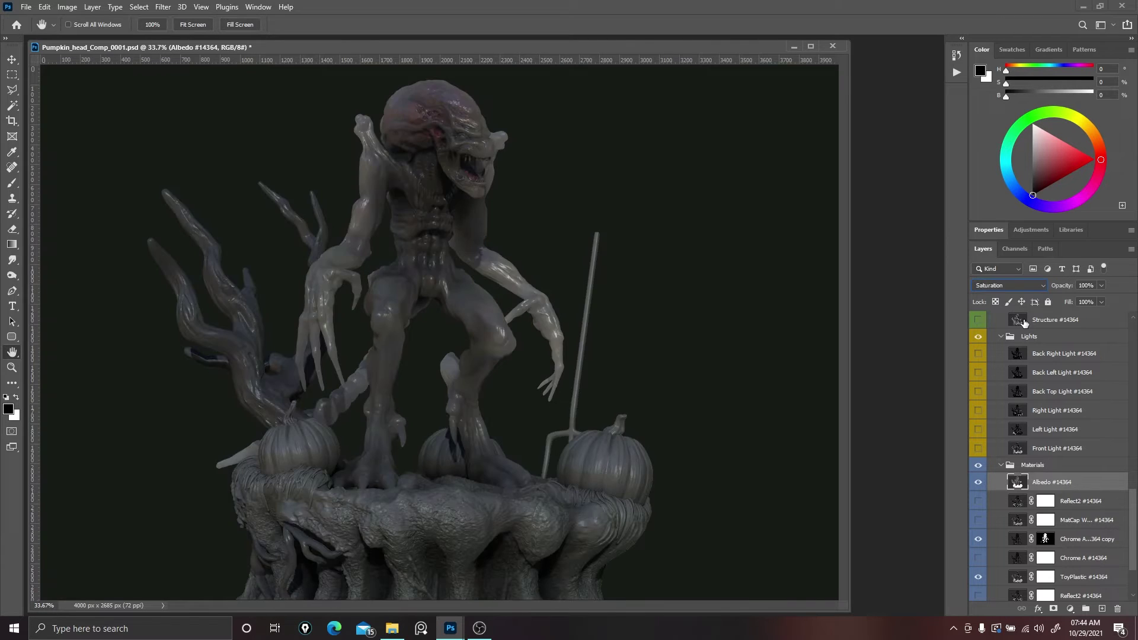
{"action": "key", "text": "Down"}
{"action": "key", "text": "Up"}
{"action": "key", "text": "Down"}
{"action": "key", "text": "Up"}
{"action": "key", "text": "Down"}
{"action": "key", "text": "Up"}
{"action": "key", "text": "Down"}
Set the Albedo layer's opacity to about 59%, comparing it on and off and checking the creature's head at 100% zoom.
{"action": "left_click", "coordinate": [1100, 288]}
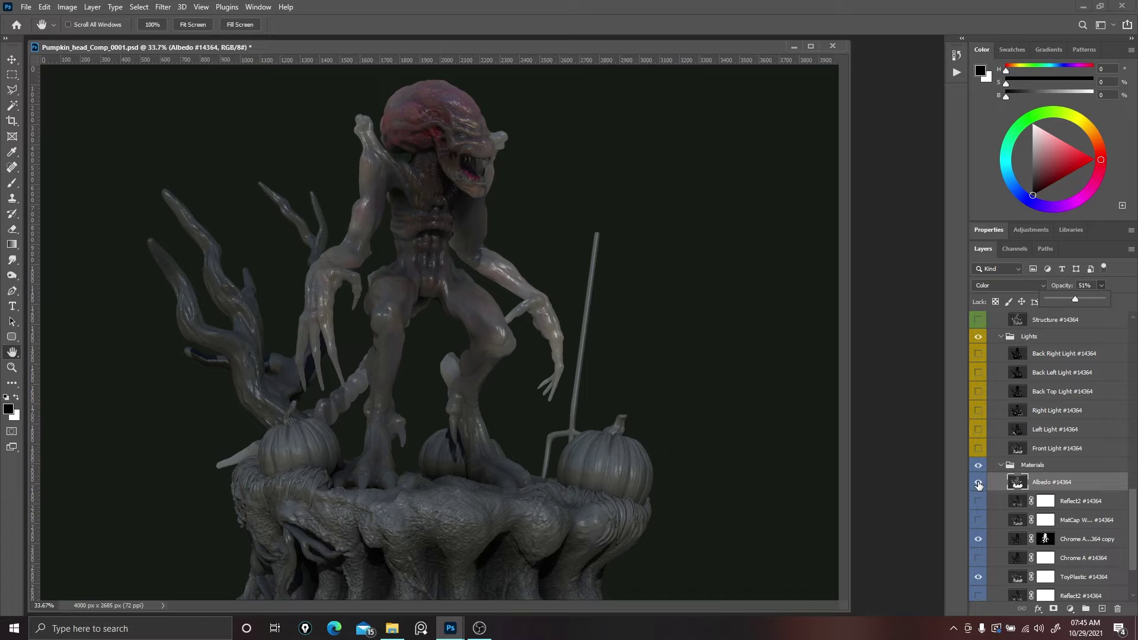
{"action": "left_click", "coordinate": [978, 482]}
{"action": "left_click", "coordinate": [978, 482]}
{"action": "left_click", "coordinate": [978, 483]}
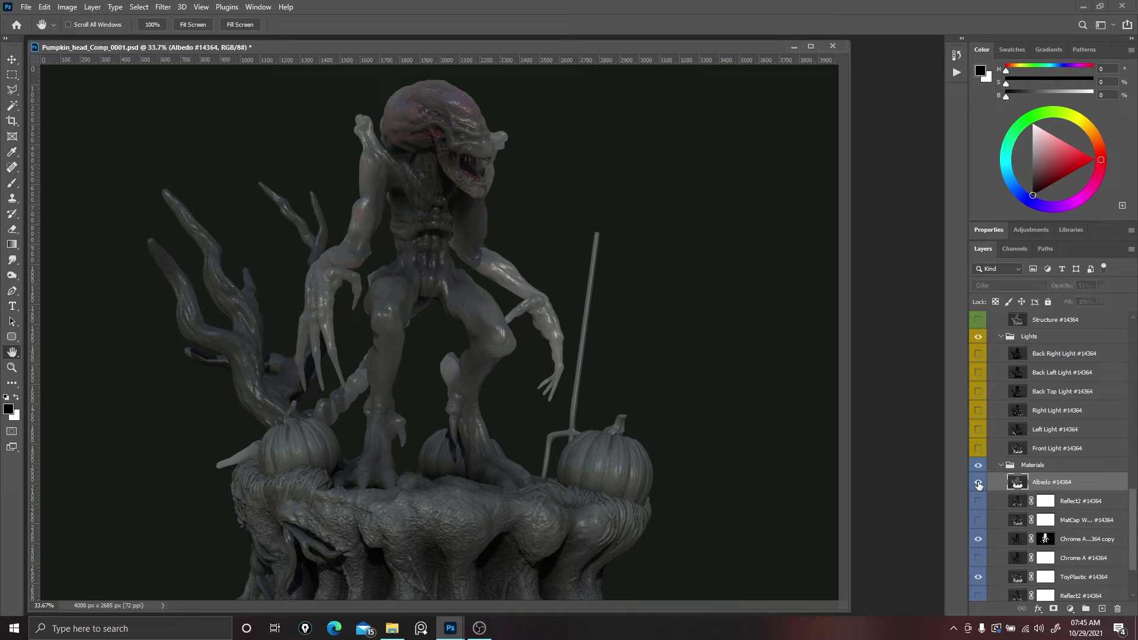
{"action": "left_click", "coordinate": [978, 483]}
{"action": "left_click", "coordinate": [978, 482]}
{"action": "left_click", "coordinate": [978, 482]}
{"action": "left_click", "coordinate": [1101, 285]}
{"action": "right_click", "coordinate": [425, 94]}
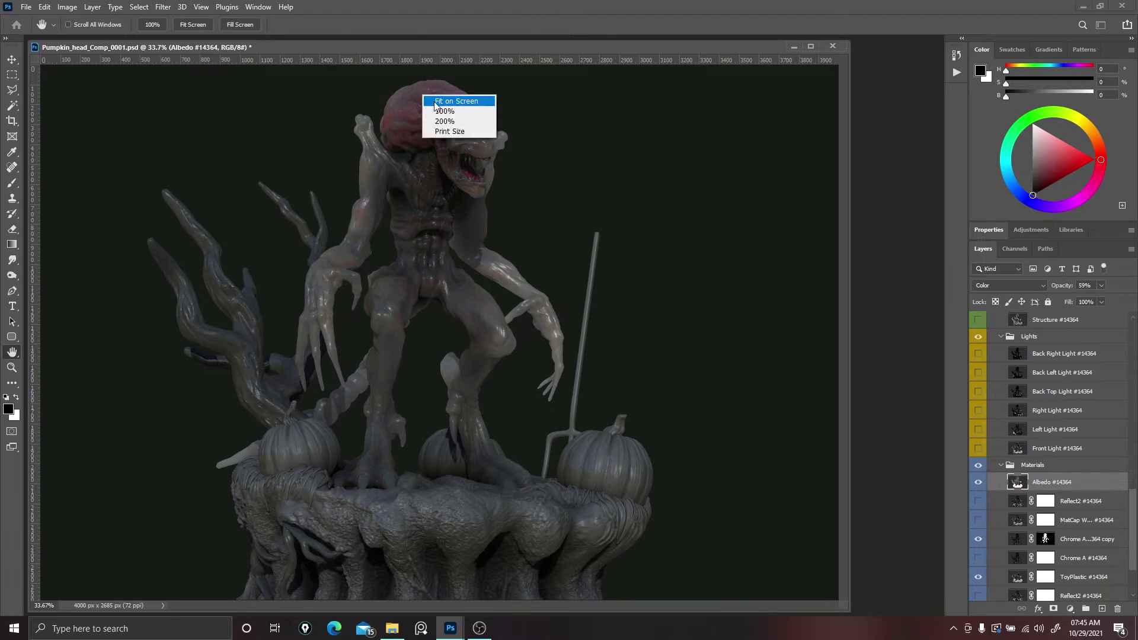
{"action": "left_click", "coordinate": [438, 112]}
{"action": "left_click_drag", "start_coordinate": [490, 293], "coordinate": [495, 413]}
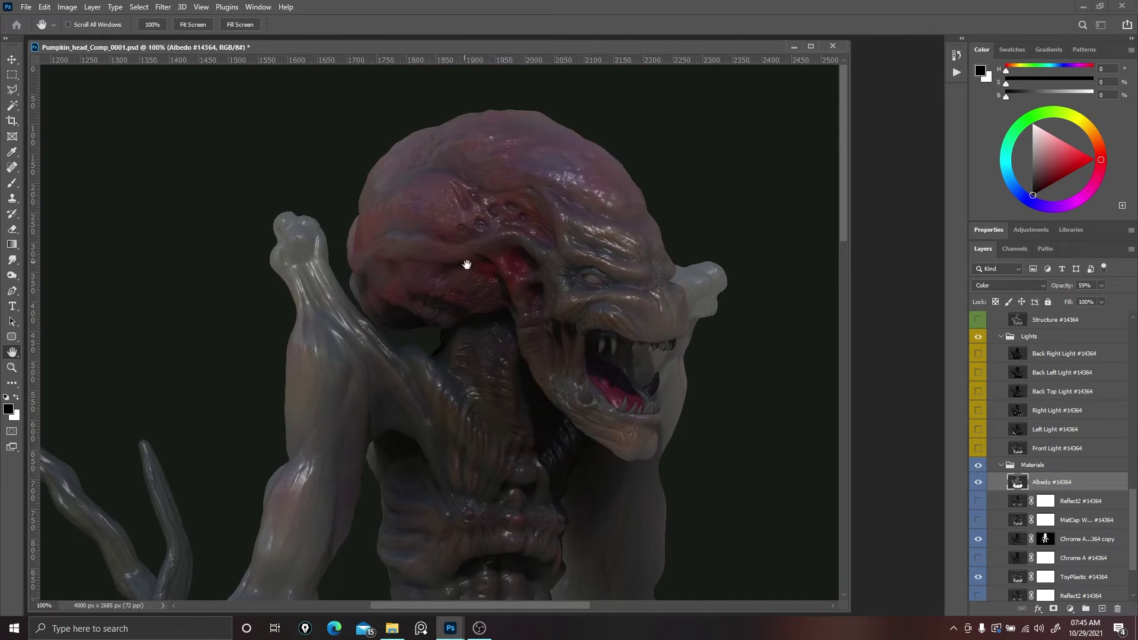
{"action": "right_click", "coordinate": [562, 276]}
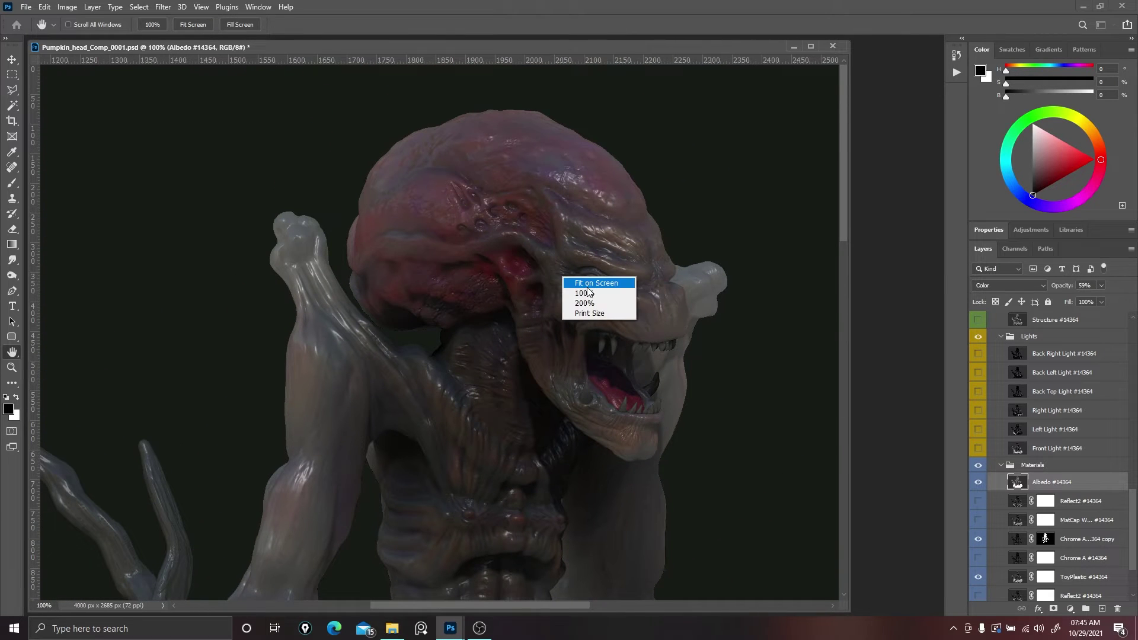
{"action": "left_click", "coordinate": [584, 285]}
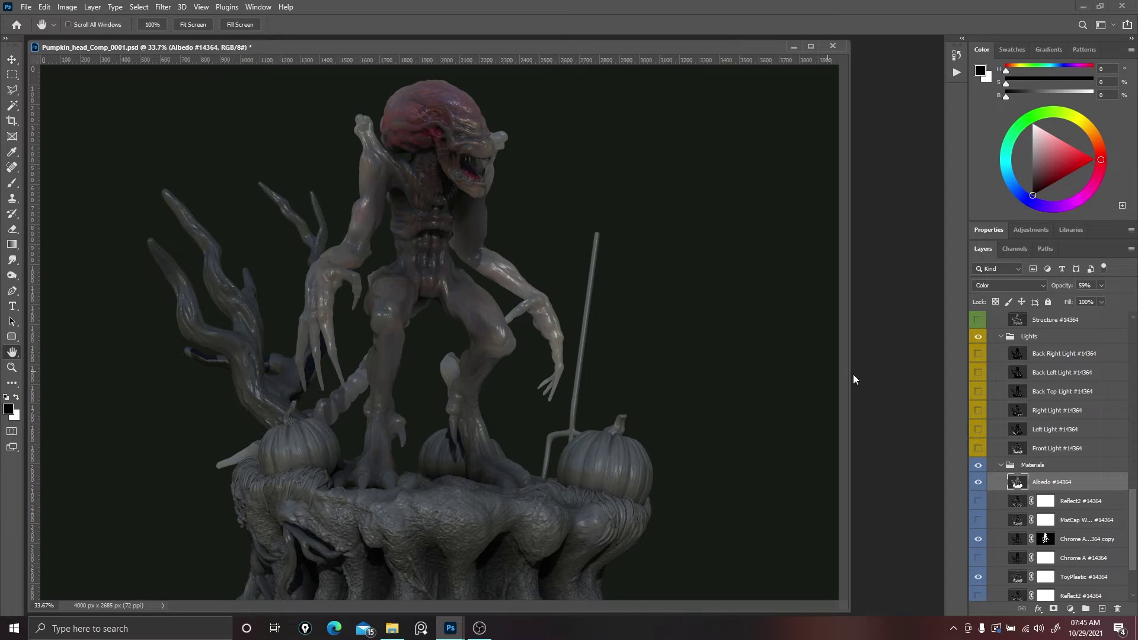
Make the Front Light pass visible and add an Exposure adjustment above it with exposure about -1.78.
{"action": "left_click", "coordinate": [1067, 448]}
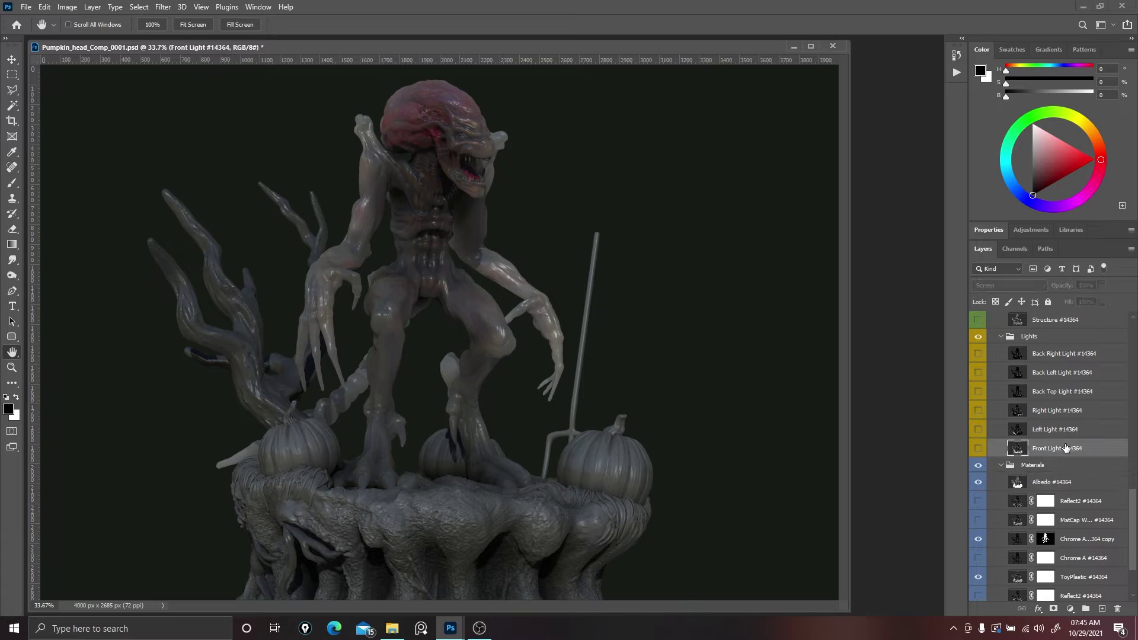
{"action": "left_click", "coordinate": [978, 449]}
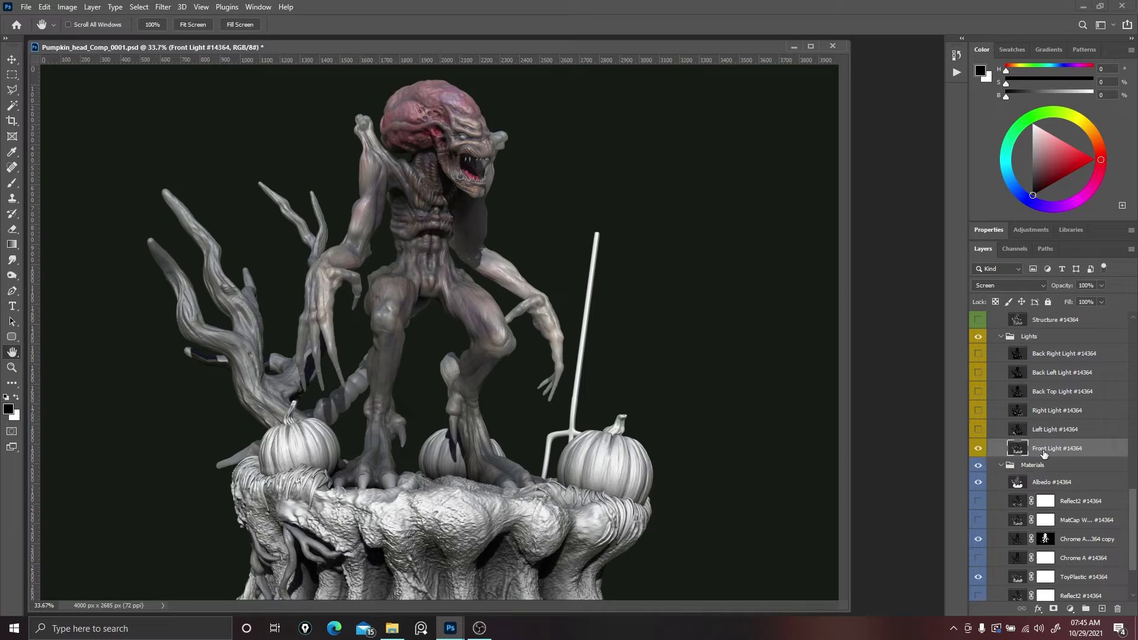
{"action": "left_click", "coordinate": [1071, 609]}
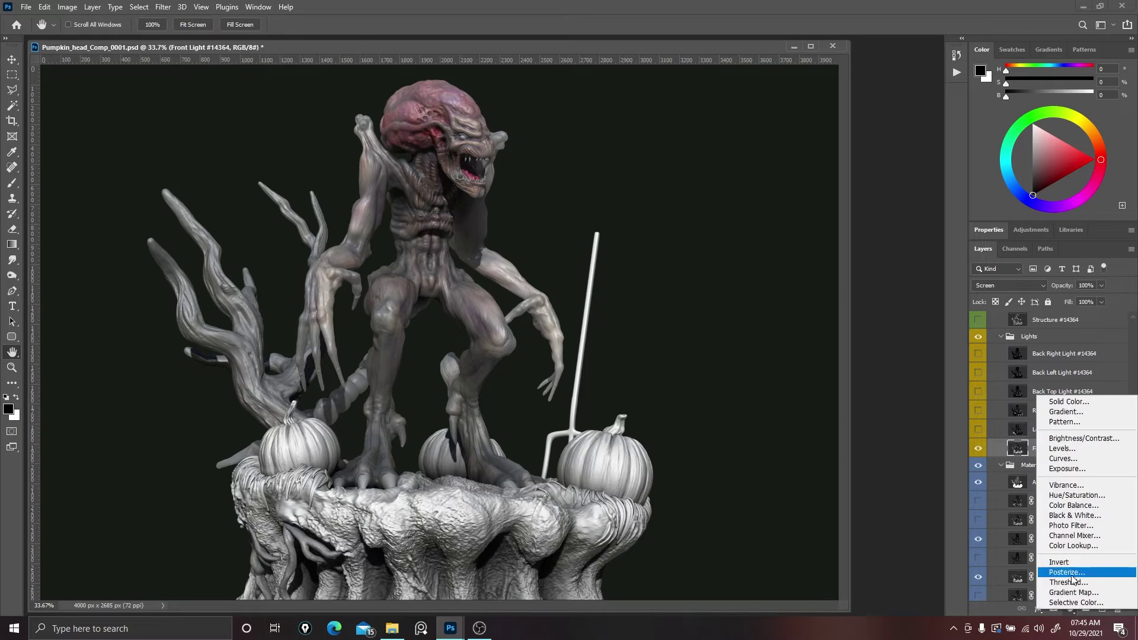
{"action": "left_click", "coordinate": [1079, 469]}
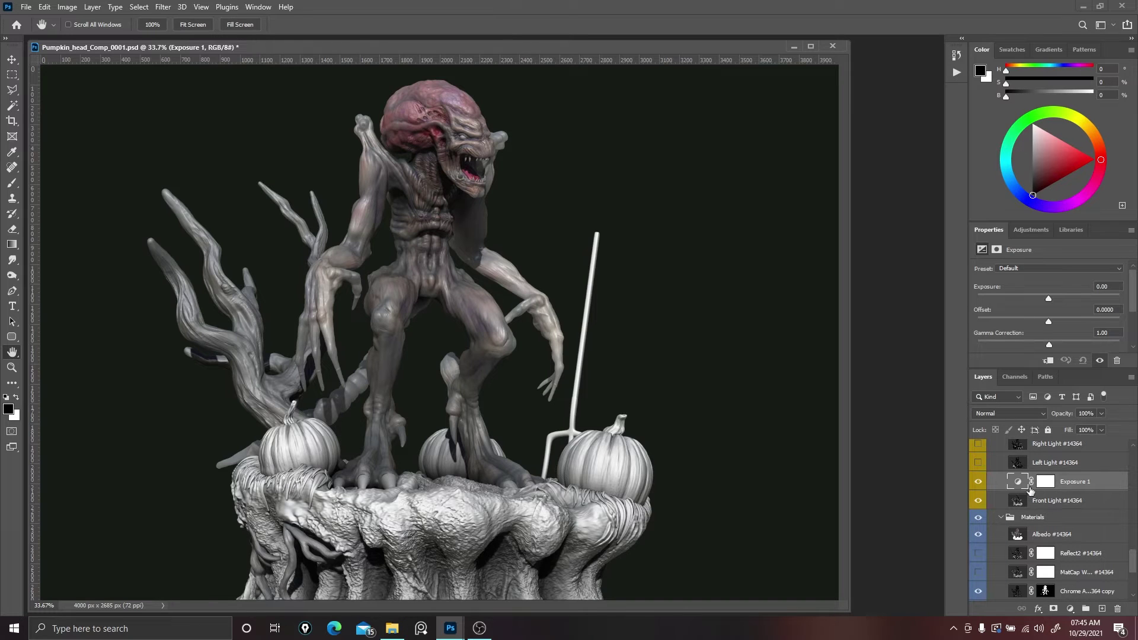
{"action": "left_click", "coordinate": [1019, 480]}
{"action": "mouse_move", "coordinate": [1048, 298]}
{"action": "left_mouse_down"}
{"action": "mouse_move", "coordinate": [1012, 299]}
{"action": "mouse_move", "coordinate": [1029, 300]}
{"action": "left_mouse_up"}
Add a Hue/Saturation adjustment above the Exposure layer and clip both adjustments to the Front Light layer.
{"action": "left_click", "coordinate": [1070, 608]}
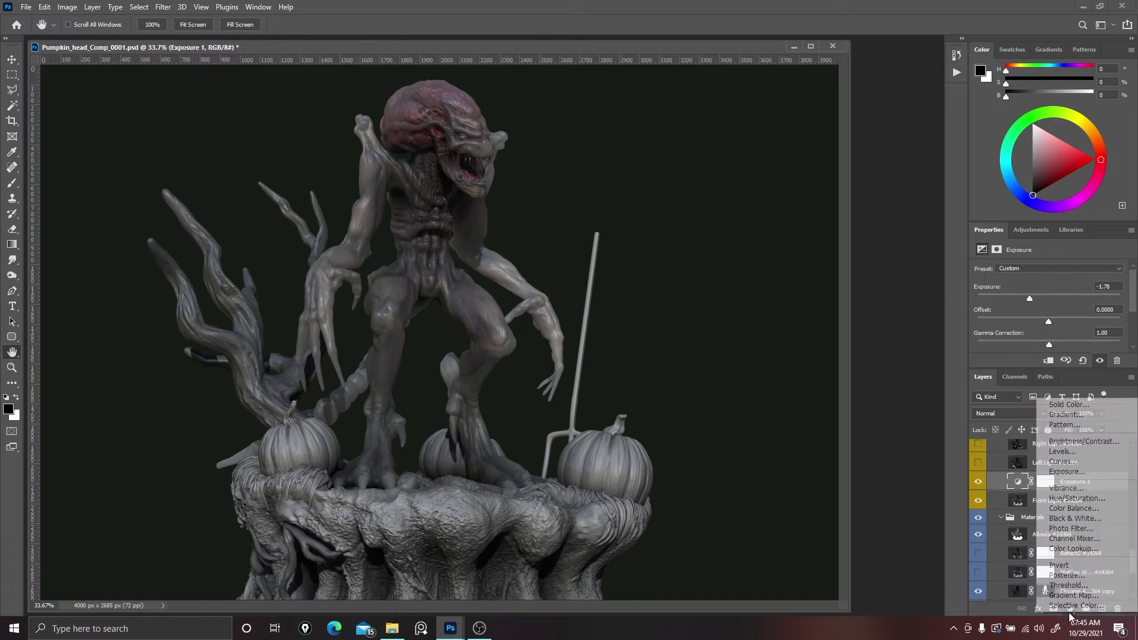
{"action": "left_click", "coordinate": [1077, 499]}
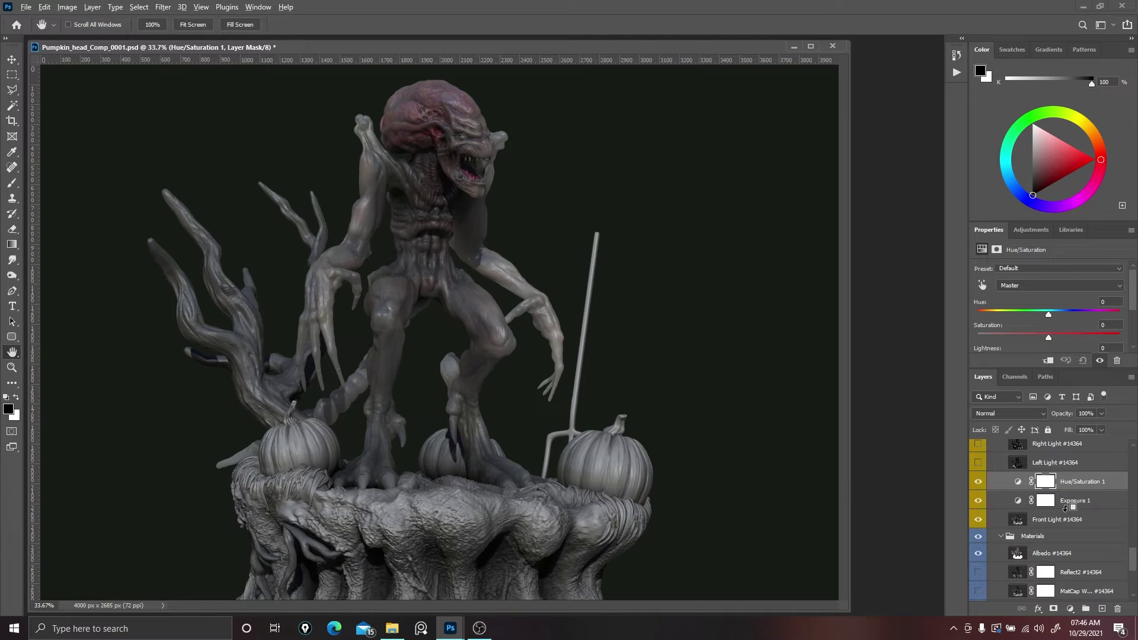
{"action": "left_click", "coordinate": [1065, 510], "text": "alt"}
{"action": "left_click", "coordinate": [1068, 492], "text": "alt"}
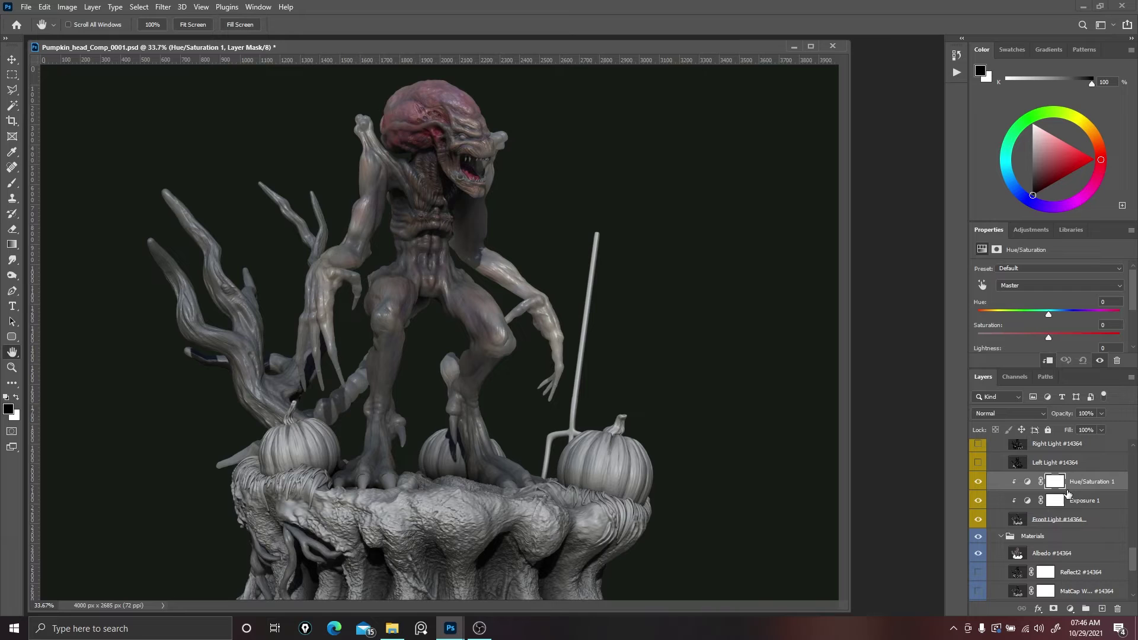
Colorize the front light with the Hue/Saturation adjustment, setting hue to about 57 and saturation to about 26.
{"action": "left_click", "coordinate": [1028, 482]}
{"action": "scroll", "coordinate": [1043, 342], "scroll_direction": "down", "scroll_amount": 1}
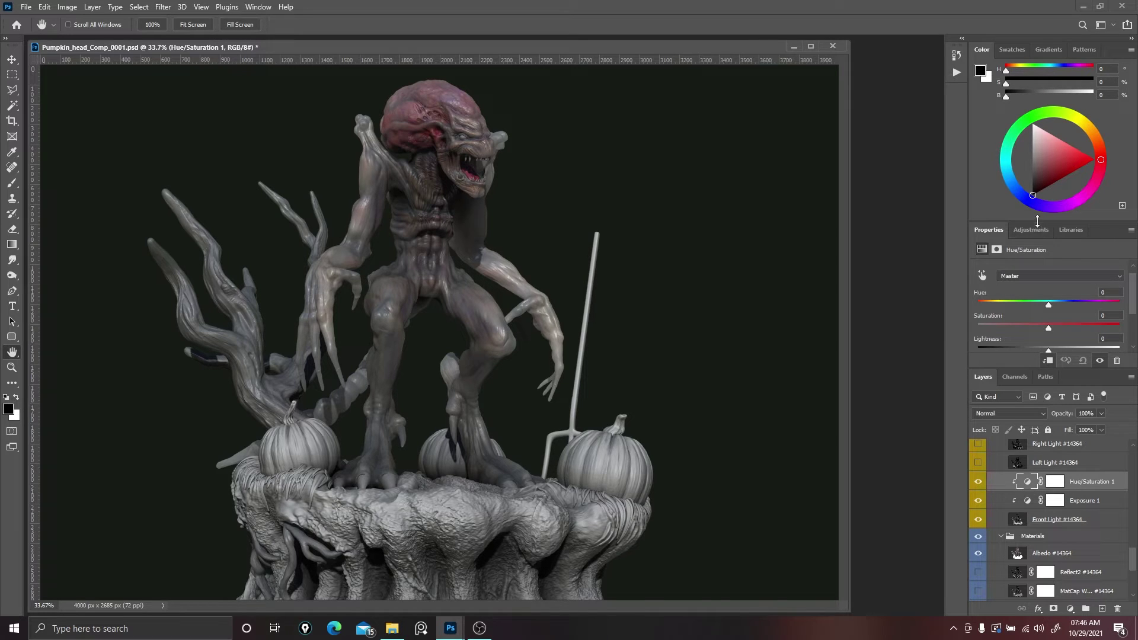
{"action": "double_click", "coordinate": [982, 51]}
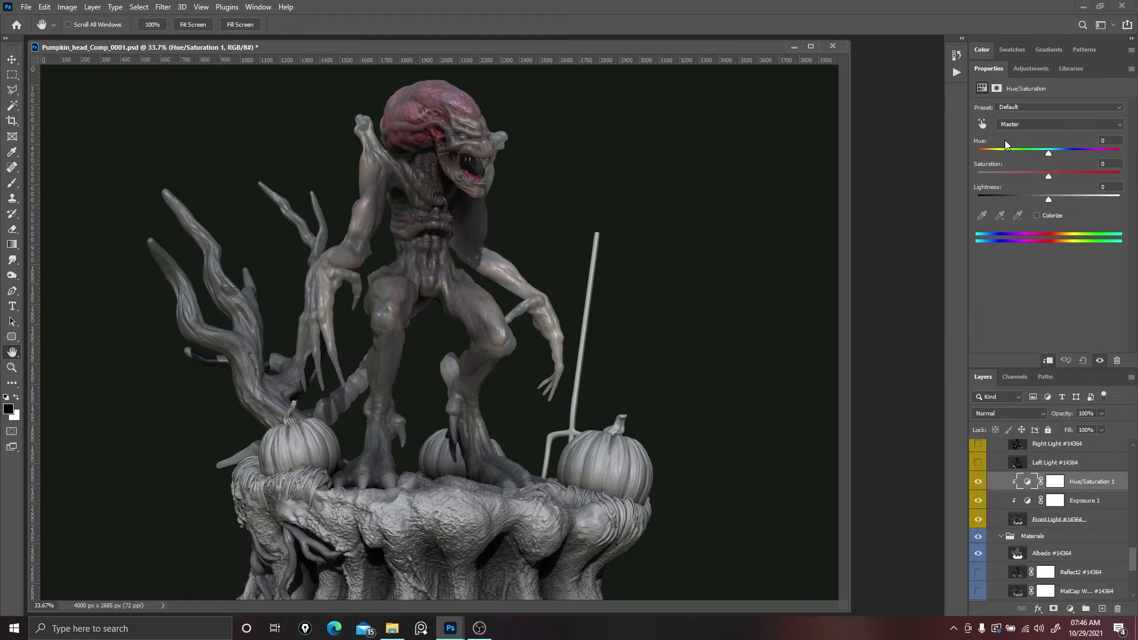
{"action": "left_click", "coordinate": [1038, 216]}
{"action": "left_click", "coordinate": [1013, 152]}
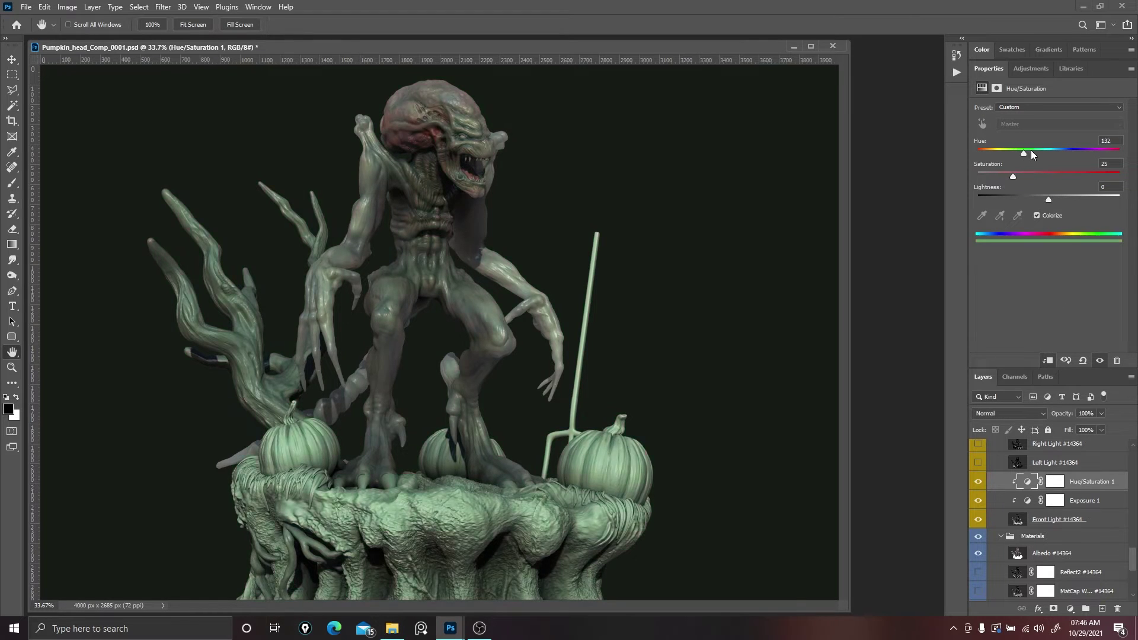
{"action": "mouse_move", "coordinate": [1049, 153]}
{"action": "left_mouse_down"}
{"action": "mouse_move", "coordinate": [1058, 166]}
{"action": "mouse_move", "coordinate": [1027, 176]}
{"action": "mouse_move", "coordinate": [1054, 154]}
{"action": "mouse_move", "coordinate": [1113, 168]}
{"action": "mouse_move", "coordinate": [1042, 161]}
{"action": "left_mouse_up"}
{"action": "left_click_drag", "start_coordinate": [1030, 176], "coordinate": [1004, 176]}
{"action": "left_click_drag", "start_coordinate": [1035, 152], "coordinate": [1001, 152]}
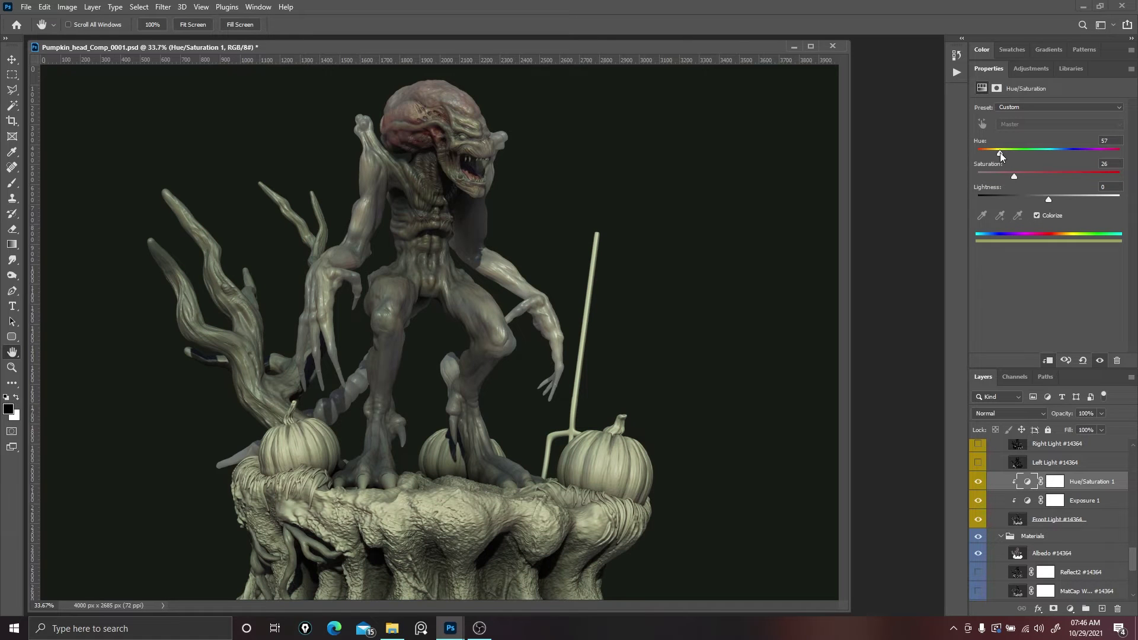
Compare the Front Light pass on and off, and lower its clipped Exposure adjustment to -5.00.
{"action": "left_click", "coordinate": [977, 520]}
{"action": "left_click", "coordinate": [977, 520]}
{"action": "left_click", "coordinate": [1030, 501]}
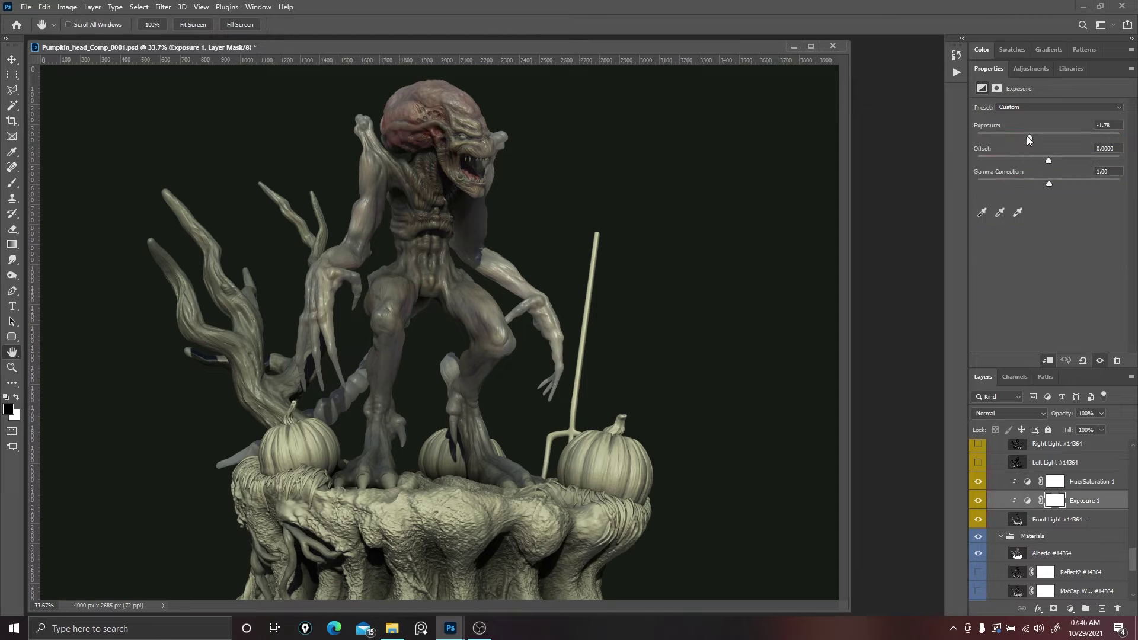
{"action": "left_click_drag", "start_coordinate": [1023, 135], "coordinate": [1004, 140]}
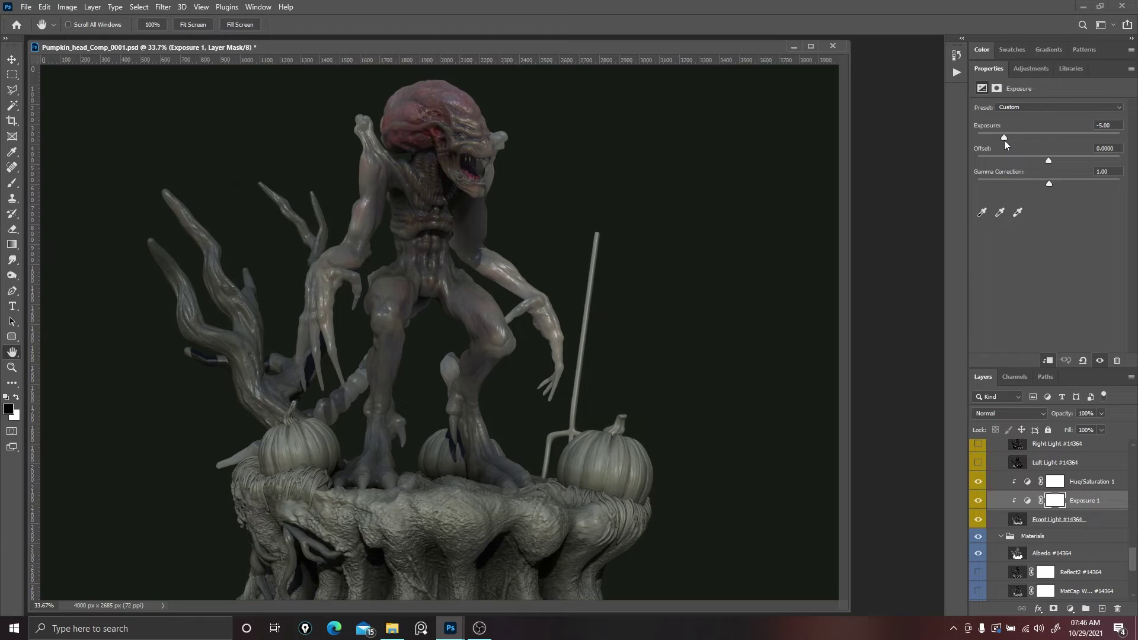
Make the Left Light layer visible and clip a new Exposure adjustment to it with exposure about +0.22.
{"action": "scroll", "coordinate": [1045, 480], "scroll_direction": "up", "scroll_amount": 1}
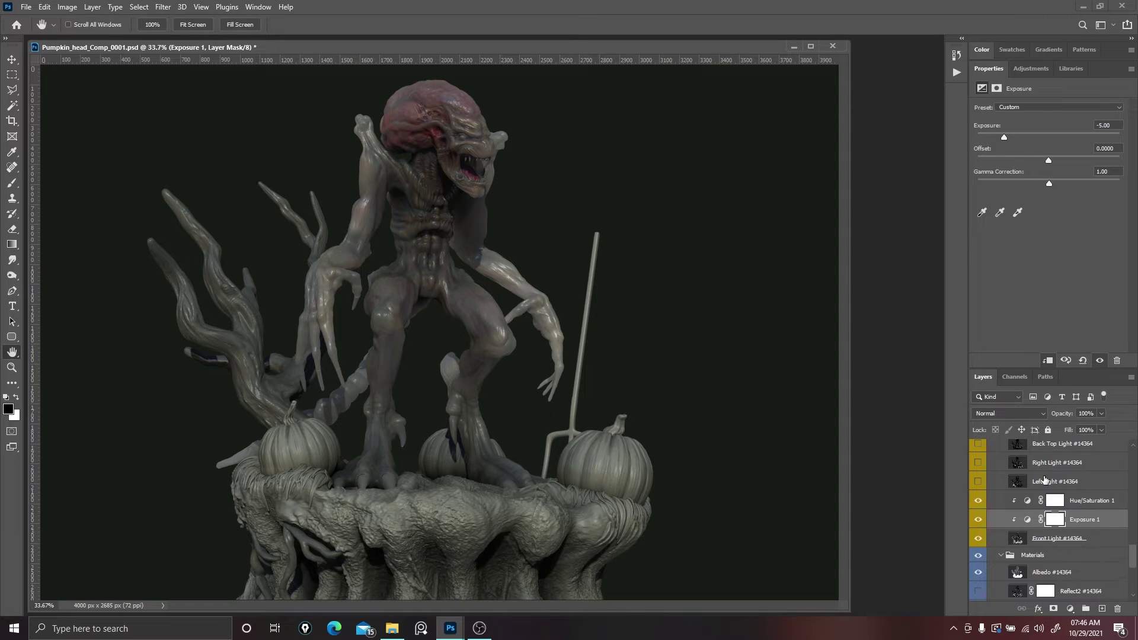
{"action": "left_click", "coordinate": [1044, 480]}
{"action": "left_click", "coordinate": [976, 481]}
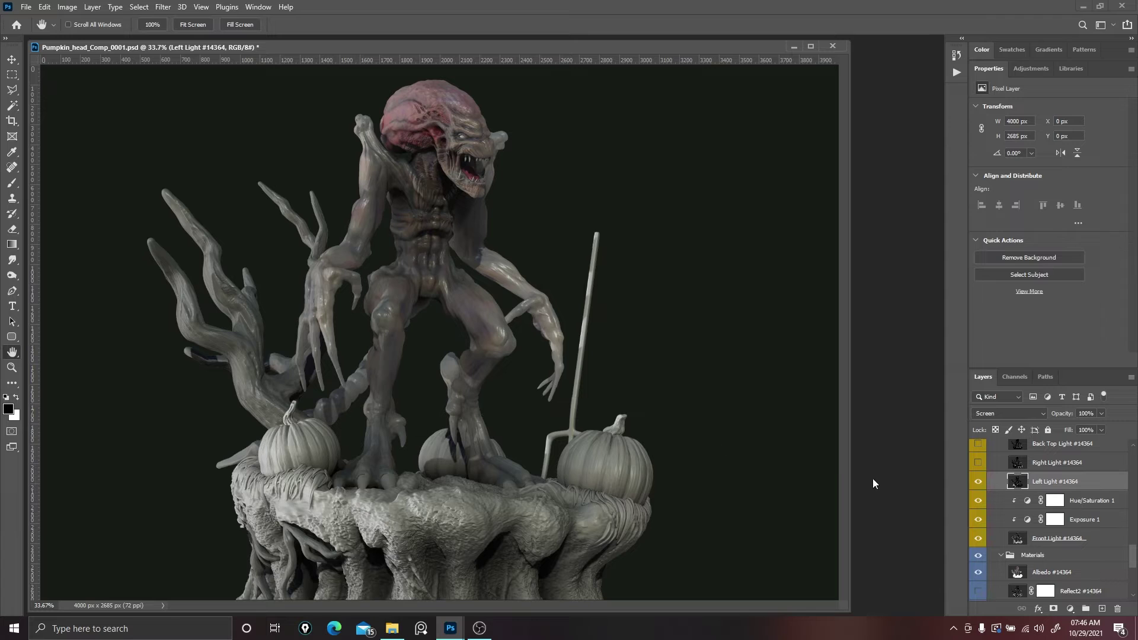
{"action": "left_click", "coordinate": [1071, 608]}
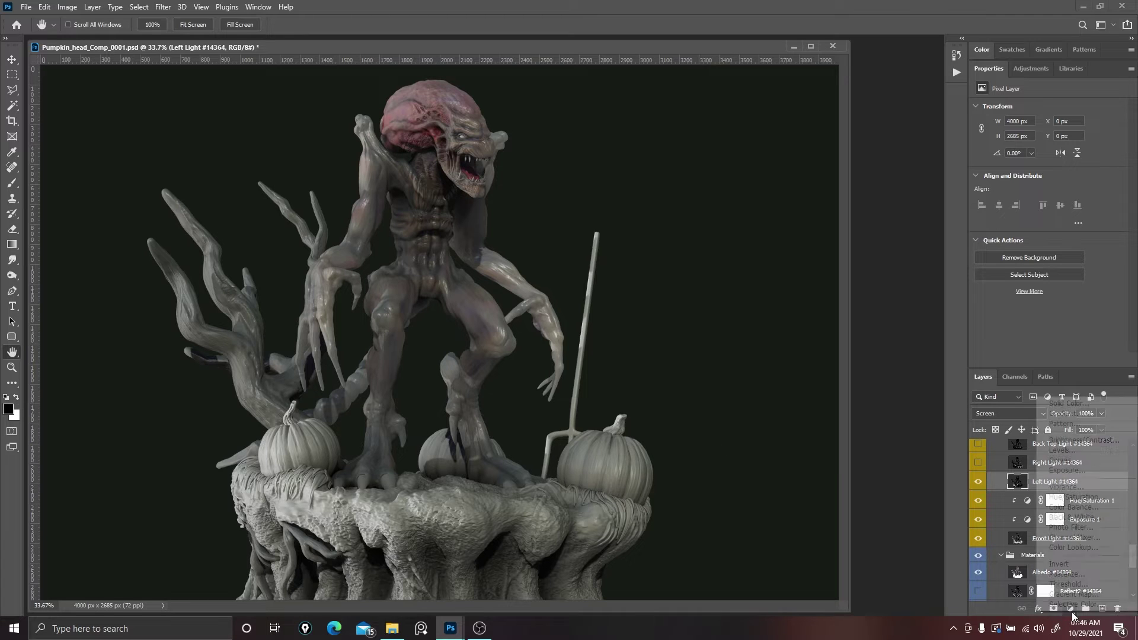
{"action": "left_click", "coordinate": [1077, 473]}
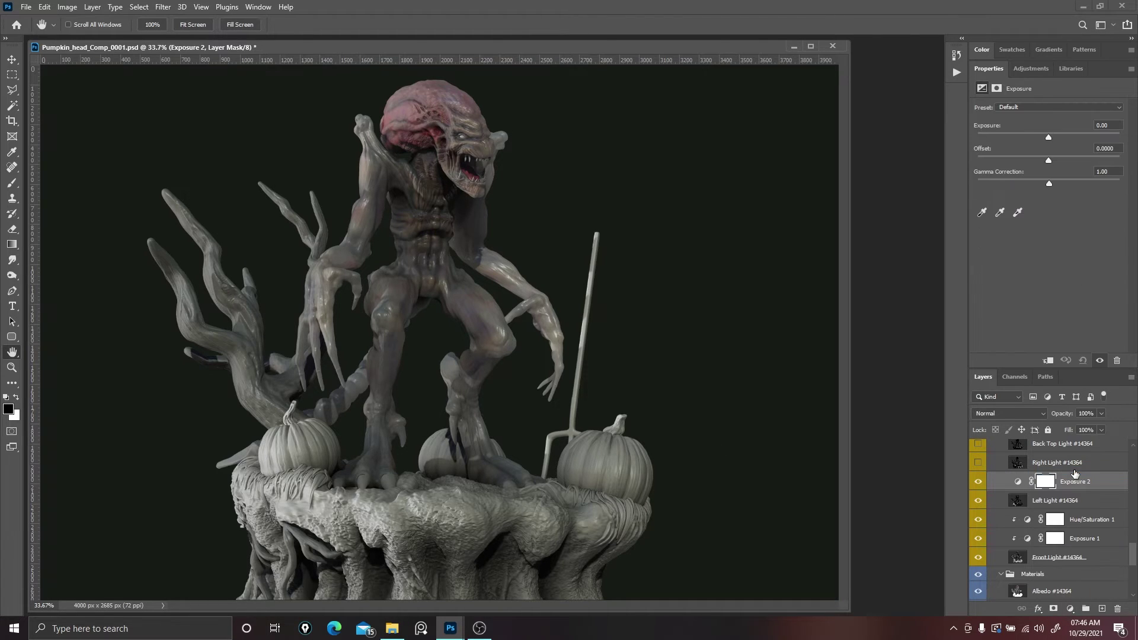
{"action": "left_click", "coordinate": [1067, 490], "text": "alt"}
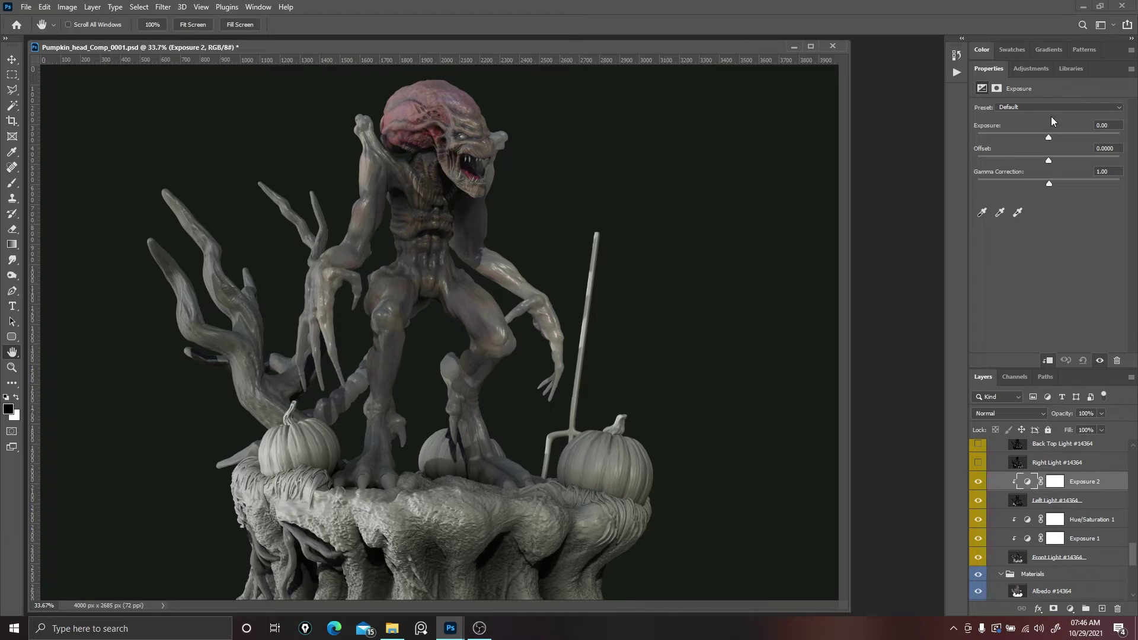
{"action": "mouse_move", "coordinate": [1044, 138]}
{"action": "left_mouse_down"}
{"action": "mouse_move", "coordinate": [1072, 138]}
{"action": "mouse_move", "coordinate": [1034, 139]}
{"action": "mouse_move", "coordinate": [1052, 140]}
{"action": "left_mouse_up"}
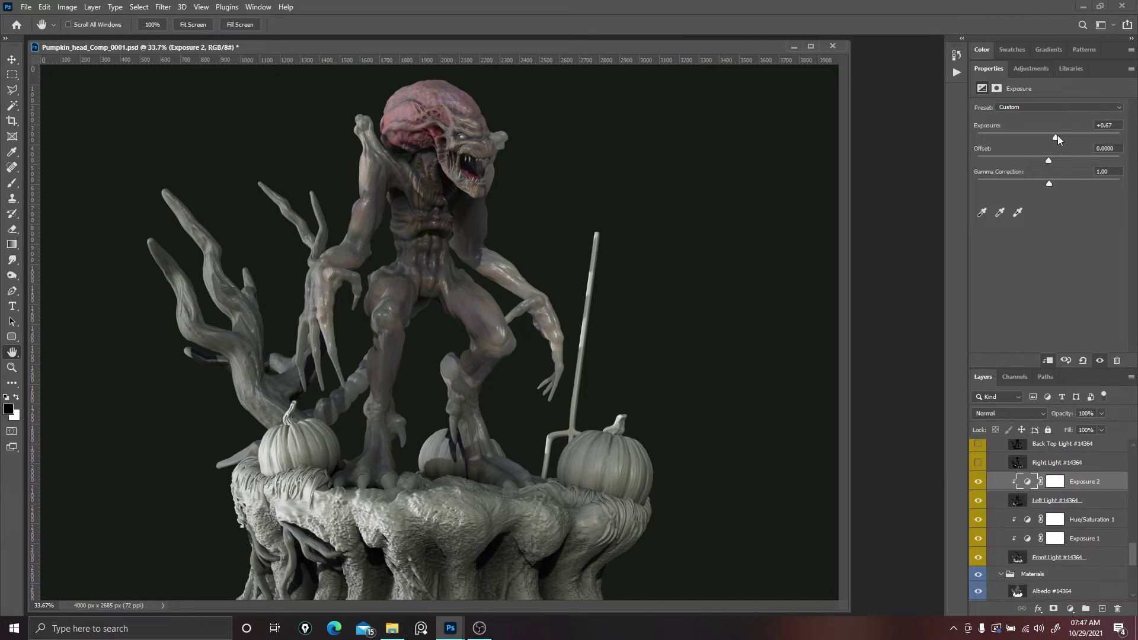
{"action": "left_click_drag", "start_coordinate": [1054, 136], "coordinate": [1051, 136]}
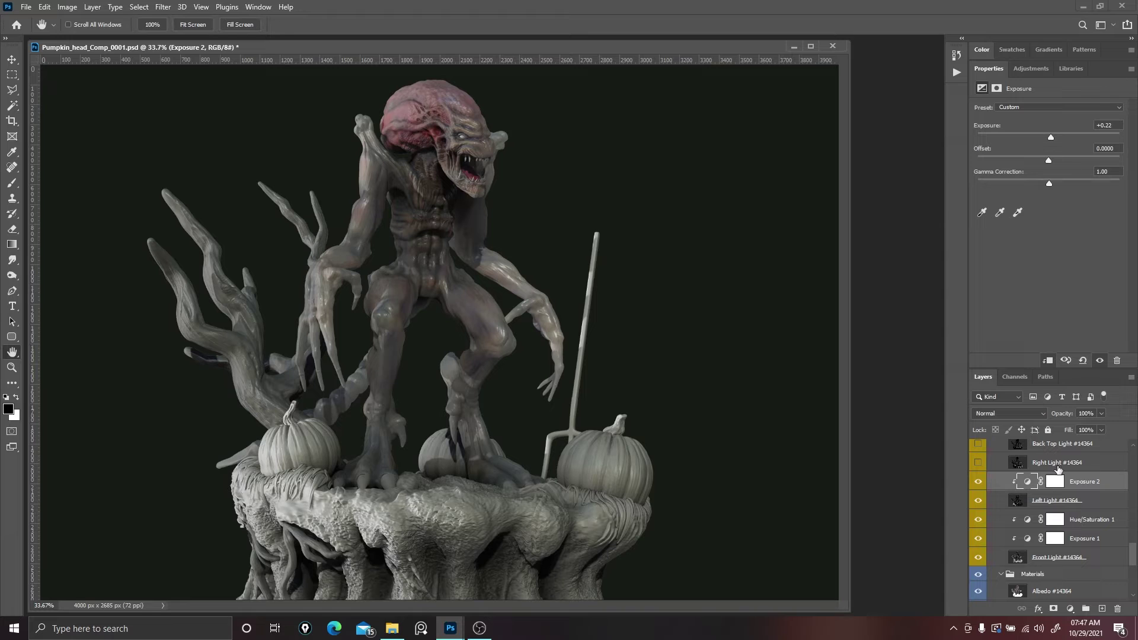
Add a Hue/Saturation adjustment above the left light's Exposure layer and clip it to the Left Light layer.
{"action": "left_click", "coordinate": [1070, 609]}
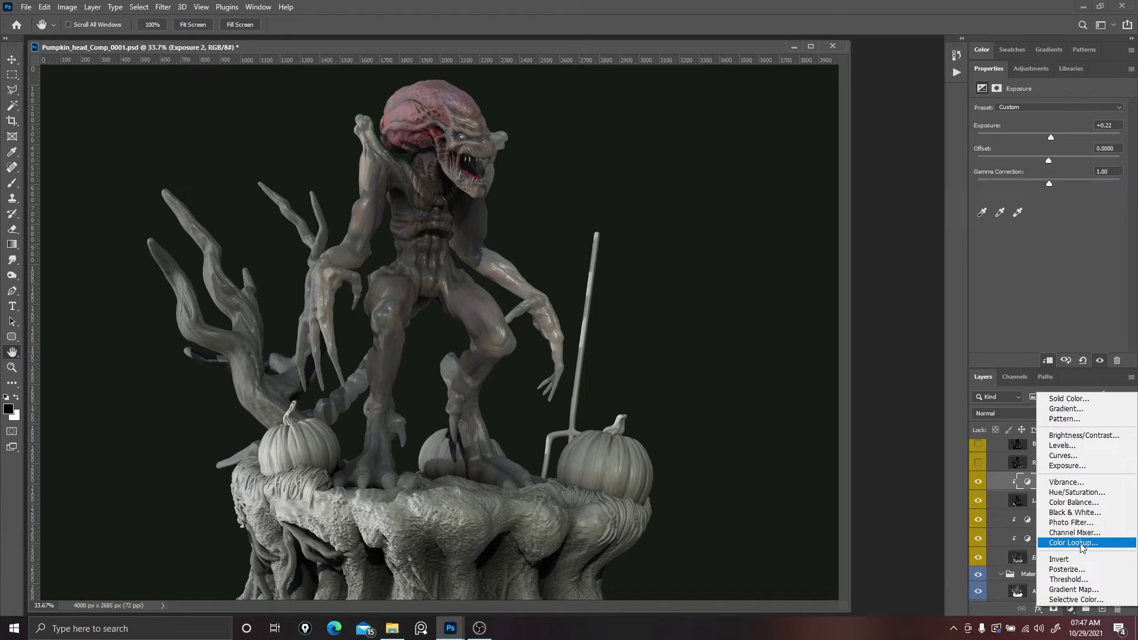
{"action": "left_click", "coordinate": [1077, 492]}
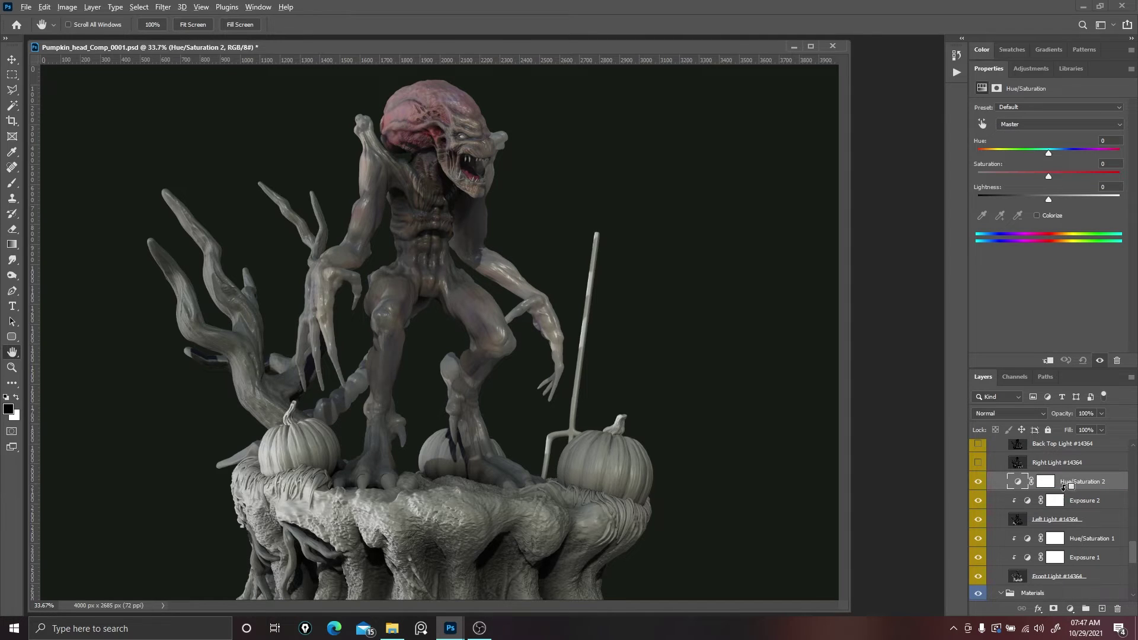
{"action": "left_click", "coordinate": [1064, 486], "text": "alt"}
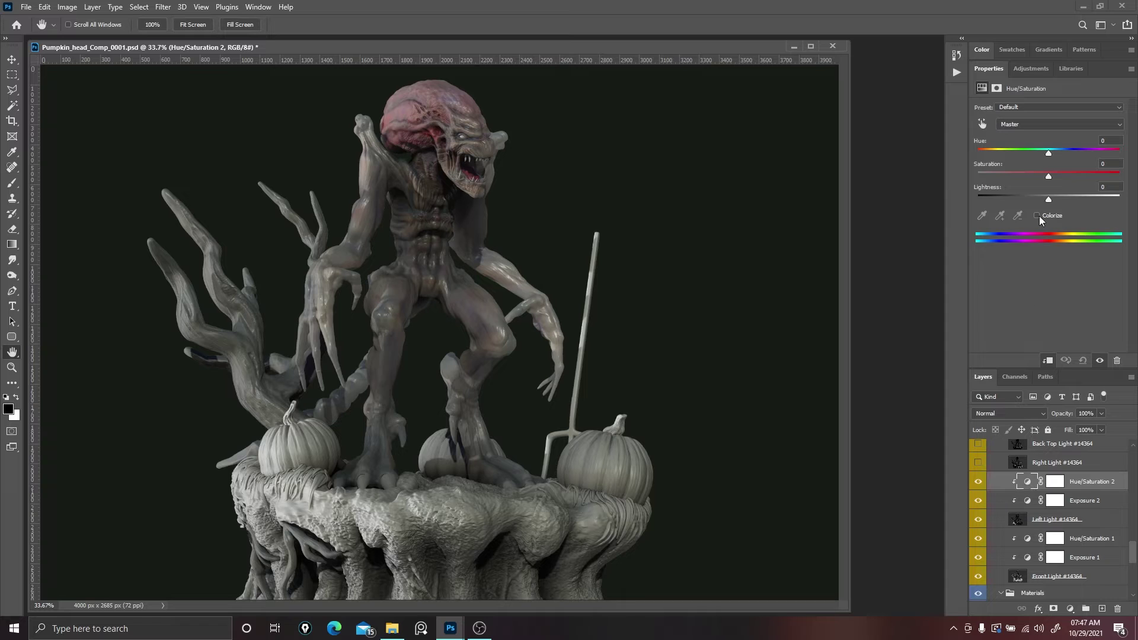
Colorize the Left Light teal with hue about 158 and saturation 44, and lower its Exposure adjustment to about -1.94.
{"action": "left_click", "coordinate": [1038, 216]}
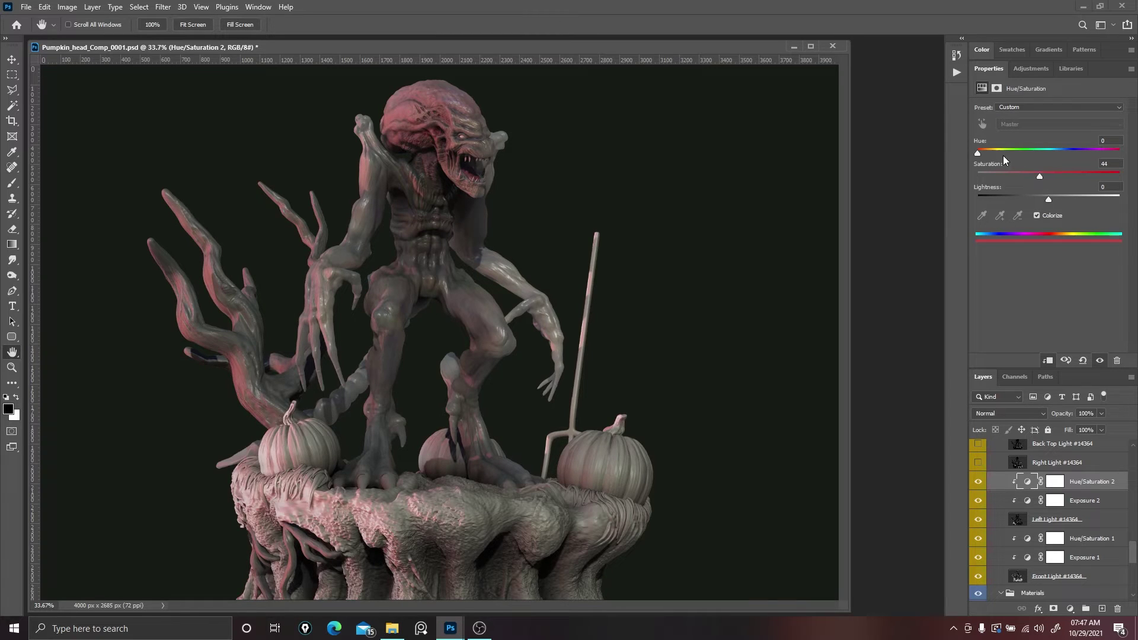
{"action": "left_click_drag", "start_coordinate": [986, 152], "coordinate": [1000, 154]}
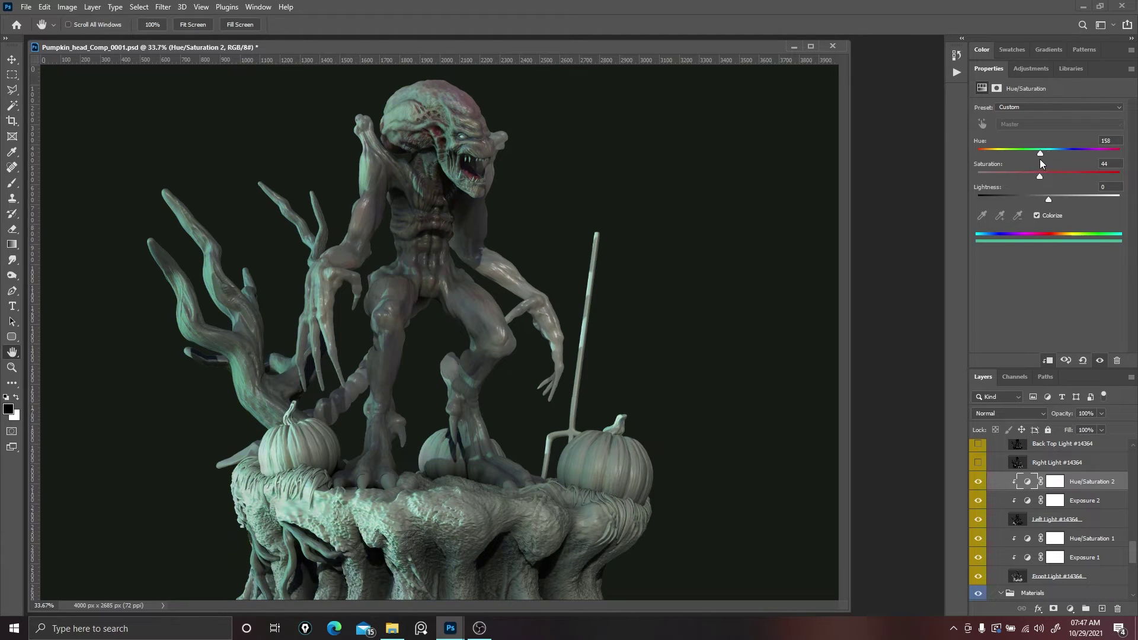
{"action": "mouse_move", "coordinate": [1045, 160]}
{"action": "left_mouse_down"}
{"action": "mouse_move", "coordinate": [1061, 162]}
{"action": "mouse_move", "coordinate": [1046, 160]}
{"action": "mouse_move", "coordinate": [1039, 178]}
{"action": "mouse_move", "coordinate": [1063, 183]}
{"action": "mouse_move", "coordinate": [1031, 179]}
{"action": "mouse_move", "coordinate": [1068, 155]}
{"action": "mouse_move", "coordinate": [1119, 173]}
{"action": "mouse_move", "coordinate": [1043, 164]}
{"action": "left_mouse_up"}
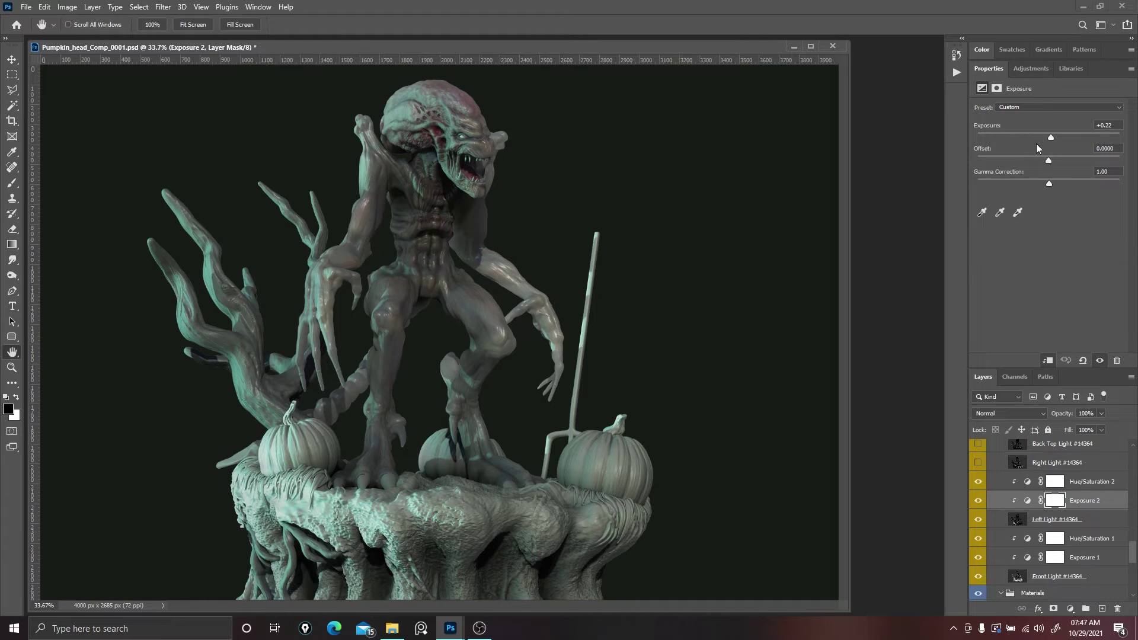
{"action": "left_click", "coordinate": [1028, 500]}
{"action": "mouse_move", "coordinate": [1048, 134]}
{"action": "left_mouse_down"}
{"action": "mouse_move", "coordinate": [1015, 134]}
{"action": "mouse_move", "coordinate": [1033, 138]}
{"action": "left_mouse_up"}
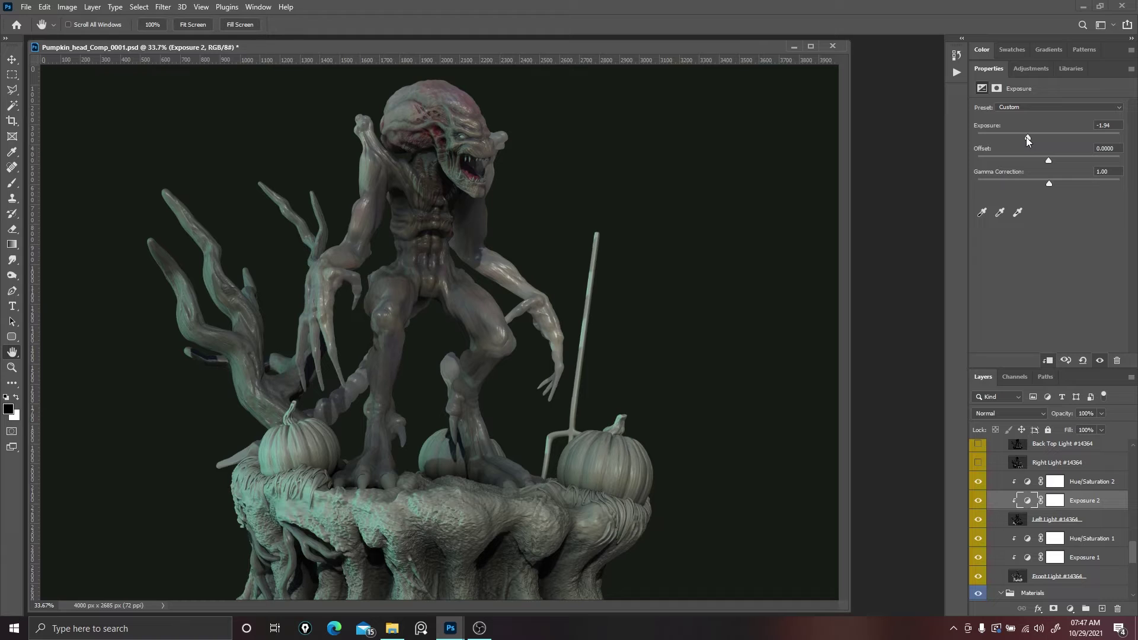
Preview the Right, Back Top and Back Left Light layers one by one to compare their effect on the creature.
{"action": "scroll", "coordinate": [1010, 486], "scroll_direction": "up", "scroll_amount": 1}
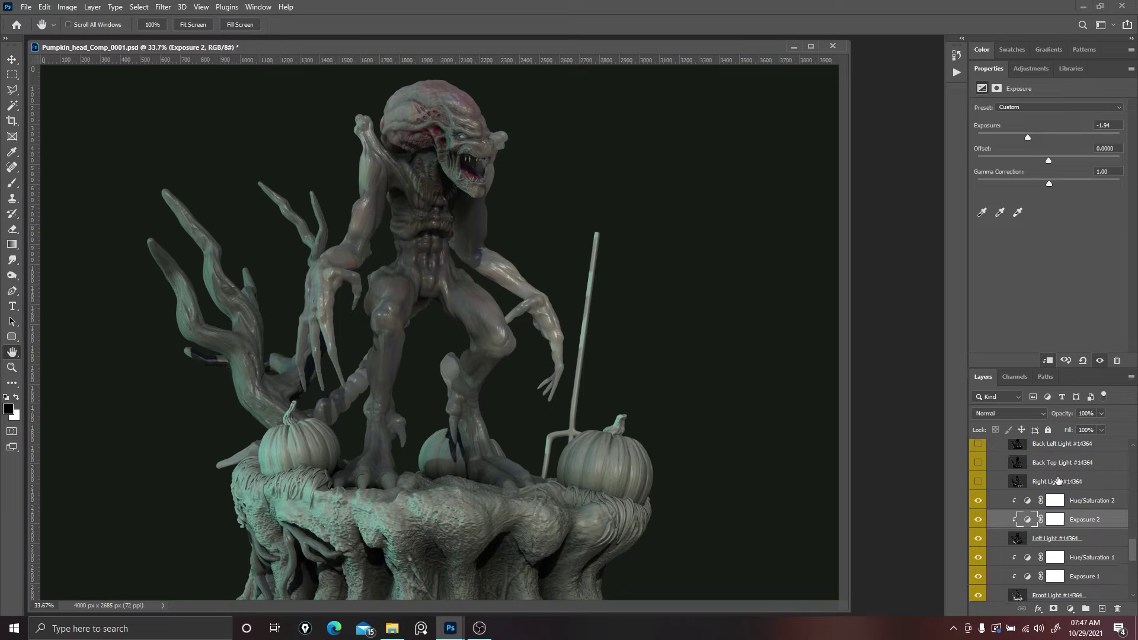
{"action": "left_click", "coordinate": [1007, 482]}
{"action": "left_click", "coordinate": [978, 481]}
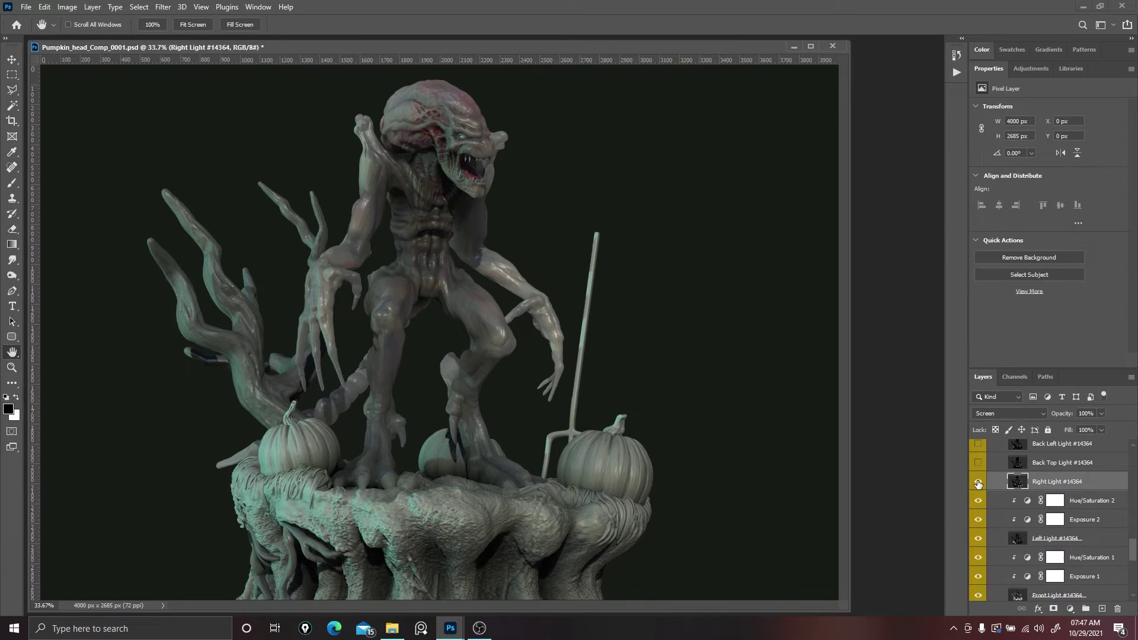
{"action": "left_click", "coordinate": [978, 481]}
{"action": "left_click", "coordinate": [978, 481]}
{"action": "left_click", "coordinate": [978, 481]}
{"action": "scroll", "coordinate": [1052, 499], "scroll_direction": "up", "scroll_amount": 1}
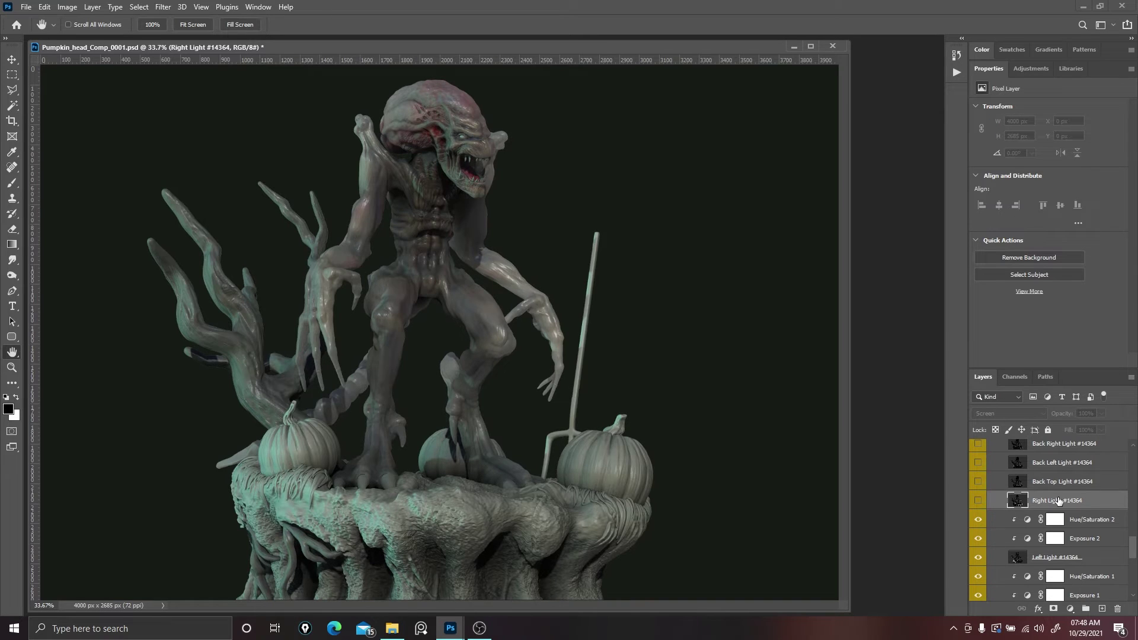
{"action": "left_click", "coordinate": [978, 481]}
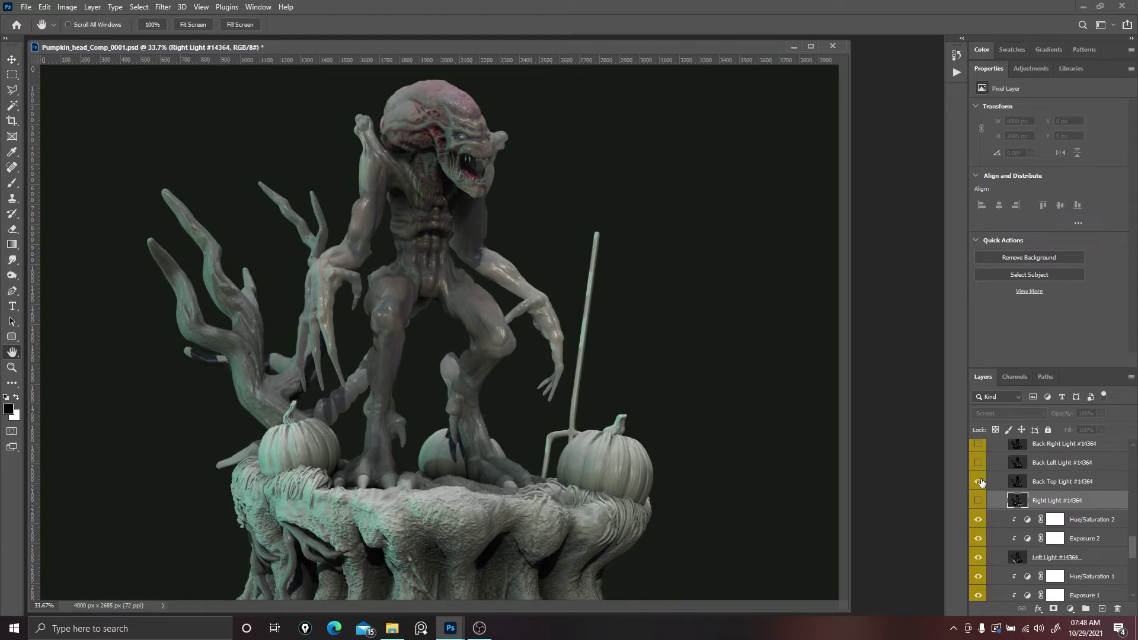
{"action": "left_click", "coordinate": [978, 482]}
{"action": "scroll", "coordinate": [979, 482], "scroll_direction": "up", "scroll_amount": 1}
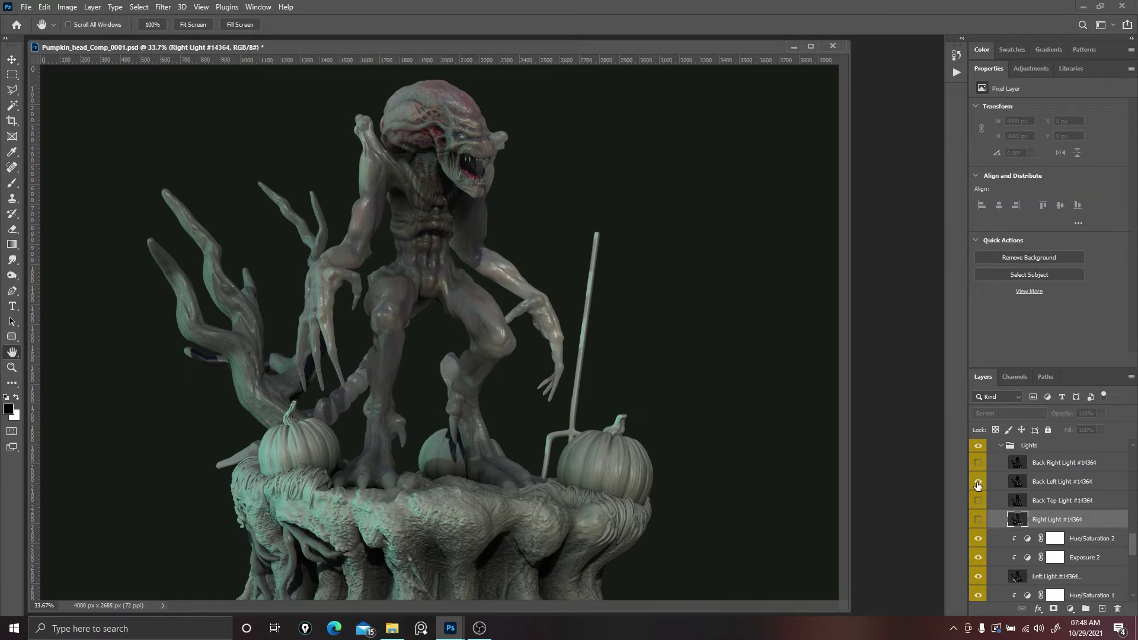
{"action": "left_click", "coordinate": [978, 482]}
Show the Back Right Light layer and clip an Exposure adjustment of about +3.39 to it.
{"action": "left_click", "coordinate": [978, 463]}
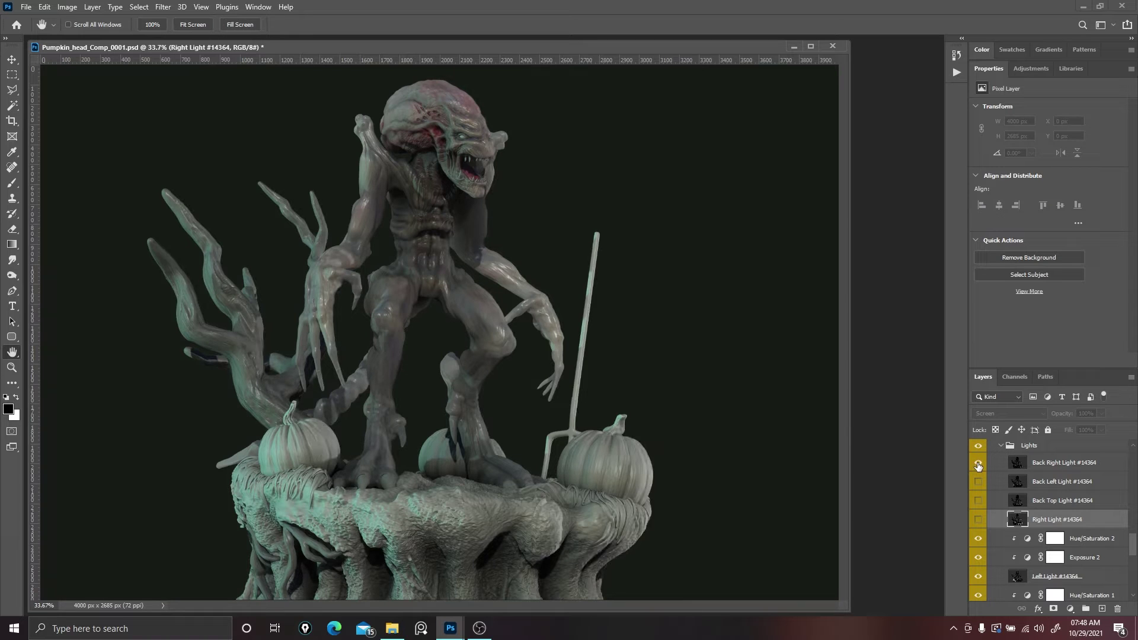
{"action": "left_click", "coordinate": [1064, 463]}
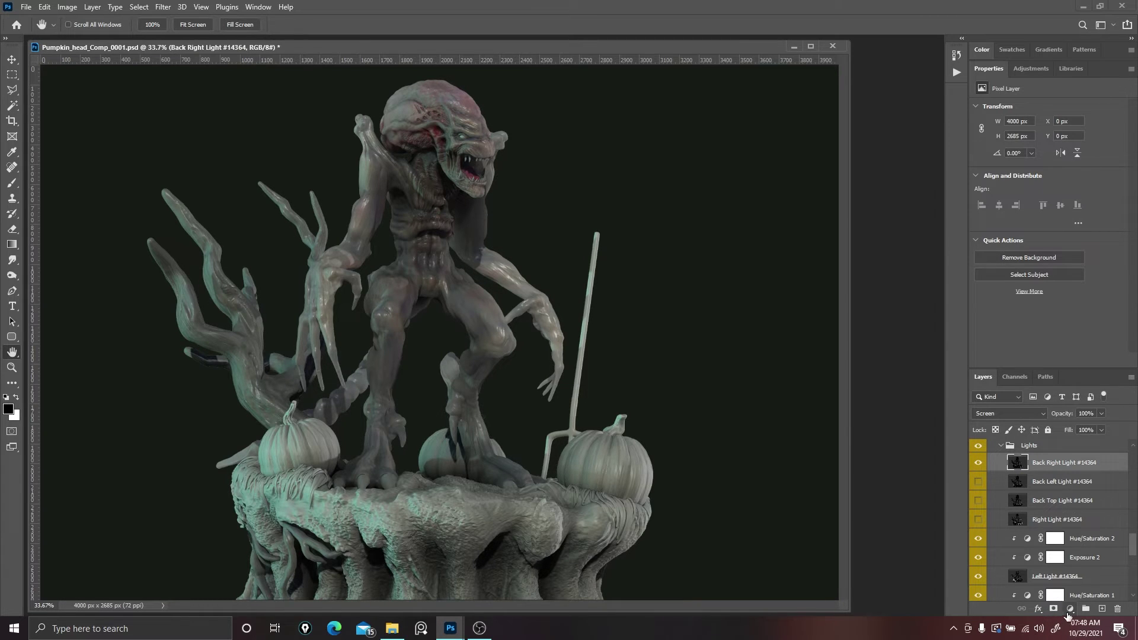
{"action": "left_click", "coordinate": [1069, 610]}
{"action": "left_click", "coordinate": [1058, 469]}
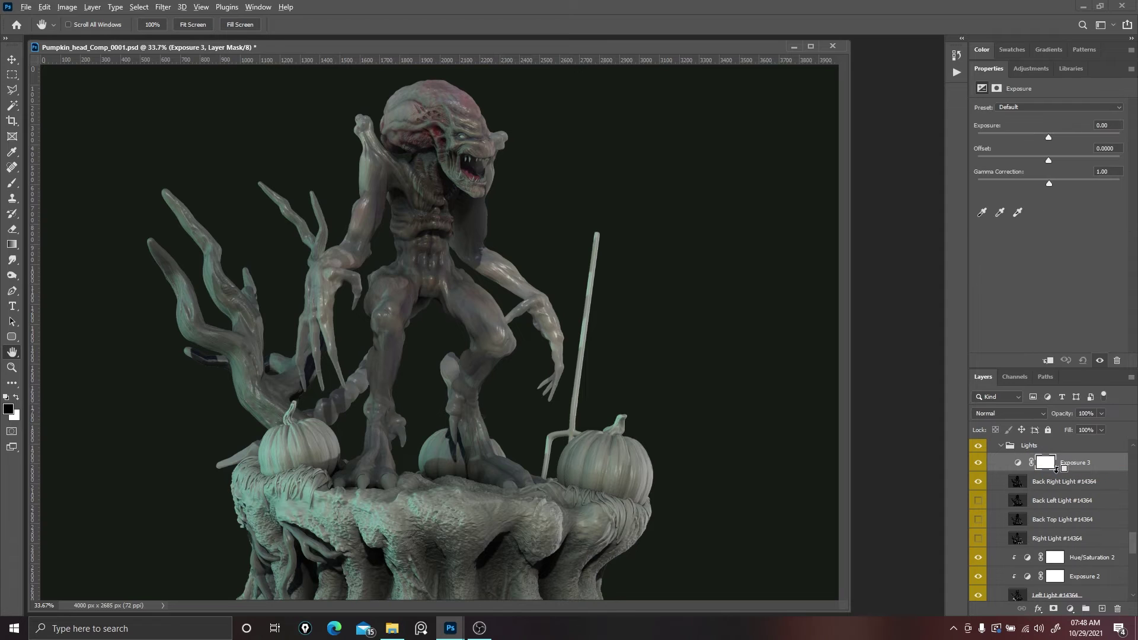
{"action": "left_click", "coordinate": [1021, 466]}
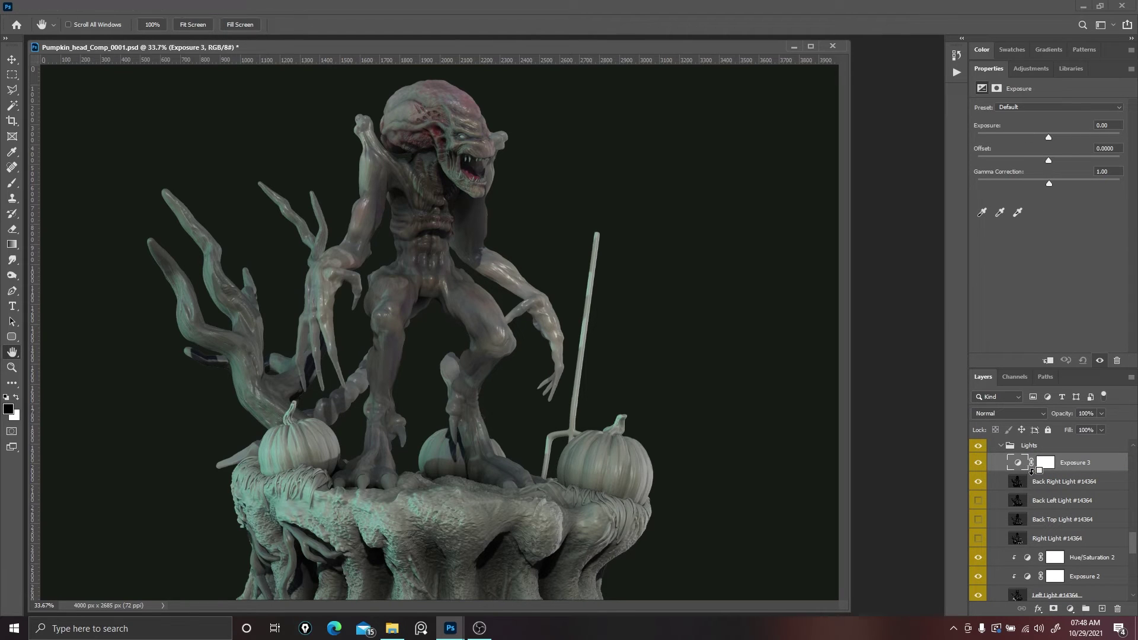
{"action": "left_click", "coordinate": [1032, 471], "text": "alt"}
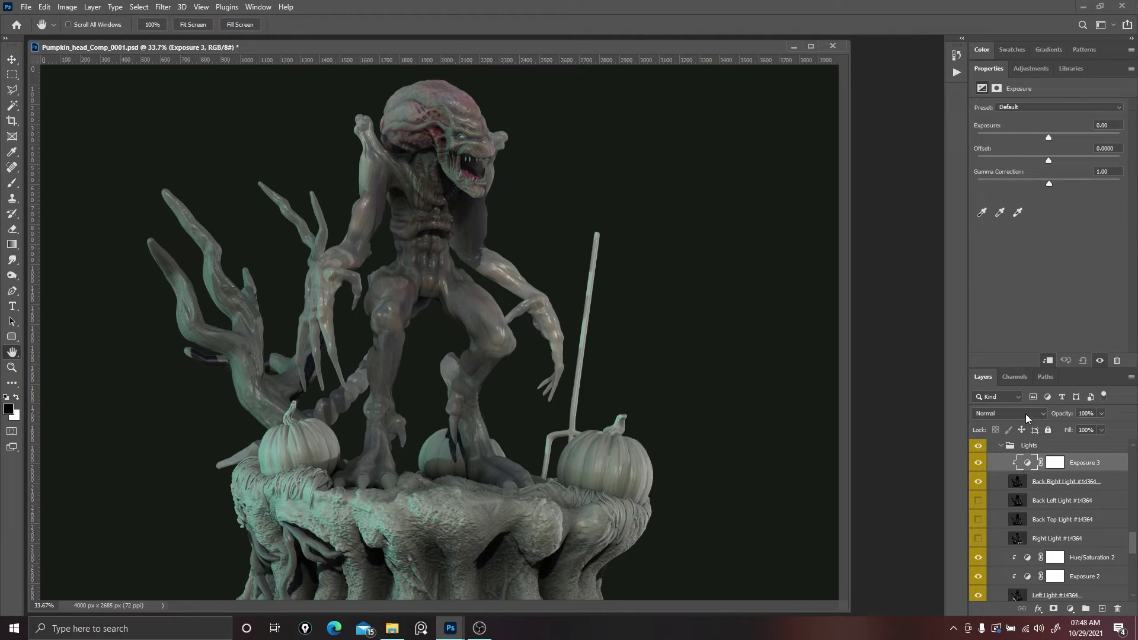
{"action": "left_click_drag", "start_coordinate": [1050, 136], "coordinate": [1085, 141]}
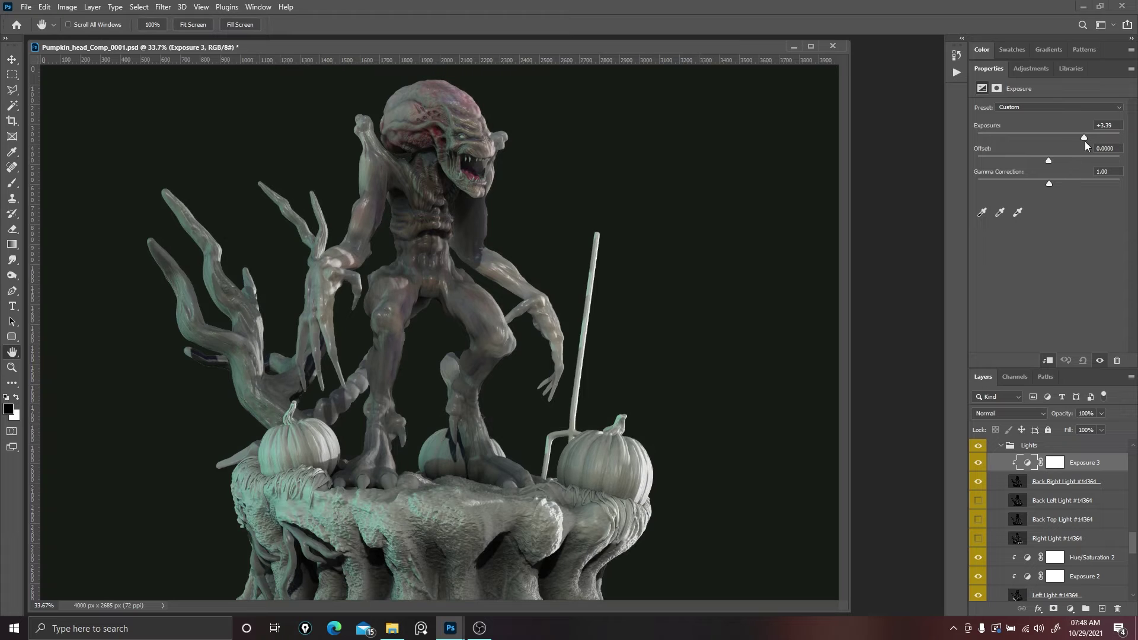
Add a Hue/Saturation adjustment above the Back Right Light's exposure and clip it to that light.
{"action": "left_click", "coordinate": [1070, 609]}
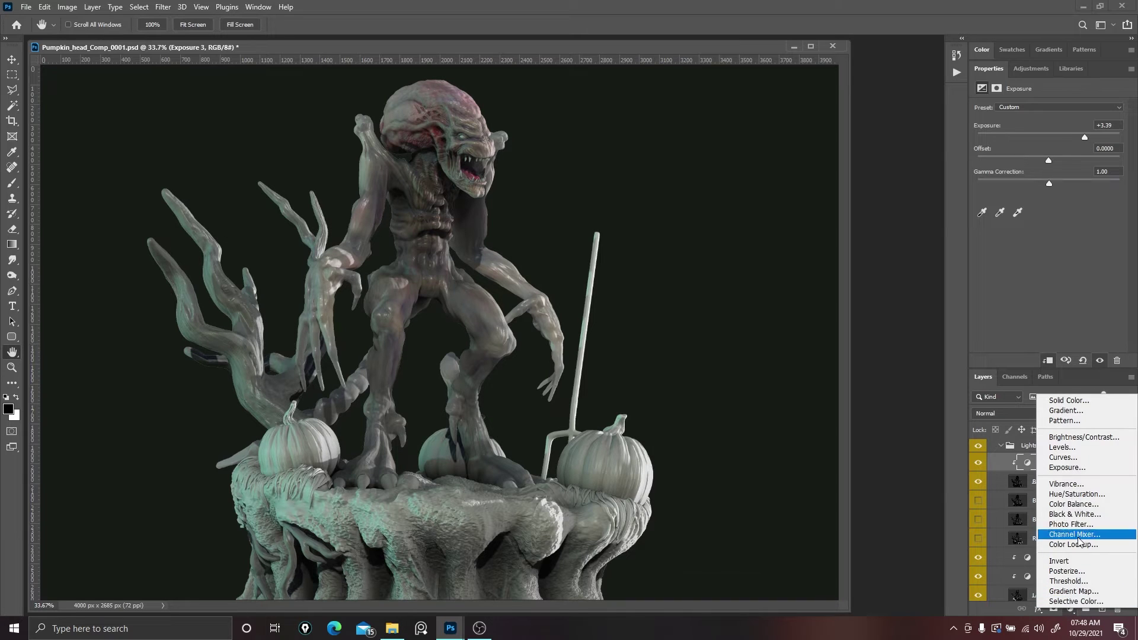
{"action": "left_click", "coordinate": [1089, 501]}
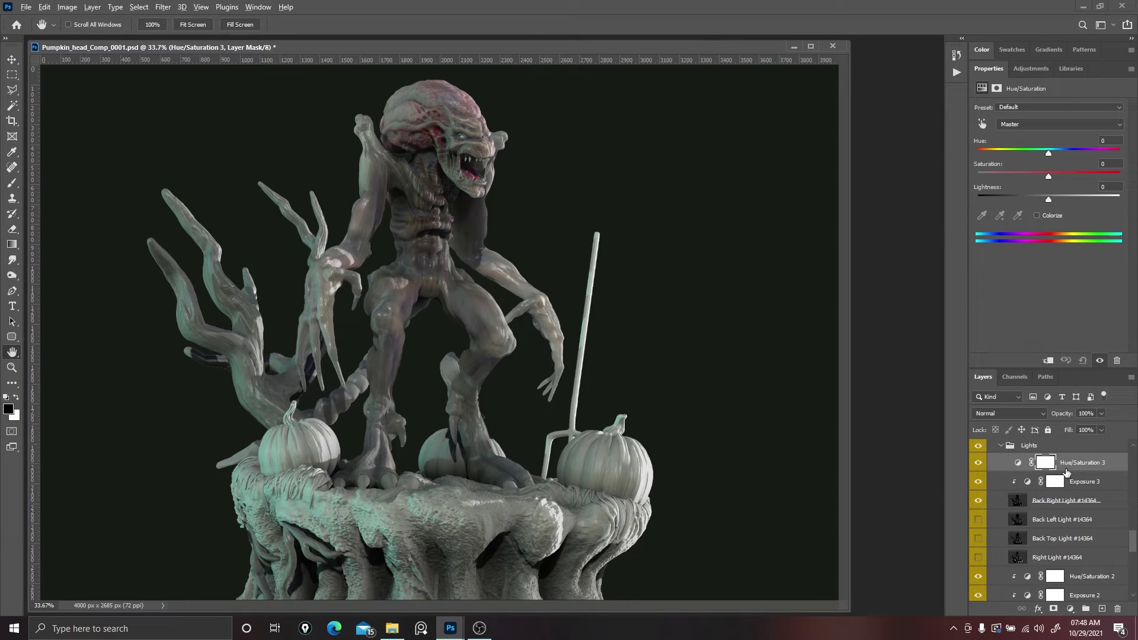
{"action": "left_click", "coordinate": [1067, 468], "text": "alt"}
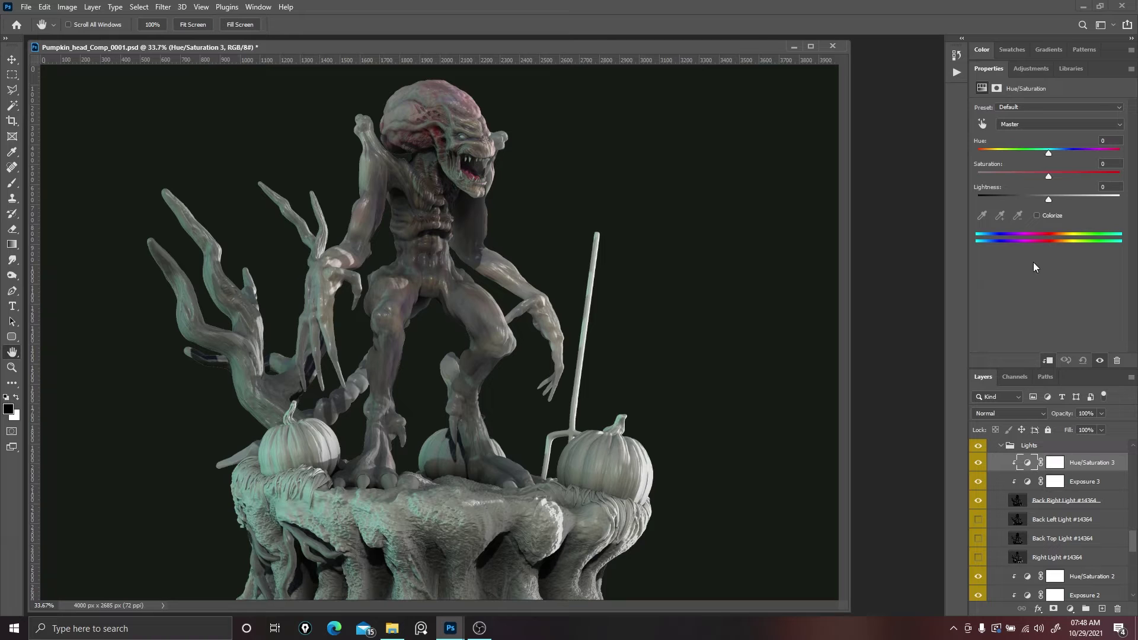
Colorize the Back Right Light blue, with hue about 211 and raised saturation.
{"action": "left_click", "coordinate": [1037, 216]}
{"action": "left_click_drag", "start_coordinate": [977, 153], "coordinate": [1073, 177]}
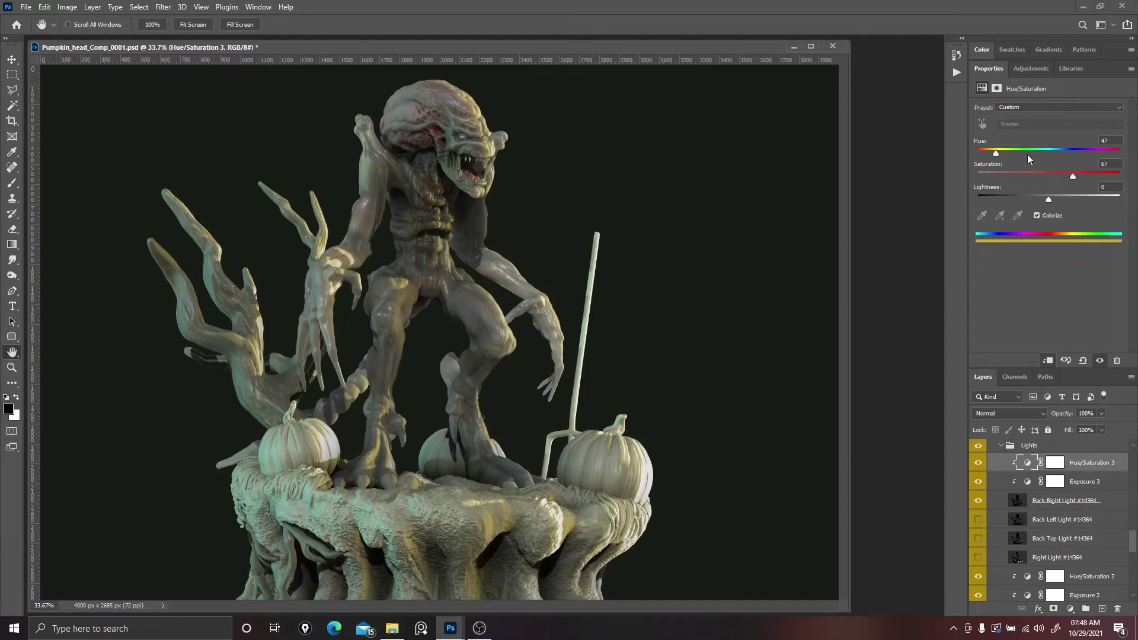
{"action": "left_click_drag", "start_coordinate": [996, 154], "coordinate": [1017, 154]}
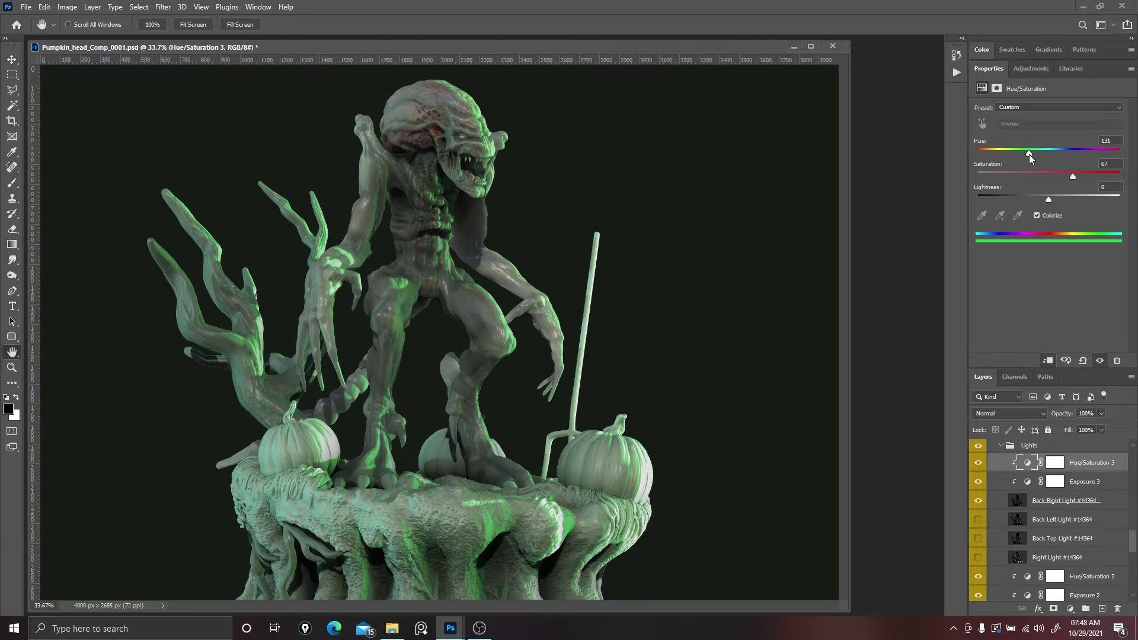
{"action": "left_click_drag", "start_coordinate": [1045, 157], "coordinate": [1076, 159]}
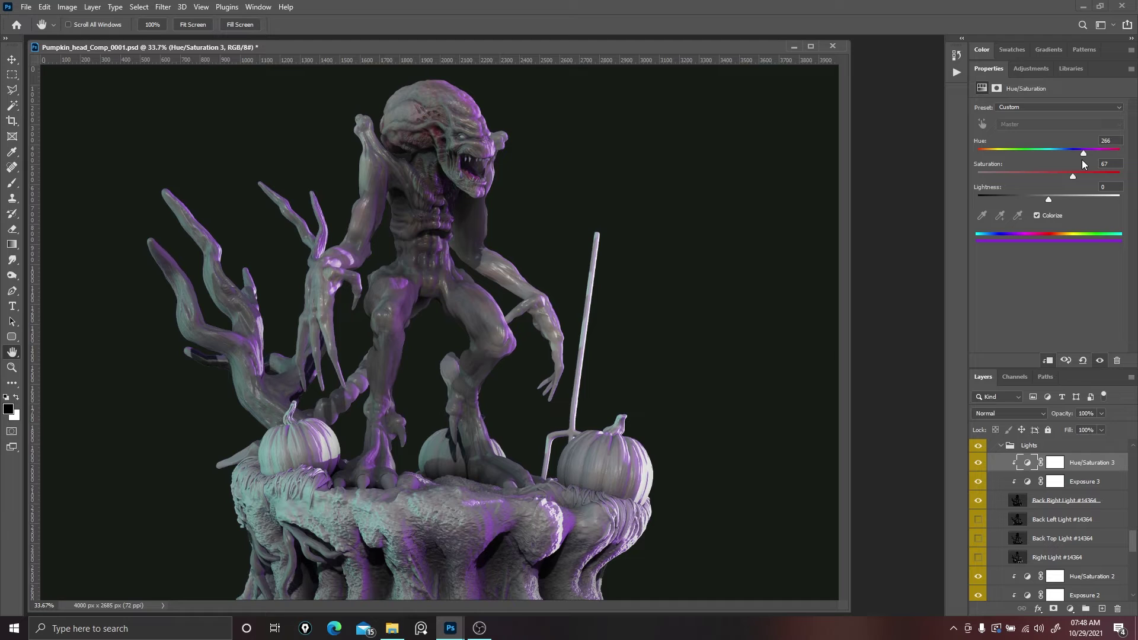
{"action": "mouse_move", "coordinate": [1078, 159]}
{"action": "left_mouse_down"}
{"action": "mouse_move", "coordinate": [1111, 164]}
{"action": "mouse_move", "coordinate": [1063, 161]}
{"action": "left_mouse_up"}
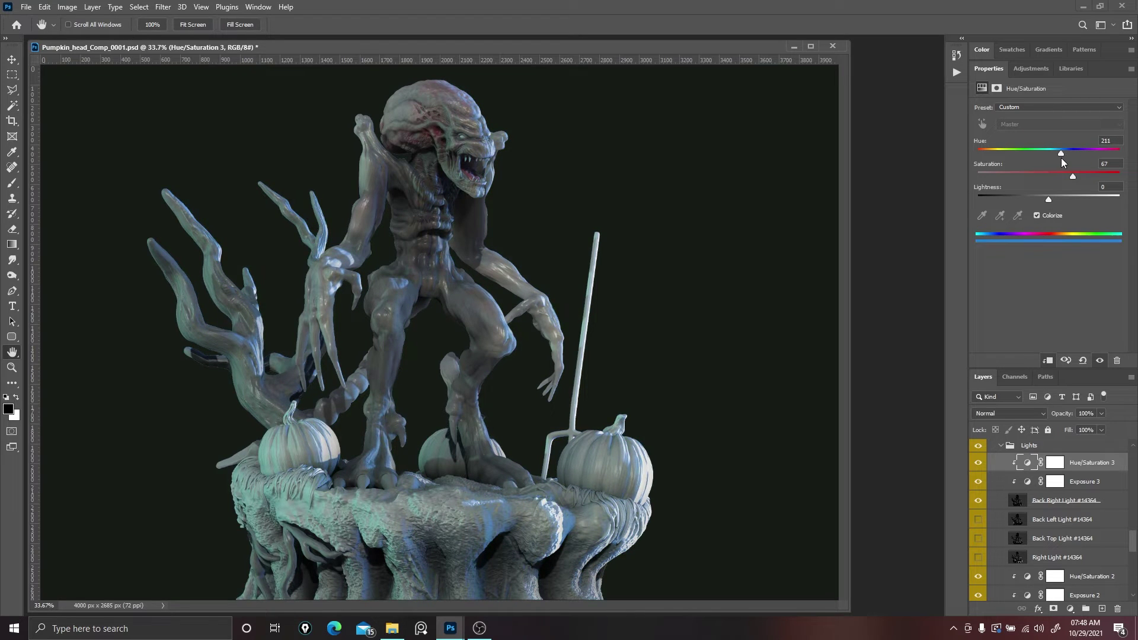
{"action": "left_click", "coordinate": [1097, 176]}
Reduce the Back Right Light's Exposure adjustment to +3.00.
{"action": "left_click", "coordinate": [1046, 482]}
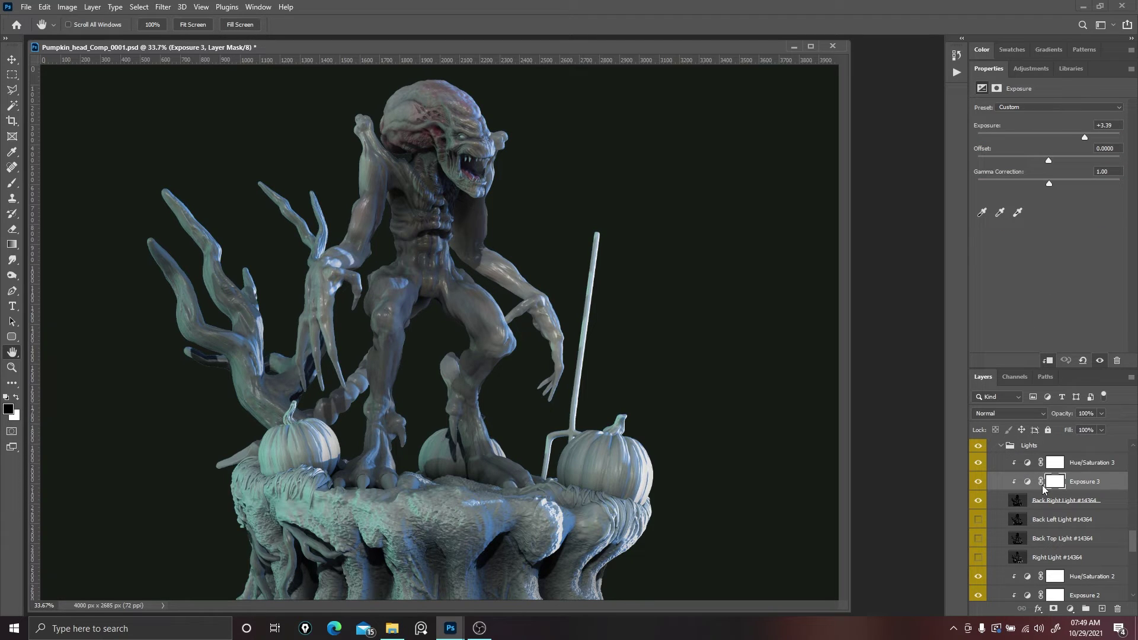
{"action": "mouse_move", "coordinate": [1085, 139]}
{"action": "left_mouse_down"}
{"action": "mouse_move", "coordinate": [1069, 137]}
{"action": "mouse_move", "coordinate": [1097, 137]}
{"action": "mouse_move", "coordinate": [1082, 138]}
{"action": "left_mouse_up"}
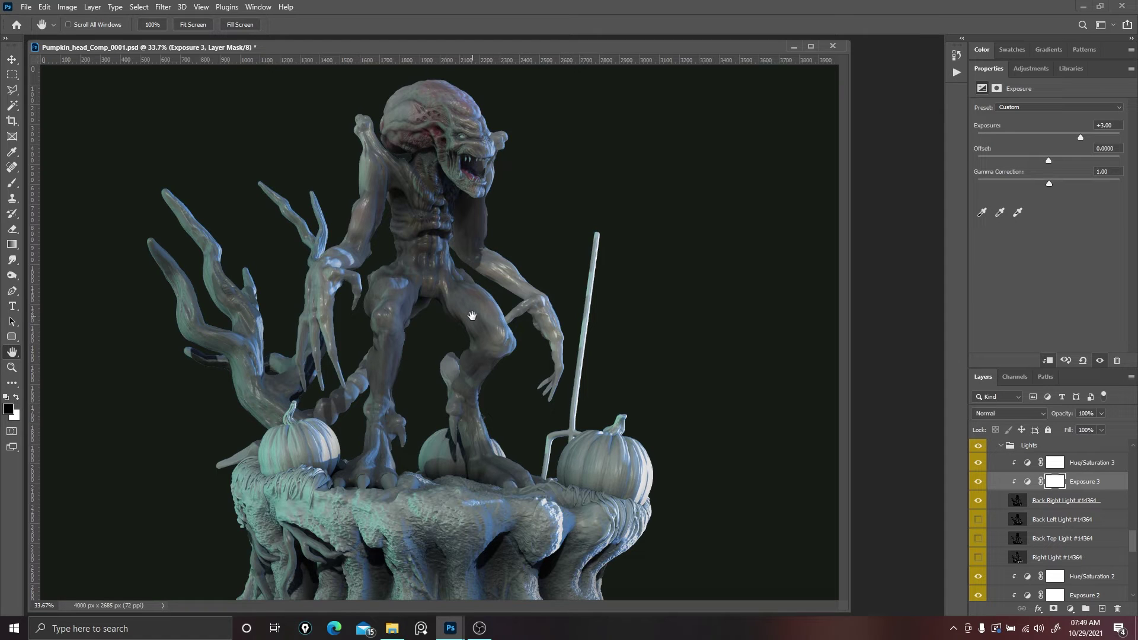
Inspect the whole composite at several zoom levels and compare it with and without the Back Right Light.
{"action": "scroll", "coordinate": [473, 317], "scroll_direction": "down", "scroll_amount": 3}
{"action": "scroll", "coordinate": [429, 198], "scroll_direction": "down", "scroll_amount": 1}
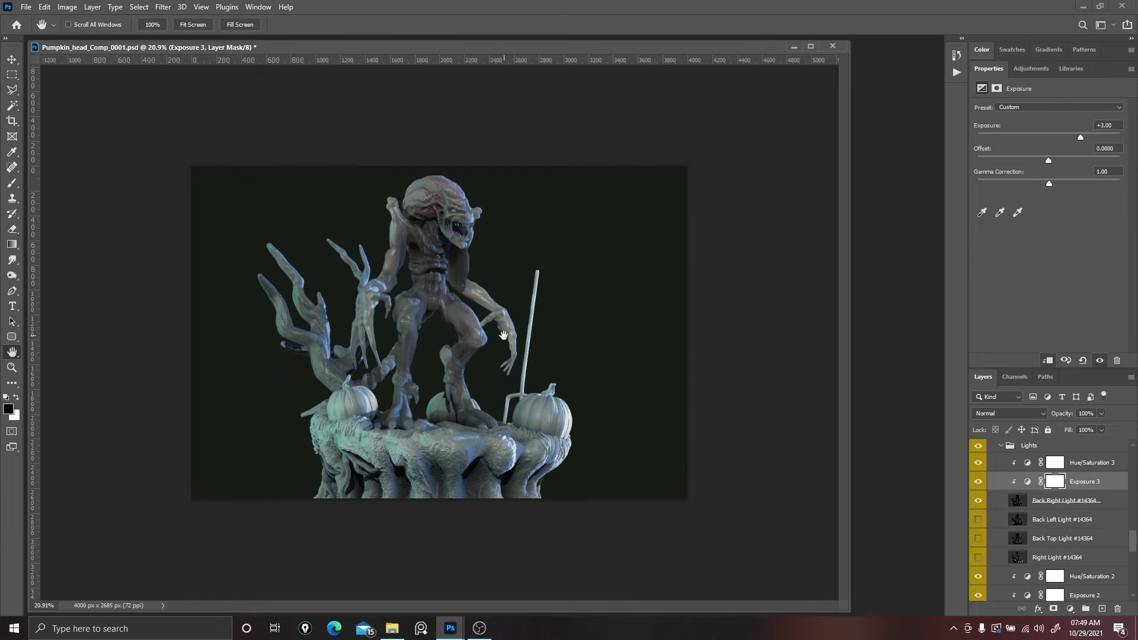
{"action": "scroll", "coordinate": [421, 290], "scroll_direction": "up", "scroll_amount": 2}
{"action": "scroll", "coordinate": [356, 273], "scroll_direction": "up", "scroll_amount": 3}
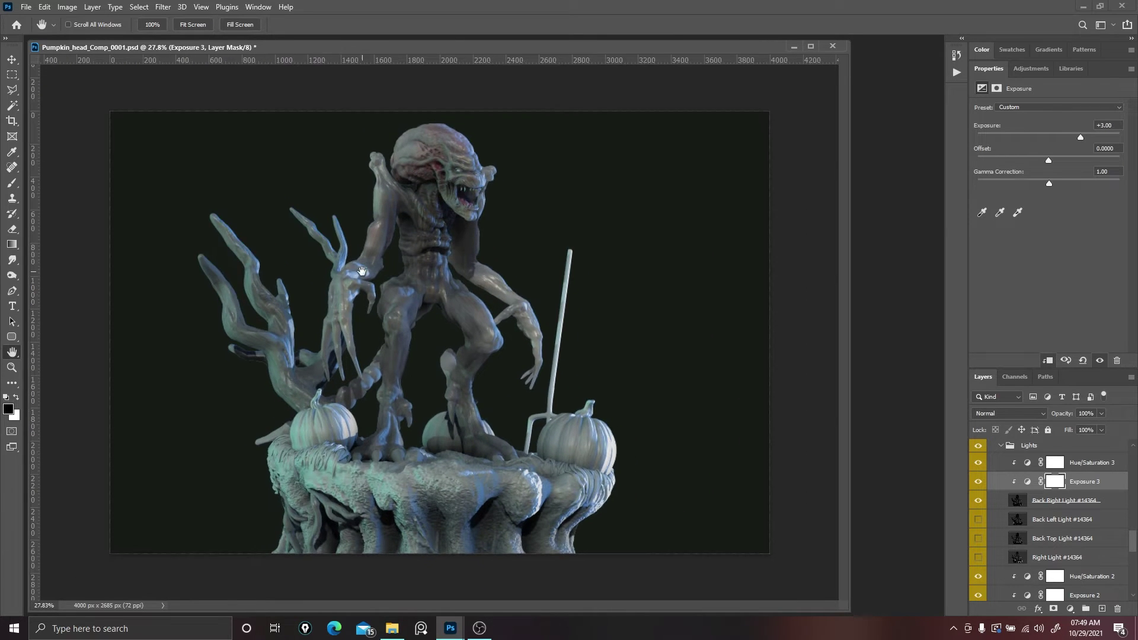
{"action": "scroll", "coordinate": [454, 188], "scroll_direction": "down", "scroll_amount": 1}
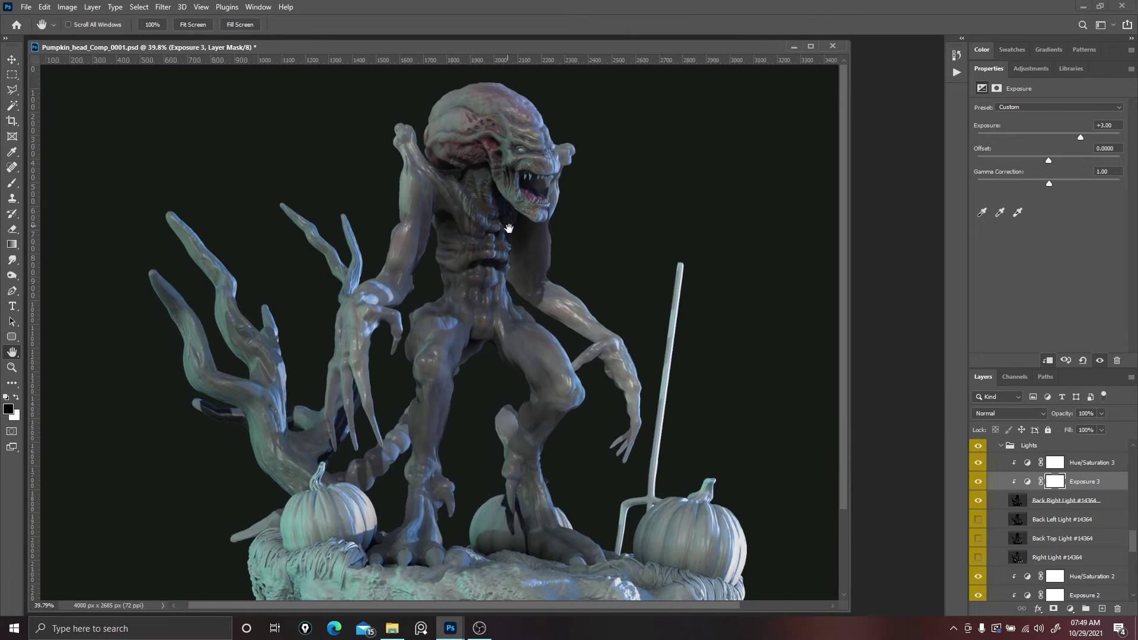
{"action": "right_click", "coordinate": [510, 234]}
{"action": "left_click", "coordinate": [524, 235]}
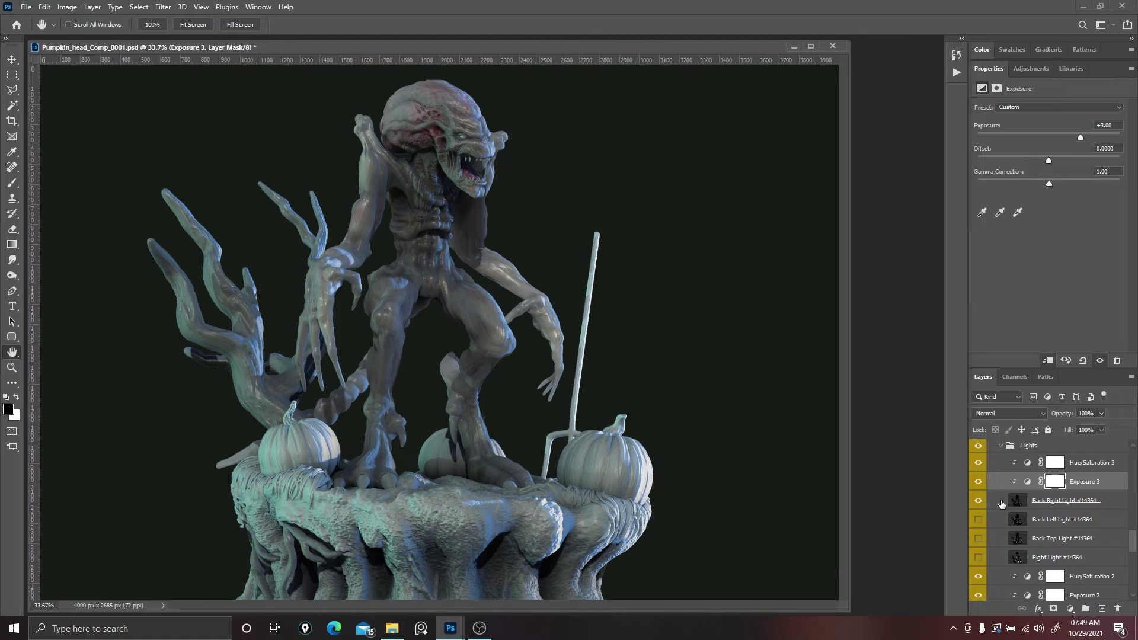
{"action": "left_click", "coordinate": [979, 501]}
{"action": "left_click", "coordinate": [979, 503]}
Compare the image with the Back Left Light layer shown and hidden, leaving that layer hidden.
{"action": "left_click", "coordinate": [1060, 524]}
{"action": "left_click", "coordinate": [978, 520]}
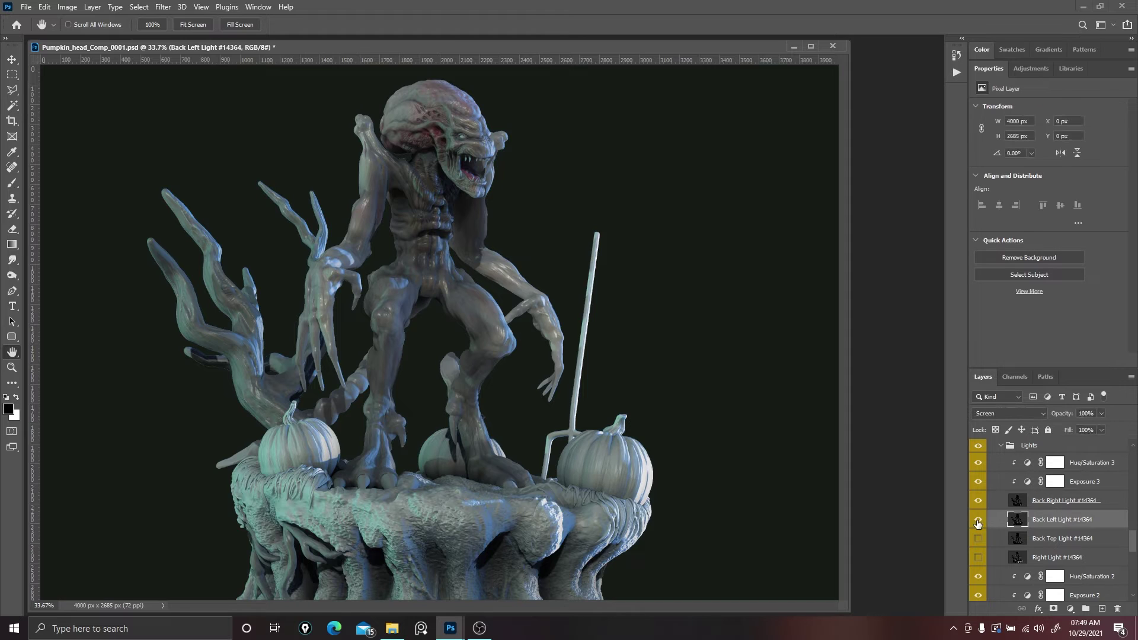
{"action": "left_click", "coordinate": [978, 521]}
{"action": "left_click", "coordinate": [978, 521]}
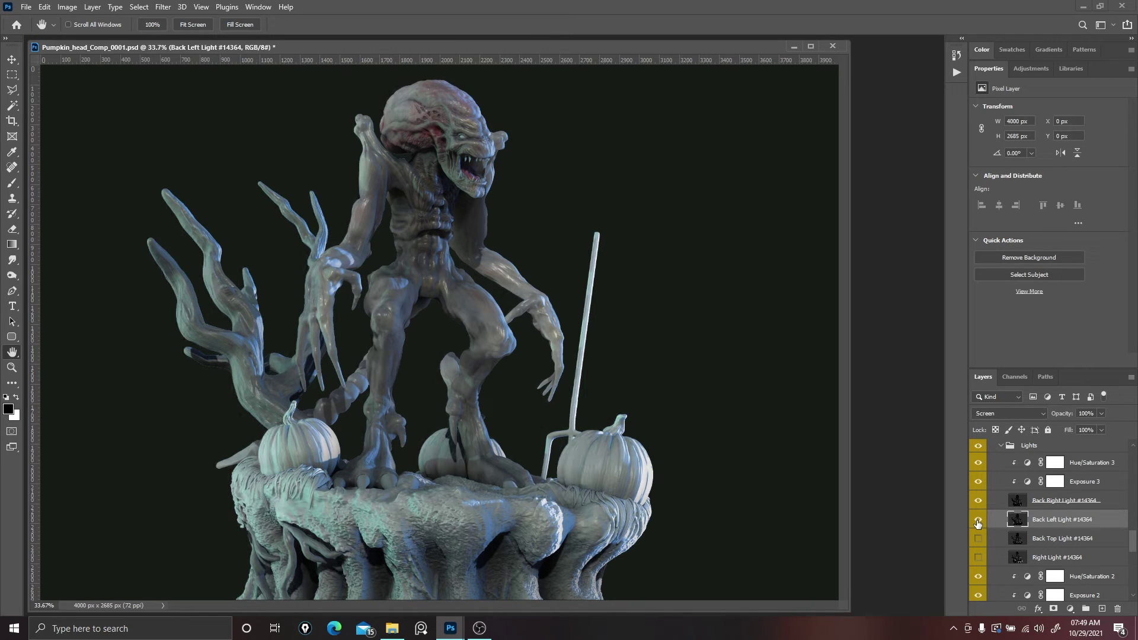
{"action": "left_click", "coordinate": [978, 521]}
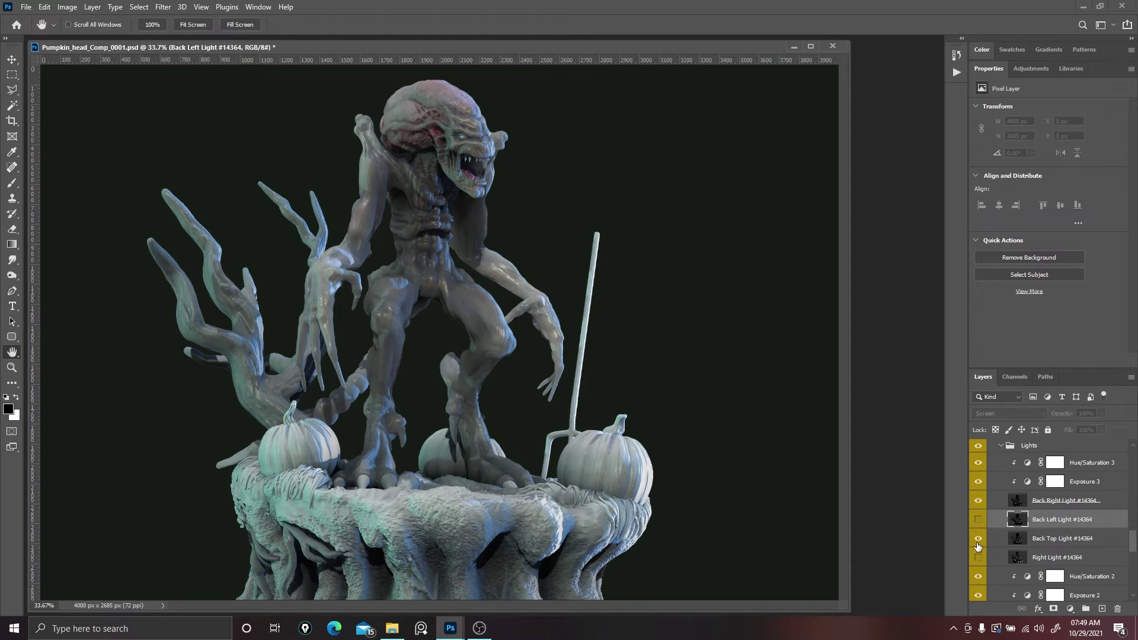
Add an Exposure adjustment above the Back Top Light layer and clip it to that light.
{"action": "left_click", "coordinate": [1058, 539]}
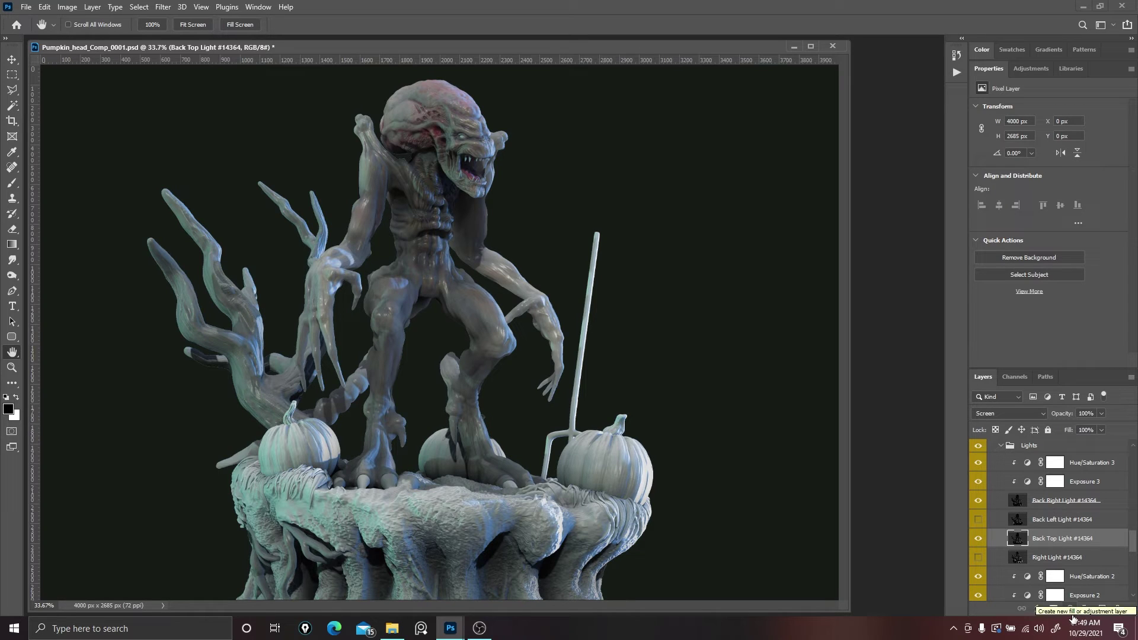
{"action": "left_click", "coordinate": [1071, 611]}
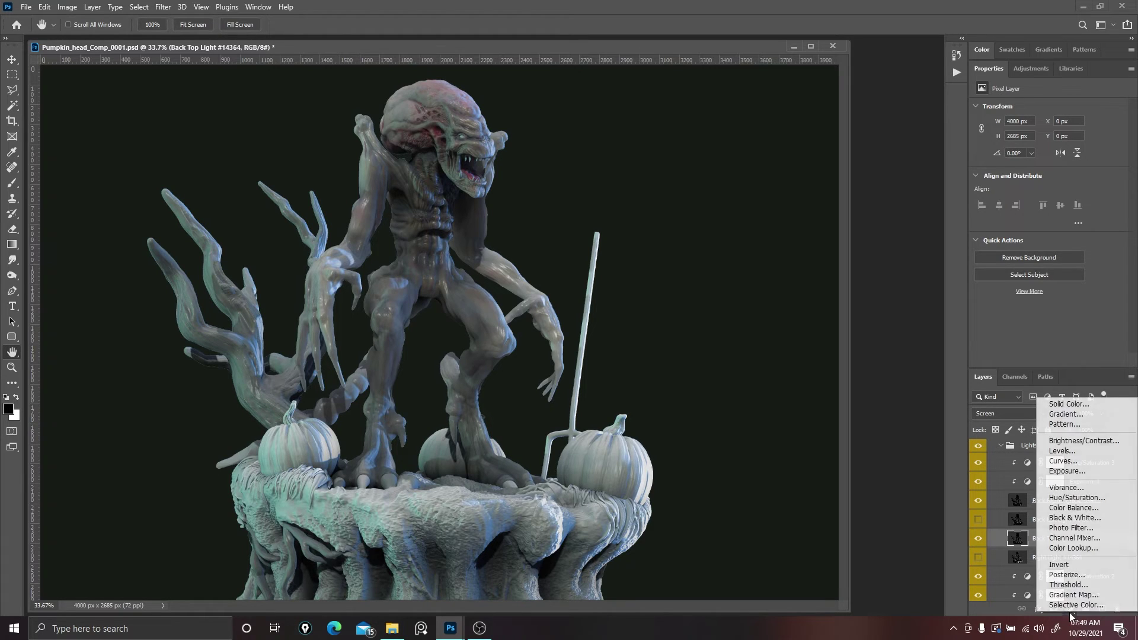
{"action": "left_click", "coordinate": [1074, 468]}
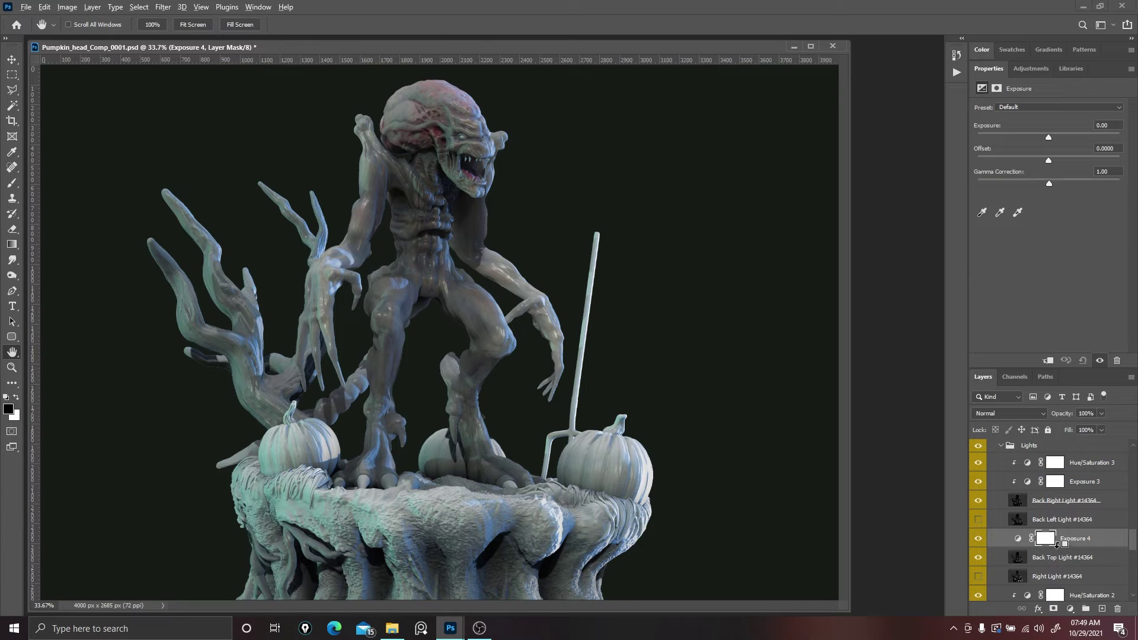
{"action": "left_click", "coordinate": [1058, 547], "text": "alt"}
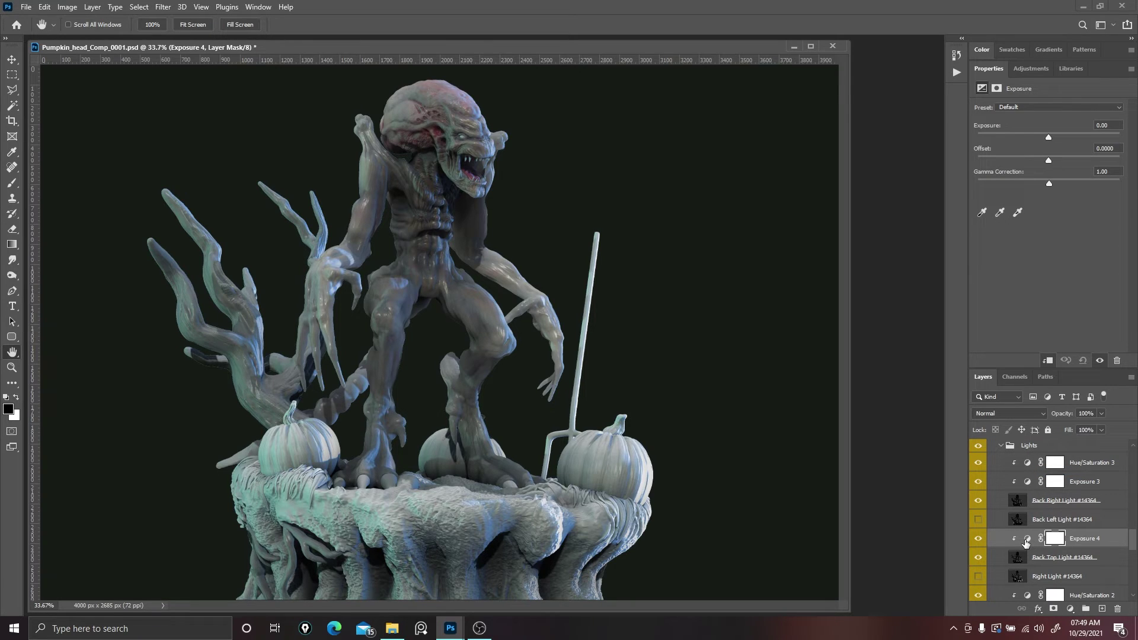
Raise the Back Top Light's clipped Exposure adjustment to +1.72.
{"action": "left_click", "coordinate": [1026, 540]}
{"action": "mouse_move", "coordinate": [1049, 137]}
{"action": "left_mouse_down"}
{"action": "mouse_move", "coordinate": [1083, 135]}
{"action": "mouse_move", "coordinate": [1048, 132]}
{"action": "mouse_move", "coordinate": [1067, 133]}
{"action": "left_mouse_up"}
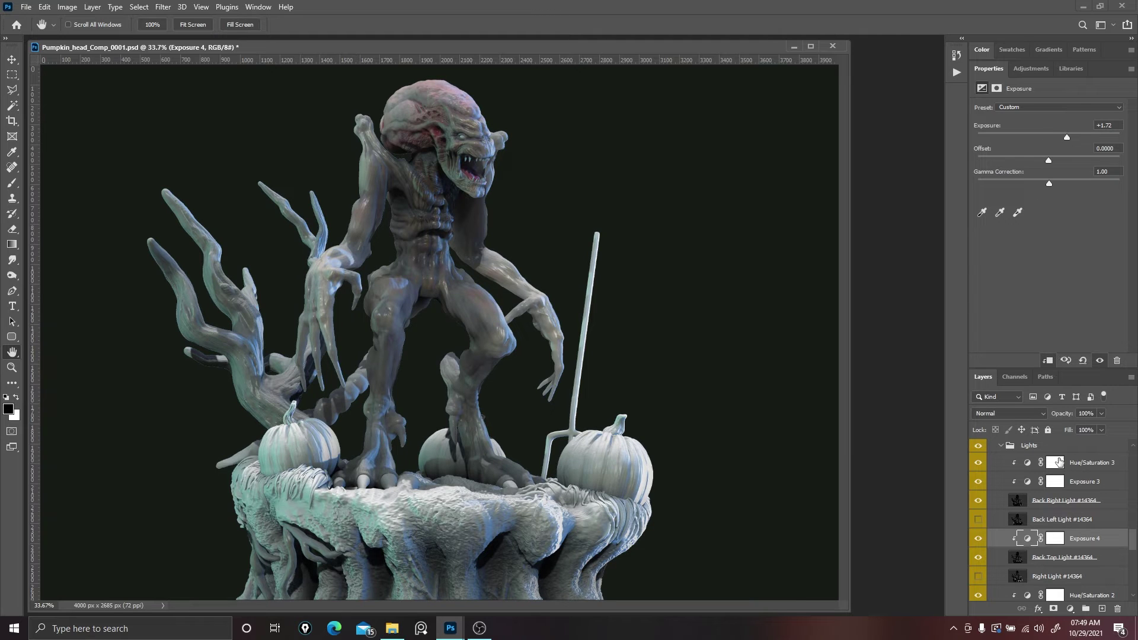
Add a Hue/Saturation adjustment clipped to the Back Top Light, colorized with hue 218 and saturation 43.
{"action": "left_click", "coordinate": [1070, 608]}
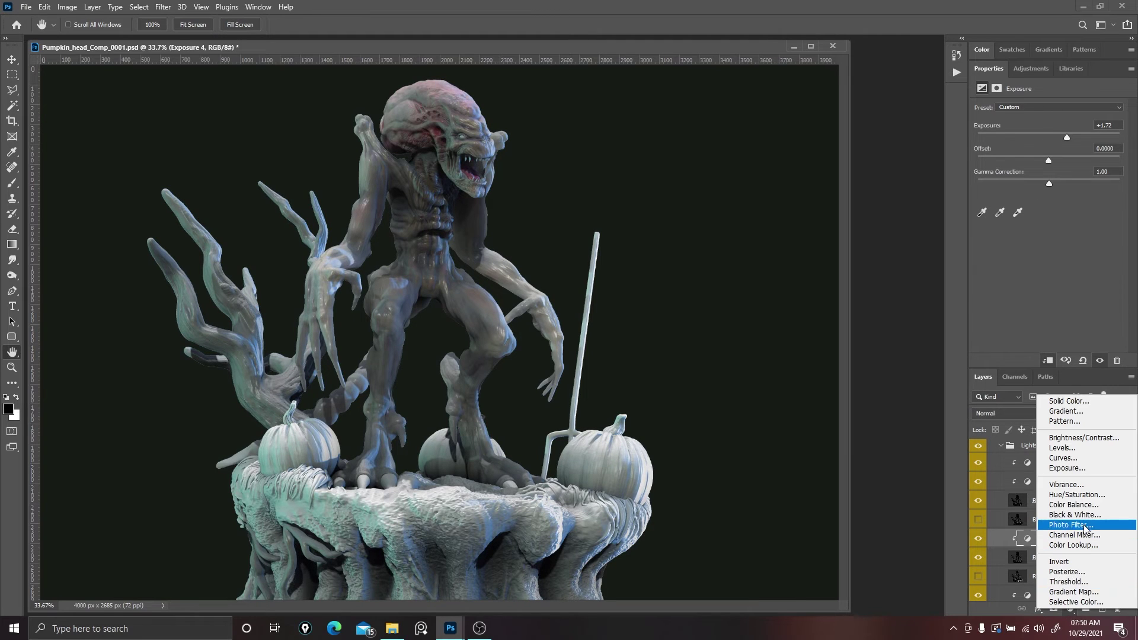
{"action": "left_click", "coordinate": [1090, 495]}
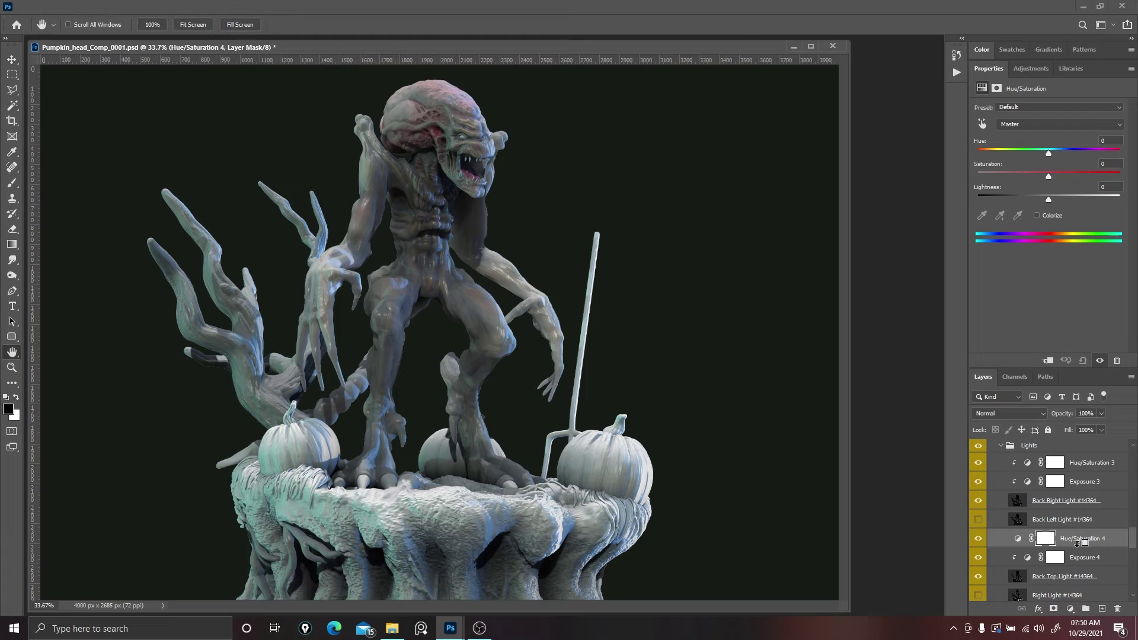
{"action": "left_click", "coordinate": [1081, 541]}
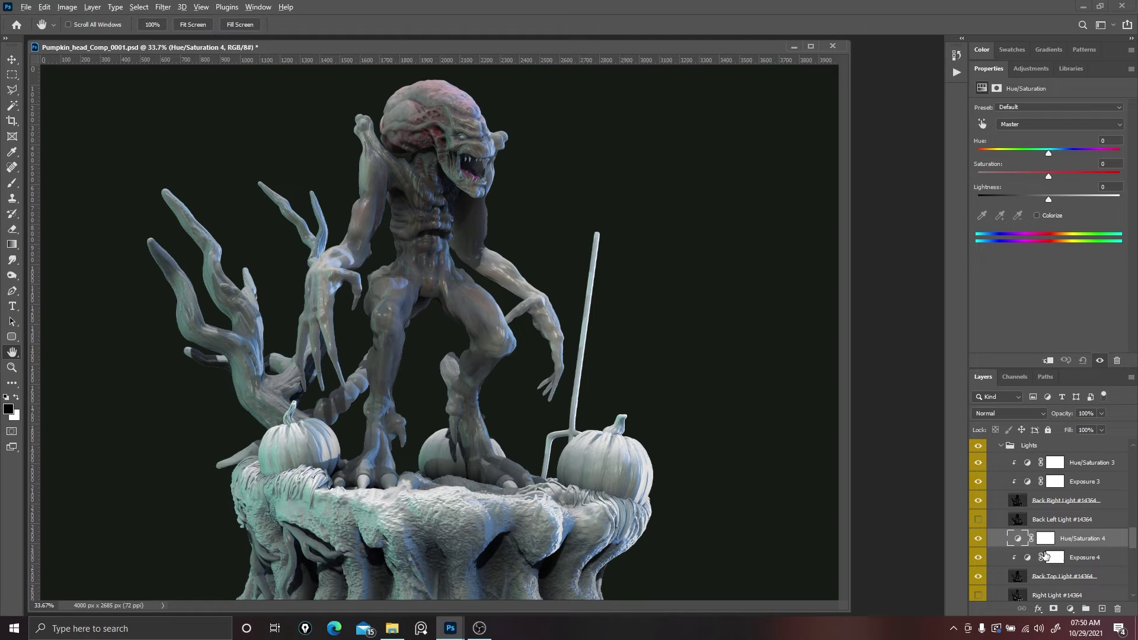
{"action": "left_click", "coordinate": [1045, 548], "text": "alt"}
{"action": "left_click", "coordinate": [1038, 216]}
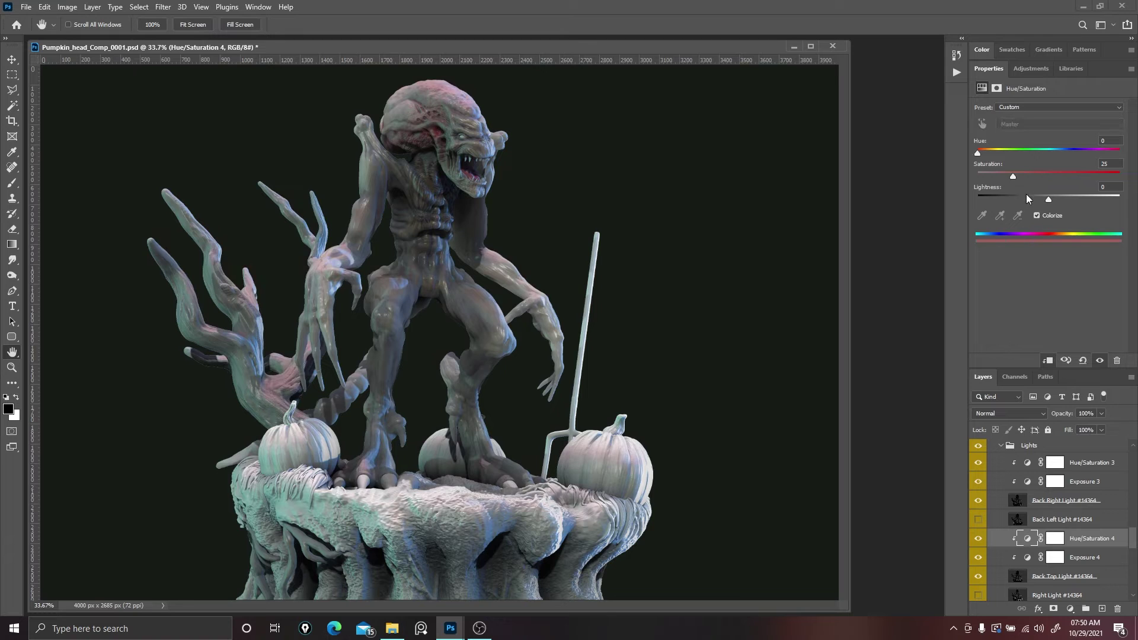
{"action": "left_click_drag", "start_coordinate": [998, 151], "coordinate": [1063, 151]}
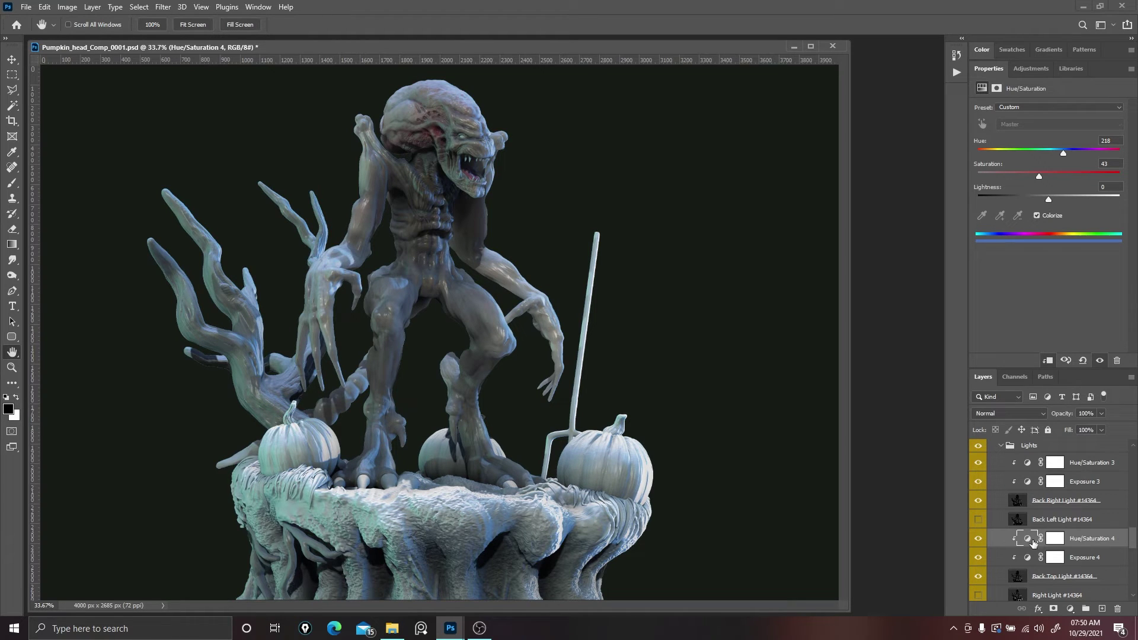
Rebalance the Back Top Light's Exposure adjustment, trying +2.50 and comparing with the light hidden, and settle on -0.11.
{"action": "left_click", "coordinate": [1027, 558]}
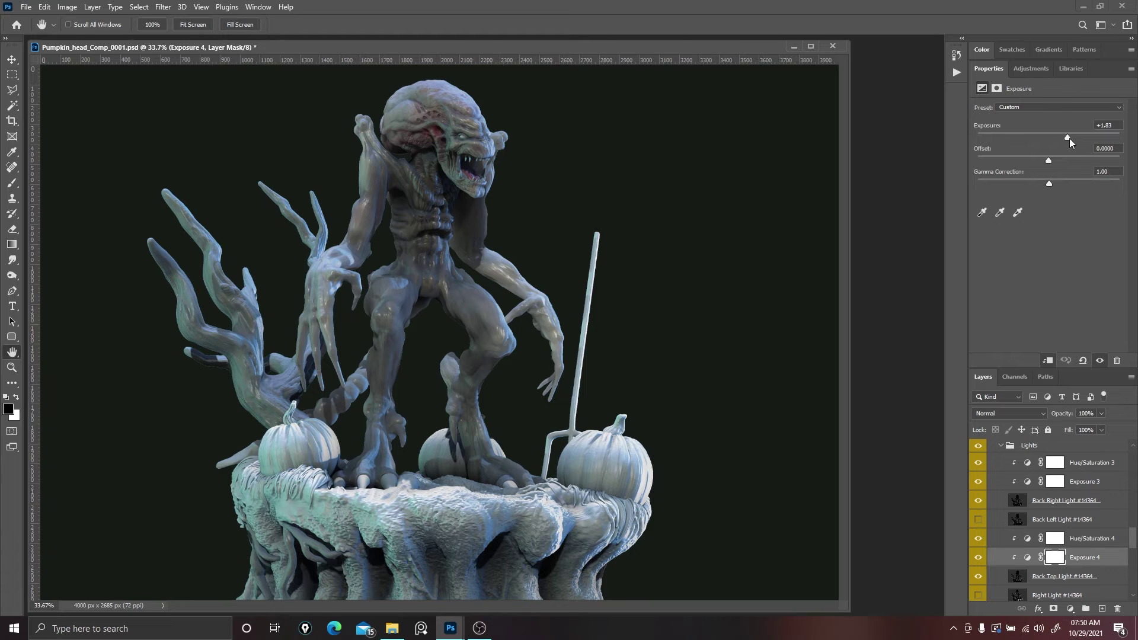
{"action": "mouse_move", "coordinate": [1069, 138]}
{"action": "left_mouse_down"}
{"action": "mouse_move", "coordinate": [1090, 140]}
{"action": "mouse_move", "coordinate": [1068, 139]}
{"action": "mouse_move", "coordinate": [1079, 140]}
{"action": "left_mouse_up"}
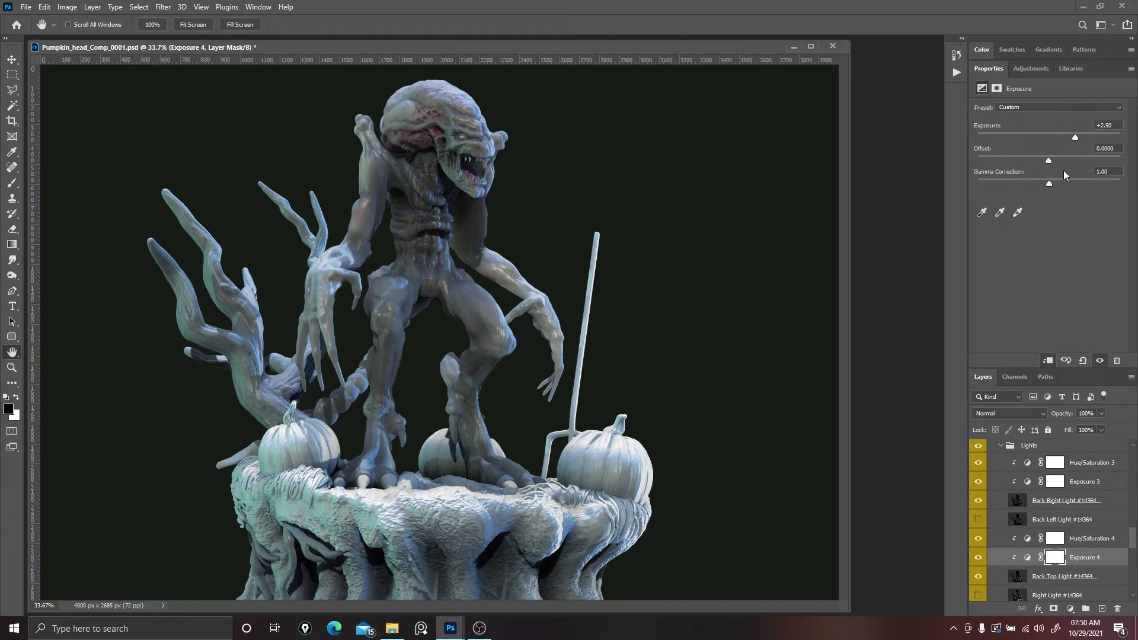
{"action": "left_click", "coordinate": [977, 582]}
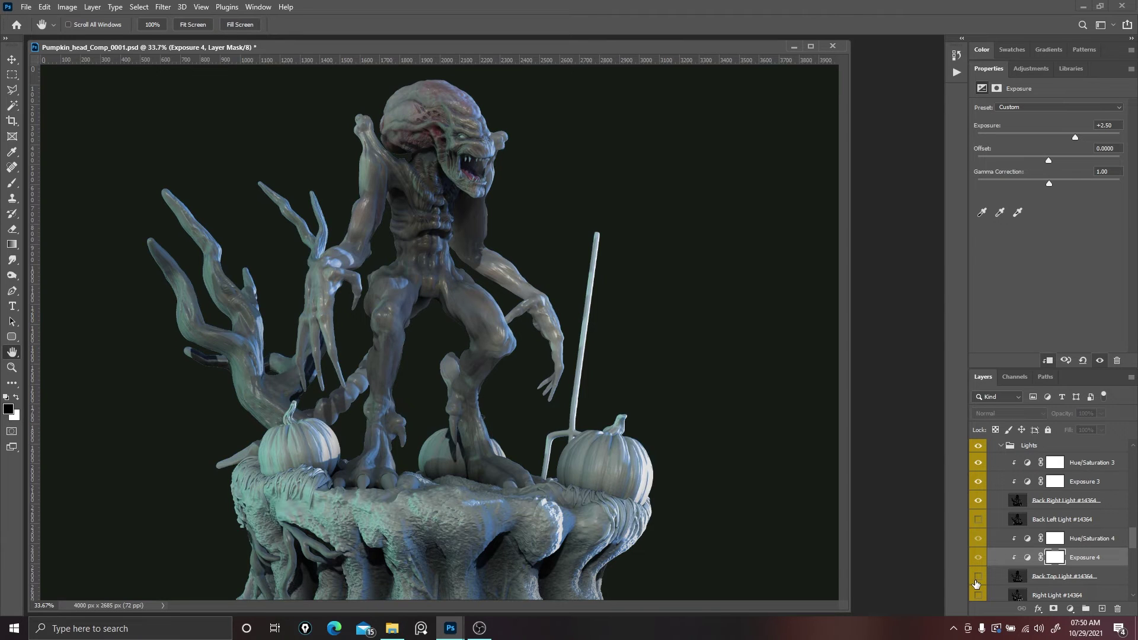
{"action": "left_click", "coordinate": [977, 582]}
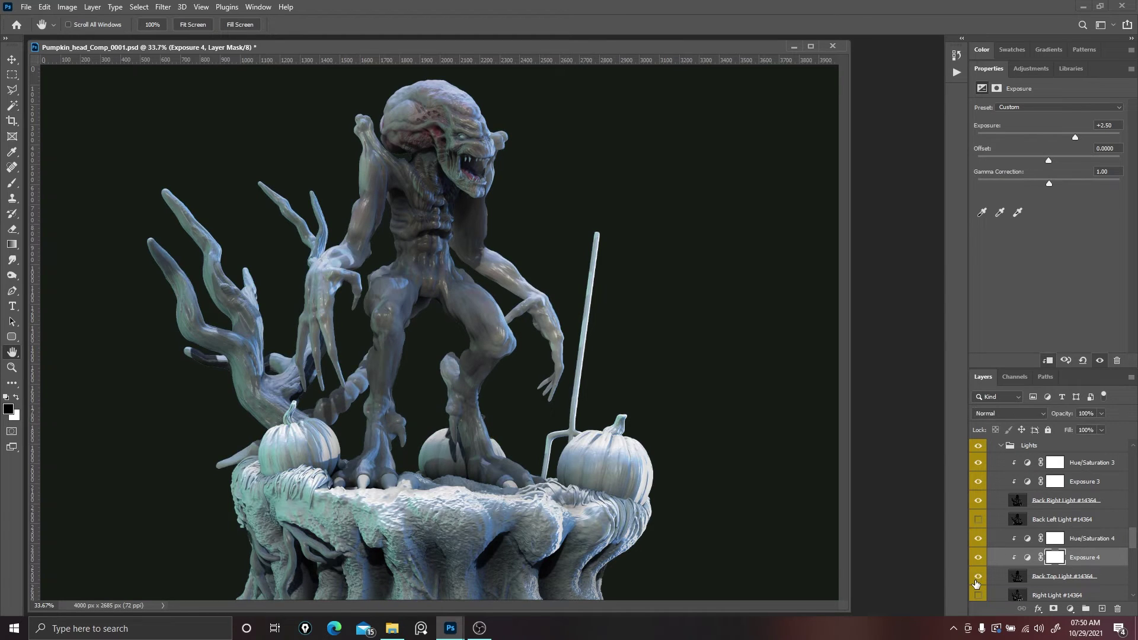
{"action": "left_click", "coordinate": [1022, 558]}
{"action": "mouse_move", "coordinate": [1064, 140]}
{"action": "left_mouse_down"}
{"action": "mouse_move", "coordinate": [1023, 138]}
{"action": "mouse_move", "coordinate": [1047, 143]}
{"action": "left_mouse_up"}
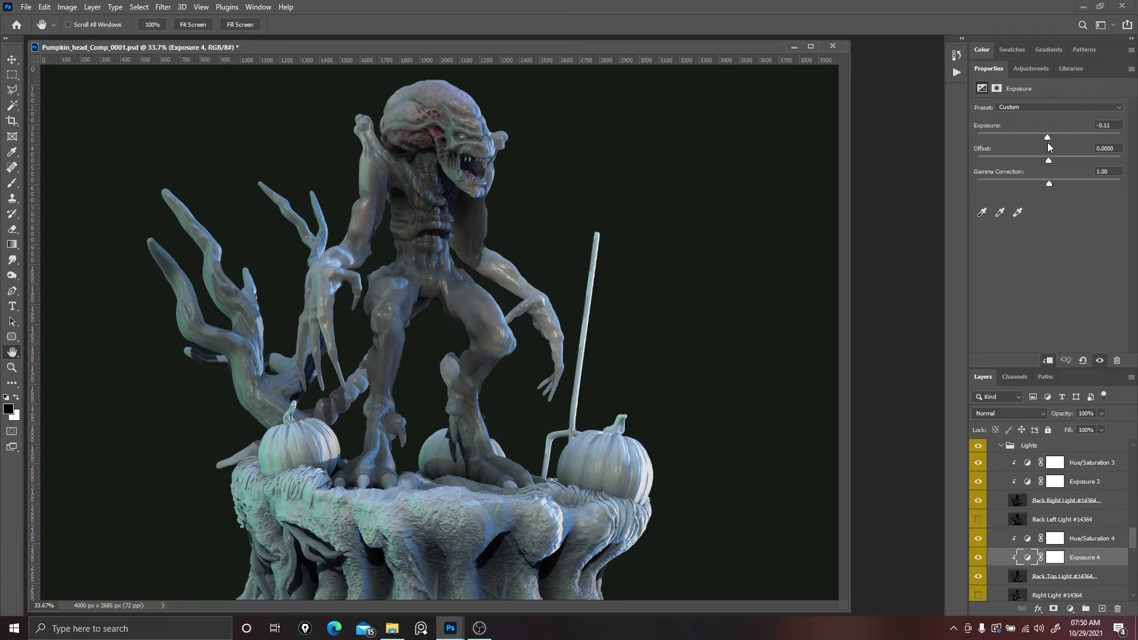
Inspect the whole composite in full-screen view at several zoom levels and return to the standard windowed view.
{"action": "right_click", "coordinate": [709, 278]}
{"action": "left_click", "coordinate": [729, 280]}
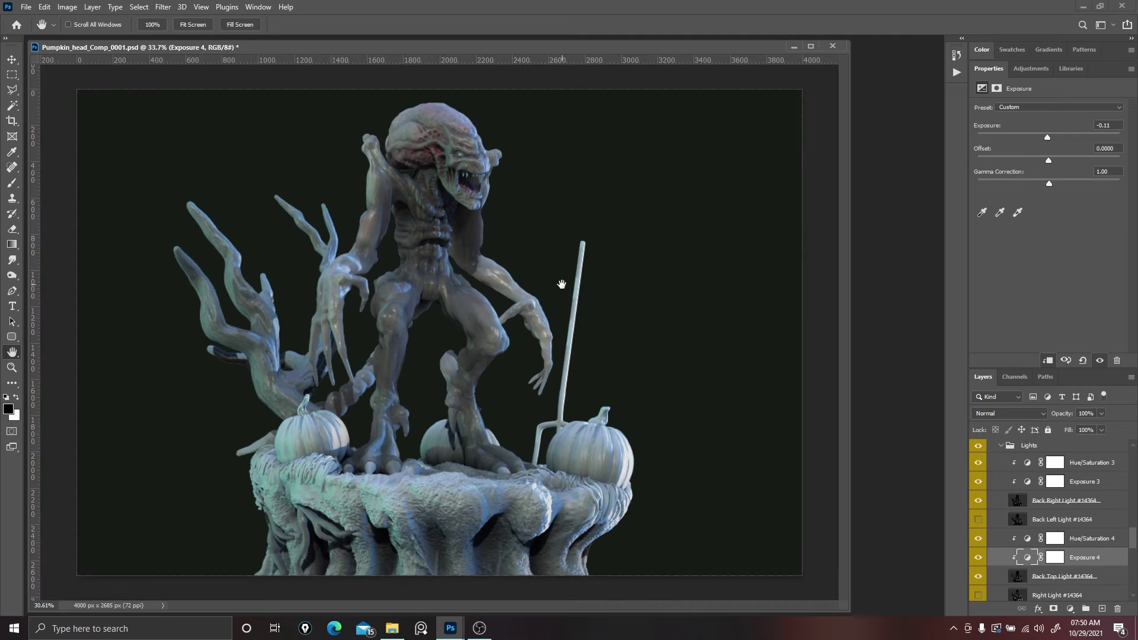
{"action": "key", "text": "f"}
{"action": "left_click_drag", "start_coordinate": [618, 237], "coordinate": [556, 241]}
{"action": "key", "text": "f"}
{"action": "key", "text": "ctrl+r"}
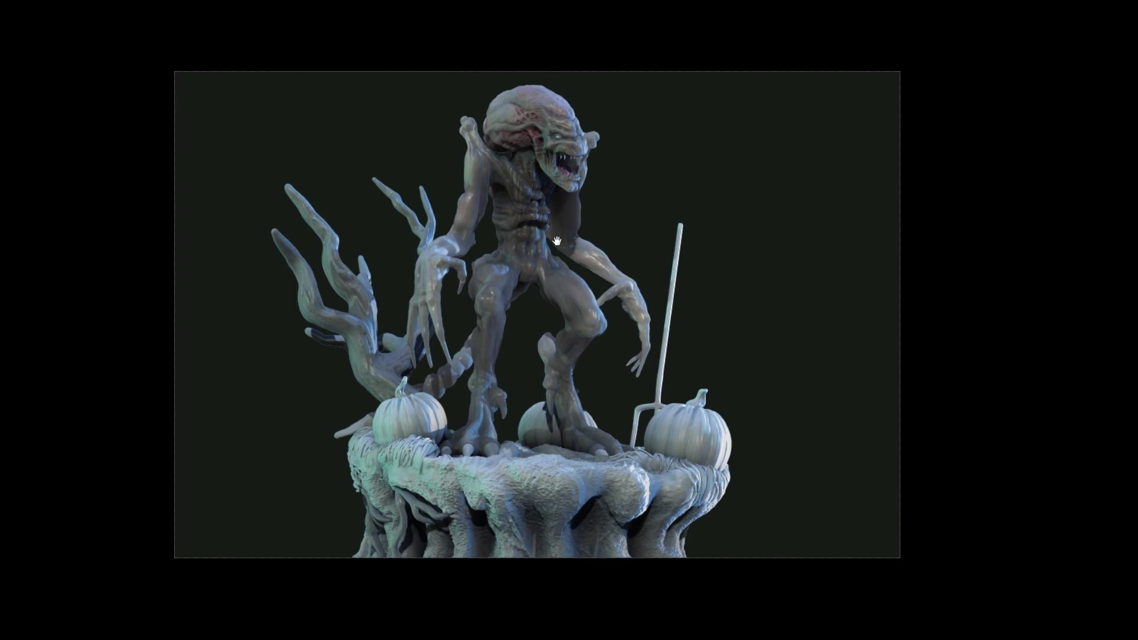
{"action": "scroll", "coordinate": [533, 173], "scroll_direction": "up", "scroll_amount": 3}
{"action": "scroll", "coordinate": [532, 174], "scroll_direction": "up", "scroll_amount": 5}
{"action": "left_click_drag", "start_coordinate": [533, 173], "coordinate": [534, 217]}
{"action": "right_click", "coordinate": [534, 218]}
{"action": "left_click", "coordinate": [555, 228]}
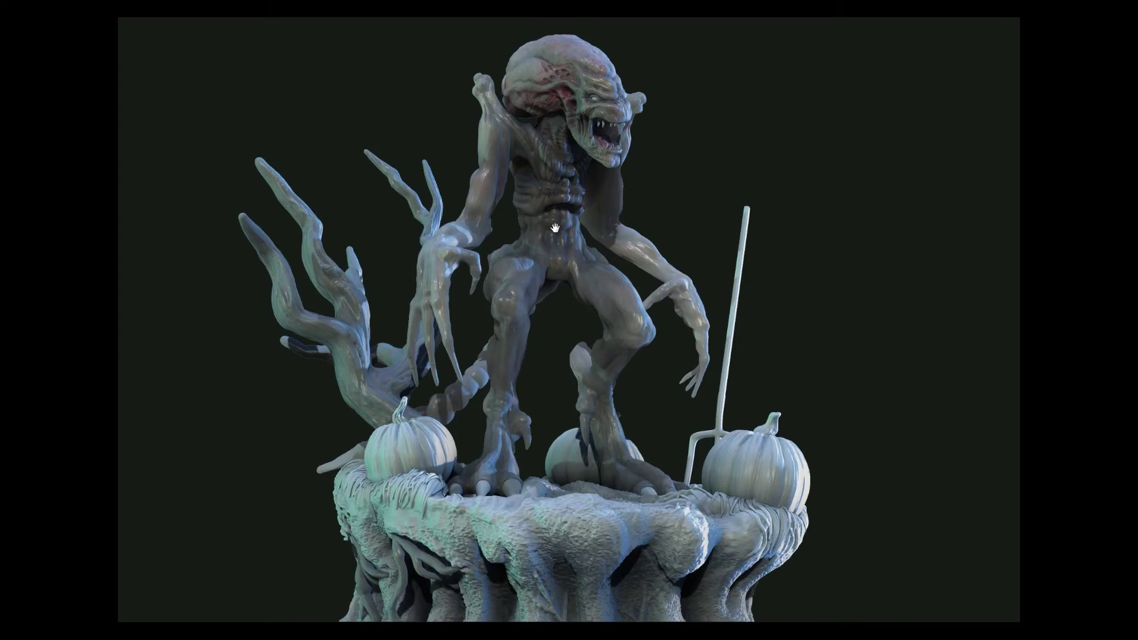
{"action": "key", "text": "f"}
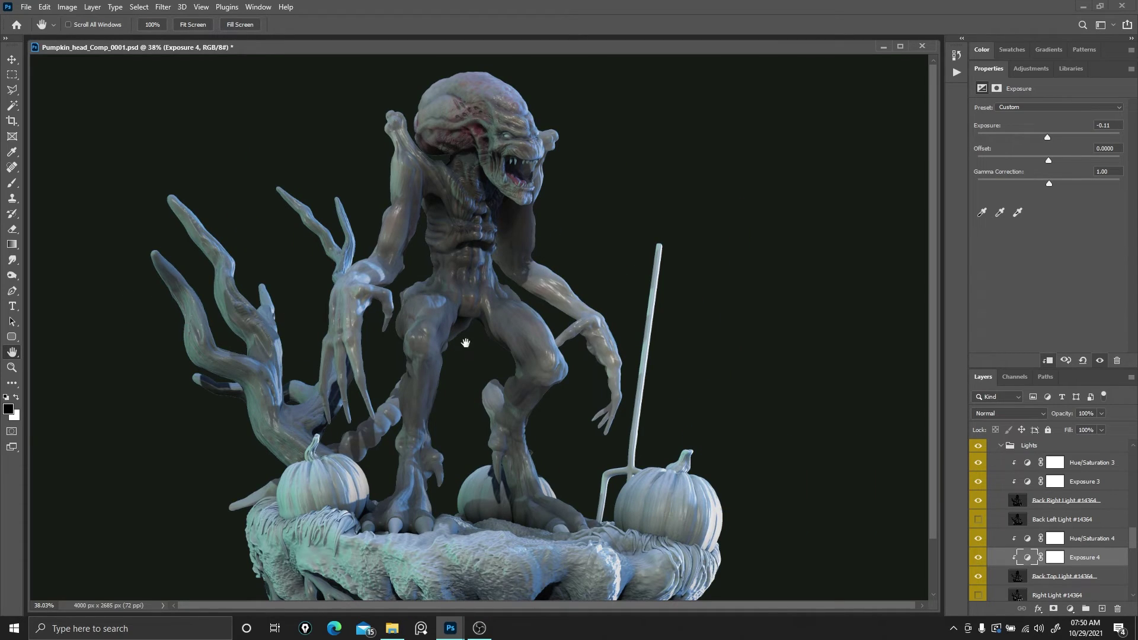
{"action": "right_click", "coordinate": [471, 307]}
{"action": "left_click", "coordinate": [477, 311]}
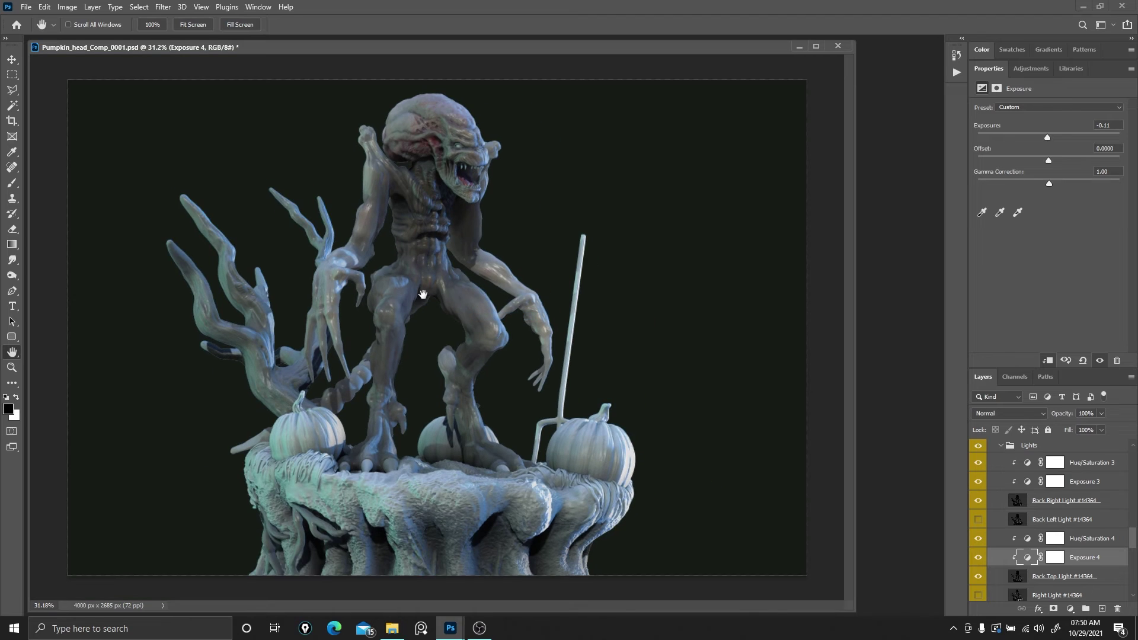
Compare the composite with and without the Lights group, leave the group shown and collapse it.
{"action": "scroll", "coordinate": [1014, 529], "scroll_direction": "up", "scroll_amount": 1}
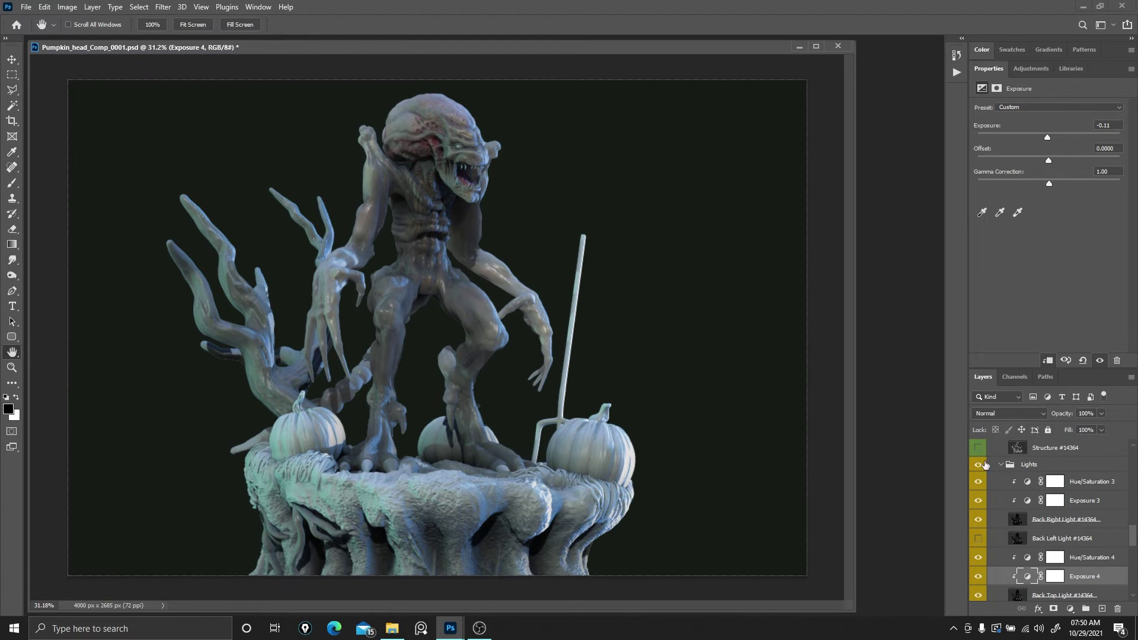
{"action": "left_click", "coordinate": [979, 465]}
{"action": "left_click", "coordinate": [978, 465]}
{"action": "left_click", "coordinate": [1000, 466]}
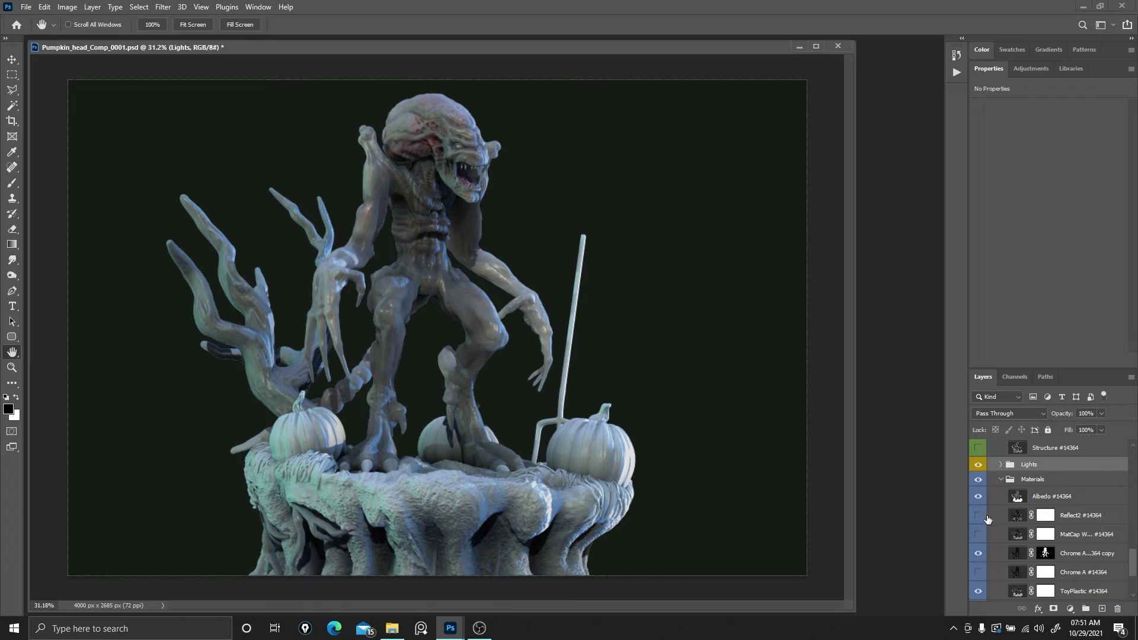
Show the Reflect2 layer directly below Albedo in the Materials group, comparing the image with it shown and hidden.
{"action": "left_click", "coordinate": [1043, 495]}
{"action": "left_click", "coordinate": [1073, 518]}
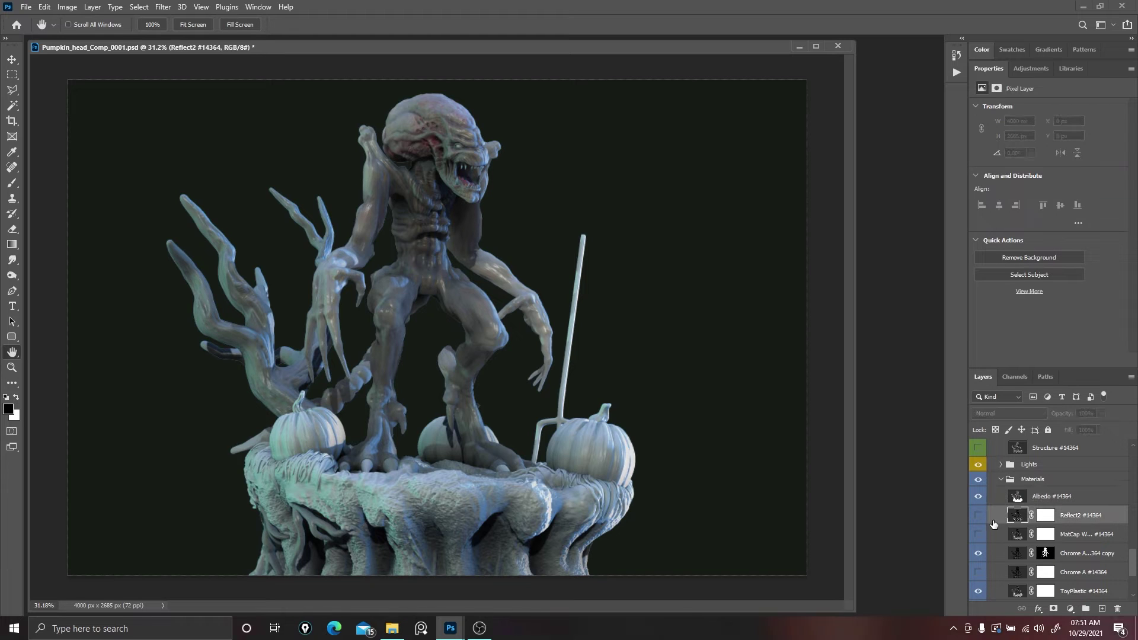
{"action": "left_click", "coordinate": [978, 517]}
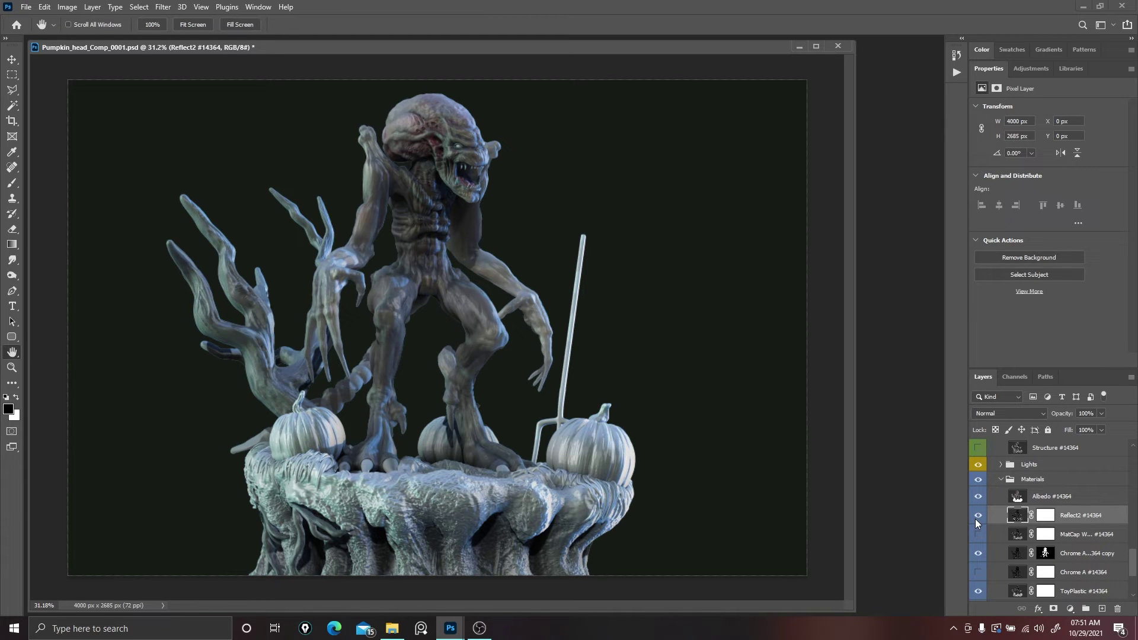
{"action": "left_click", "coordinate": [977, 517]}
{"action": "left_click", "coordinate": [977, 517]}
Try successive blending modes on the Reflect2 layer, set it to Soft Light and compare the image with and without it.
{"action": "left_click", "coordinate": [1024, 414]}
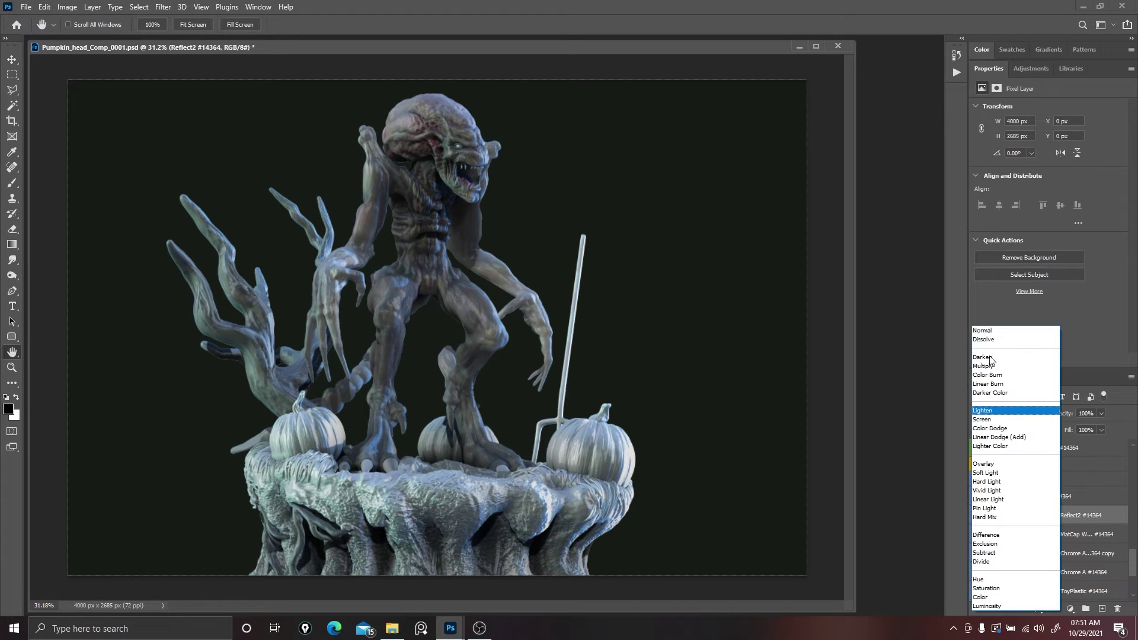
{"action": "left_click", "coordinate": [989, 361]}
{"action": "key", "text": "Down"}
{"action": "key", "text": "Down"}
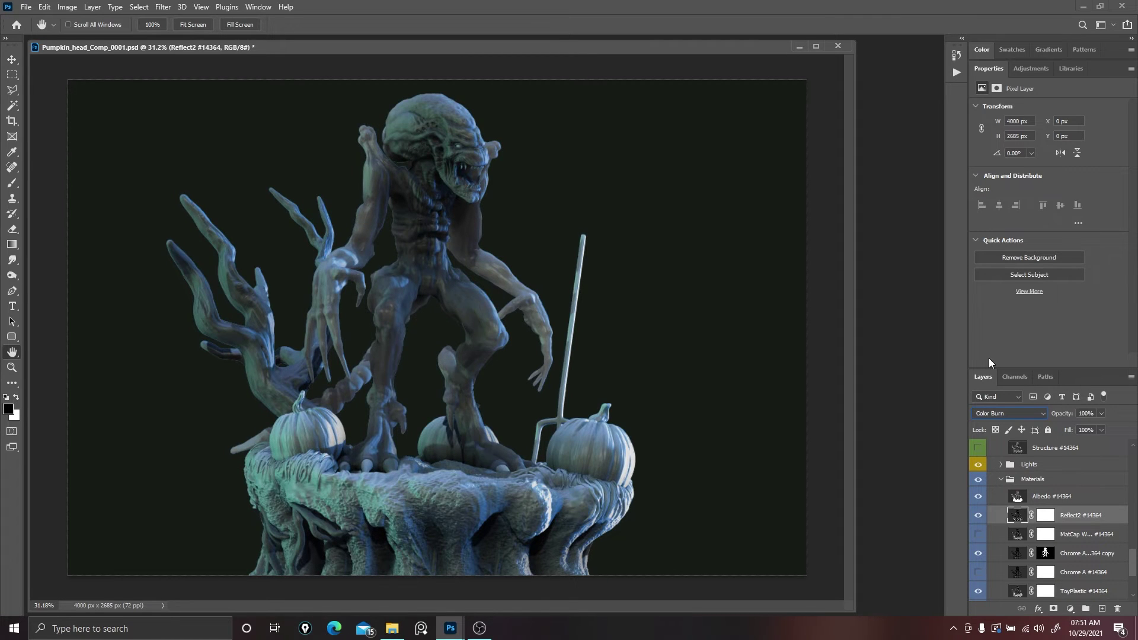
{"action": "key", "text": "Down"}
{"action": "key", "text": "Down"}
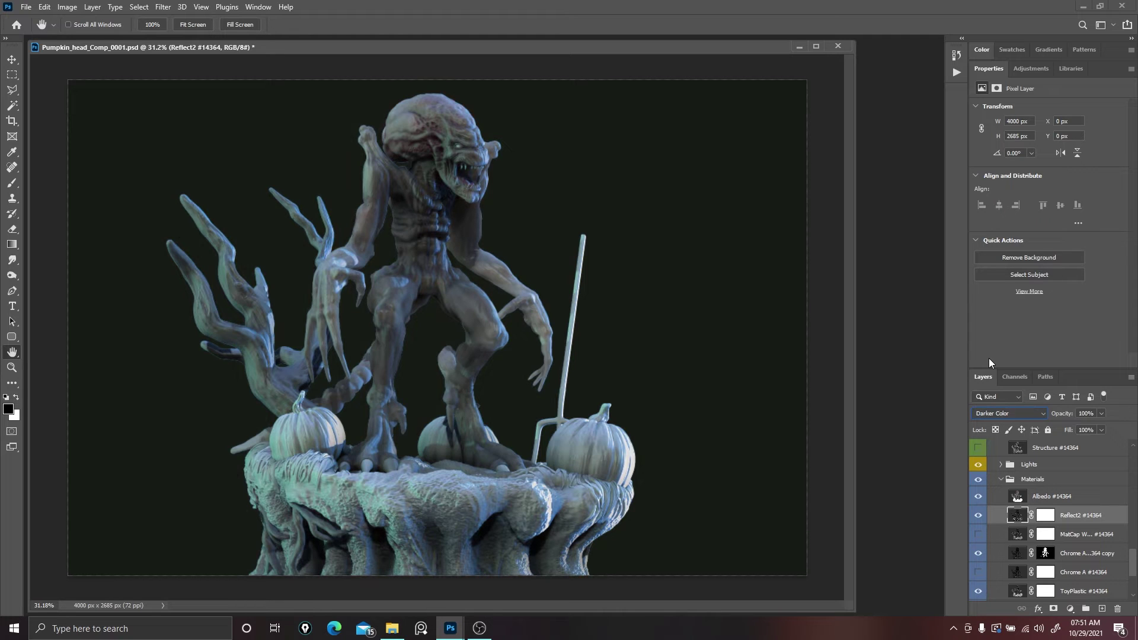
{"action": "key", "text": "Down"}
{"action": "key", "text": "Down"}
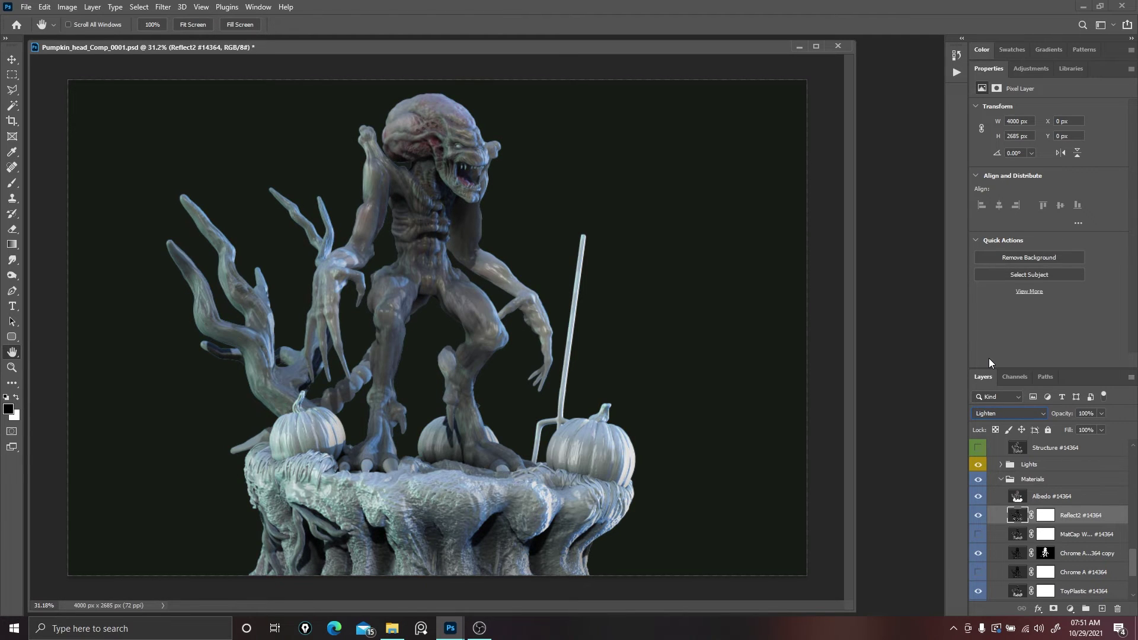
{"action": "key", "text": "Down"}
{"action": "key", "text": "Down"}
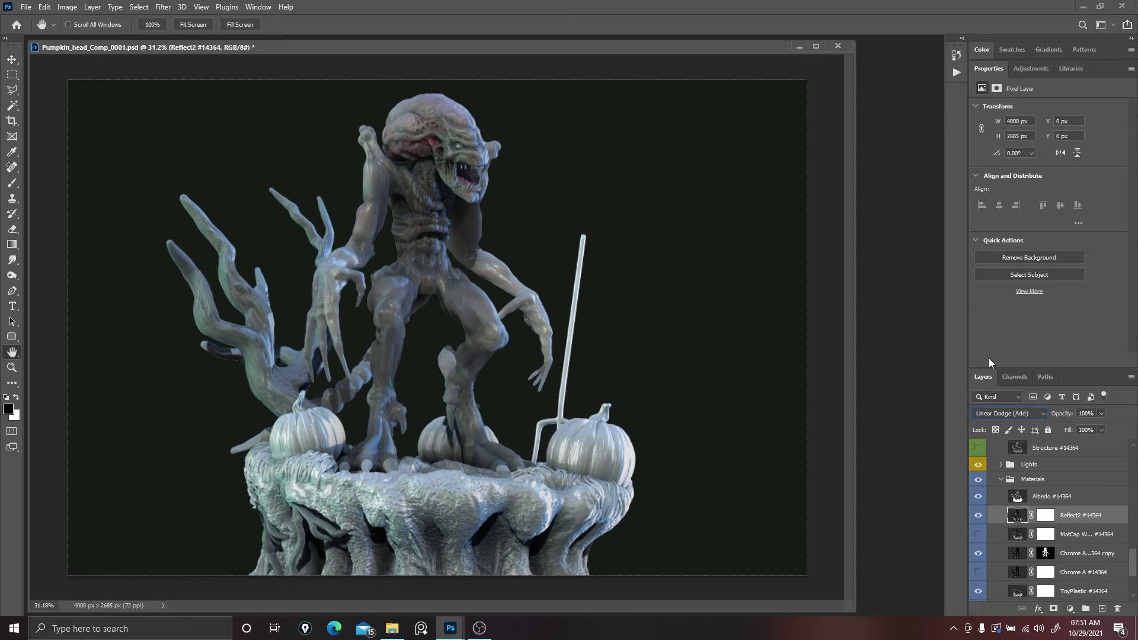
{"action": "key", "text": "Down"}
{"action": "key", "text": "Down"}
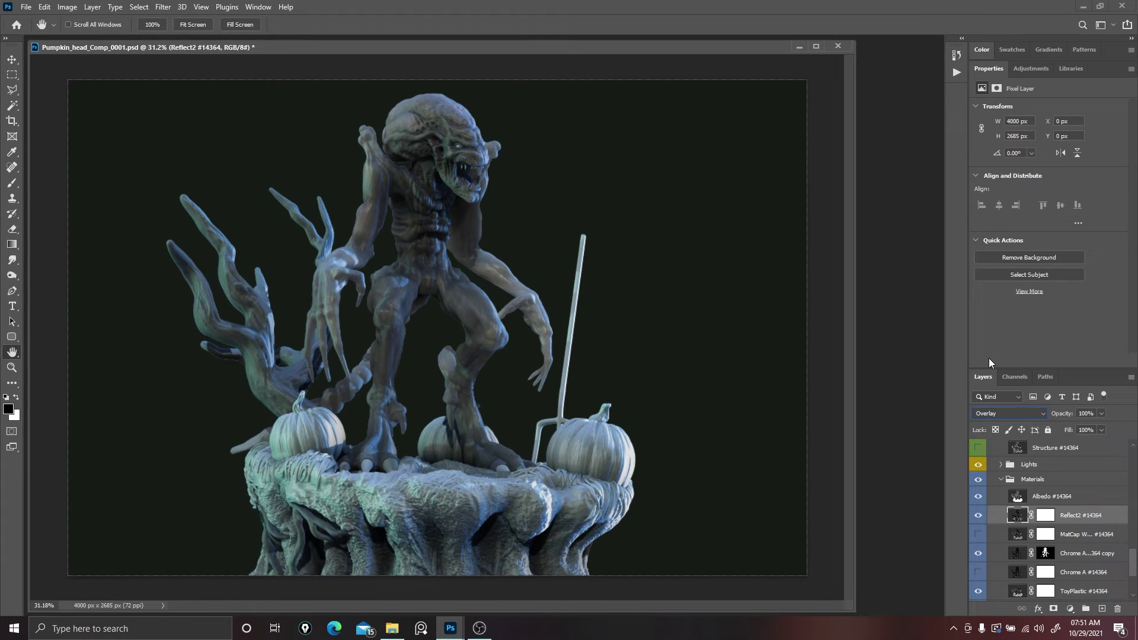
{"action": "key", "text": "Down"}
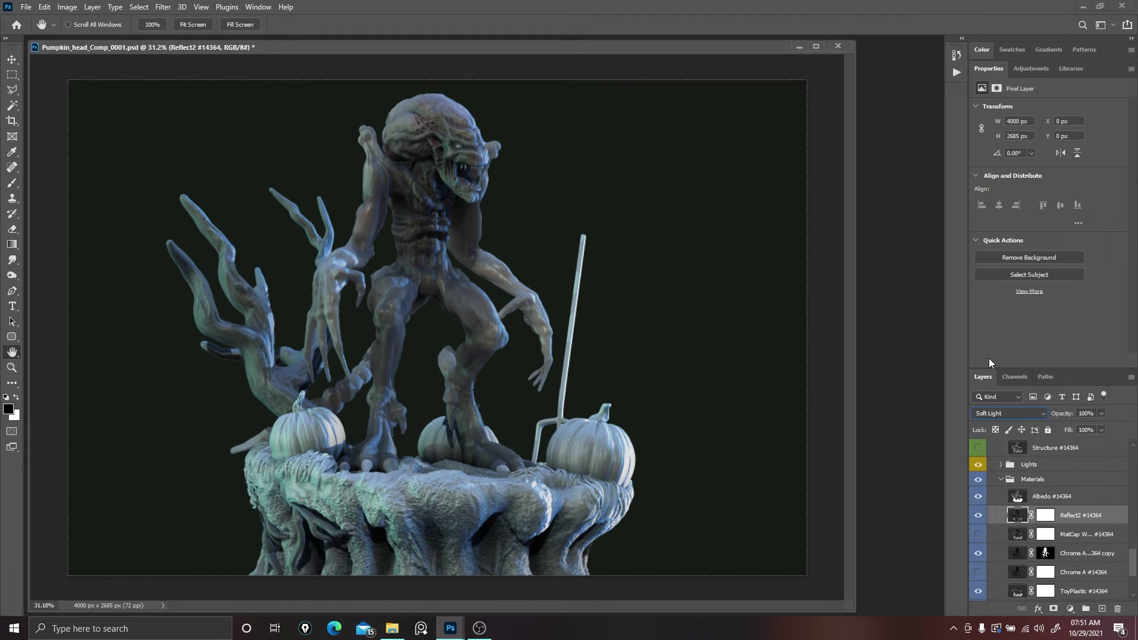
{"action": "key", "text": "Down"}
{"action": "key", "text": "Up"}
{"action": "left_click", "coordinate": [978, 516]}
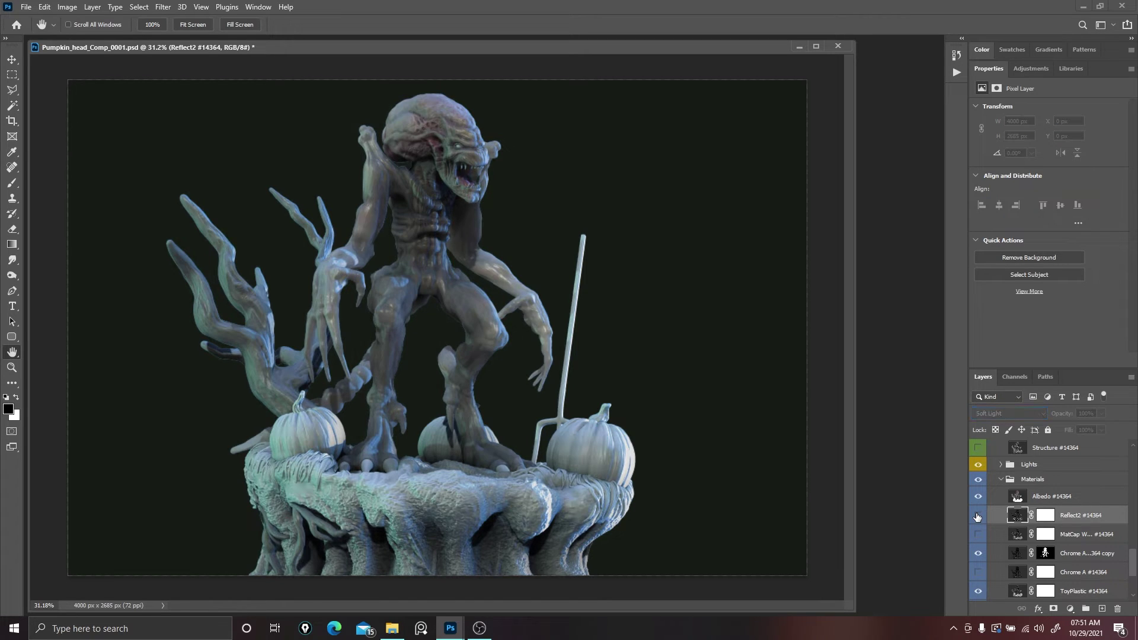
{"action": "left_click", "coordinate": [978, 516]}
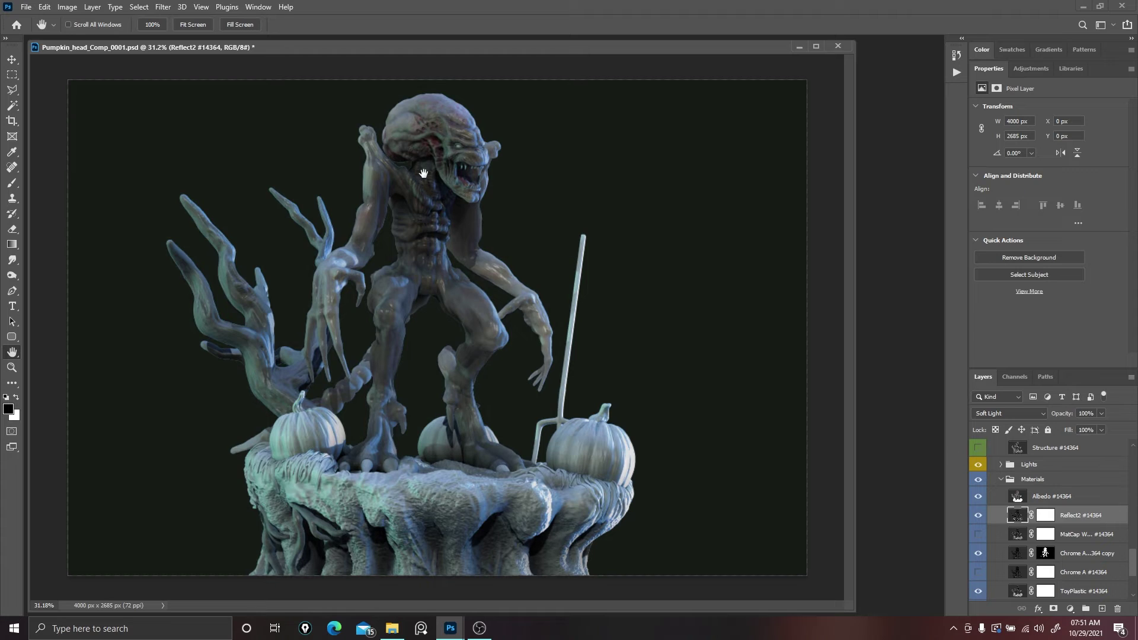
Preview the MatCap White Cavity and Chrome A material layers one at a time, leaving both hidden.
{"action": "left_click", "coordinate": [1090, 537]}
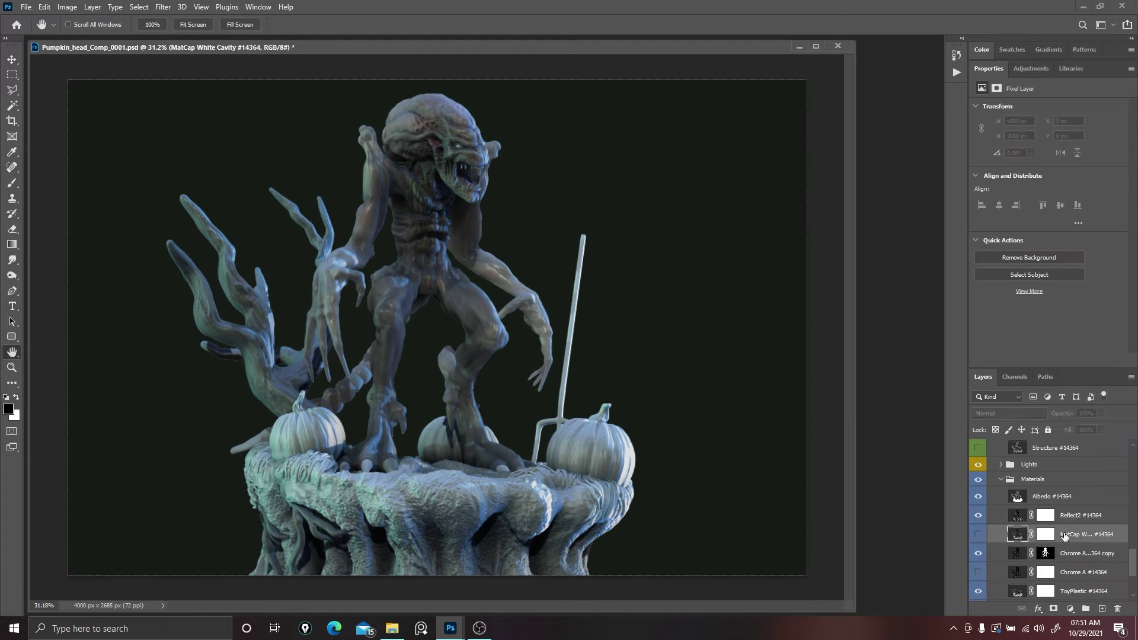
{"action": "left_click", "coordinate": [979, 534]}
{"action": "left_click", "coordinate": [980, 532]}
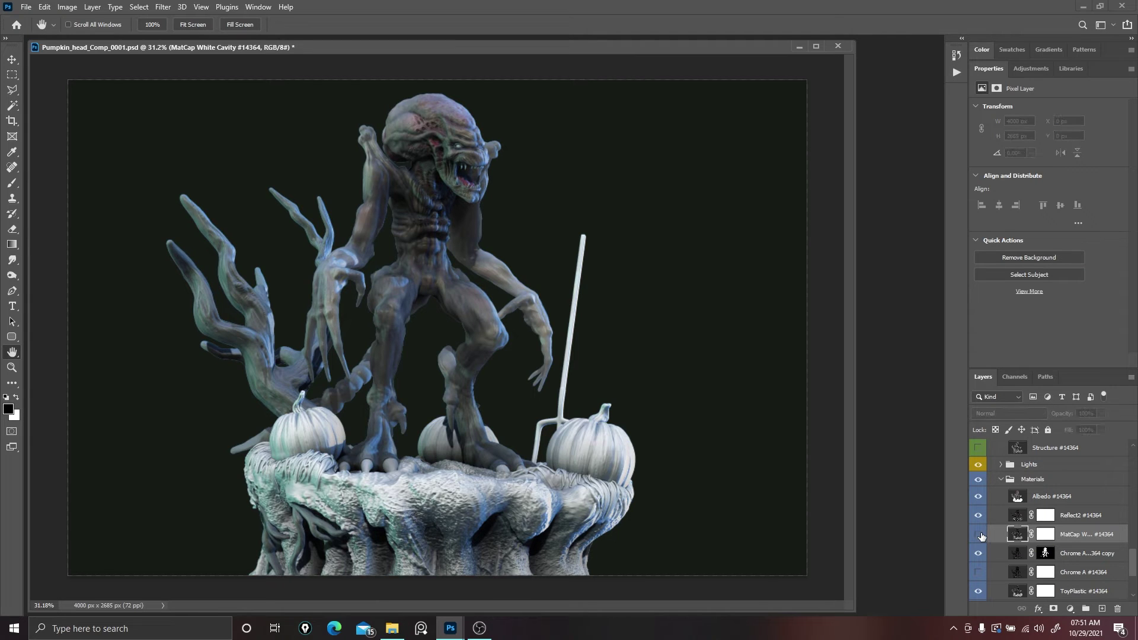
{"action": "scroll", "coordinate": [980, 536], "scroll_direction": "down", "scroll_amount": 2}
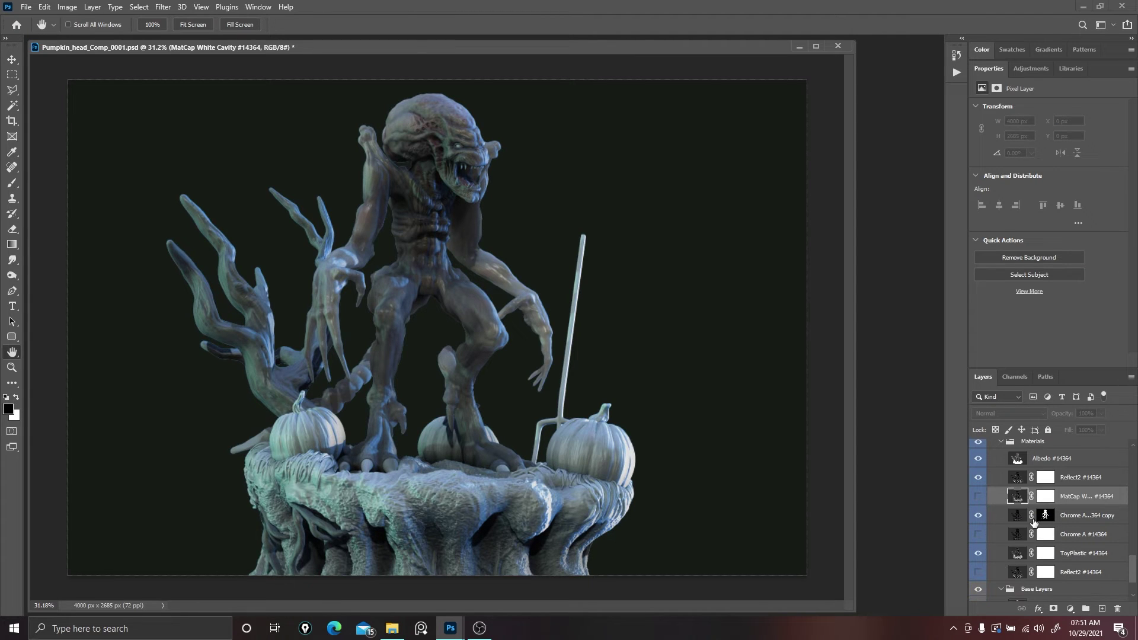
{"action": "left_click", "coordinate": [979, 535]}
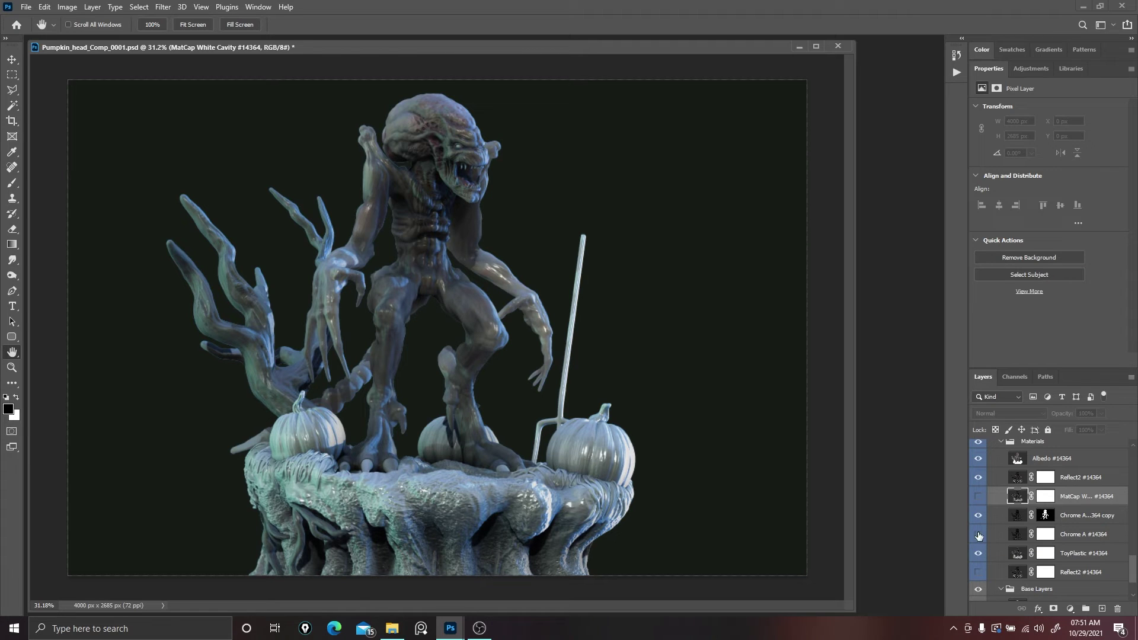
{"action": "left_click", "coordinate": [979, 535]}
Compare the composite with the Preview and BPR layers of the Base Layers group shown and hidden.
{"action": "scroll", "coordinate": [1102, 535], "scroll_direction": "down", "scroll_amount": 3}
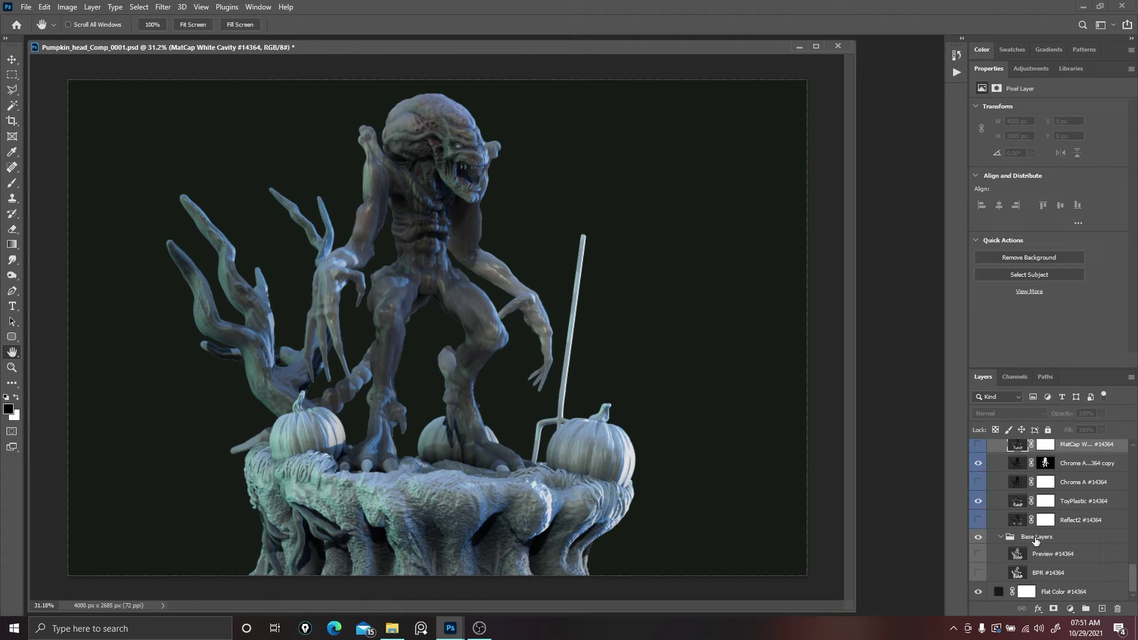
{"action": "left_click", "coordinate": [978, 555]}
{"action": "left_click", "coordinate": [978, 555]}
{"action": "left_click", "coordinate": [978, 573]}
{"action": "left_click", "coordinate": [978, 574]}
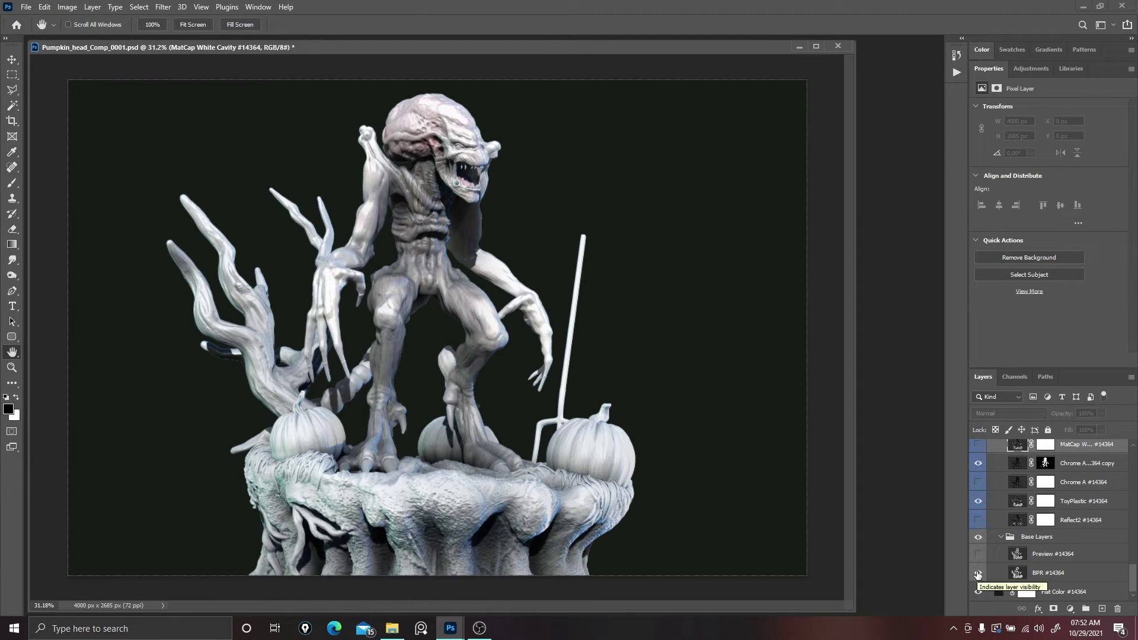
Try successive blending modes on the BPR layer of the Base Layers group and set it to Hard Light.
{"action": "left_click", "coordinate": [1072, 574]}
{"action": "left_click", "coordinate": [1019, 414]}
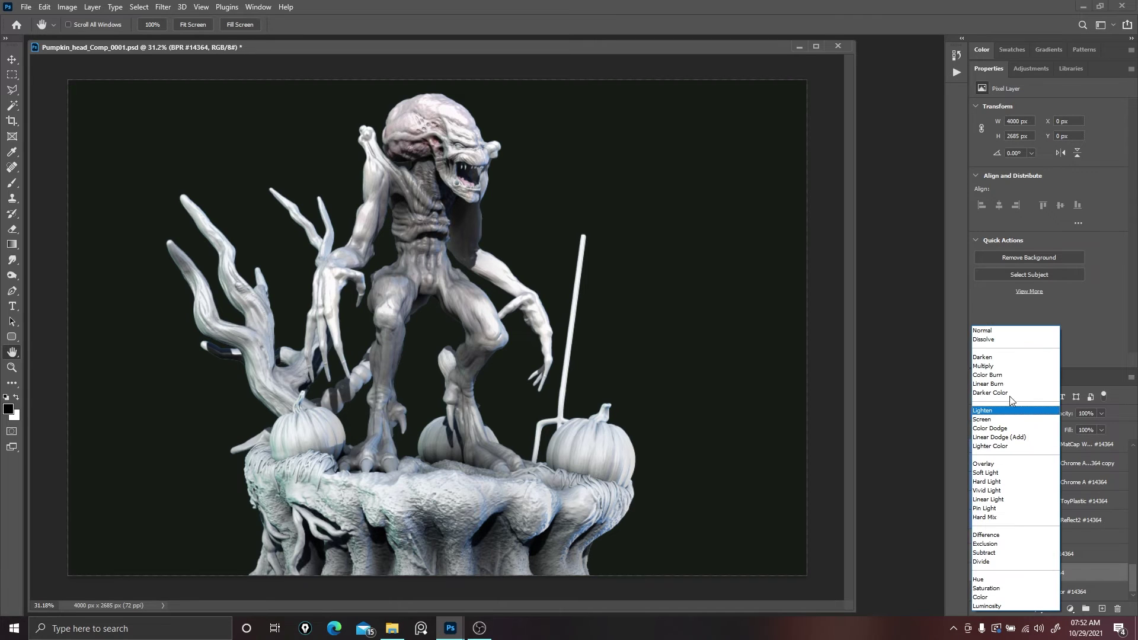
{"action": "left_click", "coordinate": [1009, 396]}
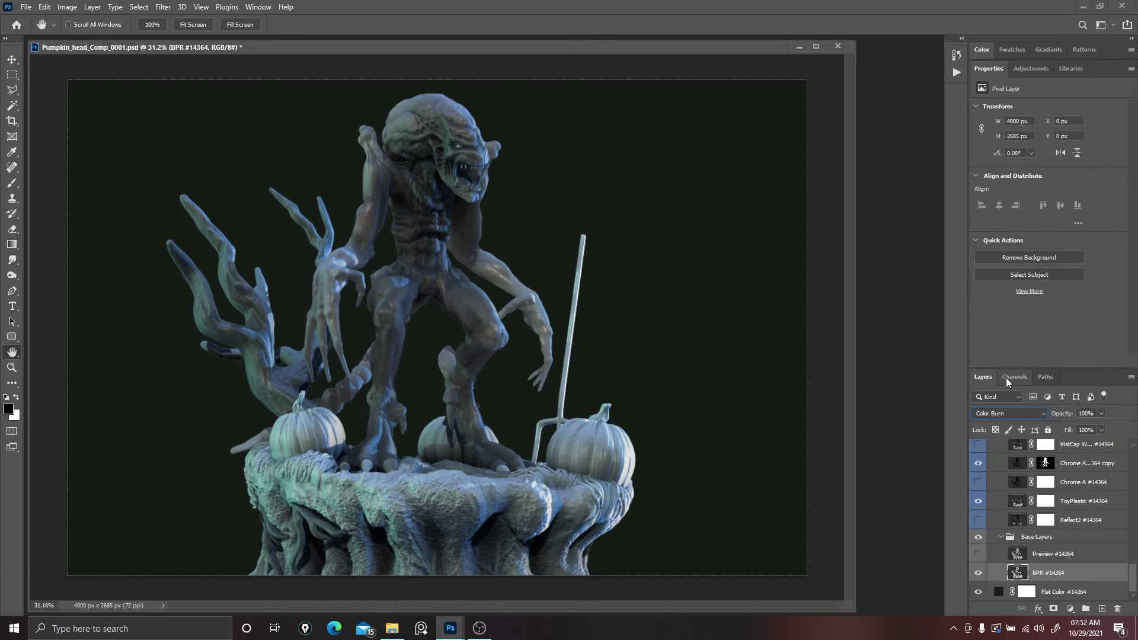
{"action": "key", "text": "Down"}
{"action": "key", "text": "Down"}
{"action": "key", "text": "Down"}
{"action": "key", "text": "Down"}
{"action": "key", "text": "Down"}
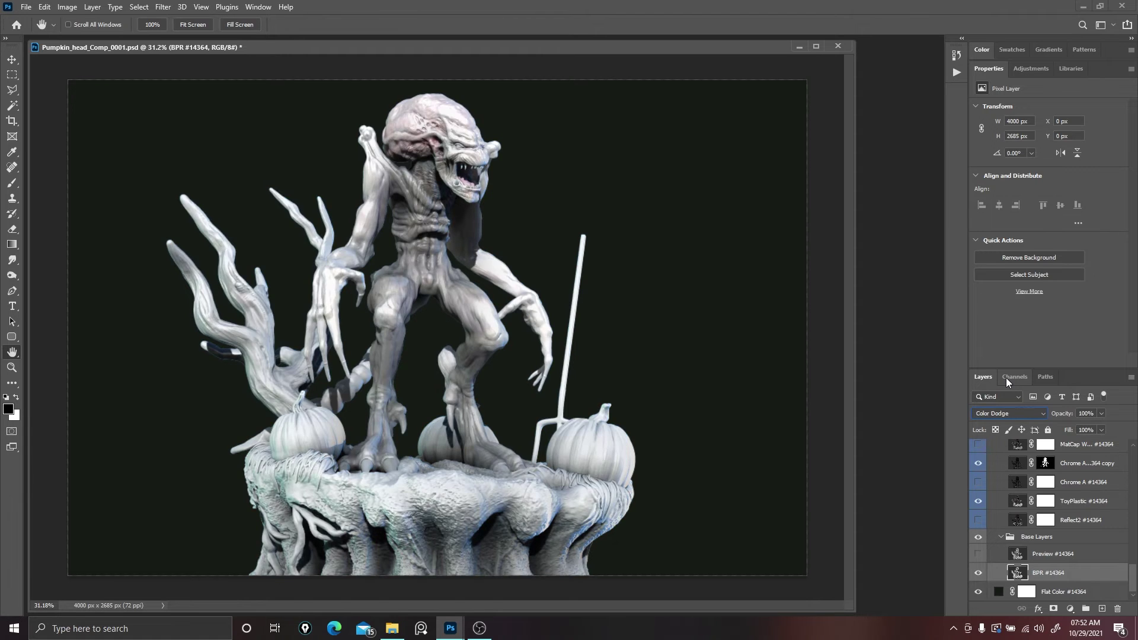
{"action": "key", "text": "Down"}
{"action": "key", "text": "Down"}
{"action": "key", "text": "Down"}
{"action": "key", "text": "Down"}
{"action": "key", "text": "Down"}
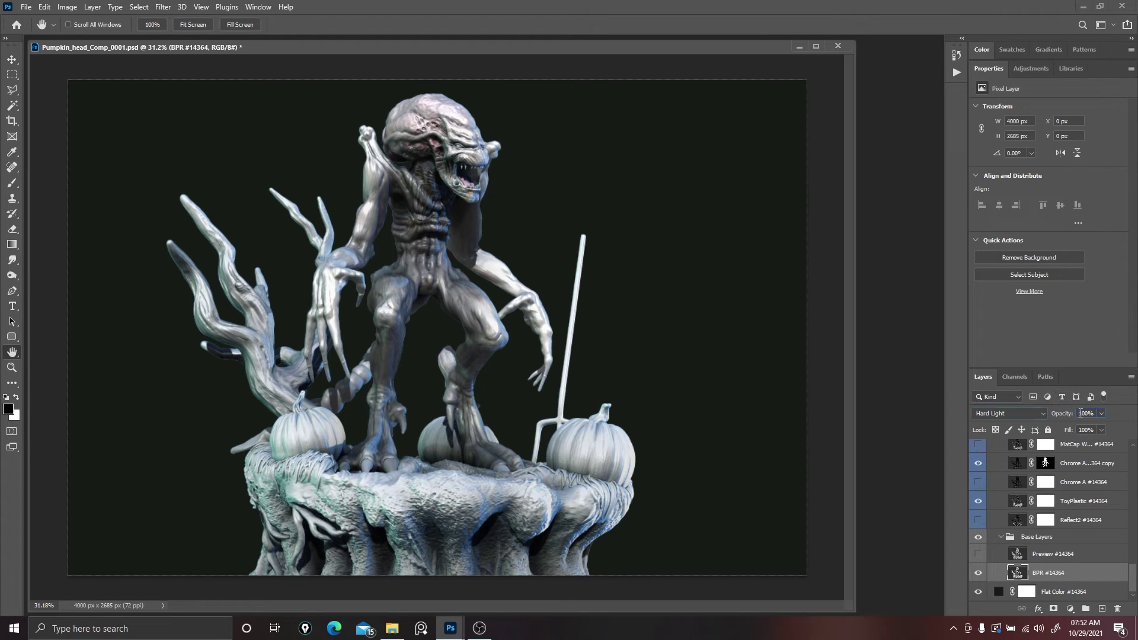
Lower the BPR layer's opacity to 37%.
{"action": "left_click", "coordinate": [1081, 413]}
{"action": "type", "text": "5"}
{"action": "key", "text": "Return"}
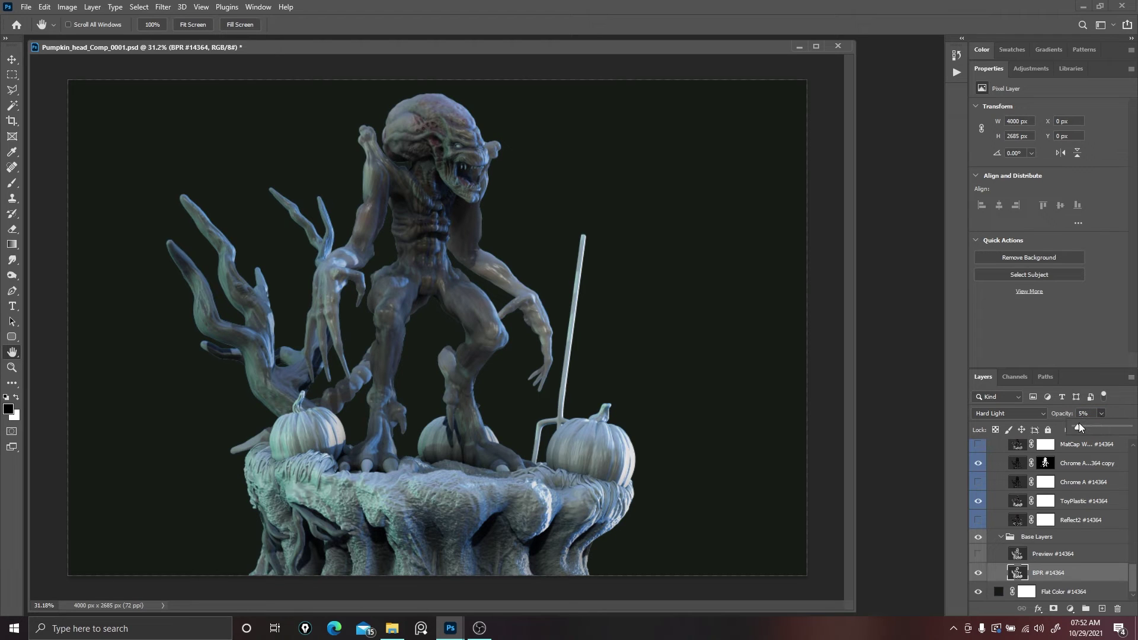
{"action": "mouse_move", "coordinate": [1083, 429]}
{"action": "left_mouse_down"}
{"action": "mouse_move", "coordinate": [1099, 428]}
{"action": "mouse_move", "coordinate": [1088, 431]}
{"action": "left_mouse_up"}
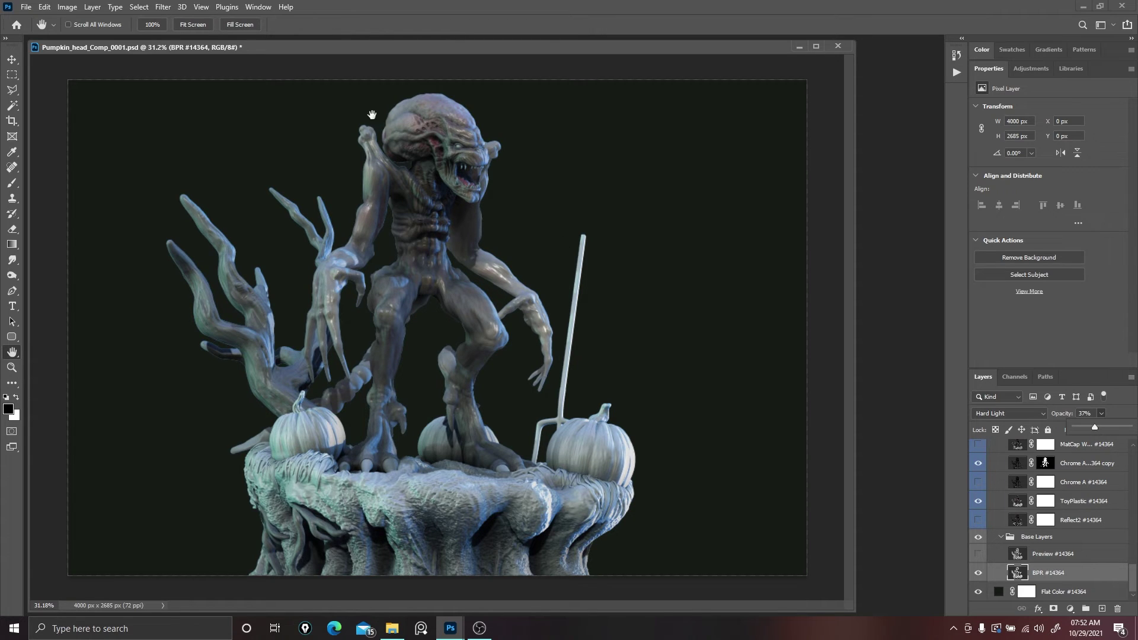
Compare the creature's head and torso up close with the BPR layer shown and hidden, leaving it shown, and fit the image on screen.
{"action": "scroll", "coordinate": [447, 109], "scroll_direction": "up", "scroll_amount": 5}
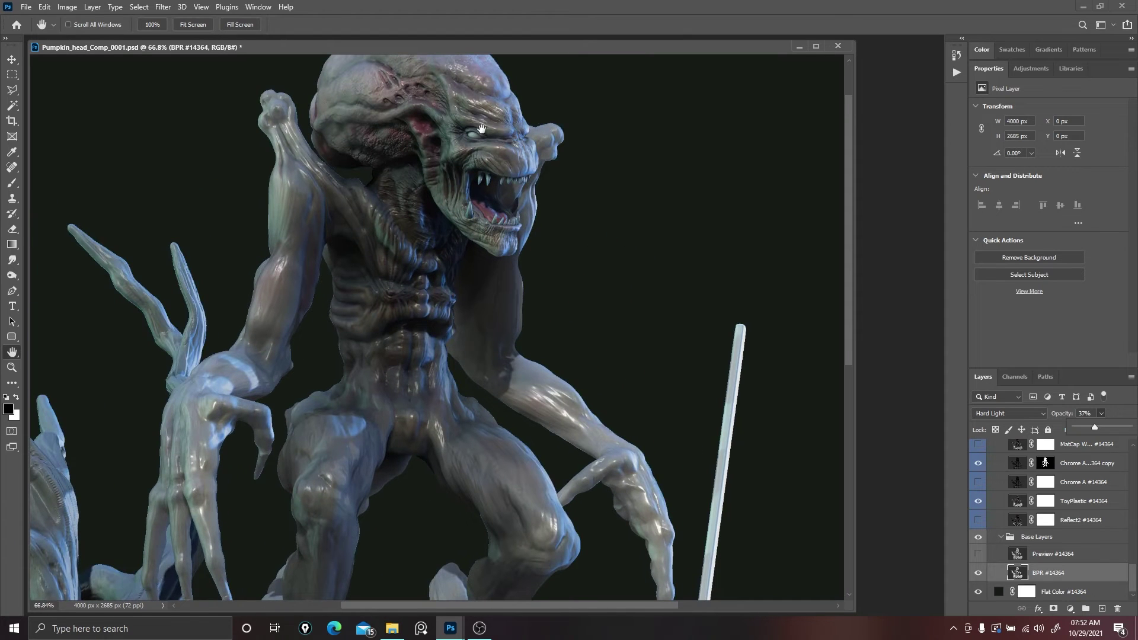
{"action": "left_click", "coordinate": [978, 573]}
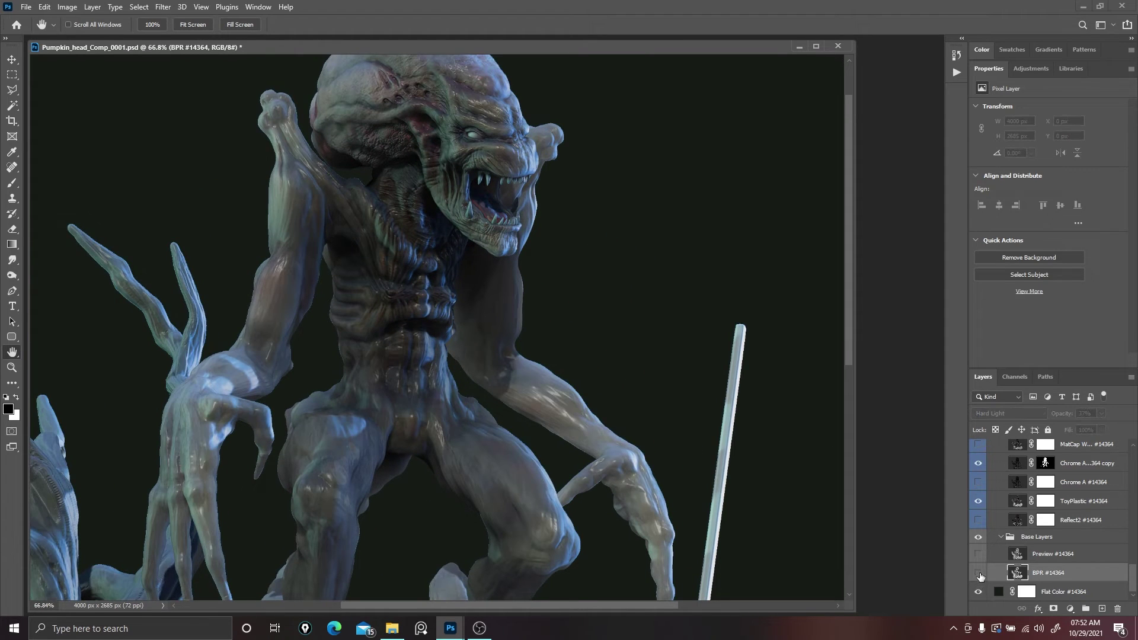
{"action": "left_click", "coordinate": [979, 573]}
{"action": "left_click", "coordinate": [979, 573]}
{"action": "left_click", "coordinate": [978, 574]}
{"action": "right_click", "coordinate": [614, 301]}
{"action": "left_click", "coordinate": [645, 305]}
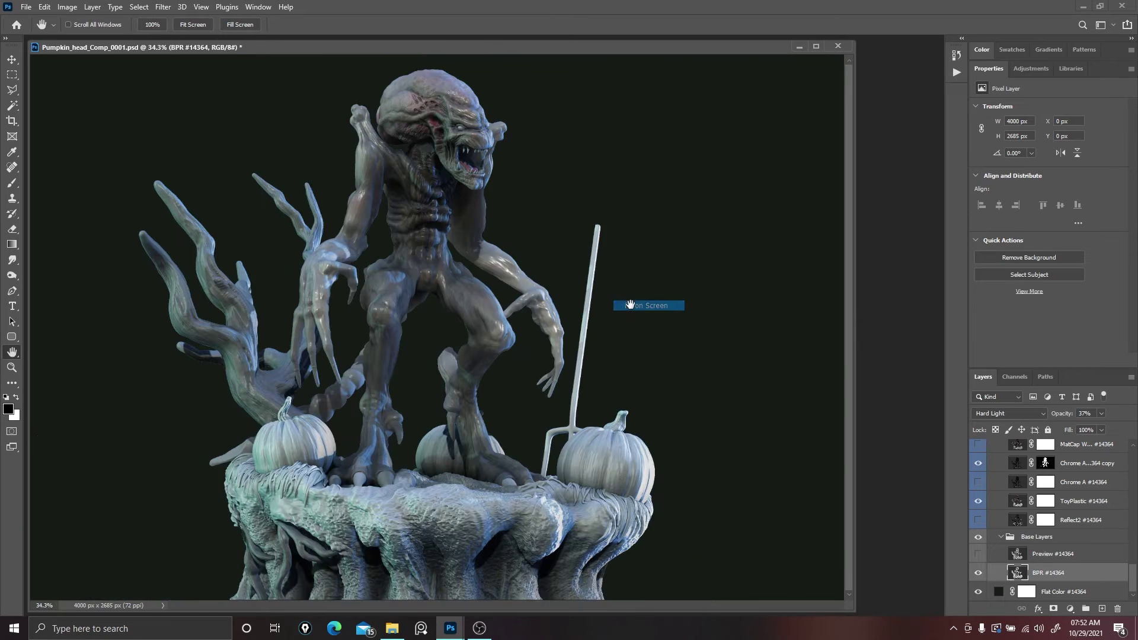
Select the Structure layer in the Geometry group and show it.
{"action": "scroll", "coordinate": [1046, 538], "scroll_direction": "up", "scroll_amount": 2}
{"action": "scroll", "coordinate": [1046, 538], "scroll_direction": "up", "scroll_amount": 4}
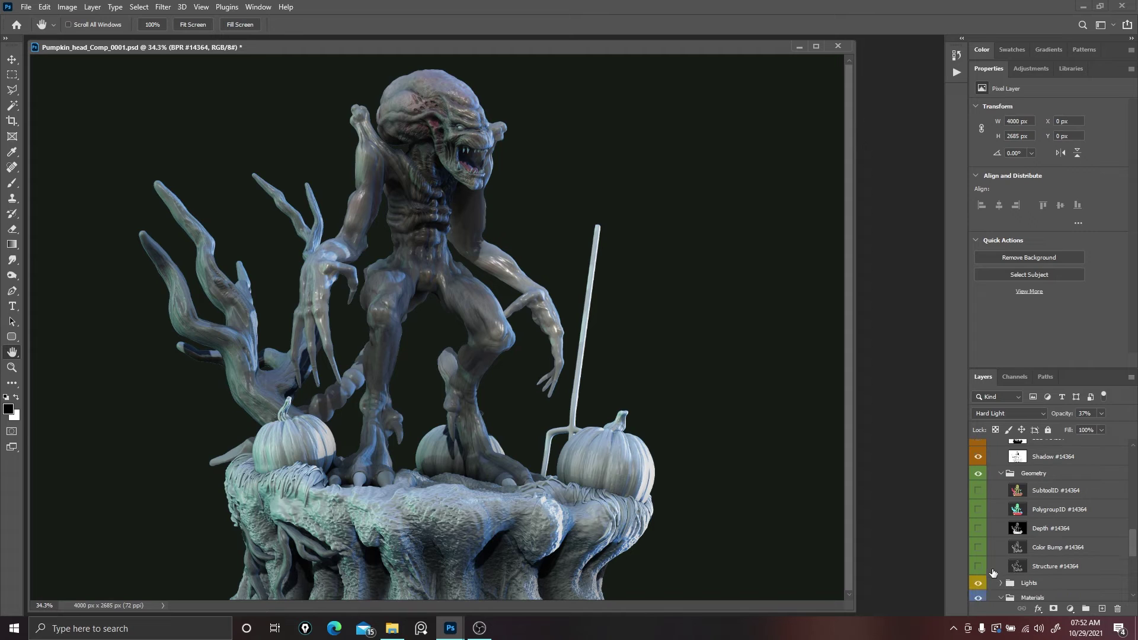
{"action": "left_click", "coordinate": [1070, 570]}
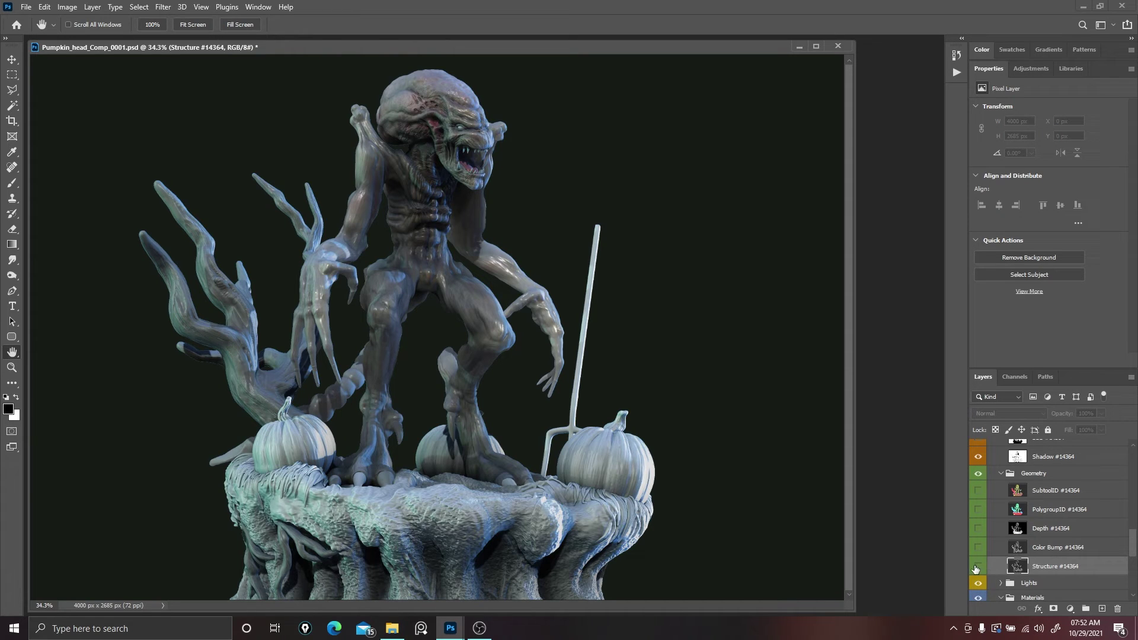
{"action": "left_click", "coordinate": [978, 566]}
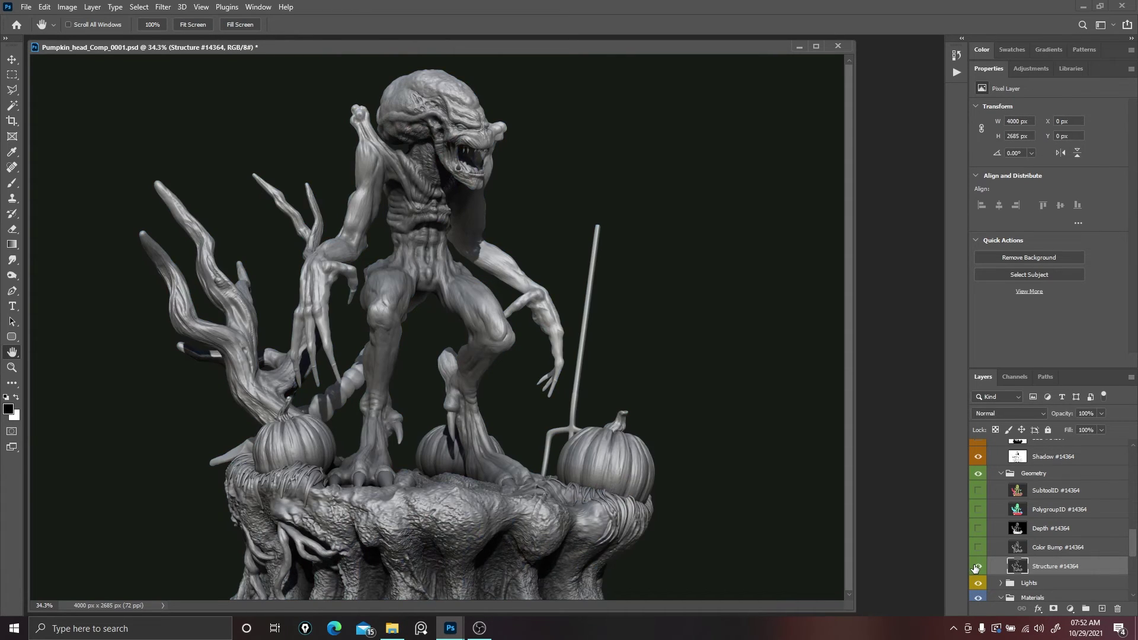
Try successive blending modes on the Structure layer, from Multiply through Color, and compare the image with and without it.
{"action": "left_click", "coordinate": [1015, 409]}
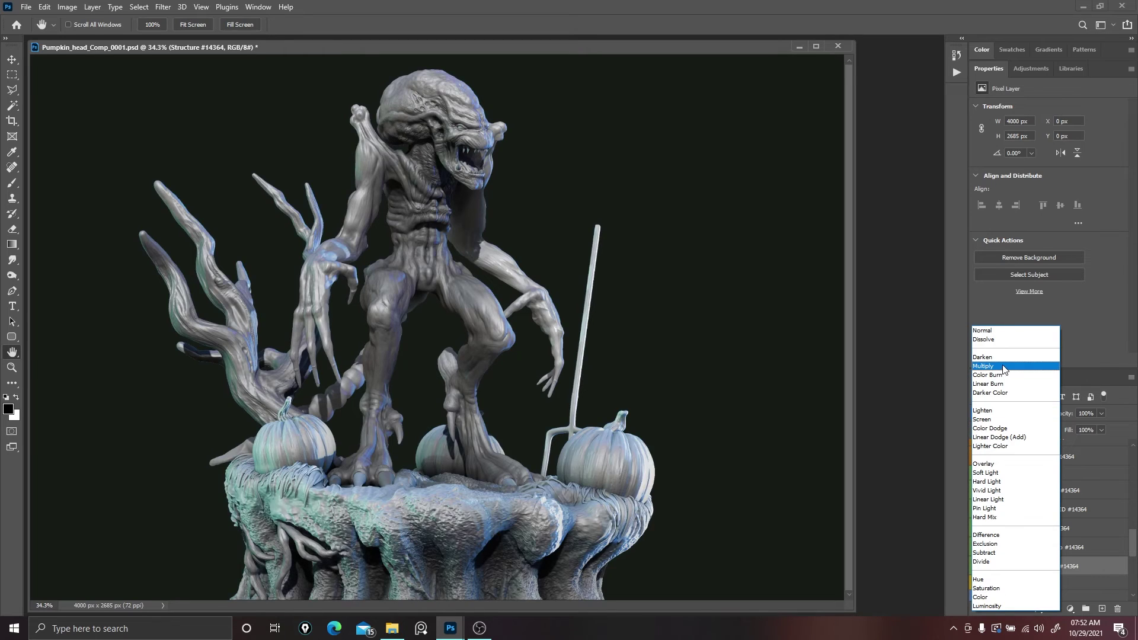
{"action": "left_click", "coordinate": [1002, 367]}
{"action": "key", "text": "Down"}
{"action": "key", "text": "Down"}
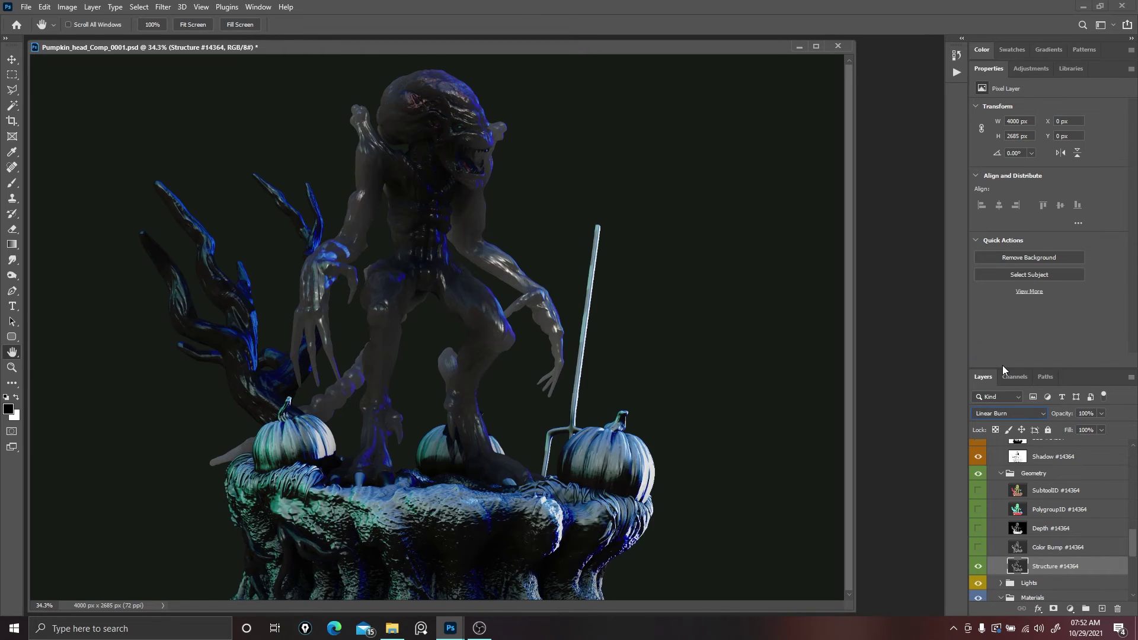
{"action": "key", "text": "Down"}
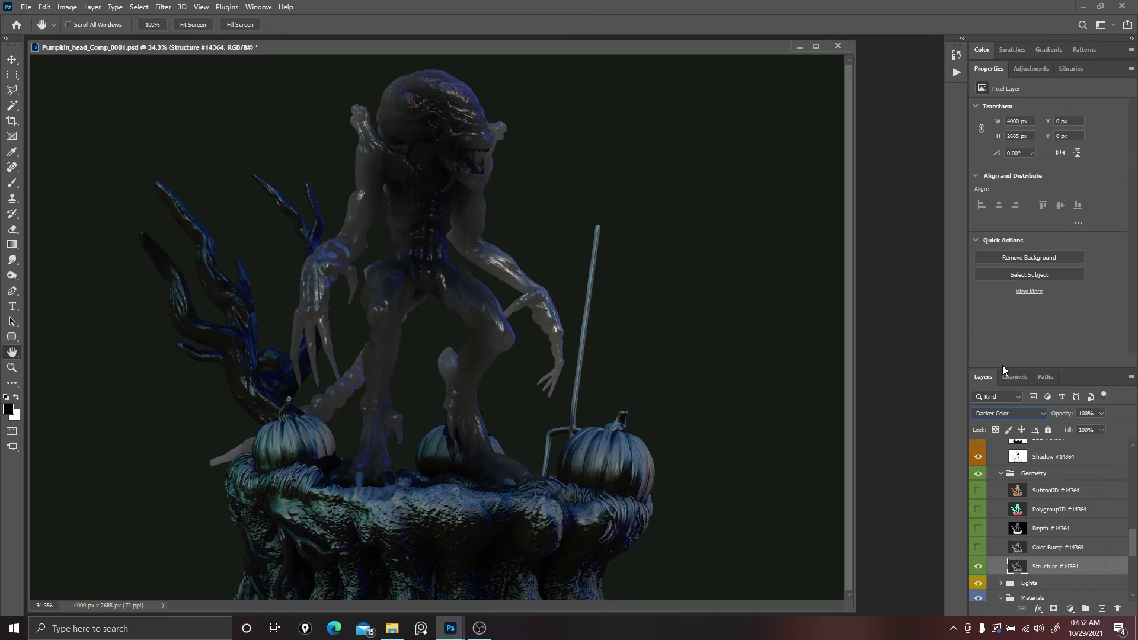
{"action": "key", "text": "Down"}
{"action": "key", "text": "Down"}
{"action": "key", "text": "Down"}
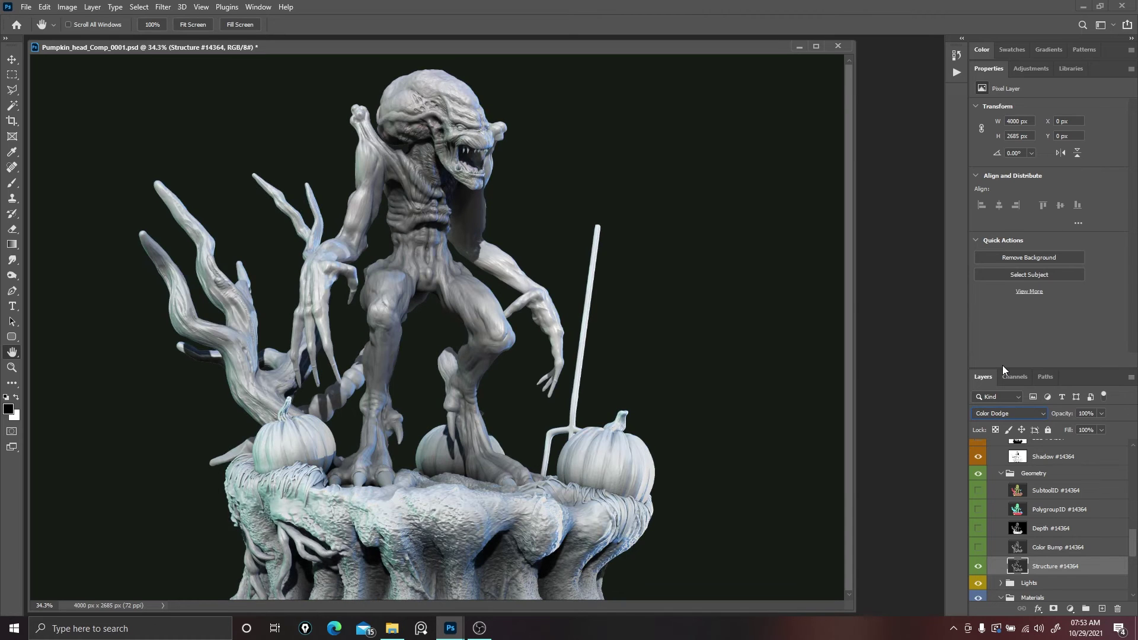
{"action": "key", "text": "Down"}
{"action": "key", "text": "Down"}
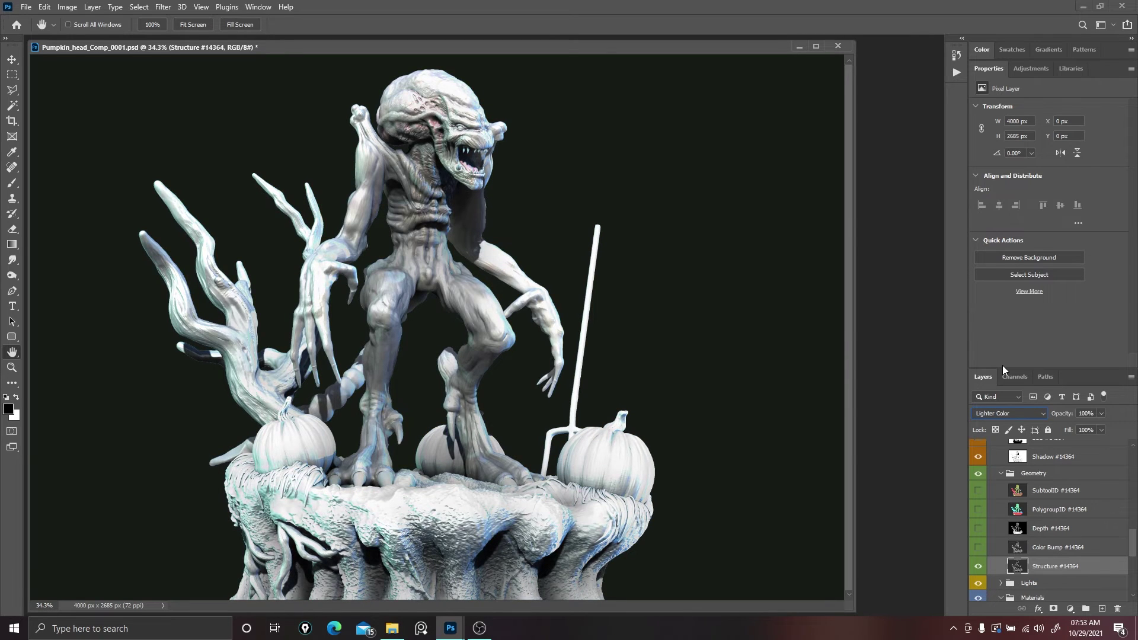
{"action": "key", "text": "Down"}
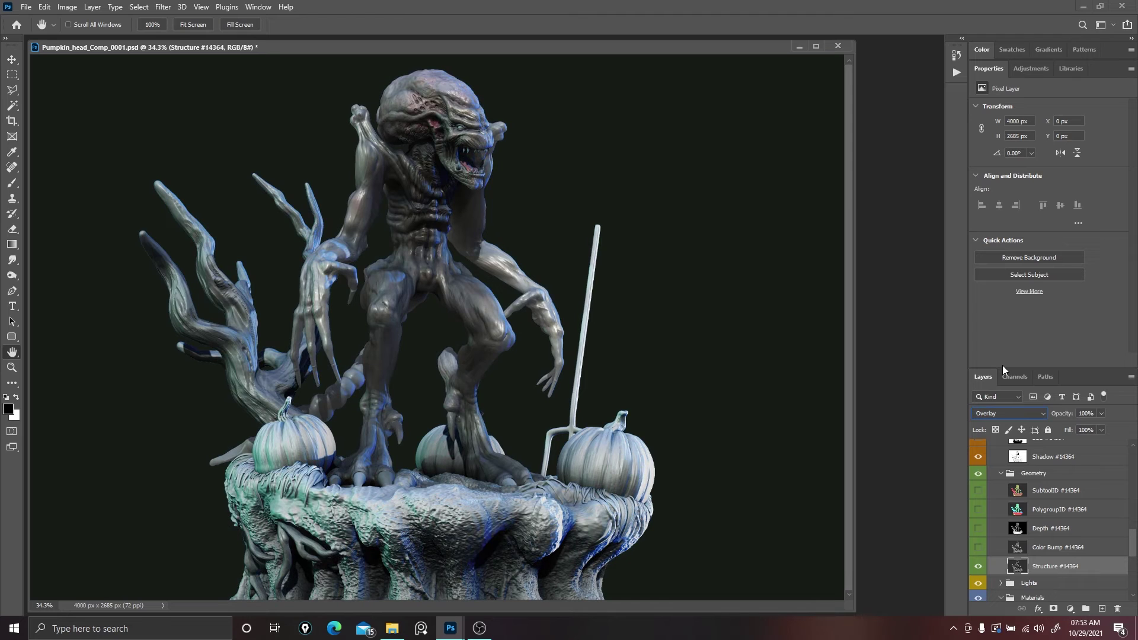
{"action": "key", "text": "Down"}
{"action": "key", "text": "Down"}
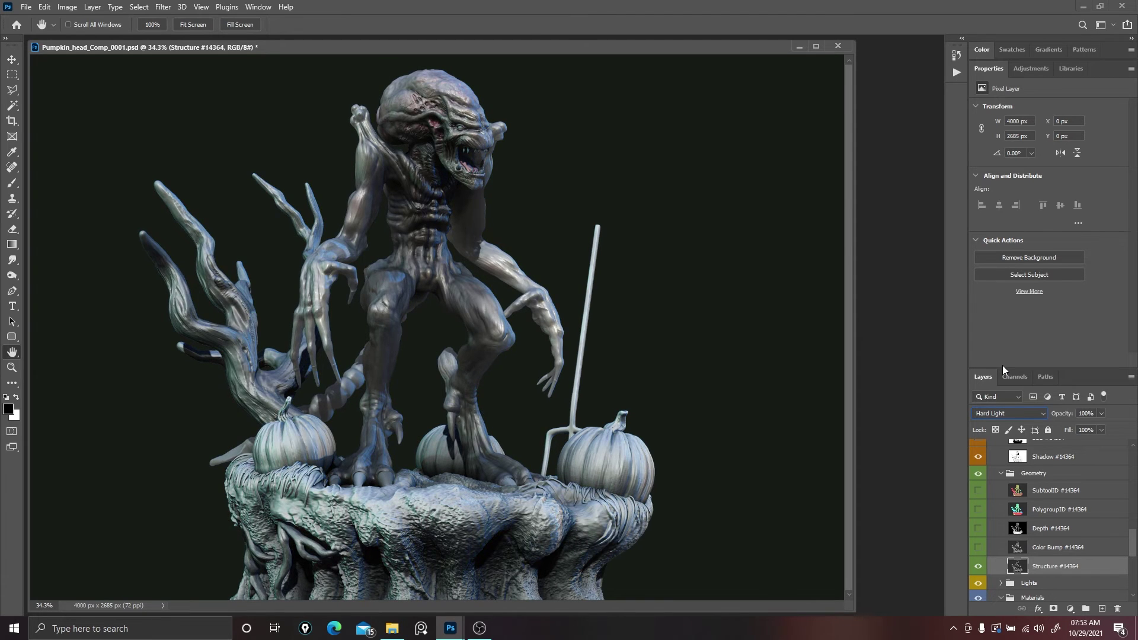
{"action": "key", "text": "Down"}
{"action": "key", "text": "Down"}
{"action": "key", "text": "Down"}
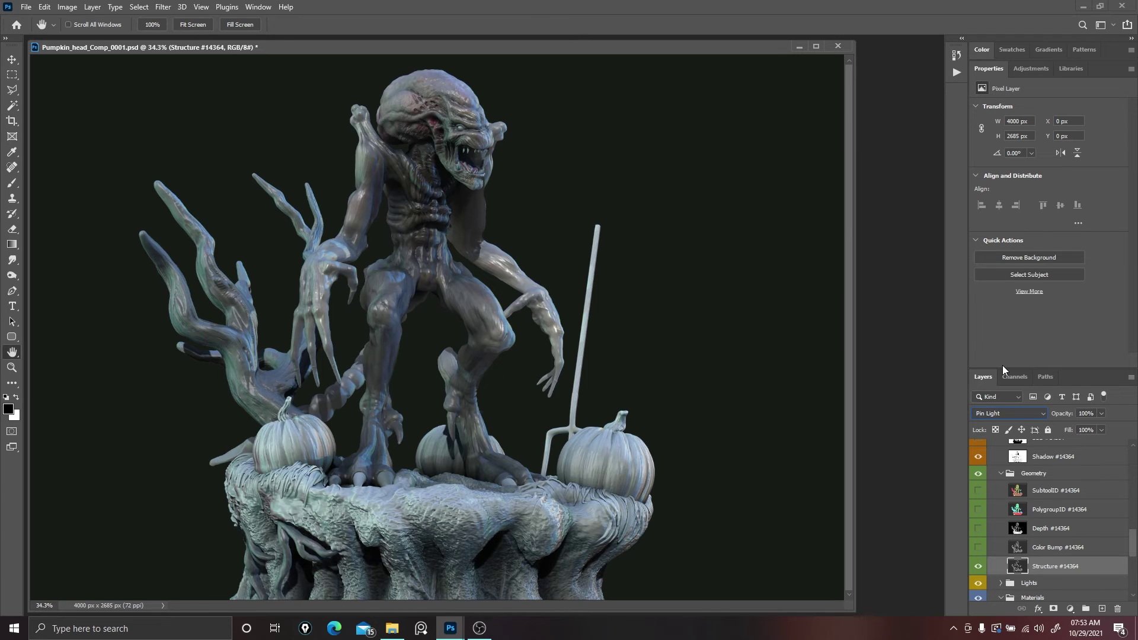
{"action": "key", "text": "Down"}
{"action": "key", "text": "Down"}
{"action": "key", "text": "Down"}
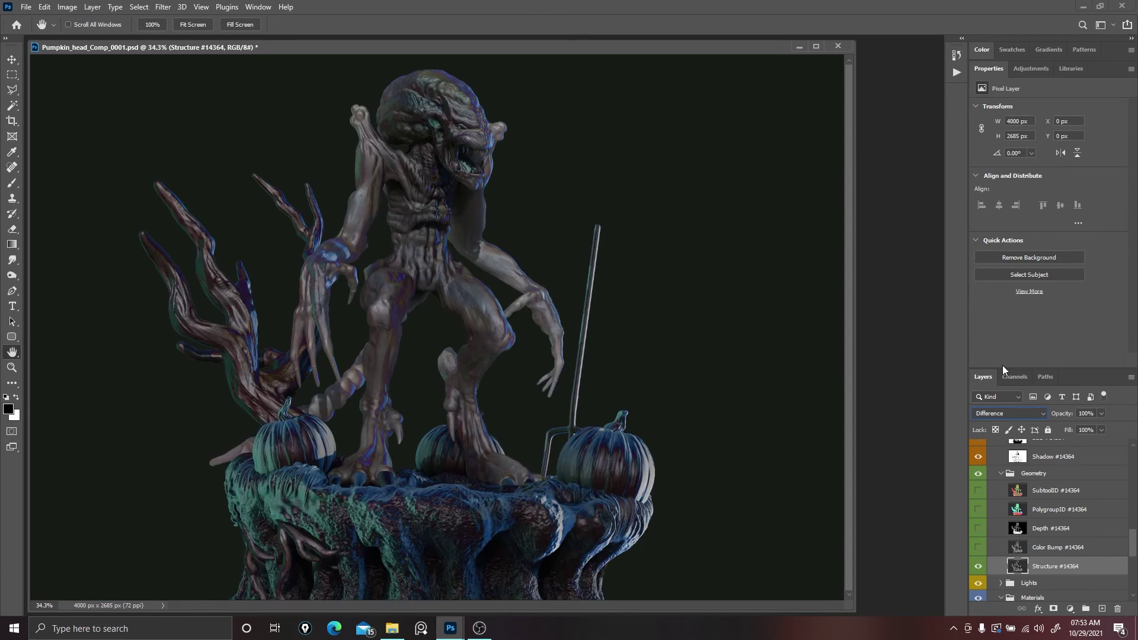
{"action": "key", "text": "Down"}
{"action": "key", "text": "Down"}
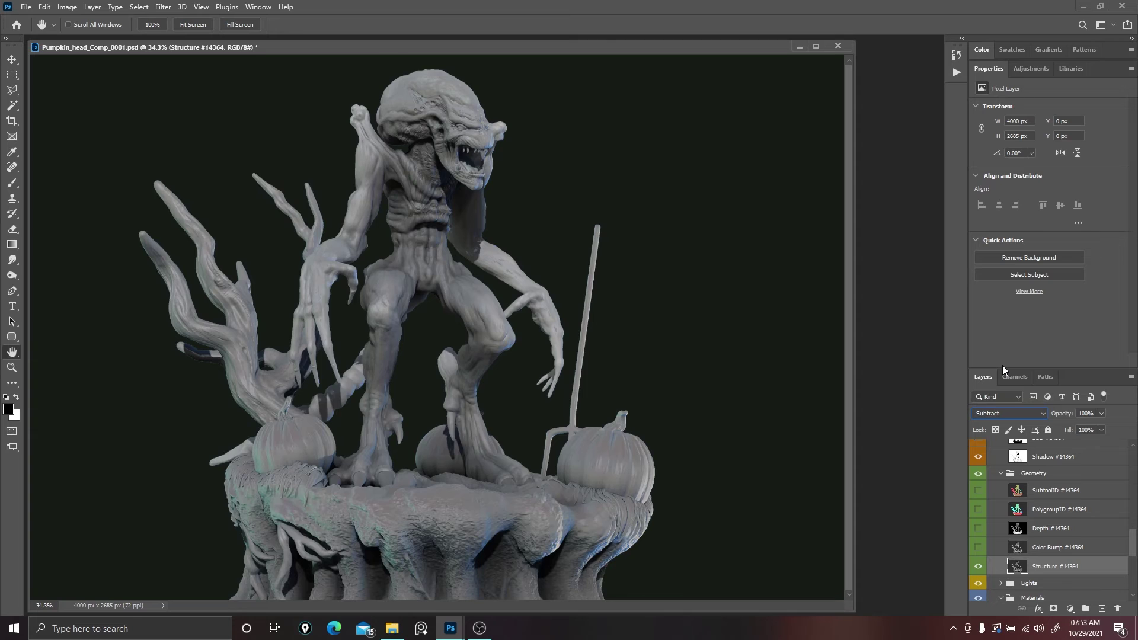
{"action": "key", "text": "Down"}
{"action": "key", "text": "Down"}
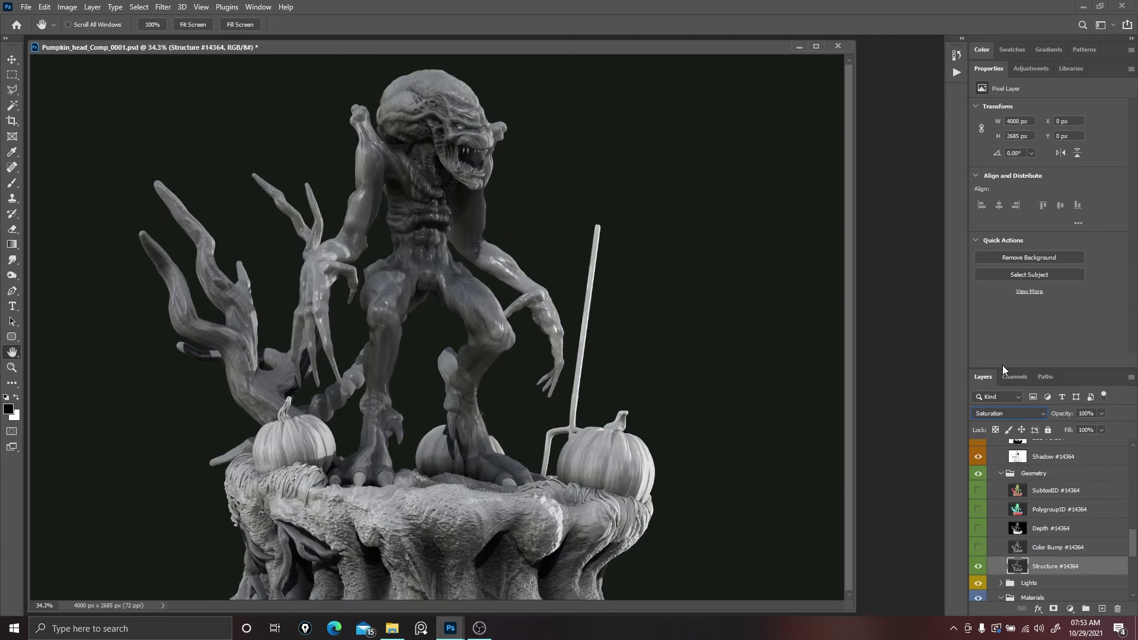
{"action": "key", "text": "Down"}
{"action": "left_click", "coordinate": [978, 567]}
{"action": "left_click", "coordinate": [978, 568]}
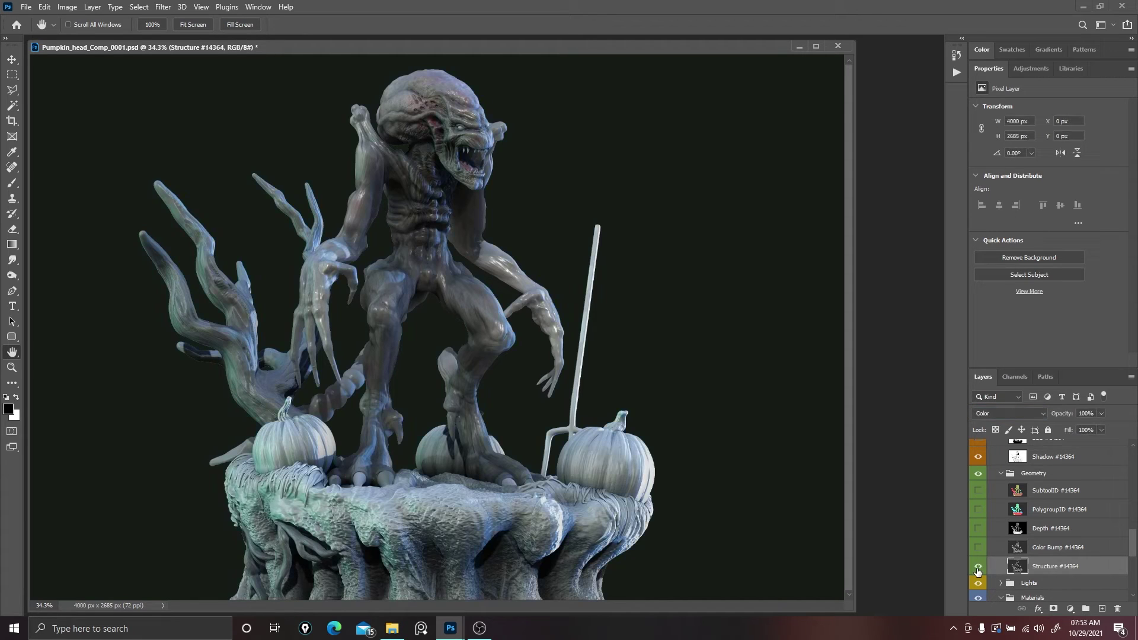
Set the Structure layer's blending mode to Multiply and compare the image with it shown and hidden, leaving it hidden.
{"action": "left_click", "coordinate": [1032, 413]}
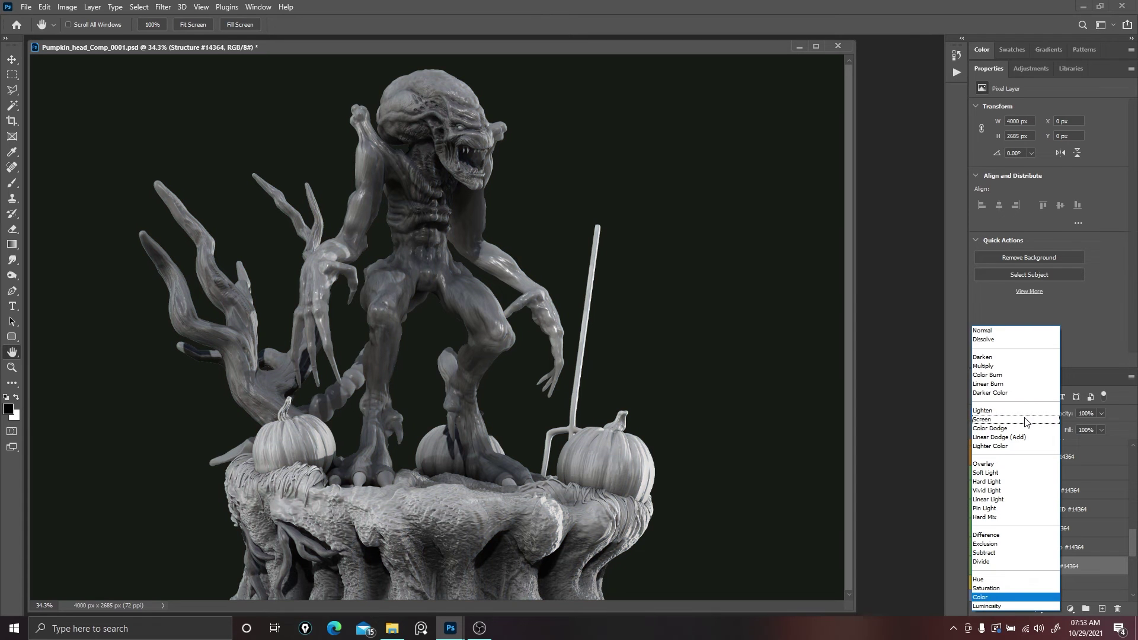
{"action": "left_click", "coordinate": [1011, 366]}
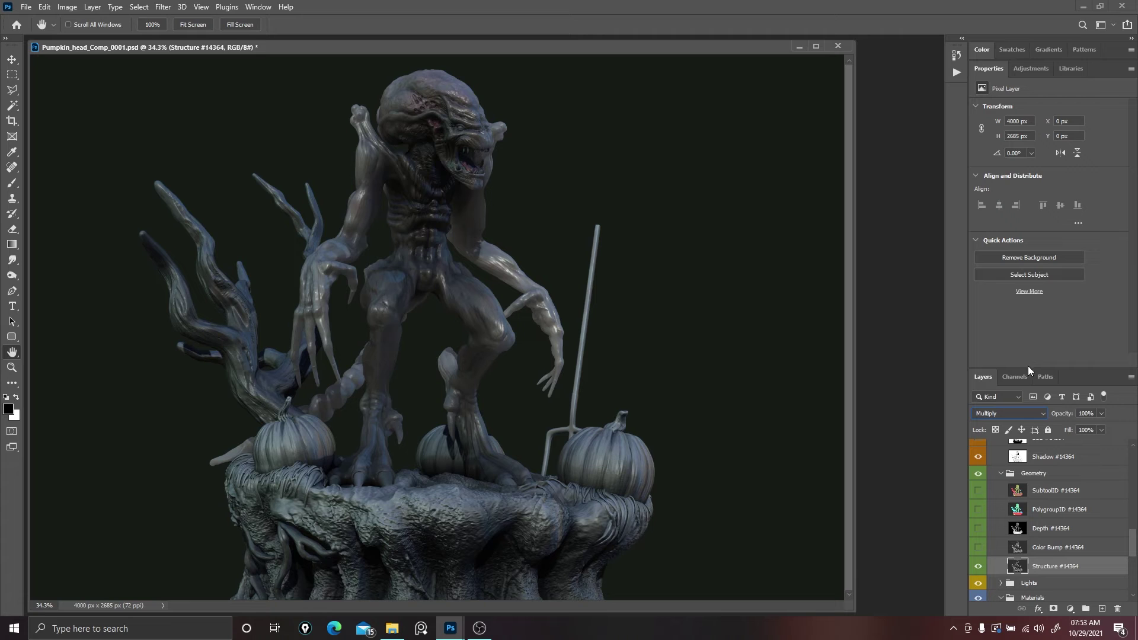
{"action": "left_click", "coordinate": [979, 566]}
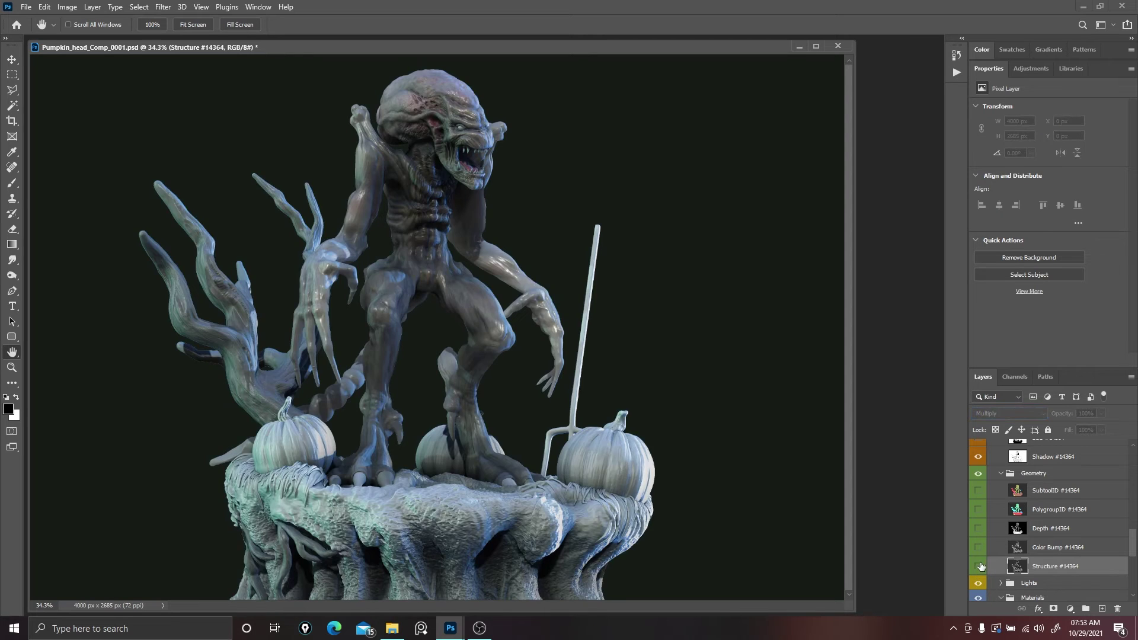
{"action": "left_click", "coordinate": [979, 566]}
{"action": "left_click", "coordinate": [979, 566]}
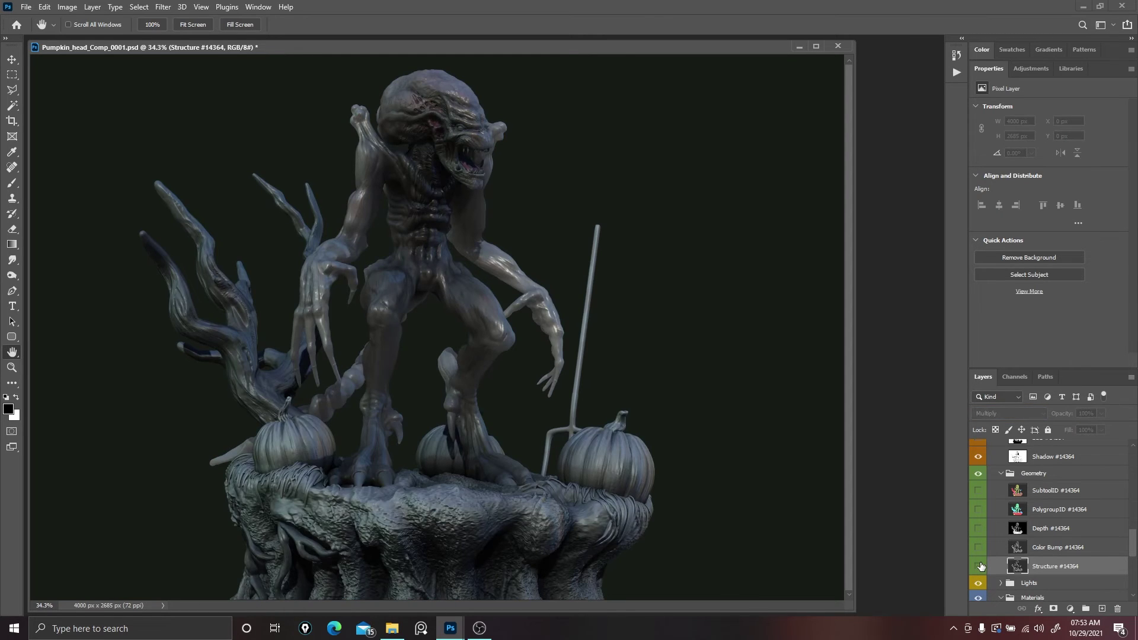
{"action": "left_click", "coordinate": [980, 566]}
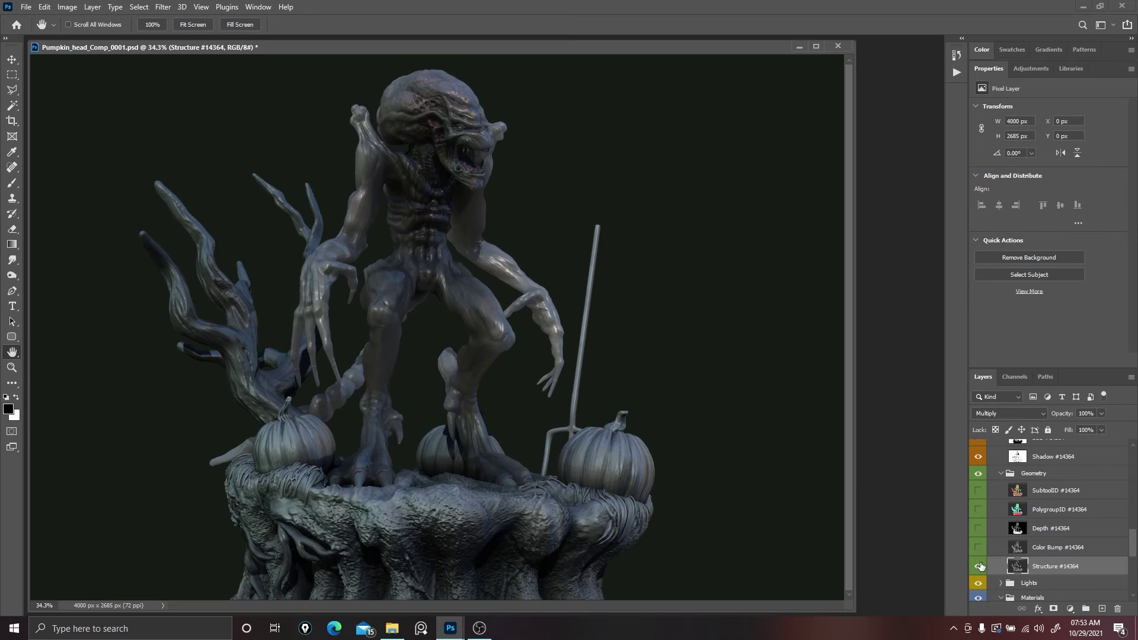
{"action": "left_click", "coordinate": [979, 566]}
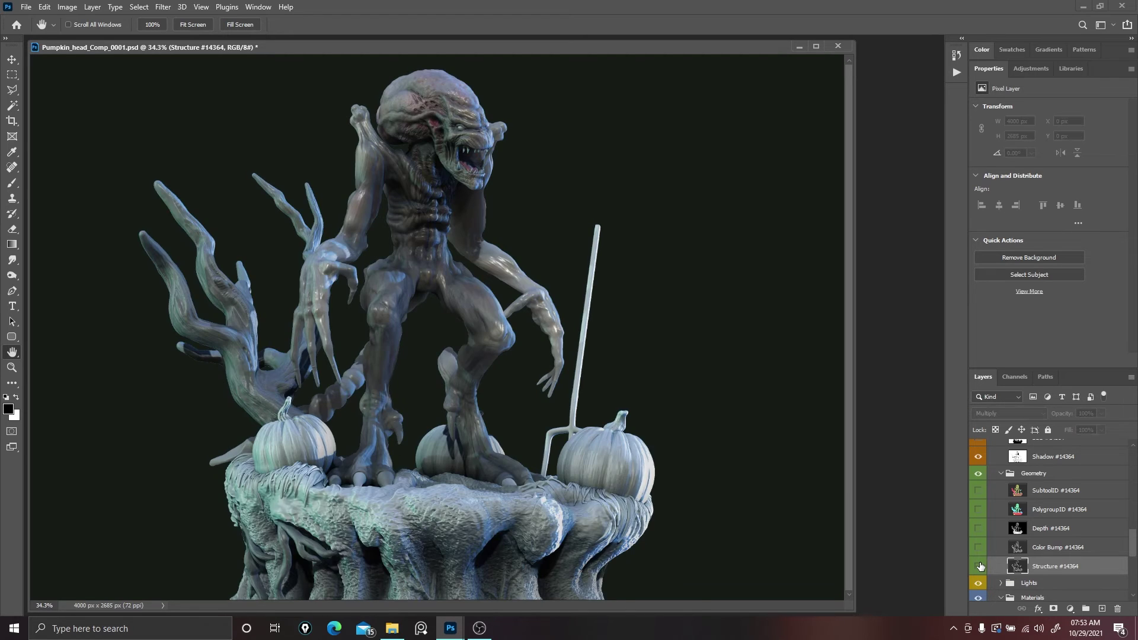
Show the Structure layer, reduce its opacity to 37%, and hide it again to compare the result.
{"action": "scroll", "coordinate": [986, 554], "scroll_direction": "down", "scroll_amount": 2}
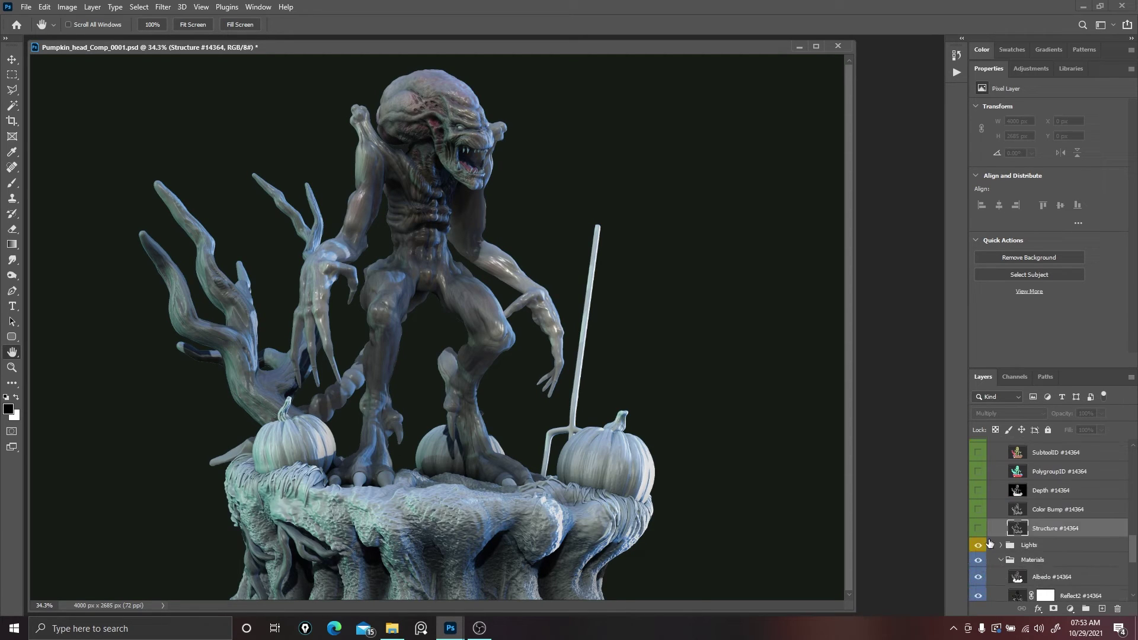
{"action": "scroll", "coordinate": [988, 543], "scroll_direction": "up", "scroll_amount": 1}
{"action": "left_click", "coordinate": [978, 547]}
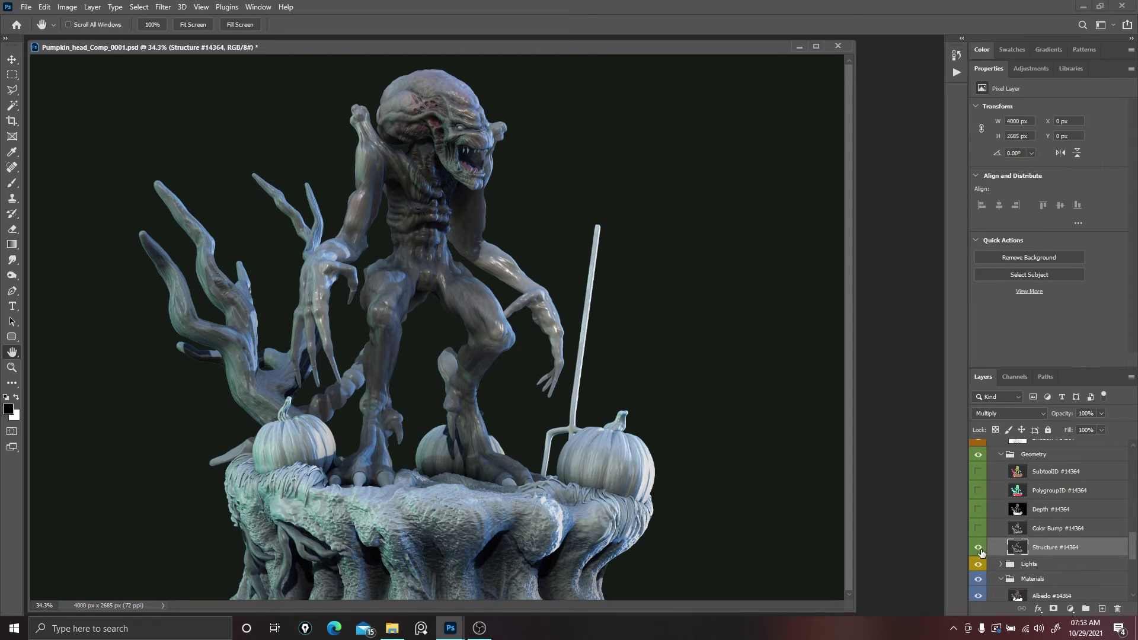
{"action": "left_click", "coordinate": [1102, 415]}
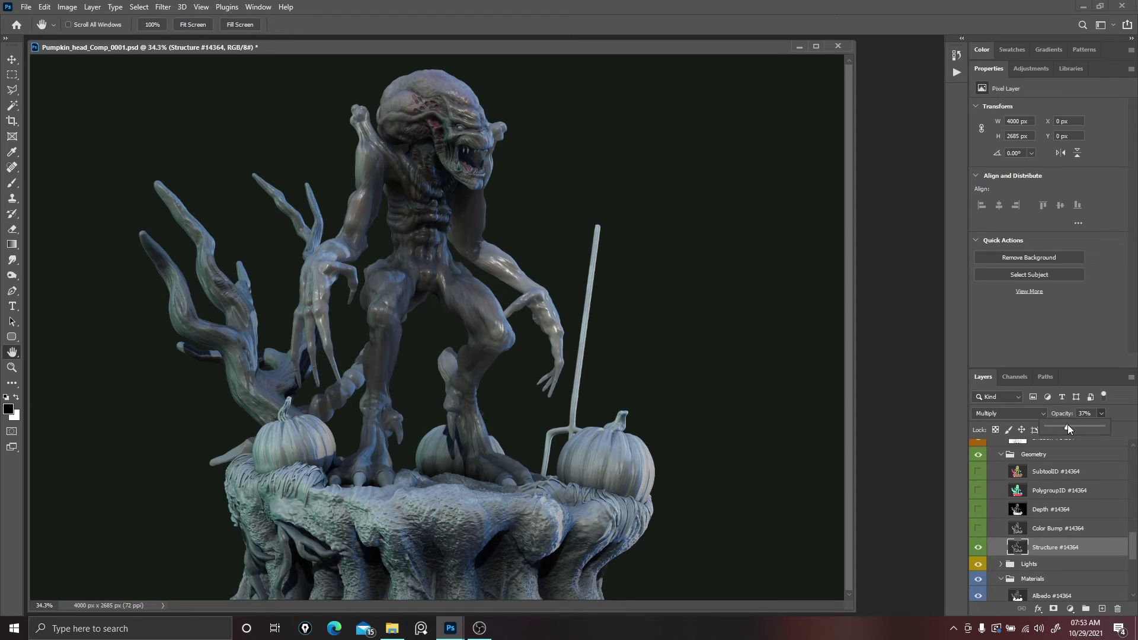
{"action": "left_click", "coordinate": [978, 547]}
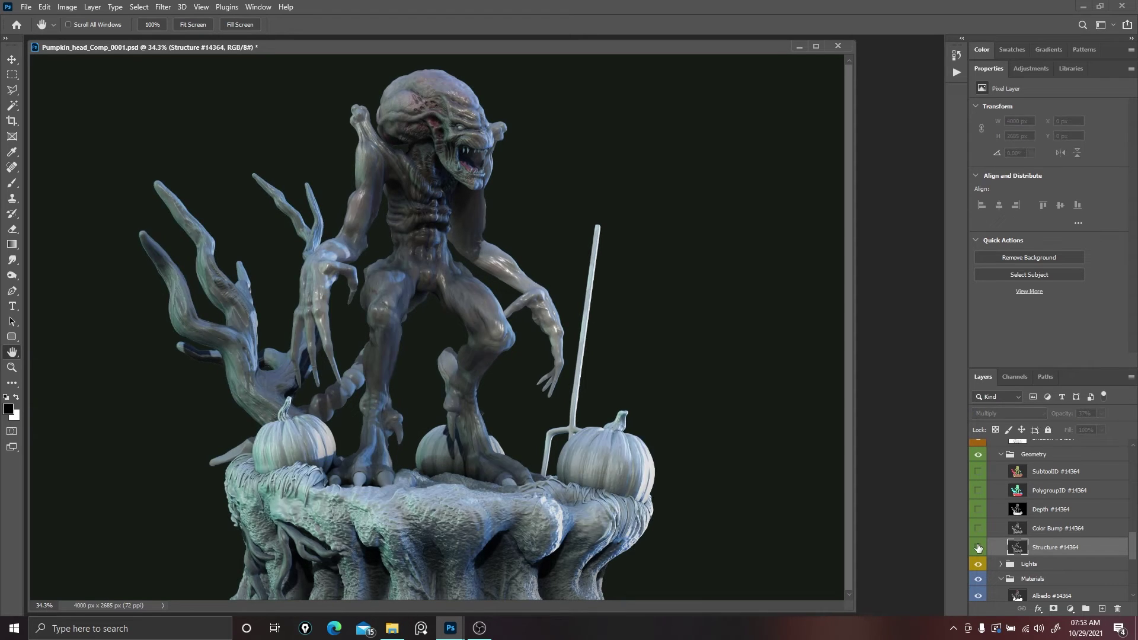
{"action": "scroll", "coordinate": [978, 548], "scroll_direction": "up", "scroll_amount": 5}
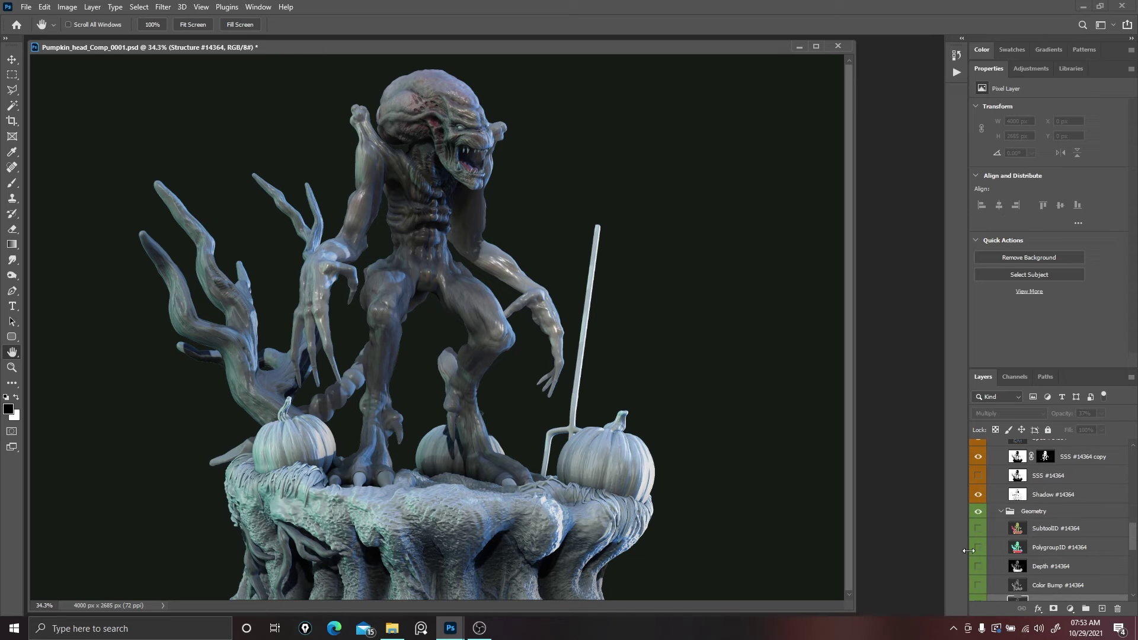
Compare the image with and without the original SSS layer in the Effects group, leaving it hidden.
{"action": "scroll", "coordinate": [1058, 516], "scroll_direction": "up", "scroll_amount": 1}
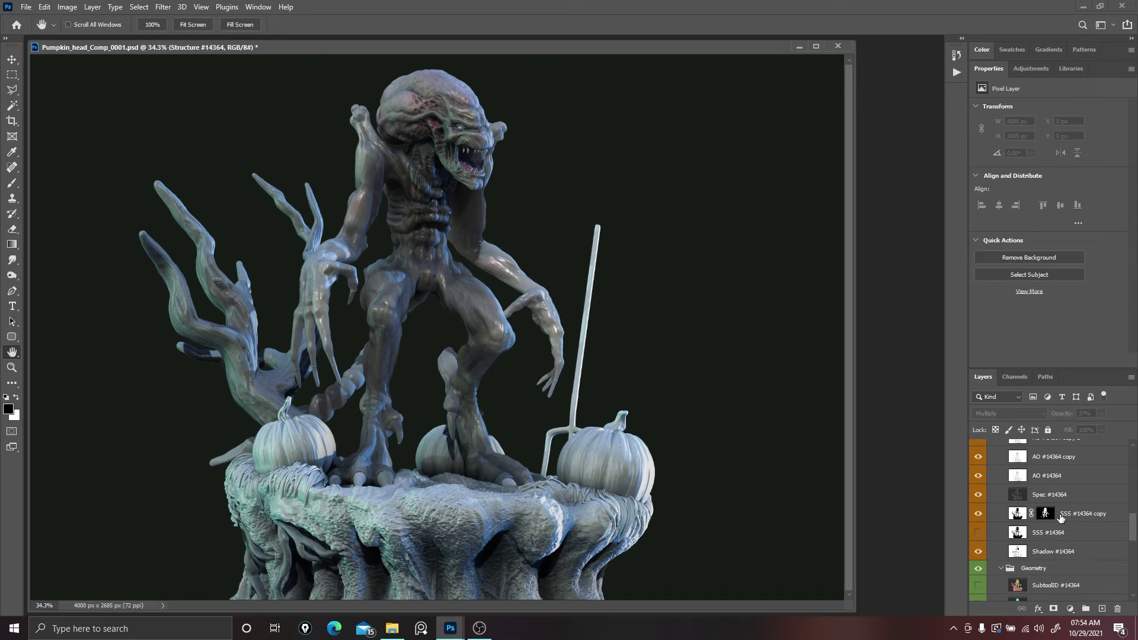
{"action": "left_click", "coordinate": [978, 533]}
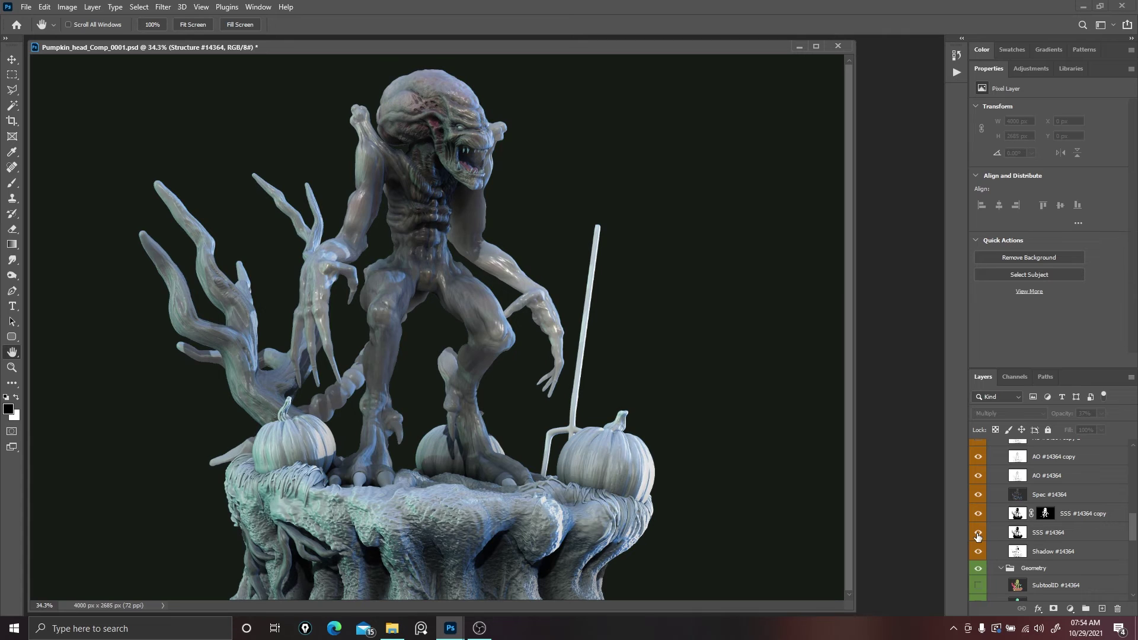
{"action": "left_click", "coordinate": [978, 533]}
{"action": "scroll", "coordinate": [1061, 564], "scroll_direction": "up", "scroll_amount": 1}
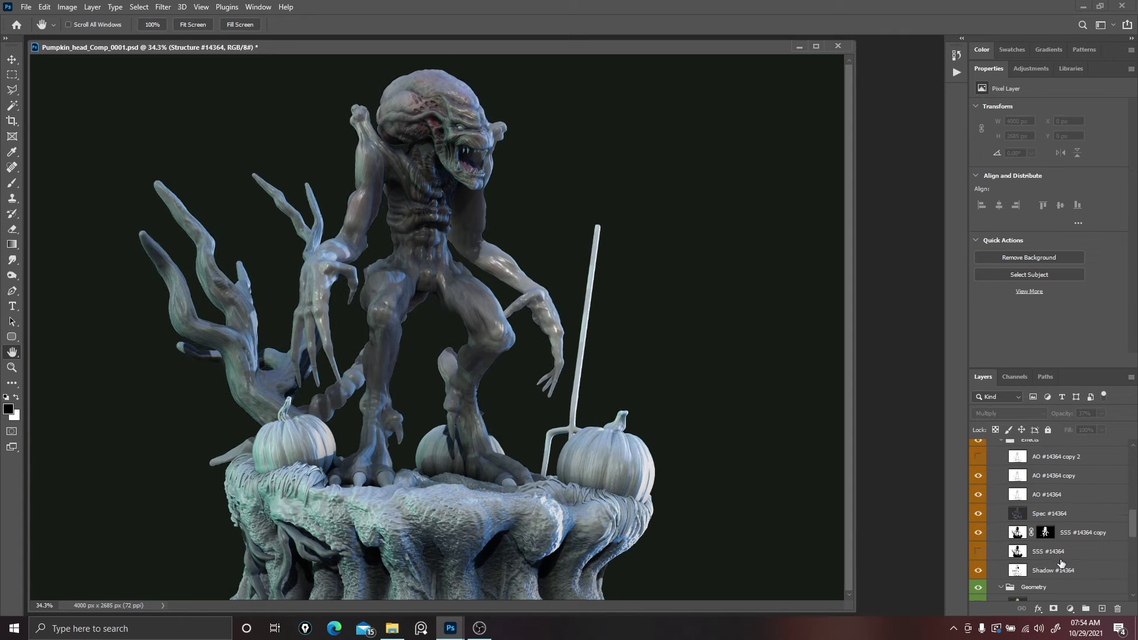
Compare the image with and without the Effects group's Spec layer, and raise the layer's opacity to 49%.
{"action": "left_click", "coordinate": [978, 513]}
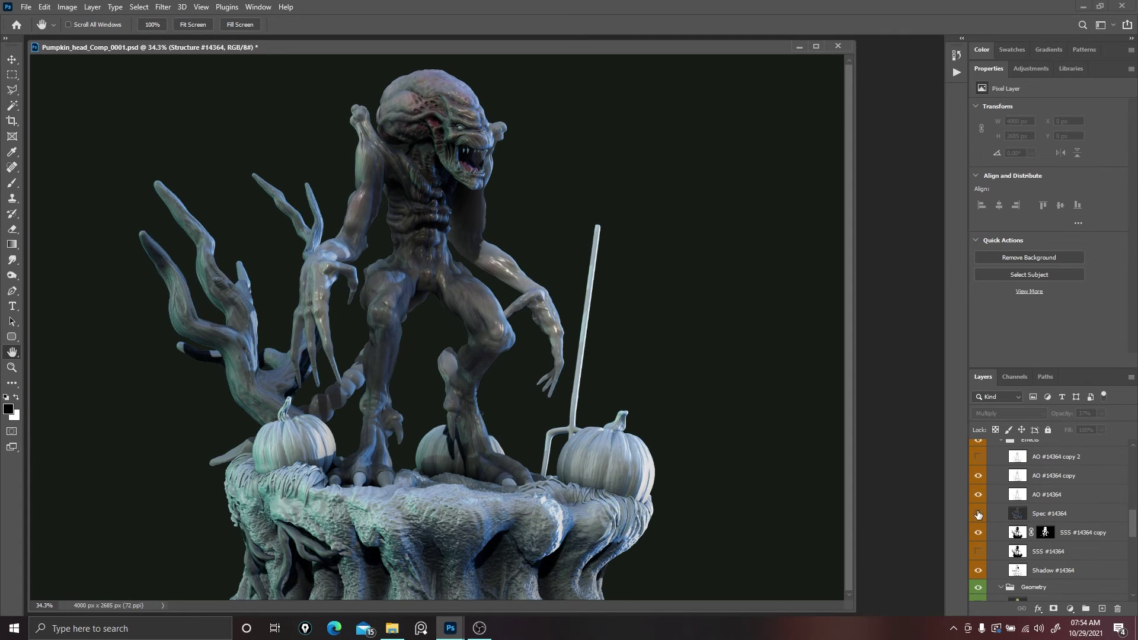
{"action": "left_click", "coordinate": [978, 513]}
{"action": "left_click", "coordinate": [1060, 513]}
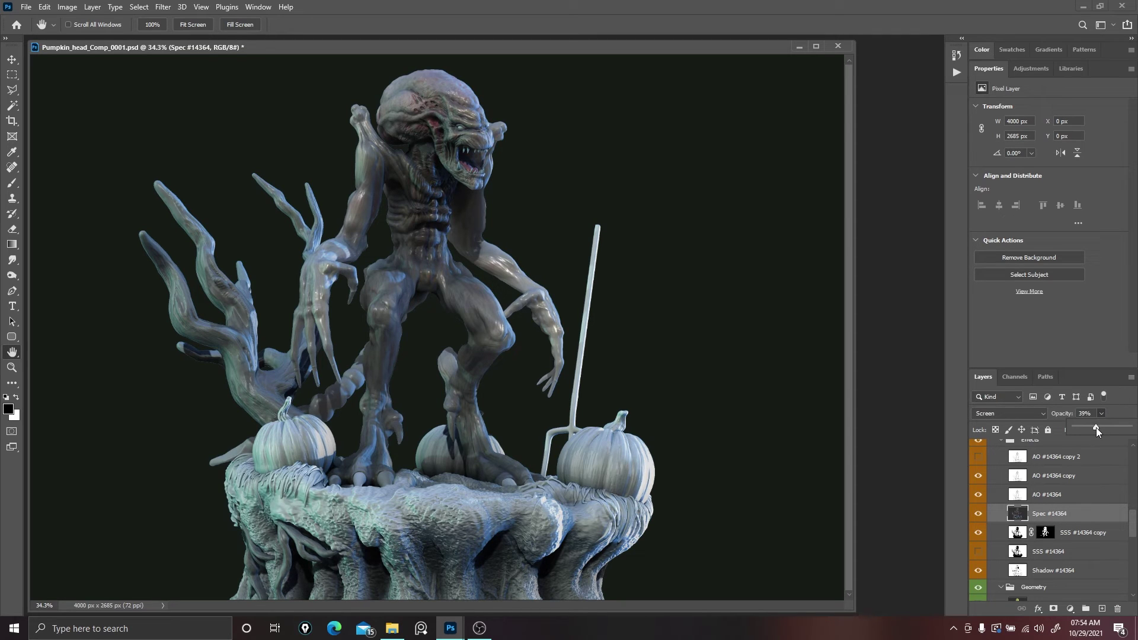
{"action": "left_click_drag", "start_coordinate": [1096, 427], "coordinate": [1108, 427]}
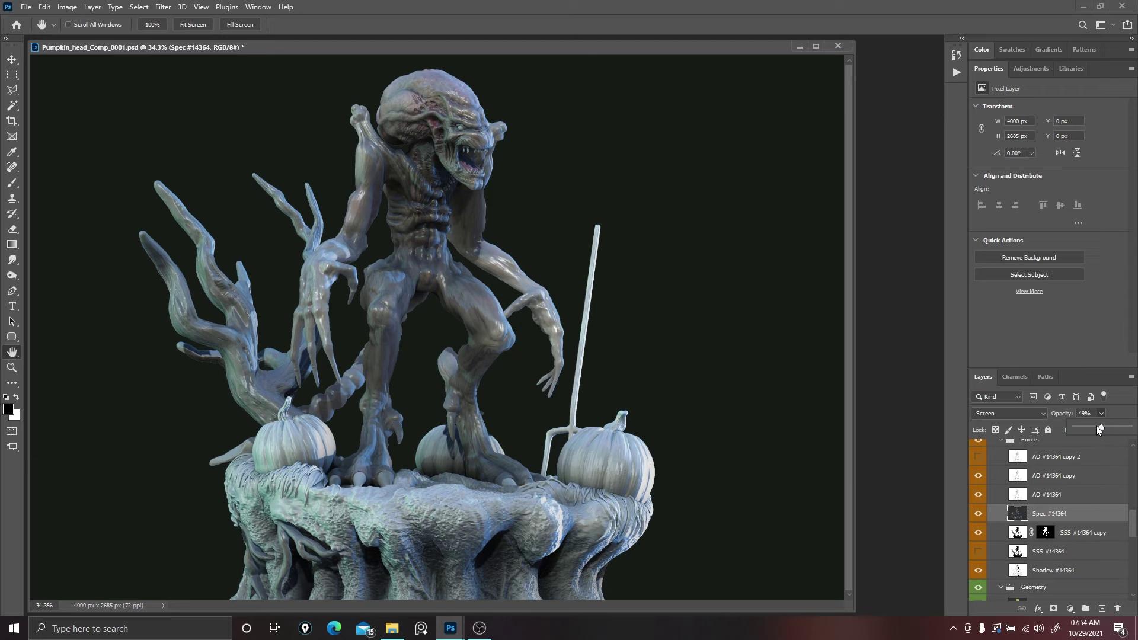
Compare the image with and without the original AO layer, and show the AO copy 2 layer in the Effects group.
{"action": "left_click", "coordinate": [1058, 494]}
{"action": "left_click", "coordinate": [978, 495]}
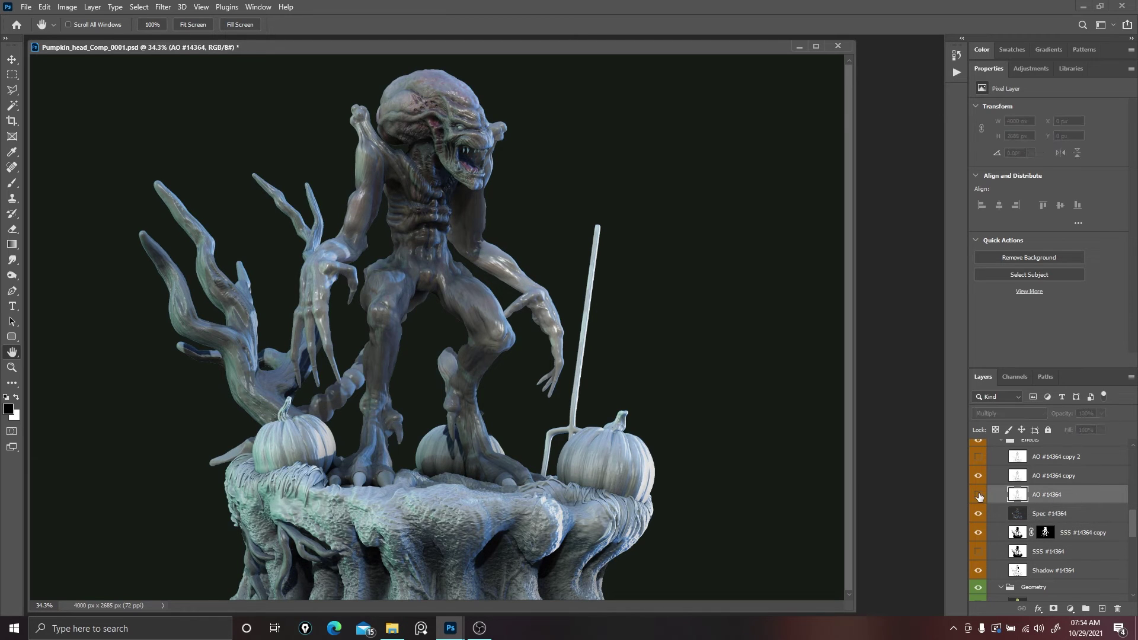
{"action": "left_click", "coordinate": [979, 495]}
{"action": "scroll", "coordinate": [1002, 498], "scroll_direction": "up", "scroll_amount": 1}
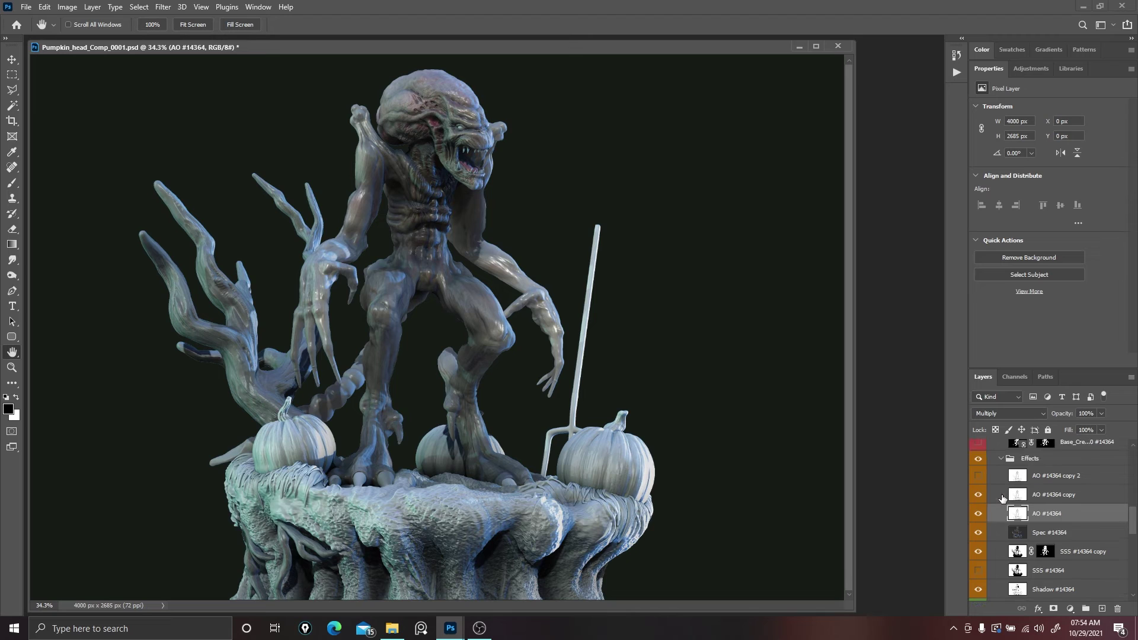
{"action": "scroll", "coordinate": [1002, 497], "scroll_direction": "up", "scroll_amount": 1}
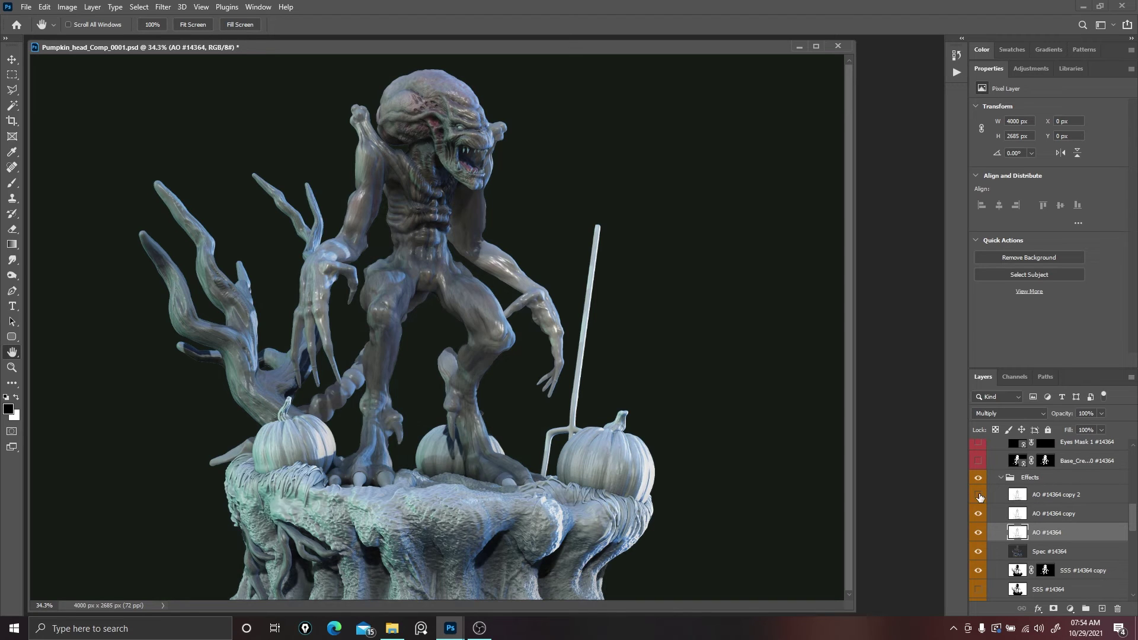
{"action": "left_click", "coordinate": [978, 496]}
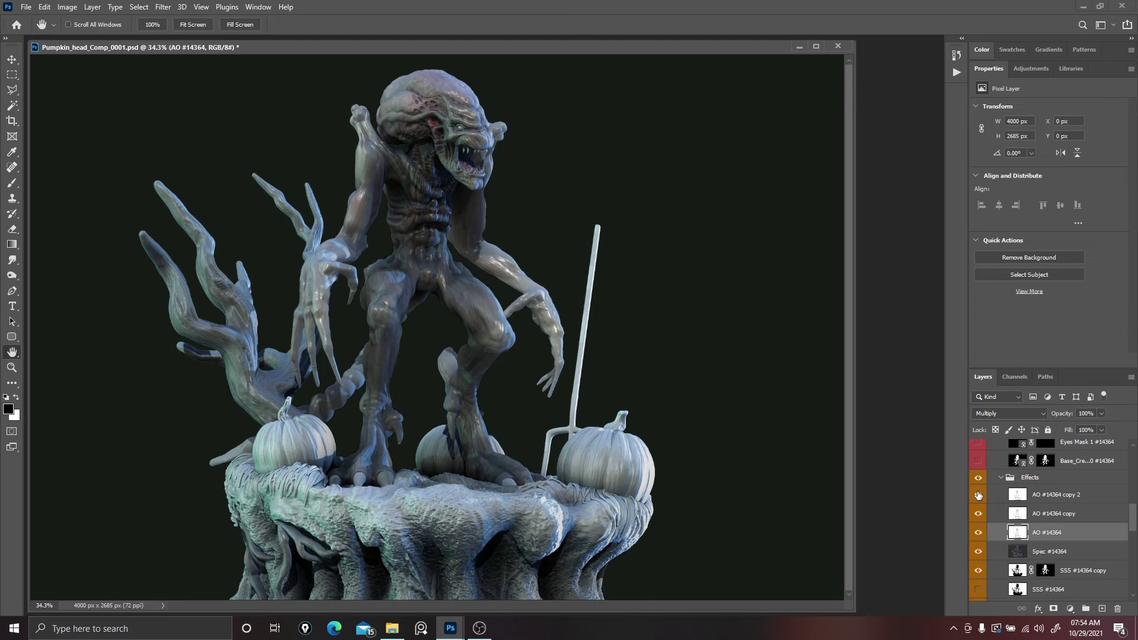
Collapse the Masks group and the whole ZBrush Render group, leaving the ZBrush Render group selected.
{"action": "scroll", "coordinate": [1088, 546], "scroll_direction": "up", "scroll_amount": 1}
{"action": "scroll", "coordinate": [1089, 547], "scroll_direction": "up", "scroll_amount": 5}
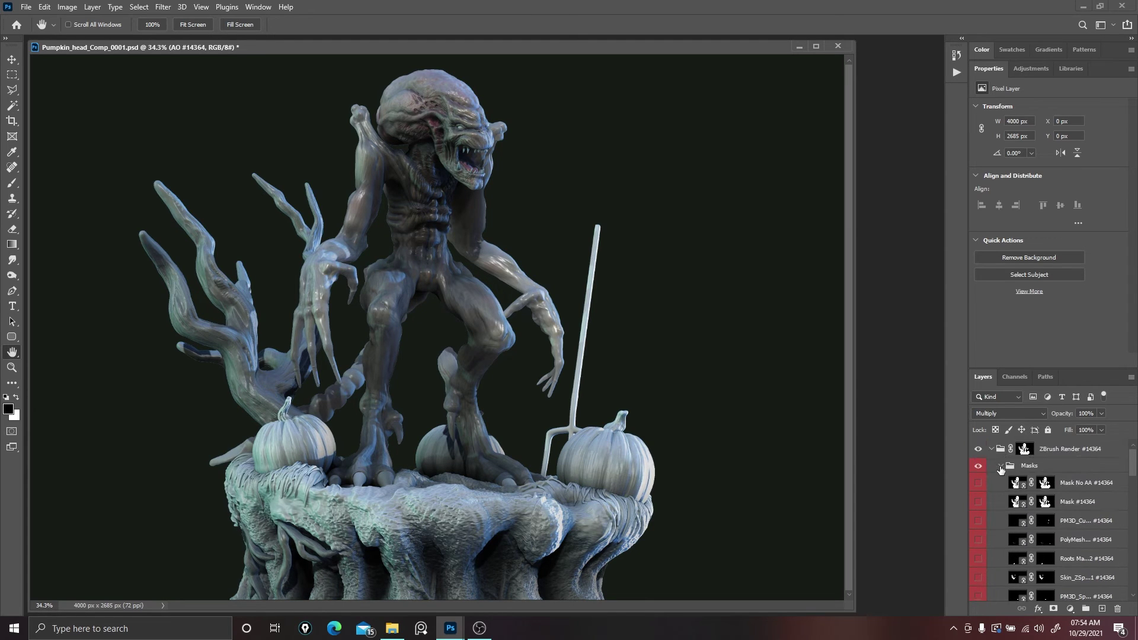
{"action": "left_click", "coordinate": [1001, 467]}
{"action": "left_click", "coordinate": [1000, 448]}
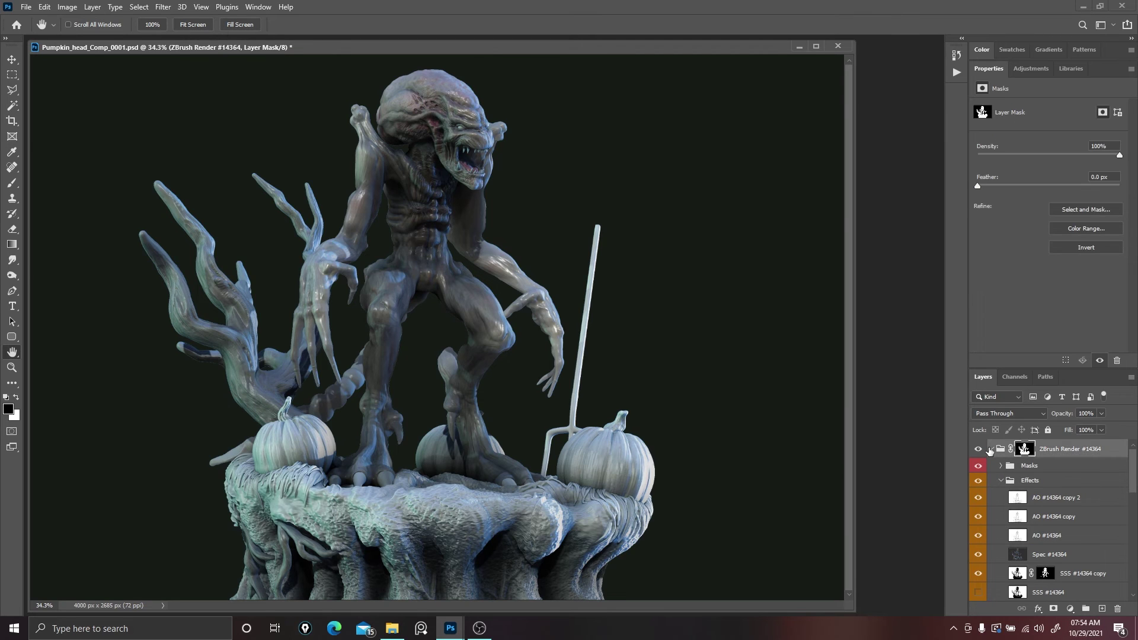
{"action": "left_click", "coordinate": [991, 449]}
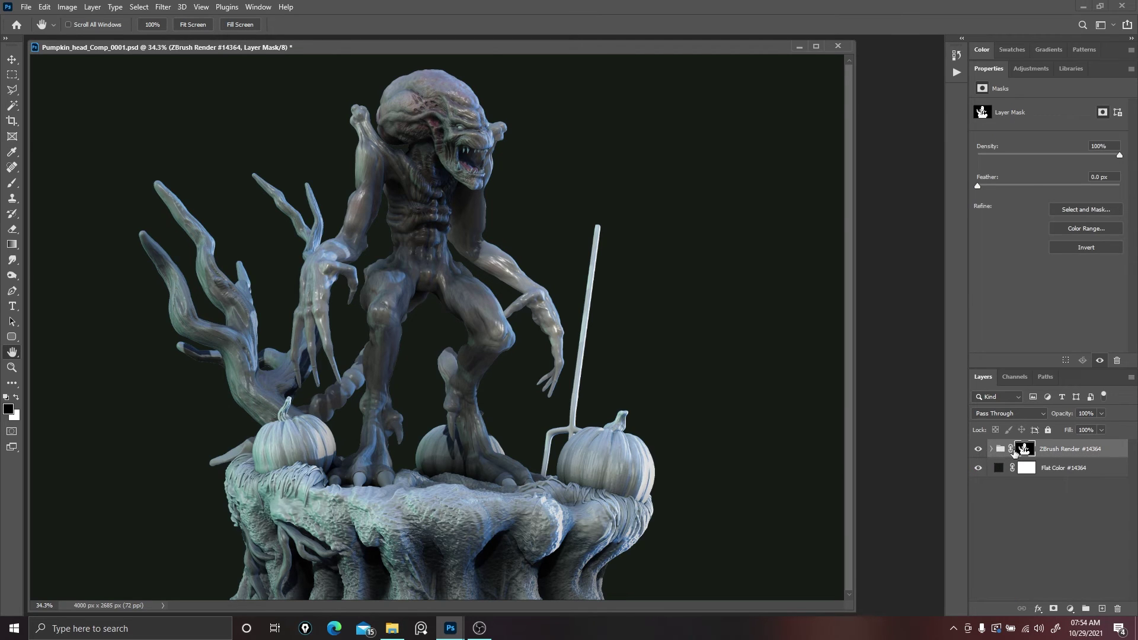
Add a Color Lookup adjustment layer above the ZBrush Render group and load the 2Strip.look 3D LUT.
{"action": "left_click", "coordinate": [1070, 609]}
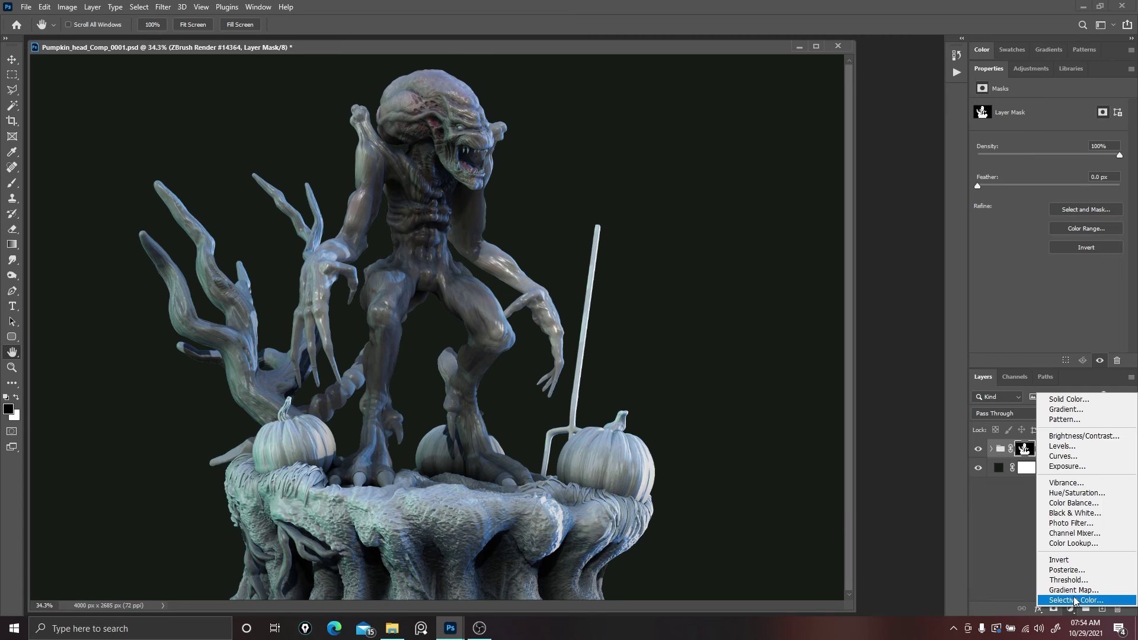
{"action": "left_click", "coordinate": [1073, 543]}
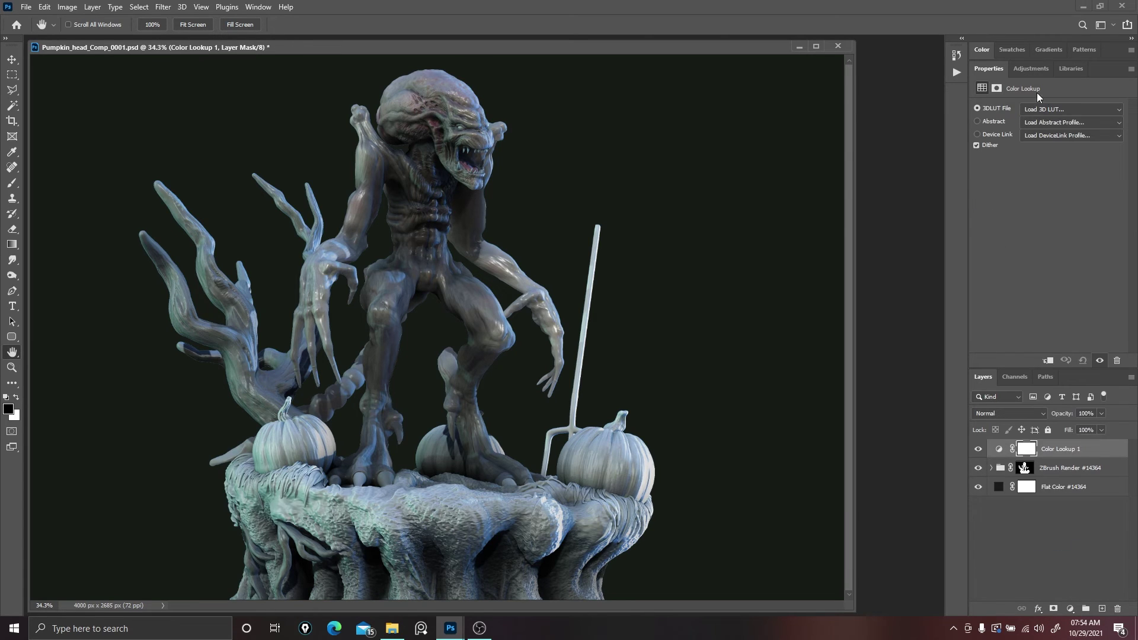
{"action": "left_click", "coordinate": [1067, 110]}
{"action": "left_click", "coordinate": [1018, 159]}
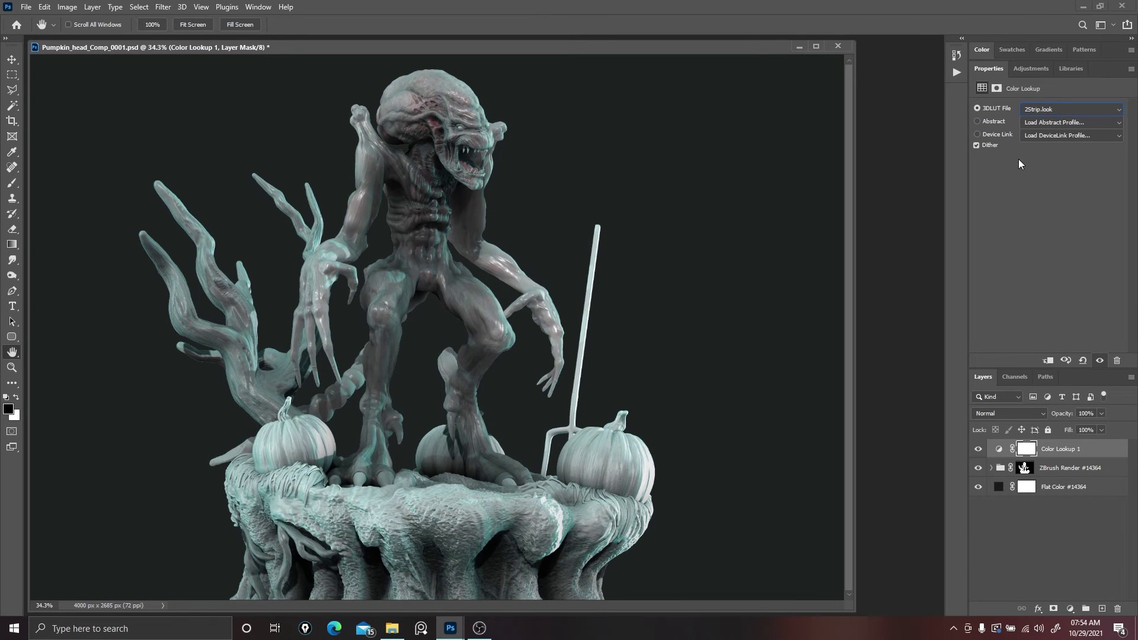
Try successive 3D LUTs on the Color Lookup layer, such as Crisp_Winter and FoggyNight, and settle on Kodak 5218 Kodak 2383.
{"action": "key", "text": "Down"}
{"action": "key", "text": "Down"}
{"action": "key", "text": "Down"}
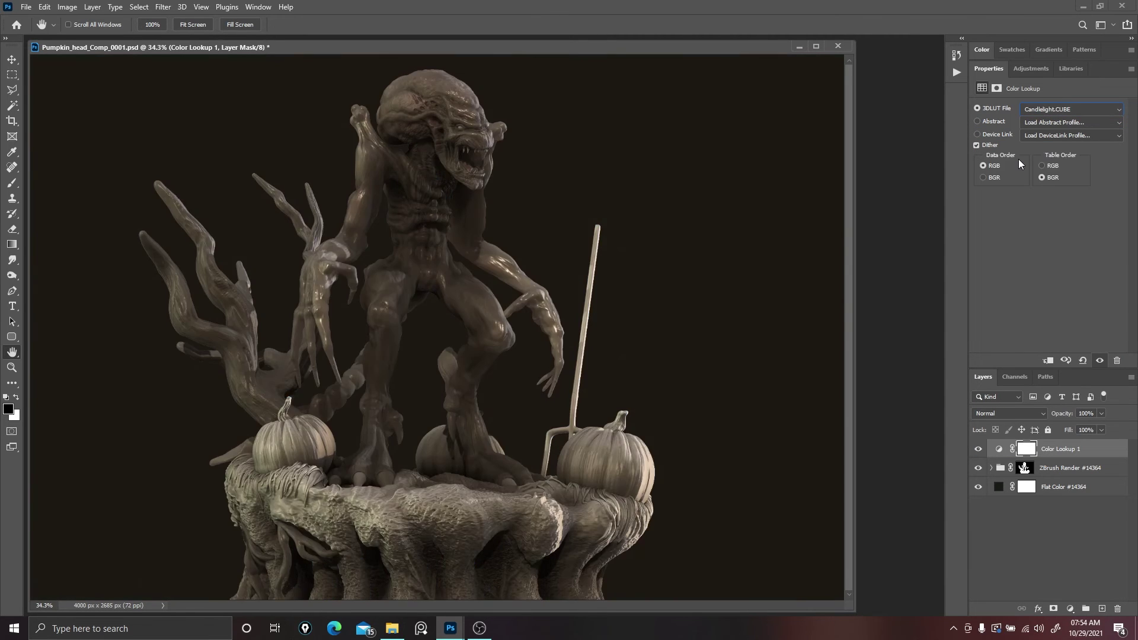
{"action": "key", "text": "Up"}
{"action": "key", "text": "Down"}
{"action": "key", "text": "Down"}
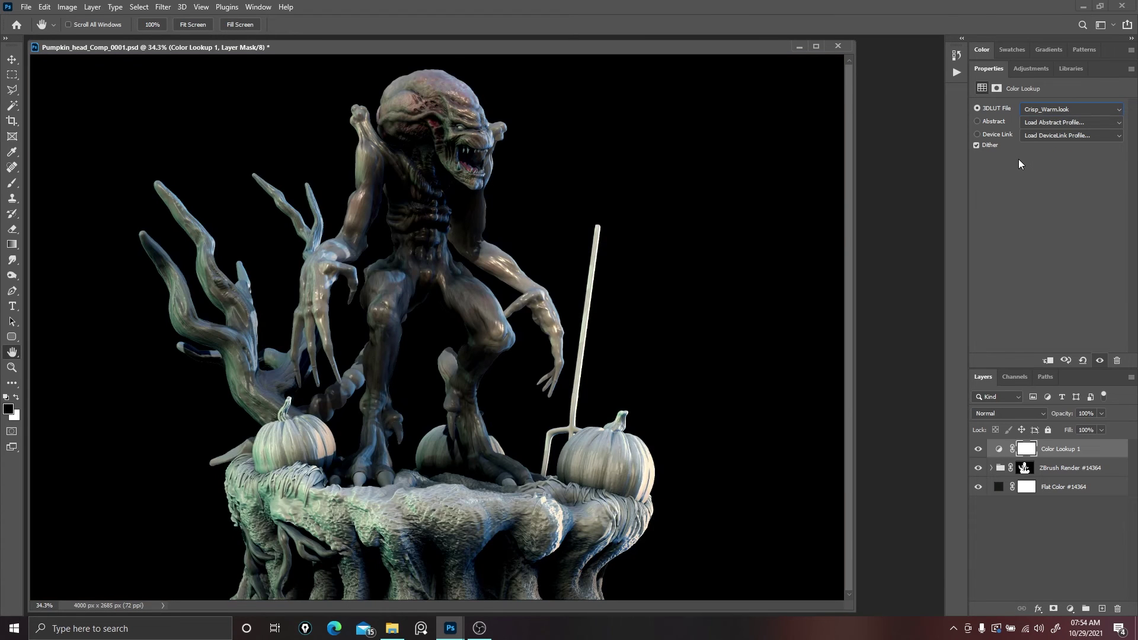
{"action": "key", "text": "Down"}
{"action": "key", "text": "Down"}
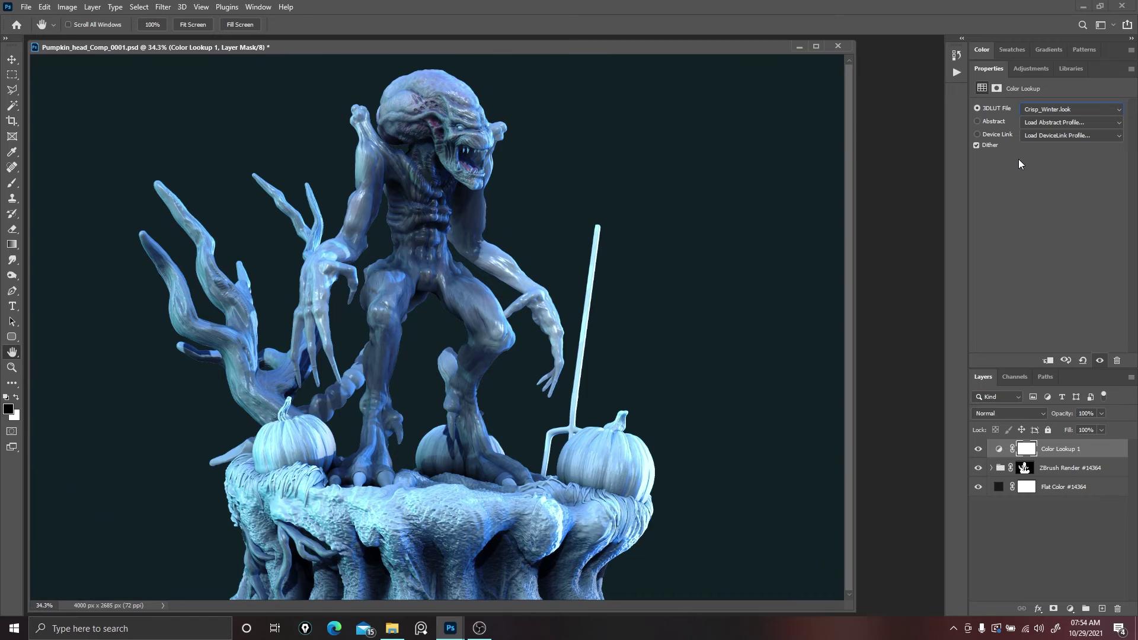
{"action": "key", "text": "Down"}
{"action": "key", "text": "Down"}
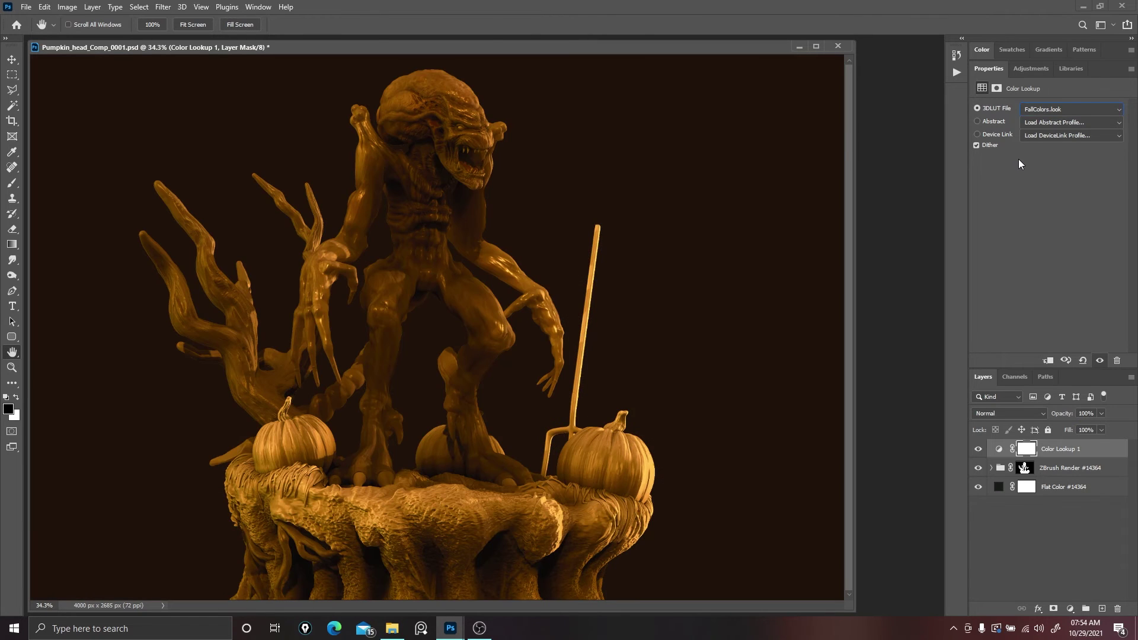
{"action": "key", "text": "Down"}
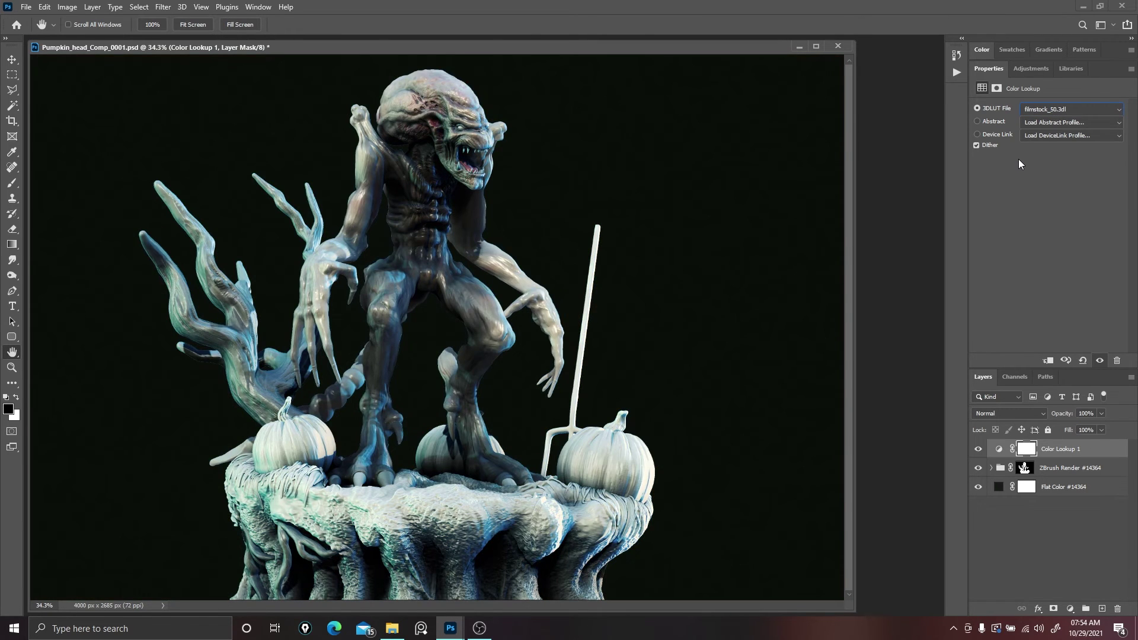
{"action": "key", "text": "Down"}
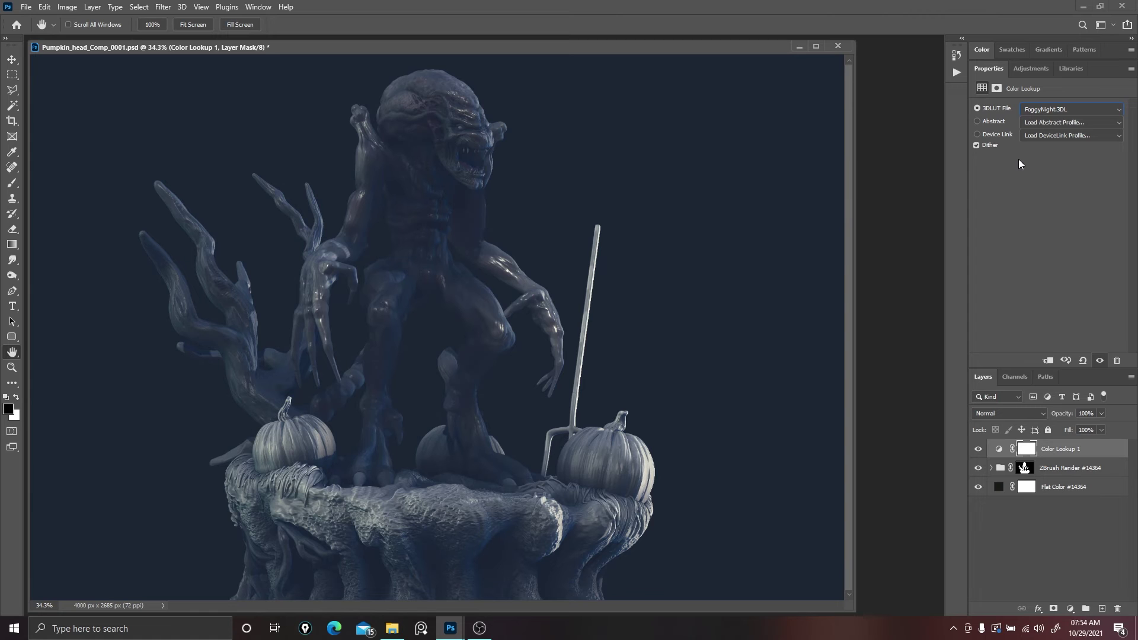
{"action": "key", "text": "Down"}
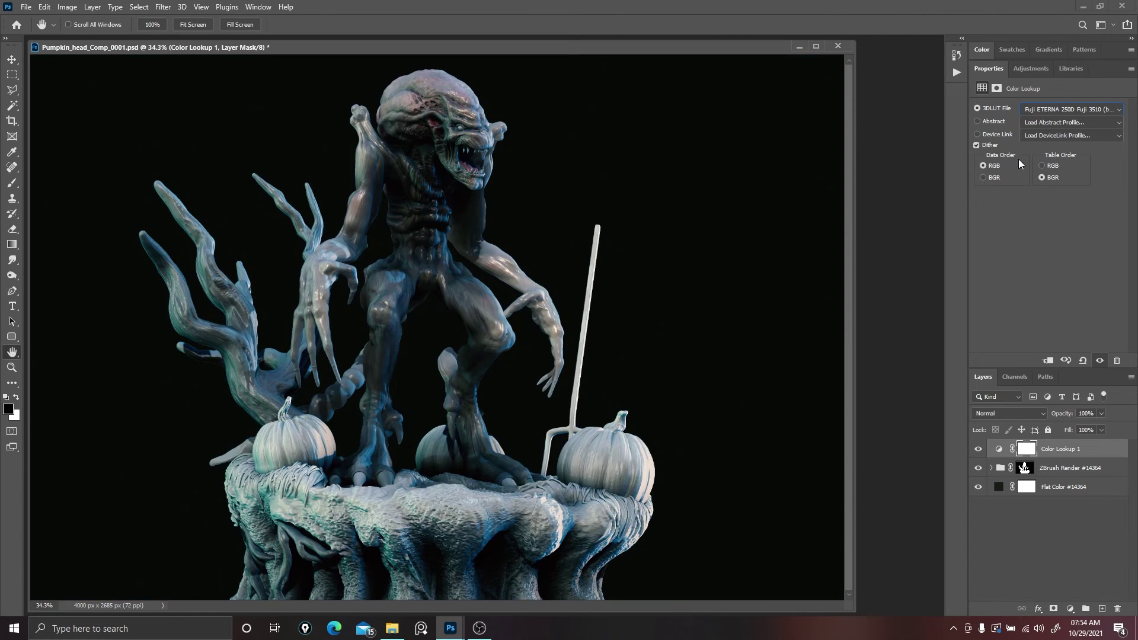
{"action": "key", "text": "Down"}
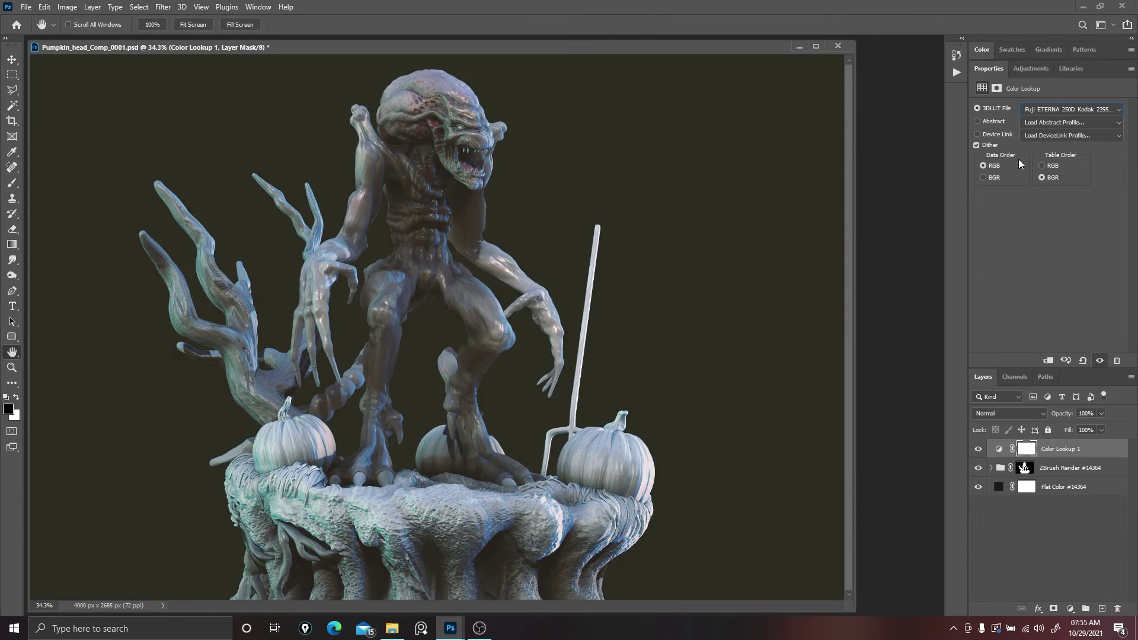
{"action": "key", "text": "Down"}
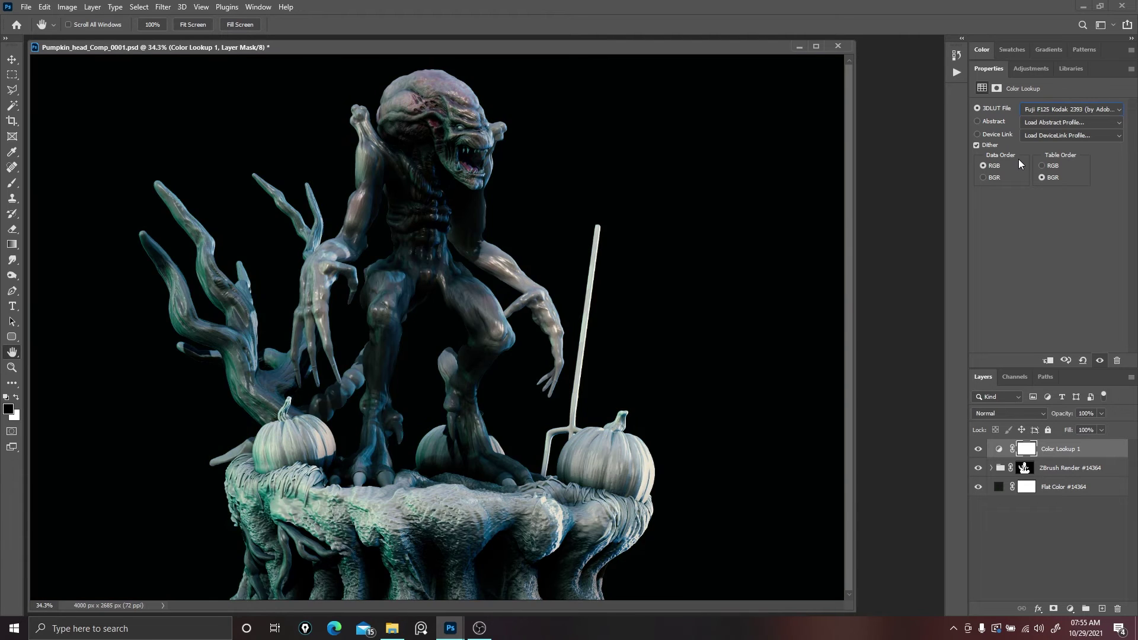
{"action": "key", "text": "Up"}
{"action": "key", "text": "Down"}
{"action": "key", "text": "Down"}
{"action": "key", "text": "Down"}
{"action": "key", "text": "Down"}
{"action": "key", "text": "Down"}
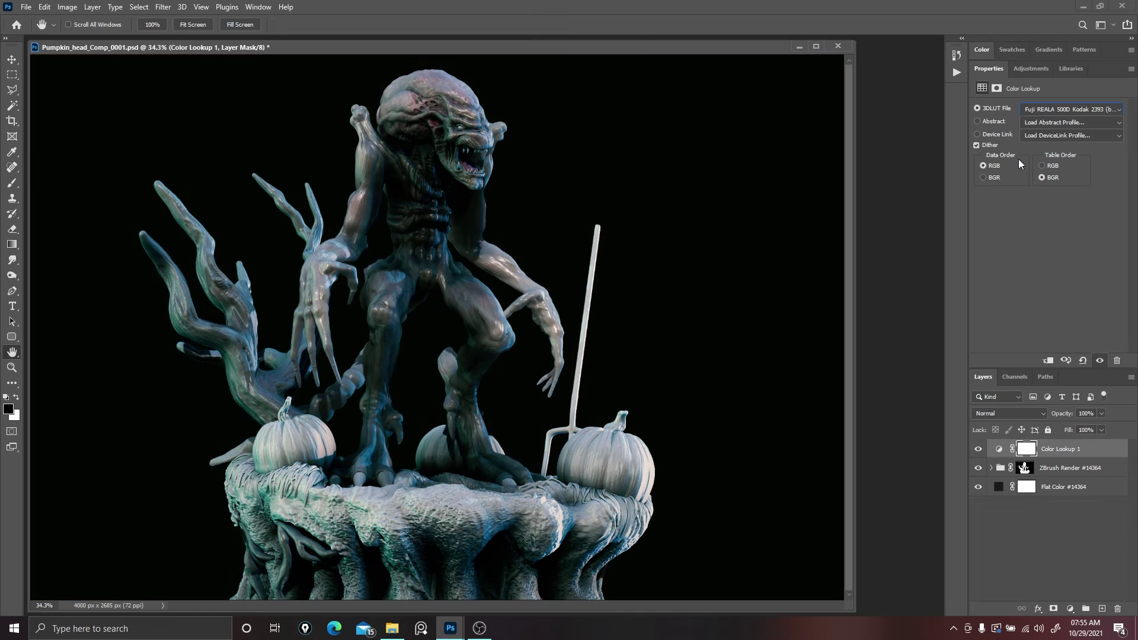
{"action": "key", "text": "Down"}
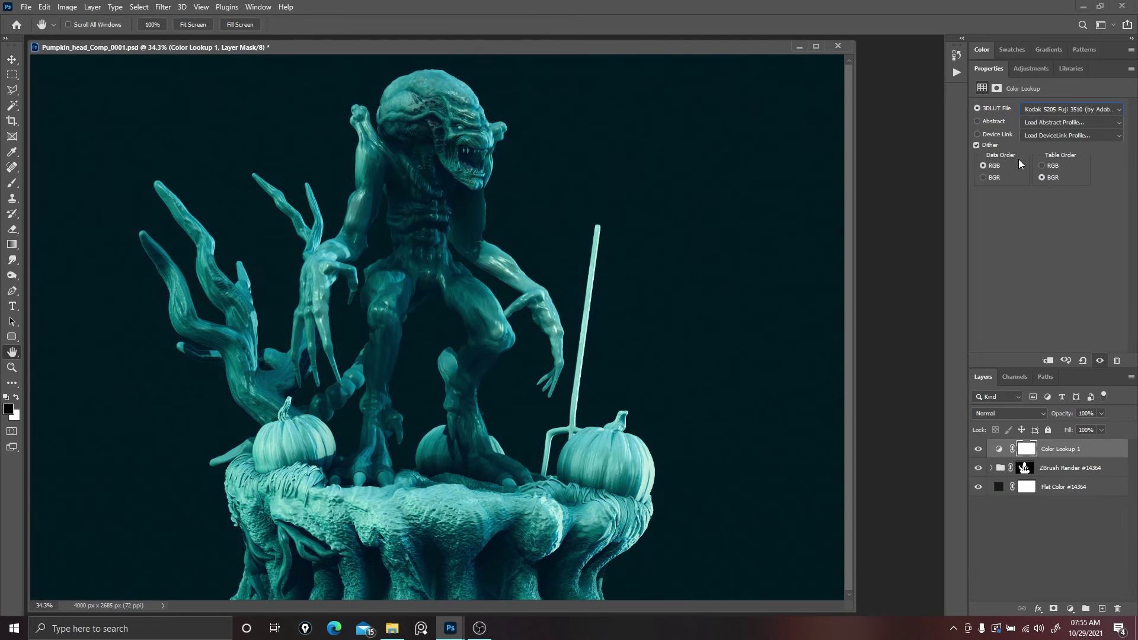
{"action": "key", "text": "Down"}
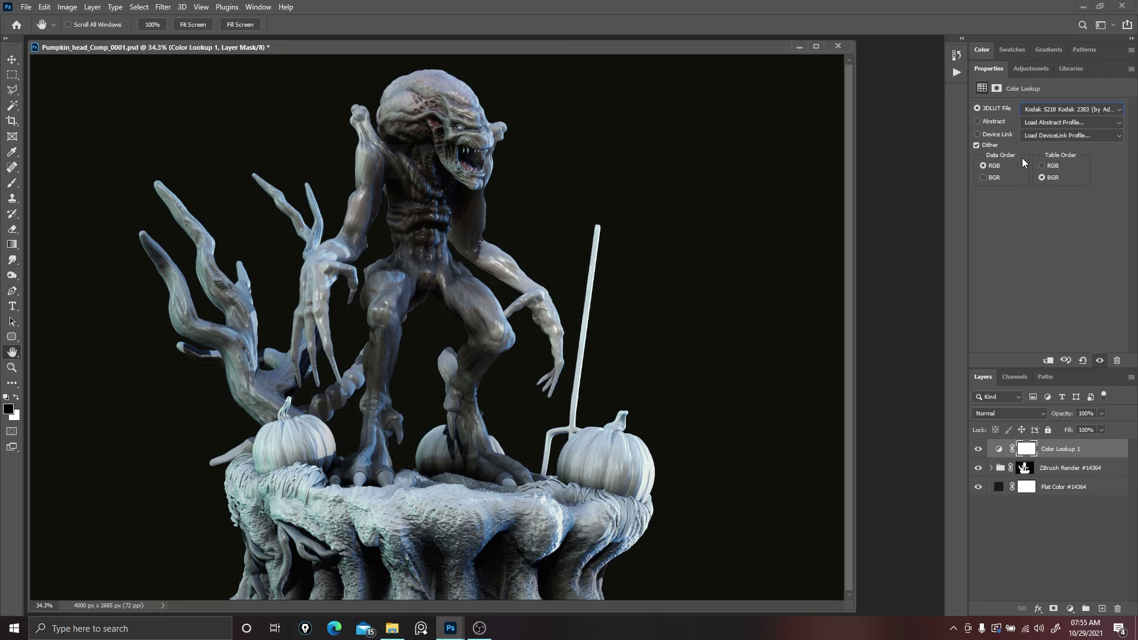
Compare the image with the Color Lookup layer shown and hidden, leaving it shown.
{"action": "left_click", "coordinate": [978, 449]}
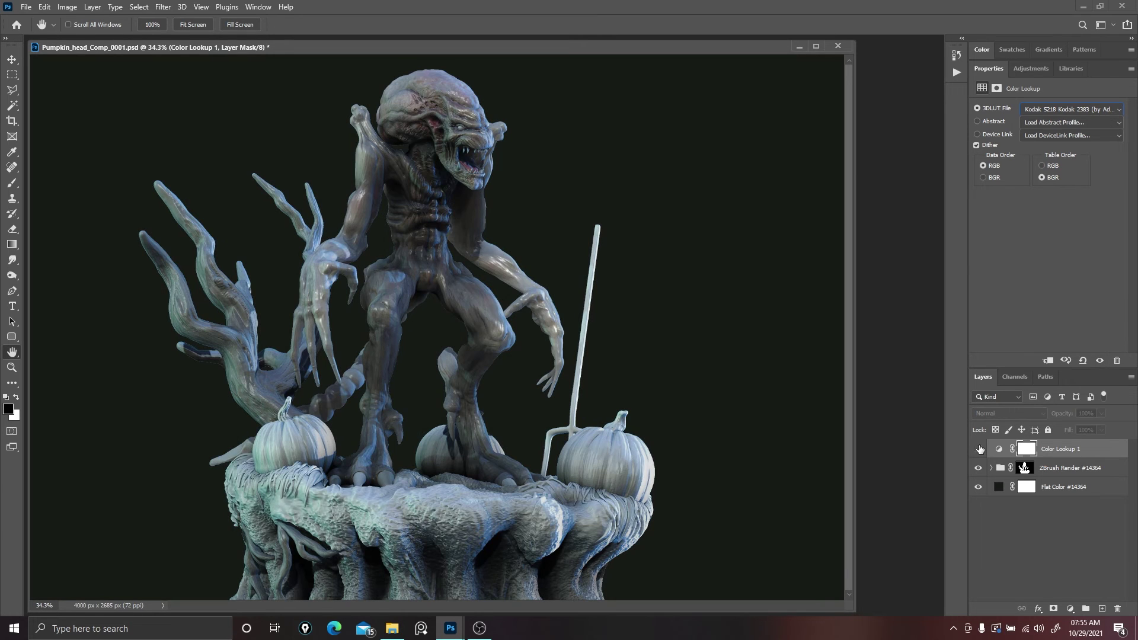
{"action": "left_click", "coordinate": [979, 449]}
{"action": "left_click", "coordinate": [979, 448]}
{"action": "left_click", "coordinate": [979, 449]}
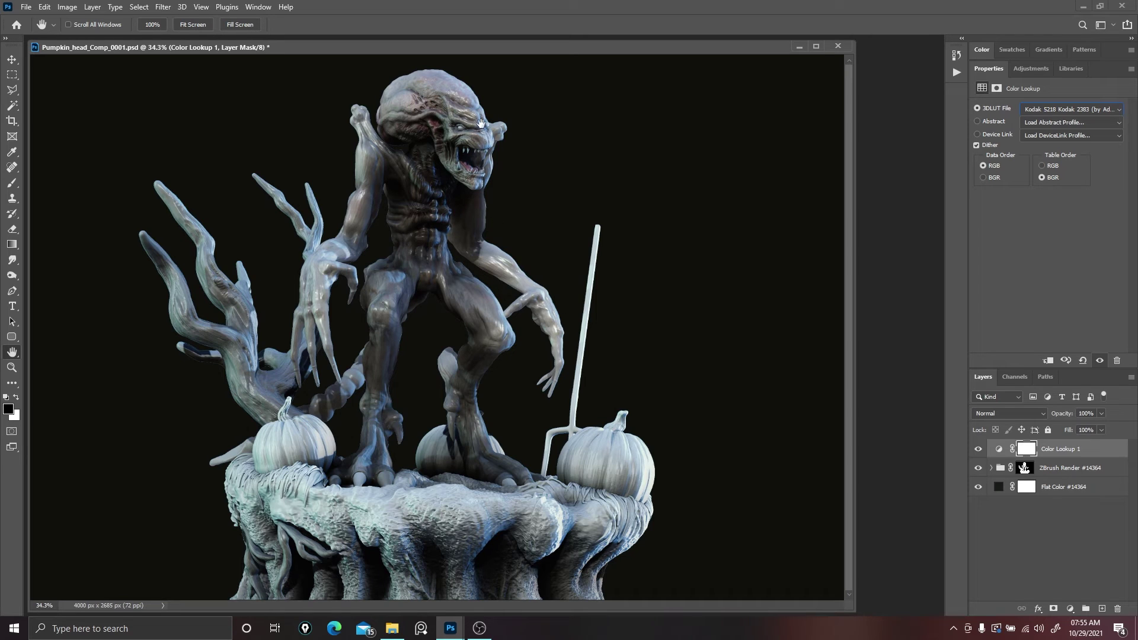
{"action": "right_click", "coordinate": [464, 136]}
{"action": "left_click", "coordinate": [476, 141]}
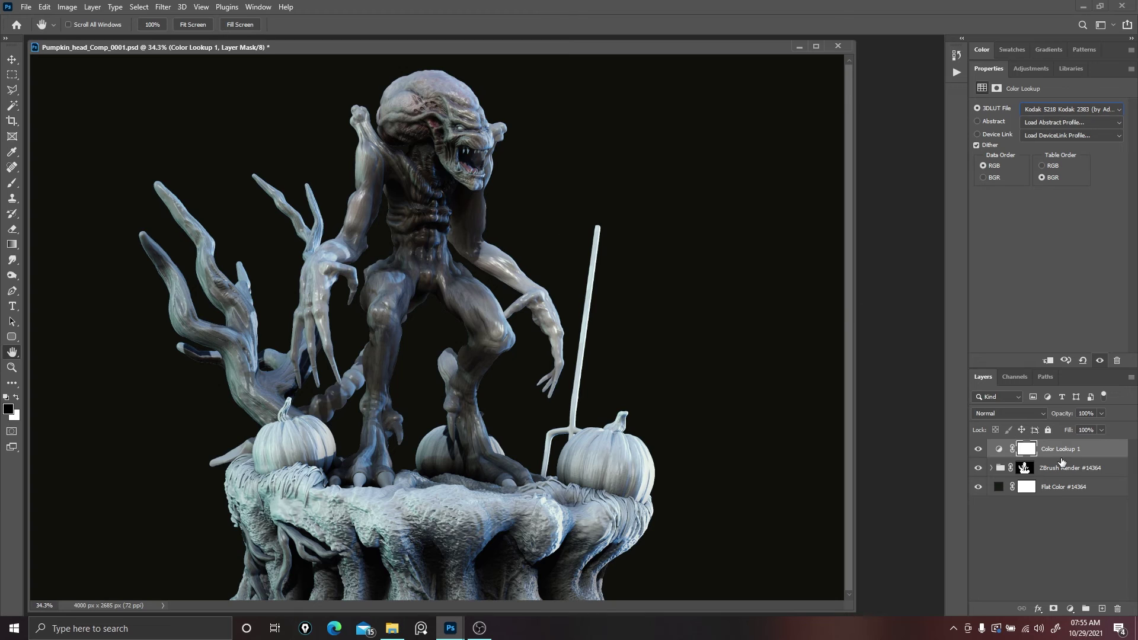
Add a Photo Filter adjustment layer directly above the Color Lookup layer.
{"action": "left_click", "coordinate": [1066, 447]}
{"action": "left_click", "coordinate": [1069, 609]}
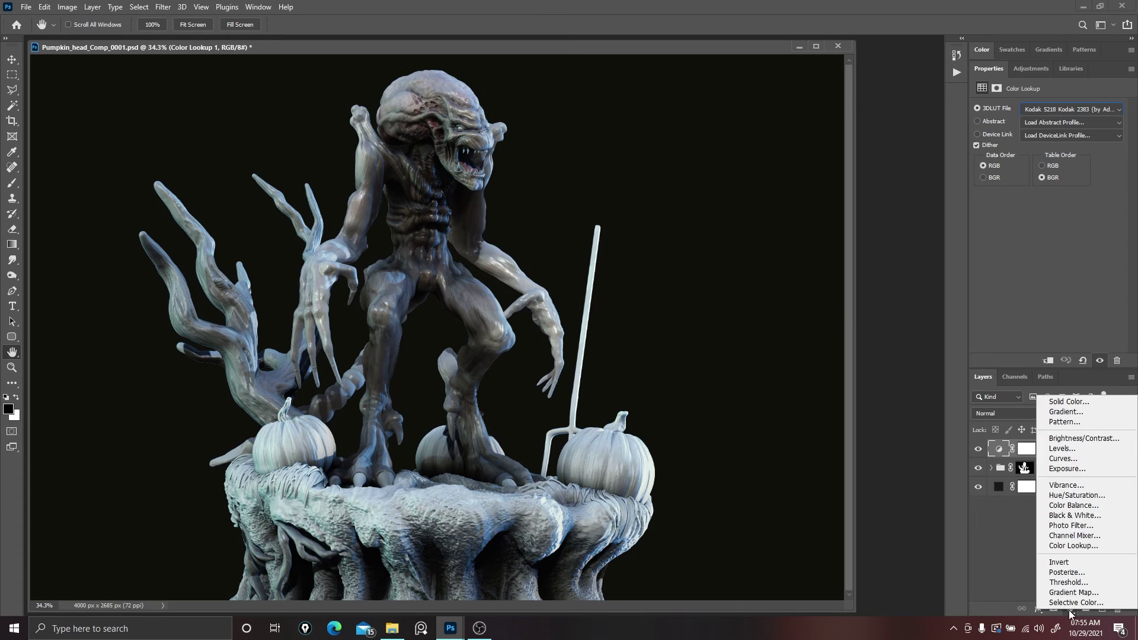
{"action": "left_click", "coordinate": [1071, 526]}
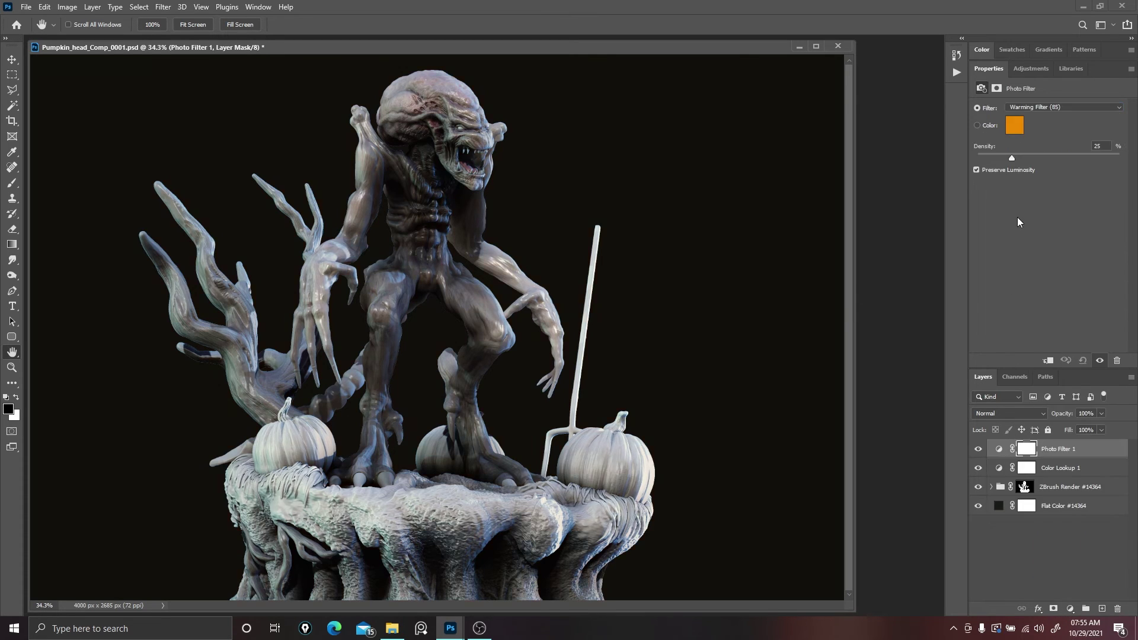
Try the Photo Filter presets from Warming Filter (LBA) onward, setting the filter to Cooling Filter (80).
{"action": "left_click", "coordinate": [1069, 107]}
{"action": "left_click", "coordinate": [1051, 127]}
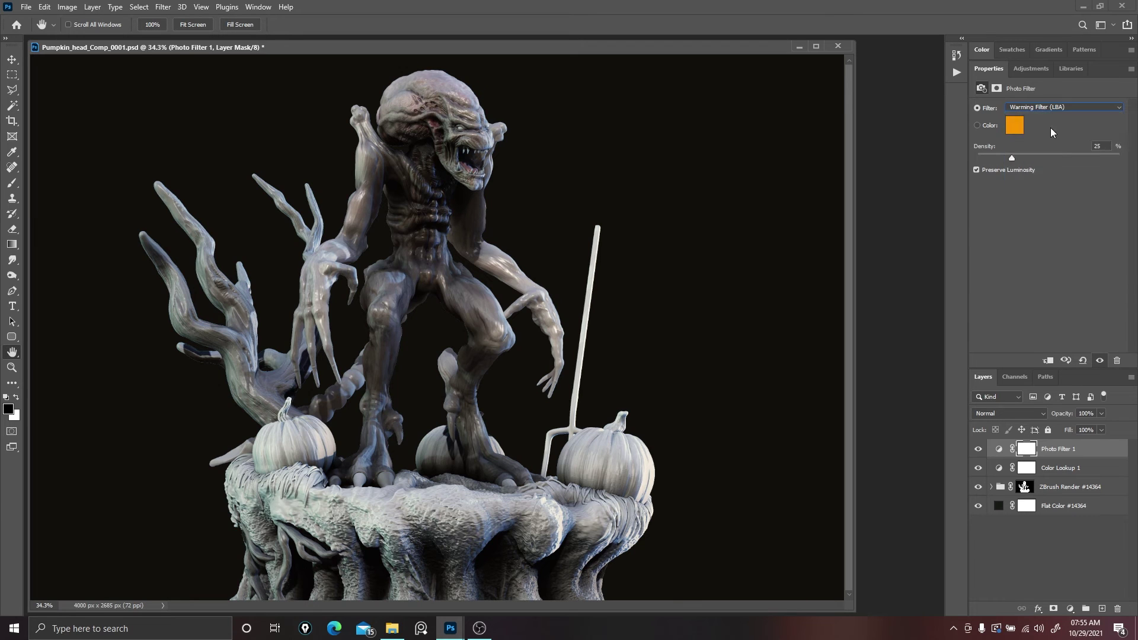
{"action": "key", "text": "Down"}
{"action": "key", "text": "Down"}
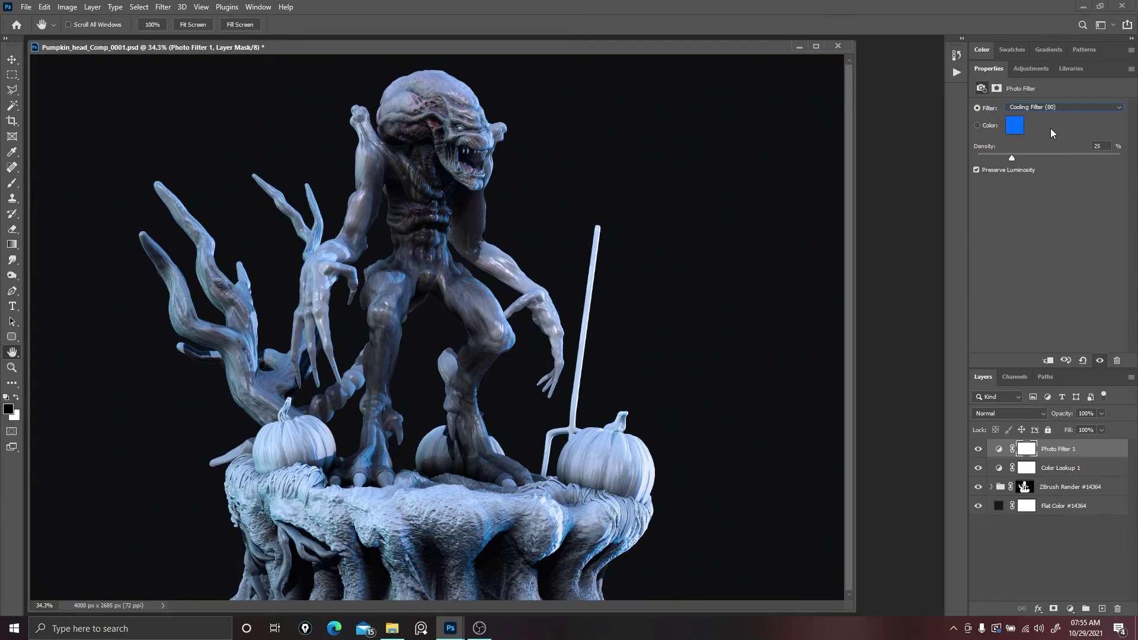
Try the remaining Photo Filter presets, such as Red, Violet, Deep Red and Blue, and return the filter to Warming Filter (85).
{"action": "key", "text": "Down"}
{"action": "key", "text": "Down"}
{"action": "key", "text": "Down"}
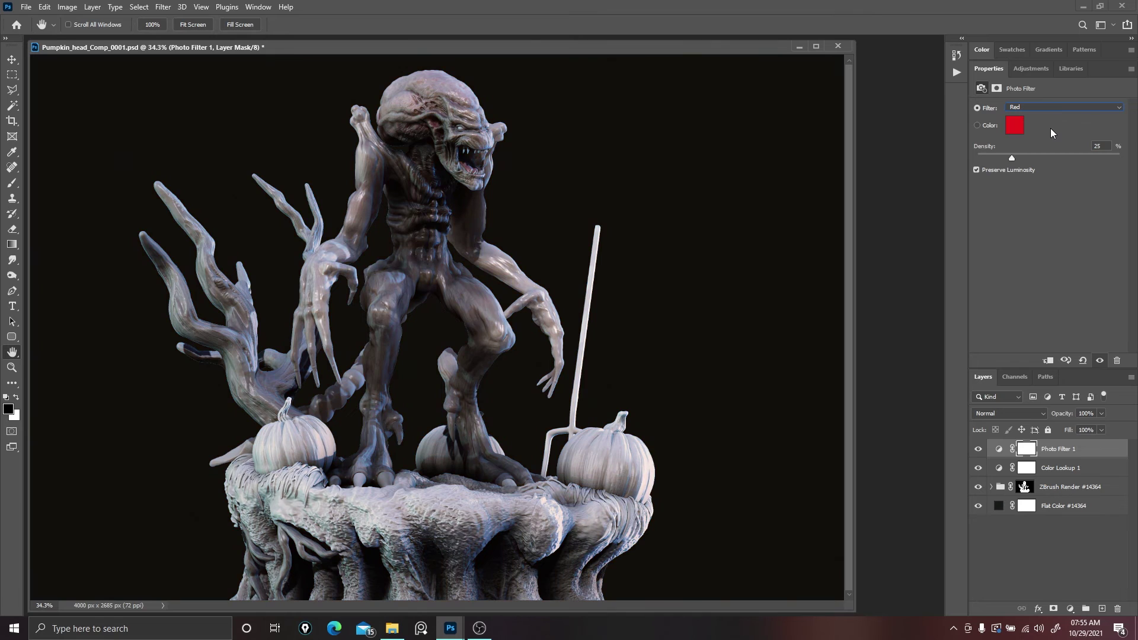
{"action": "key", "text": "Down"}
{"action": "key", "text": "Down"}
{"action": "key", "text": "Down"}
{"action": "key", "text": "Down"}
{"action": "key", "text": "Down"}
{"action": "key", "text": "Down"}
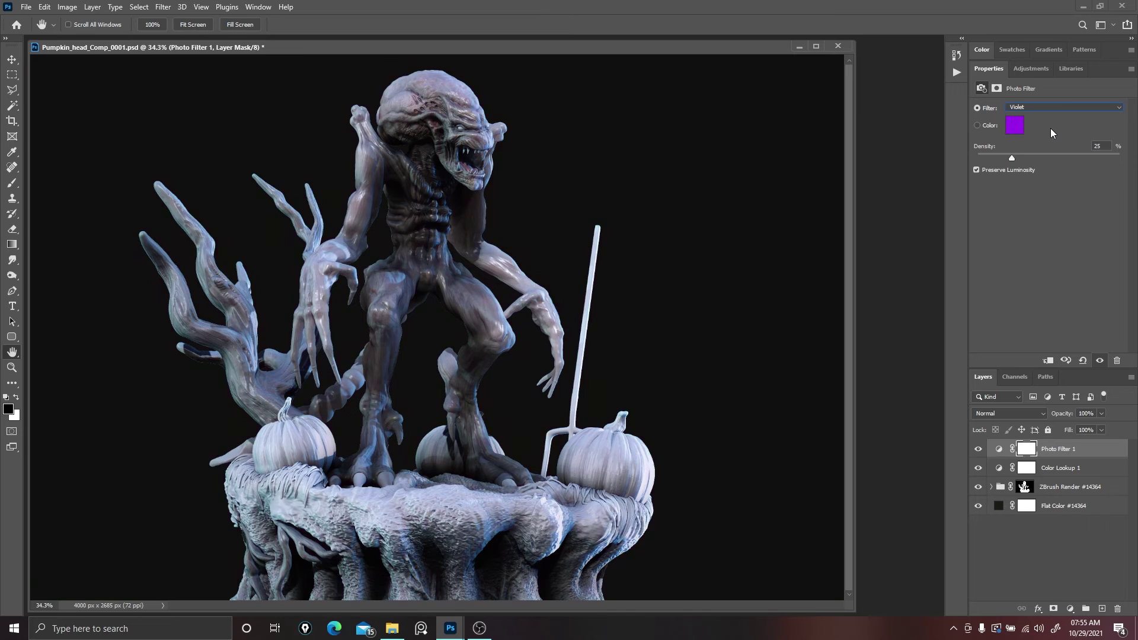
{"action": "key", "text": "Down"}
{"action": "key", "text": "Down"}
{"action": "key", "text": "Down"}
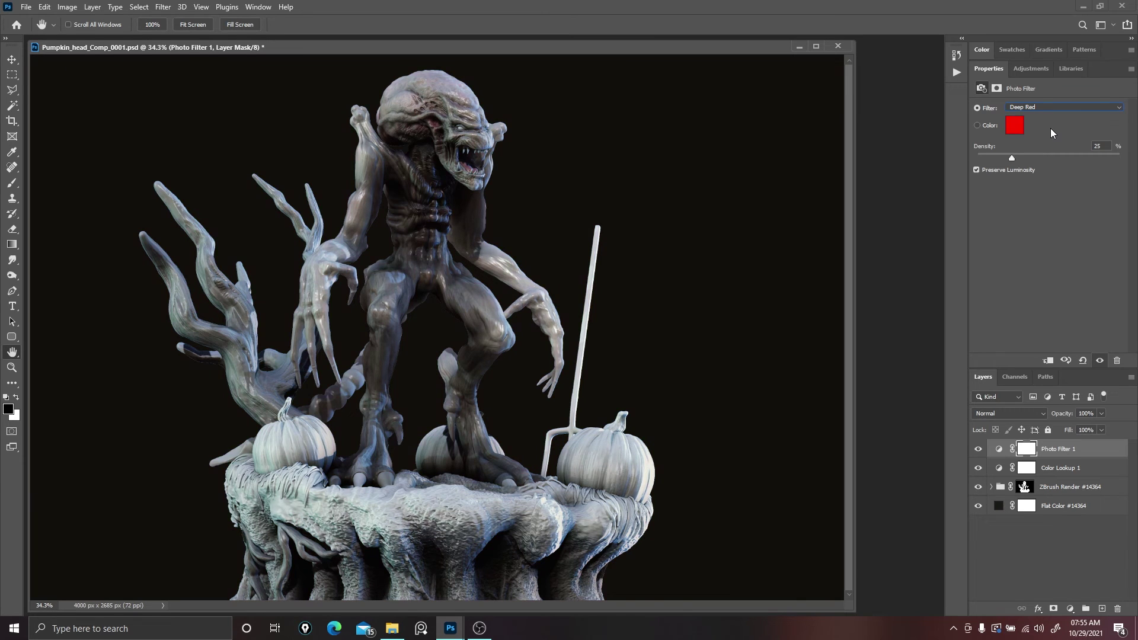
{"action": "key", "text": "Down"}
{"action": "key", "text": "Down"}
{"action": "key", "text": "Down"}
{"action": "key", "text": "Down"}
{"action": "key", "text": "Up"}
{"action": "key", "text": "b"}
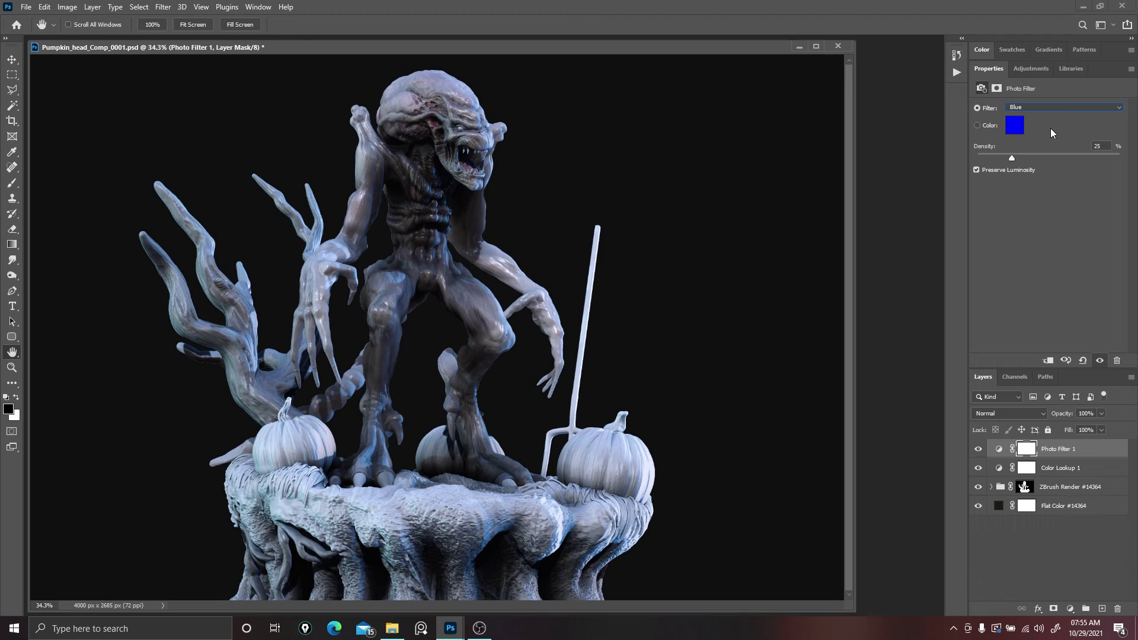
{"action": "left_click", "coordinate": [1041, 107]}
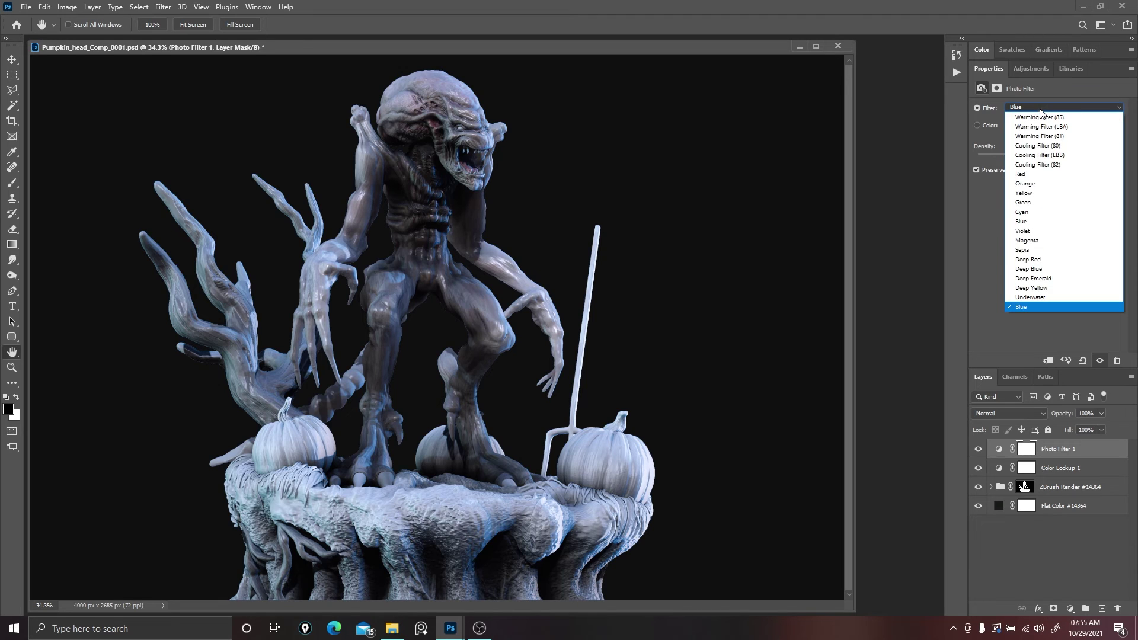
{"action": "left_click", "coordinate": [1042, 118]}
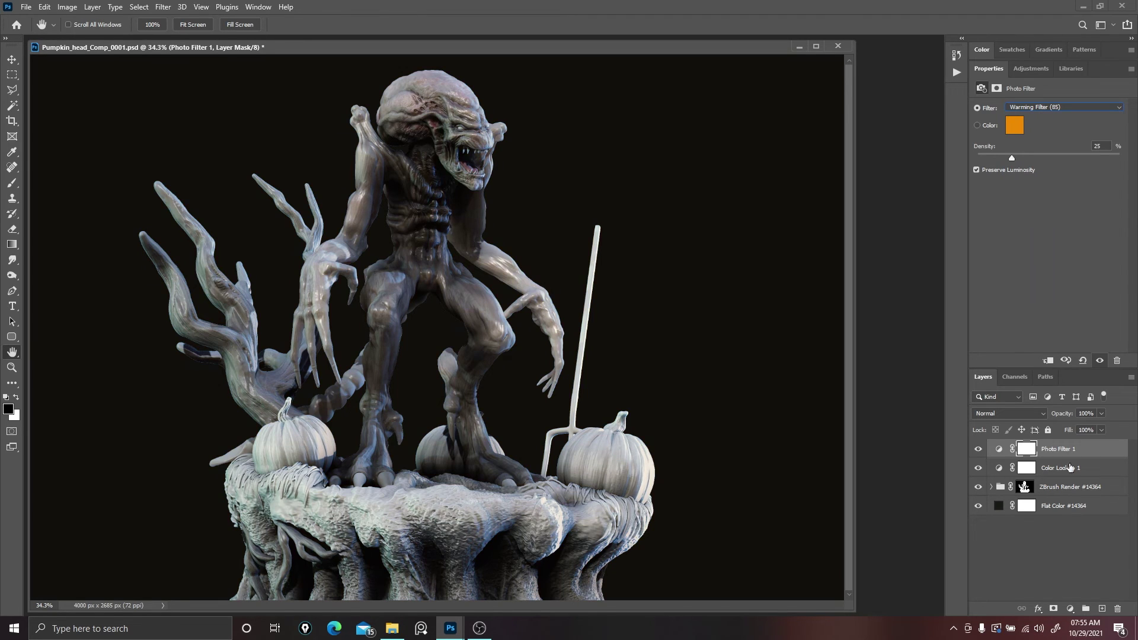
Delete the Photo Filter layer and add a second Color Lookup adjustment layer above the existing one.
{"action": "left_click_drag", "start_coordinate": [1092, 460], "coordinate": [1118, 609]}
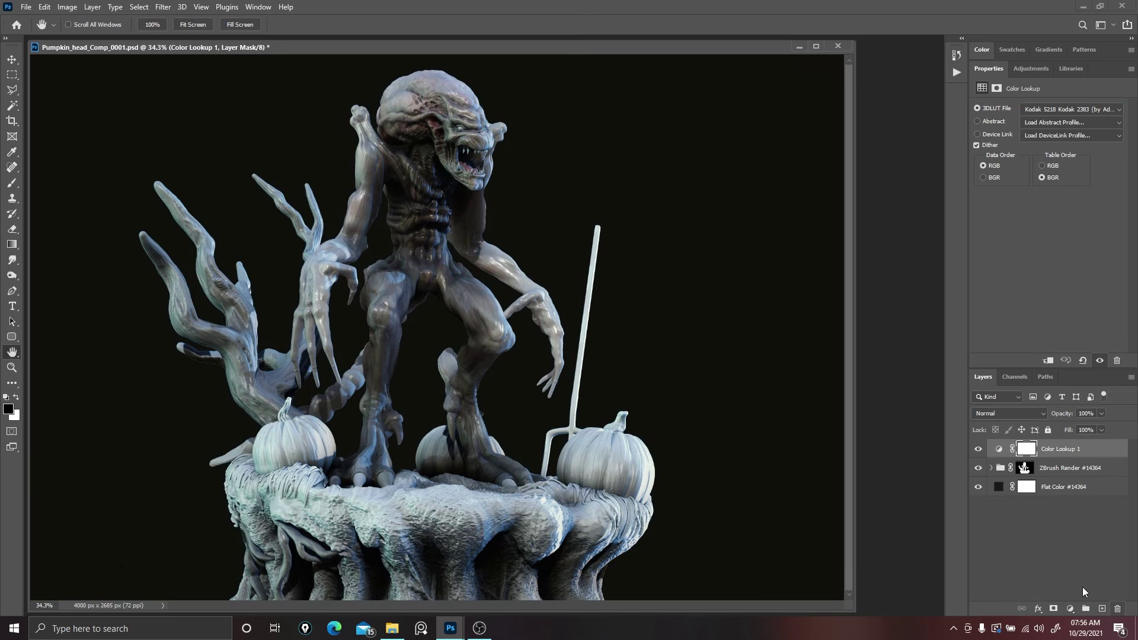
{"action": "left_click", "coordinate": [1070, 609]}
{"action": "left_click", "coordinate": [1073, 542]}
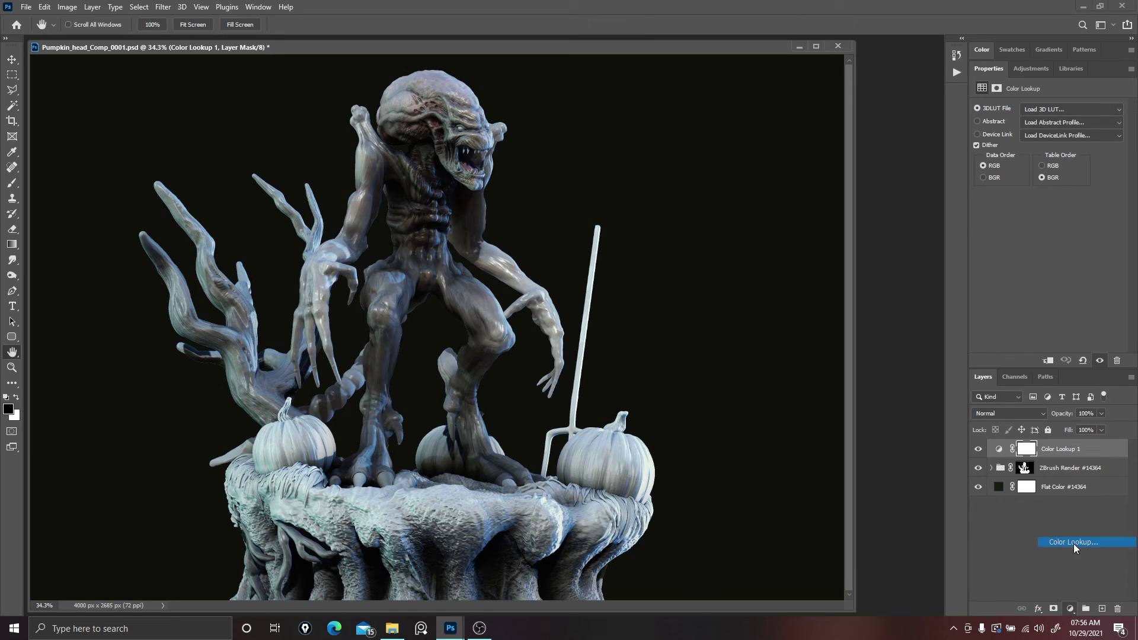
Try successive 3D LUTs on the new Color Lookup layer, from 2Strip.look to TensionGreen.3DL, and settle on TealOrangePlusContrast.3DL.
{"action": "left_click", "coordinate": [1053, 110]}
{"action": "left_click", "coordinate": [1042, 157]}
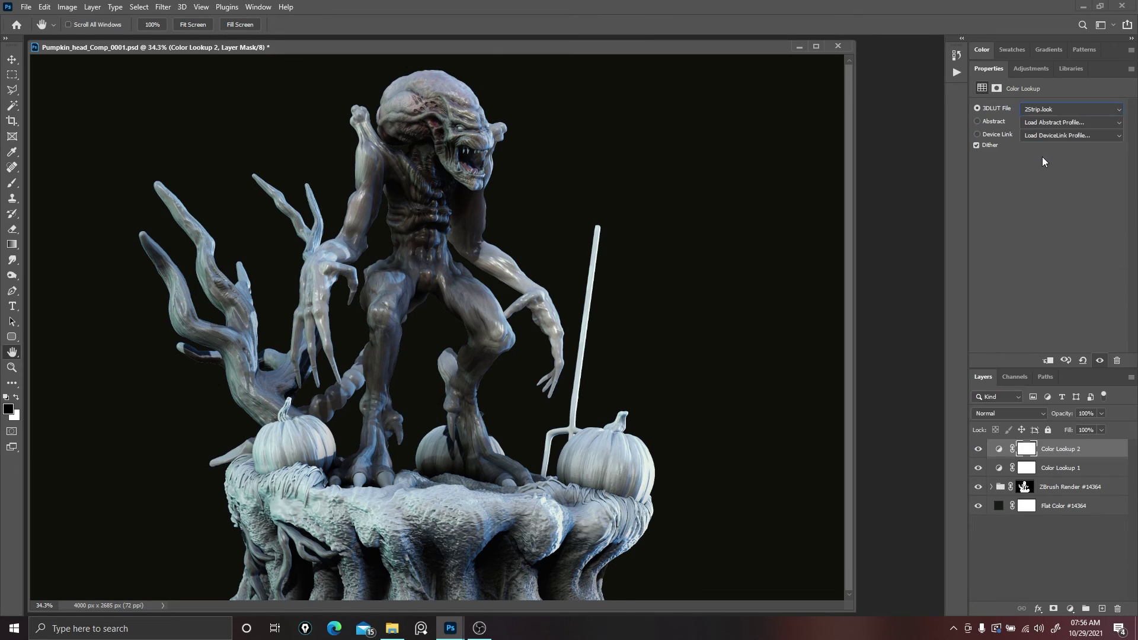
{"action": "key", "text": "Down"}
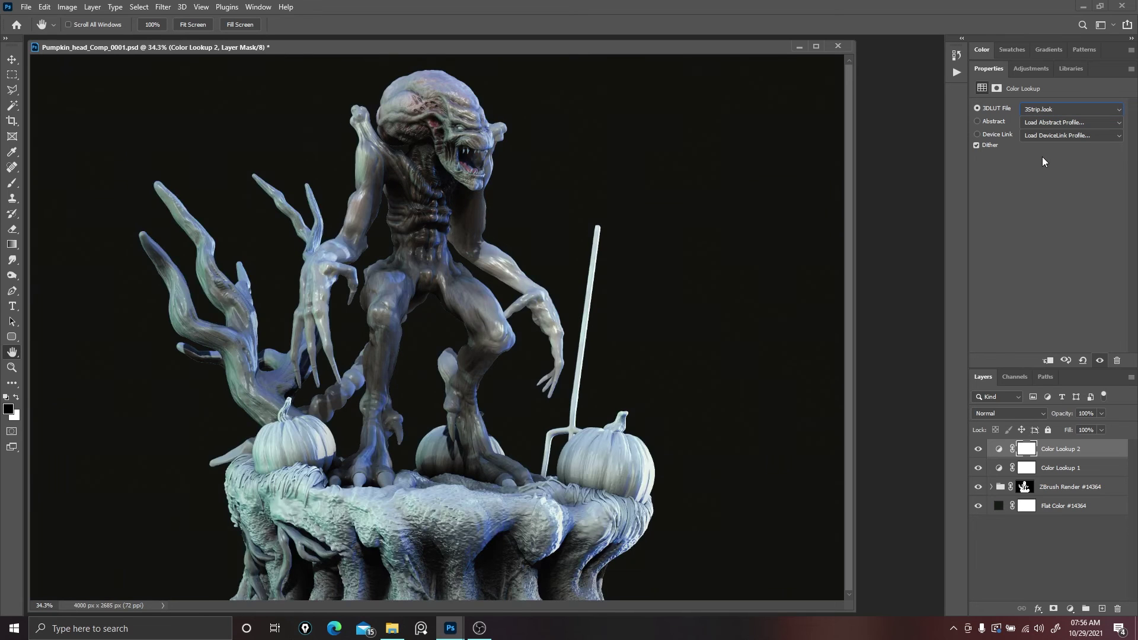
{"action": "key", "text": "Down"}
{"action": "key", "text": "Down"}
{"action": "key", "text": "Down"}
{"action": "key", "text": "Down"}
{"action": "key", "text": "Down"}
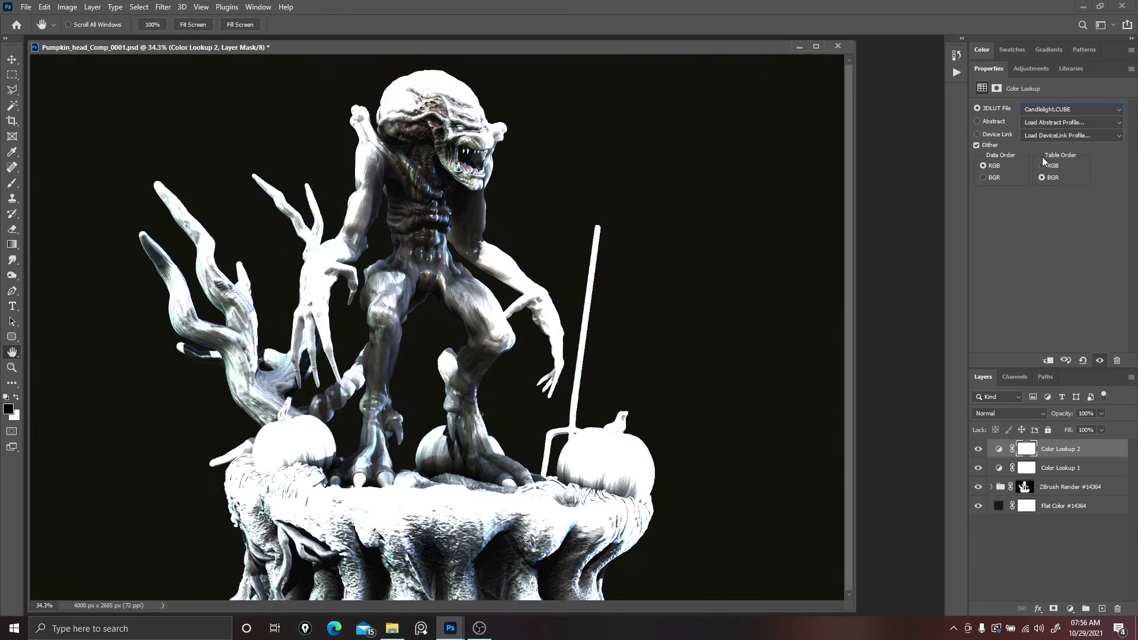
{"action": "key", "text": "Down"}
{"action": "key", "text": "Down"}
{"action": "key", "text": "Down"}
{"action": "key", "text": "Down"}
{"action": "key", "text": "Down"}
{"action": "key", "text": "Down"}
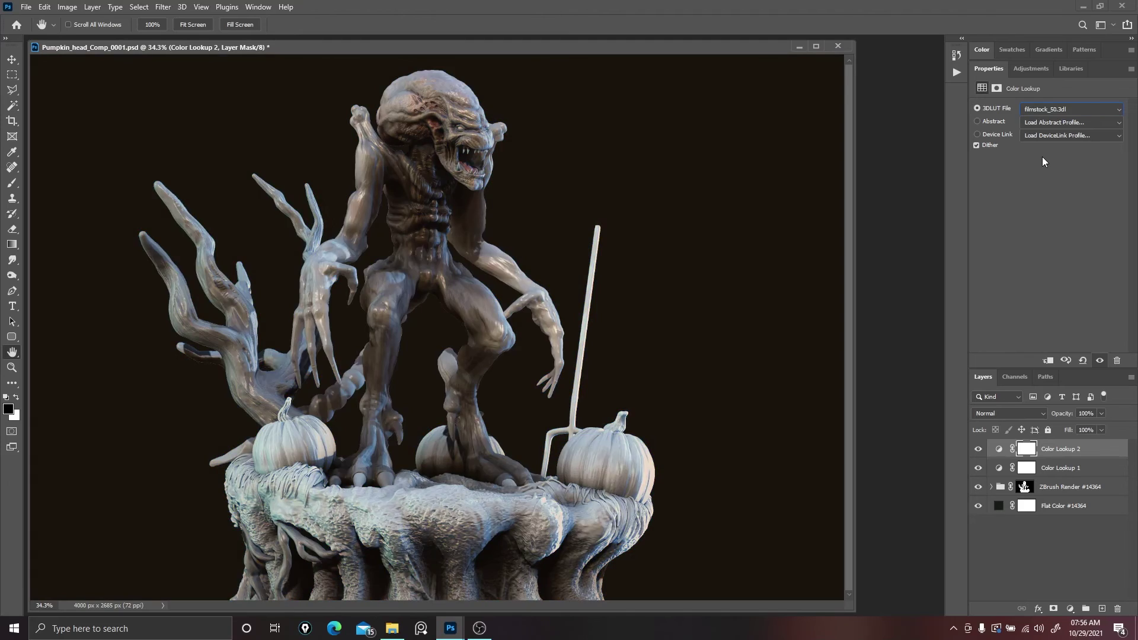
{"action": "key", "text": "Down"}
{"action": "key", "text": "Down"}
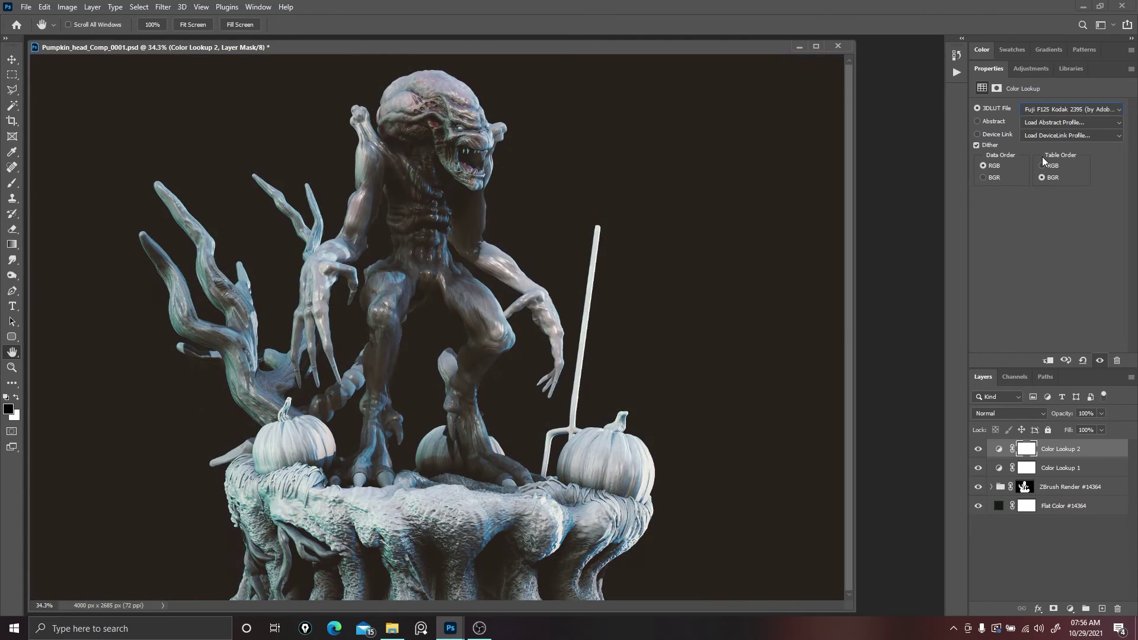
{"action": "key", "text": "Down"}
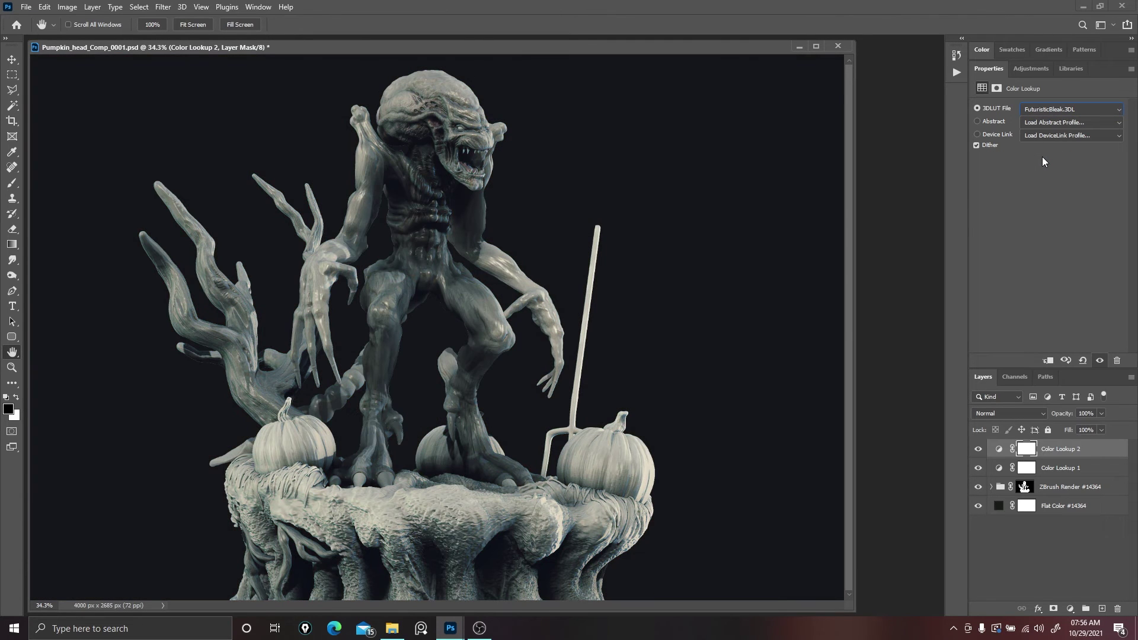
{"action": "key", "text": "Down"}
{"action": "key", "text": "Down"}
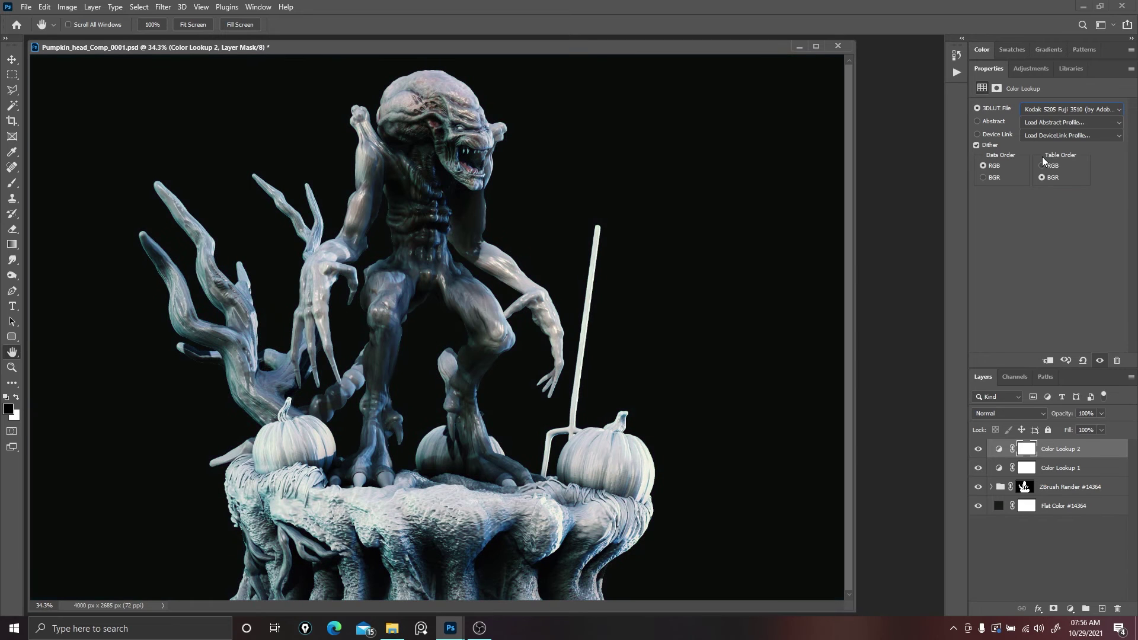
{"action": "key", "text": "Down"}
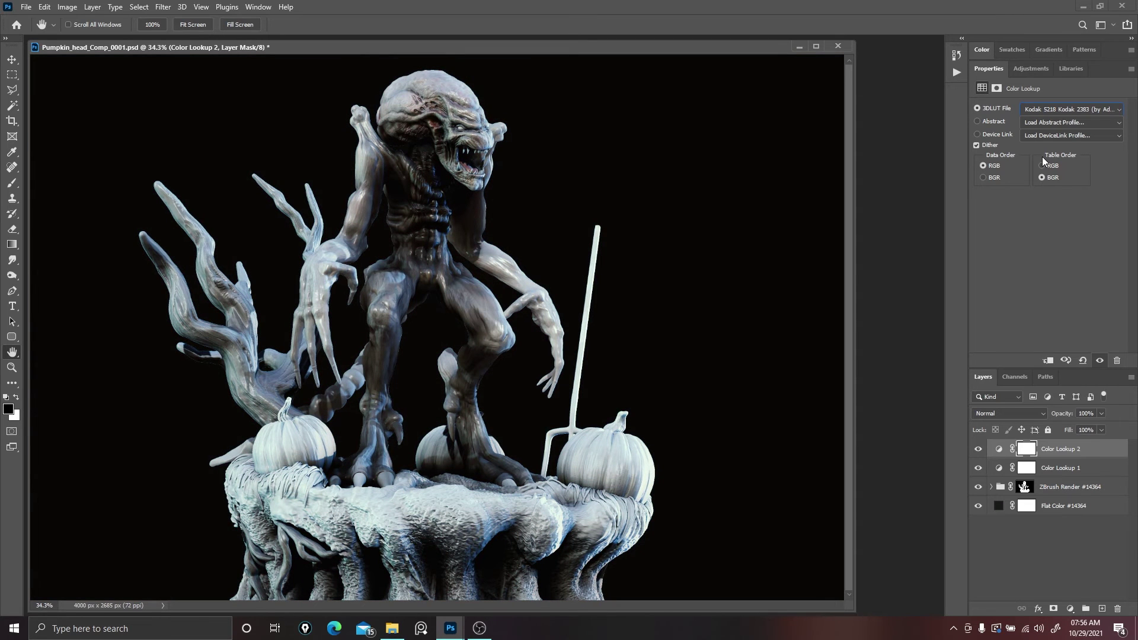
{"action": "key", "text": "Down"}
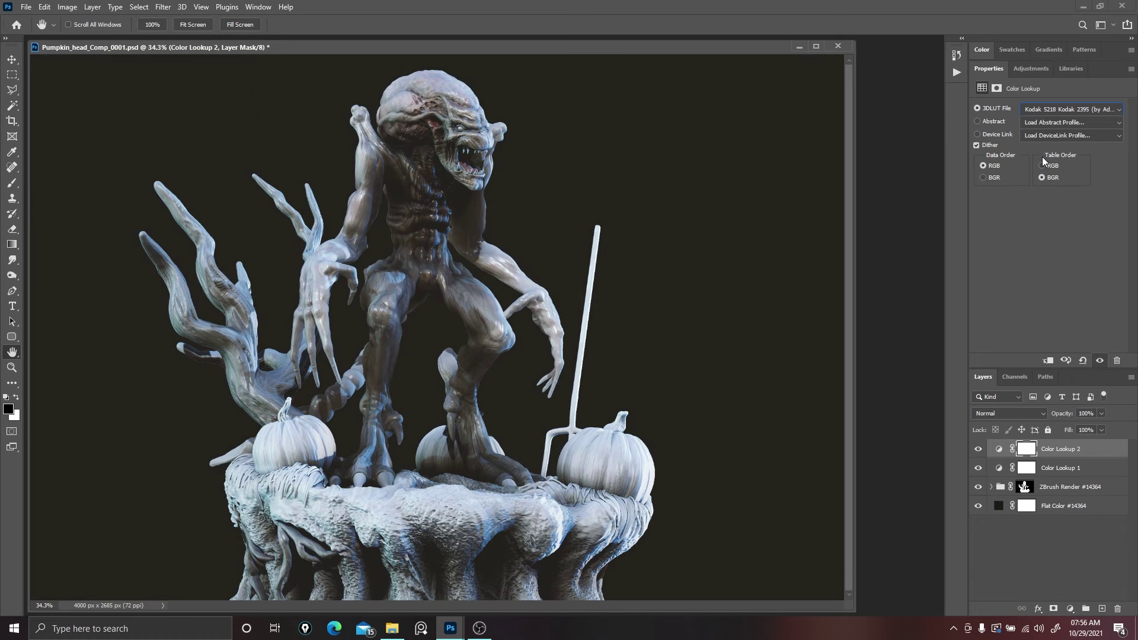
{"action": "key", "text": "Down"}
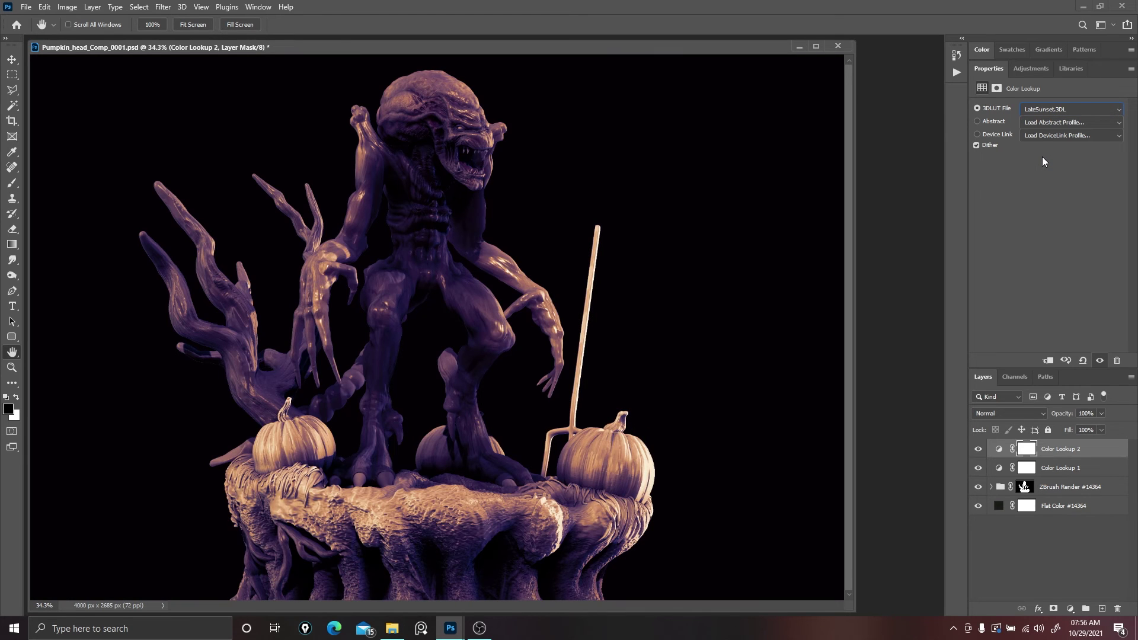
{"action": "key", "text": "Down"}
{"action": "key", "text": "Up"}
{"action": "key", "text": "Down"}
{"action": "key", "text": "Down"}
{"action": "key", "text": "Down"}
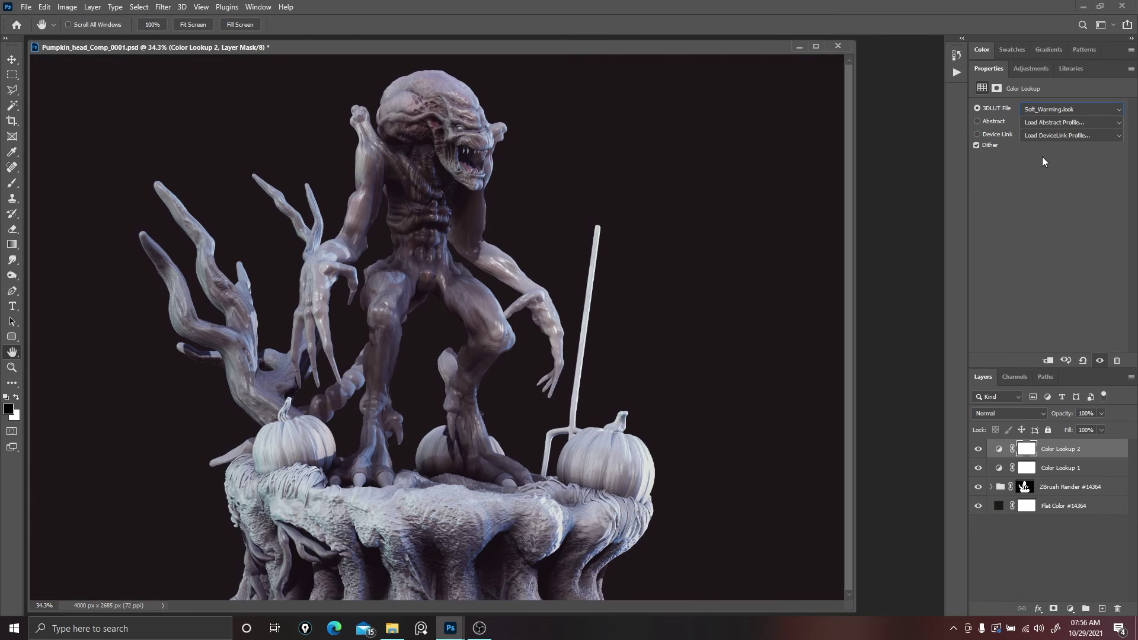
{"action": "key", "text": "Down"}
{"action": "key", "text": "Up"}
{"action": "key", "text": "Down"}
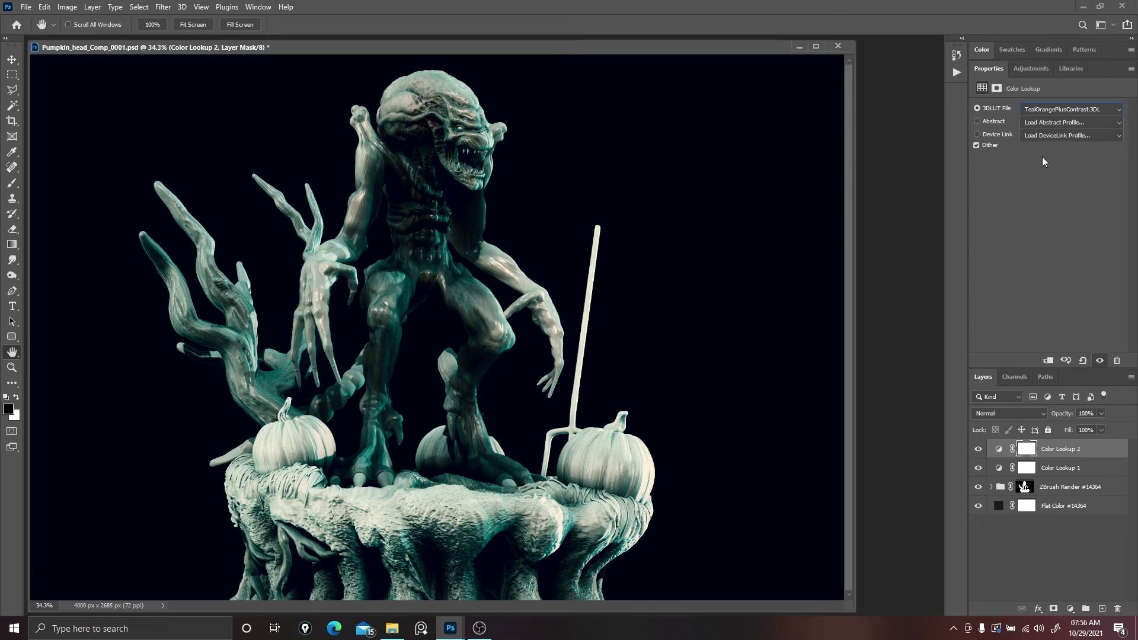
{"action": "key", "text": "Down"}
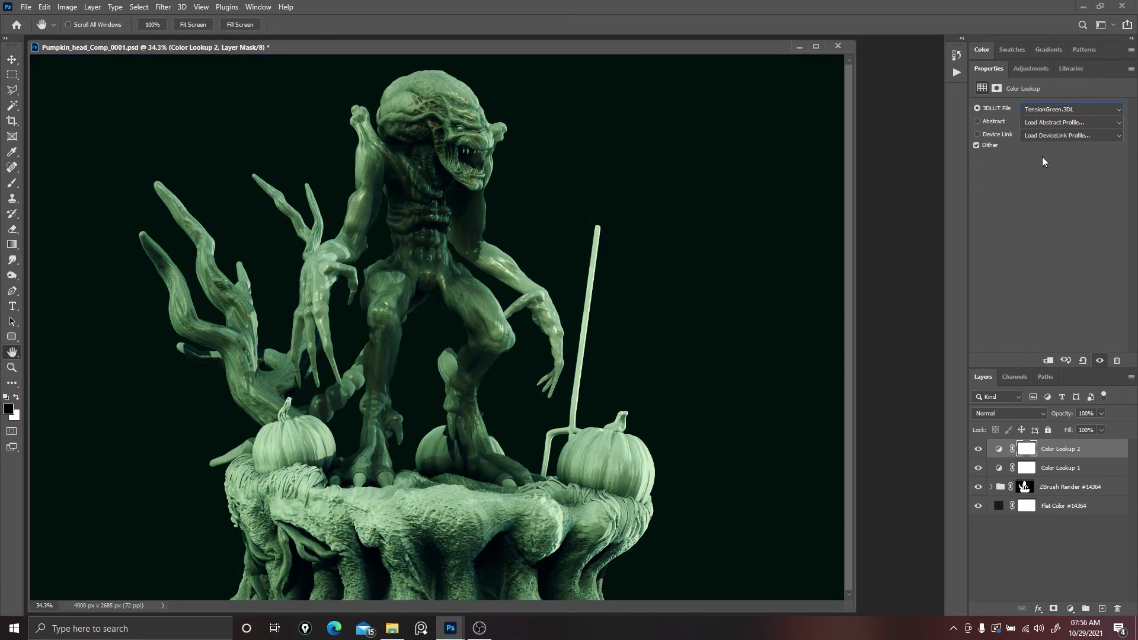
{"action": "key", "text": "Up"}
{"action": "key", "text": "Up"}
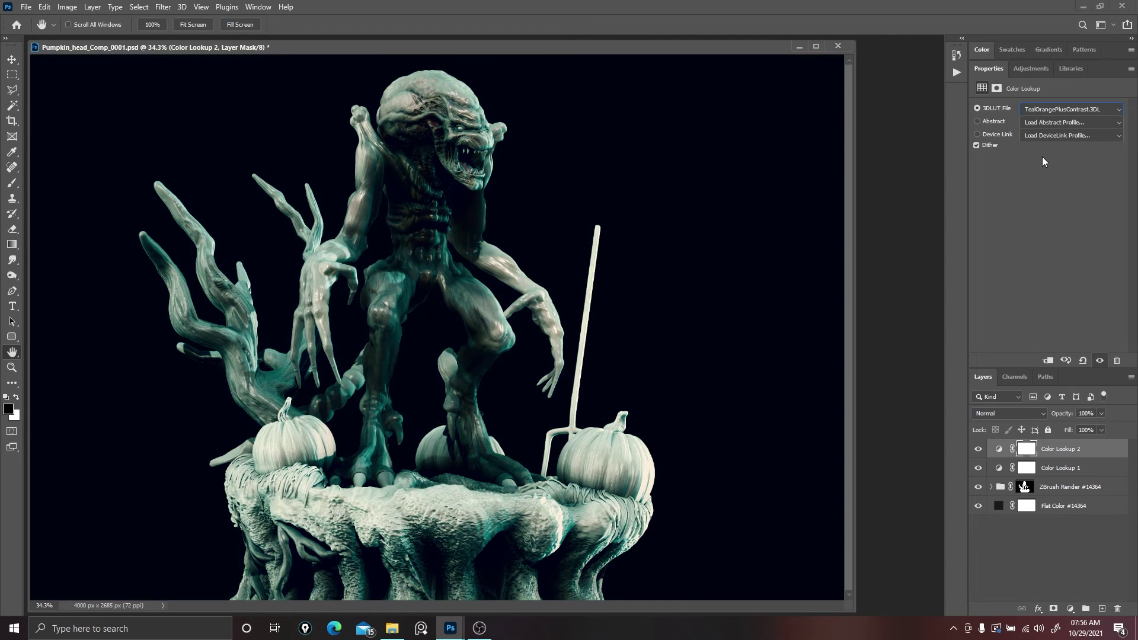
{"action": "key", "text": "Down"}
Try successive blending modes on the upper Color Lookup layer, from Darken through Lighten, Overlay, Soft Light and Difference to Luminosity.
{"action": "left_click", "coordinate": [1020, 416]}
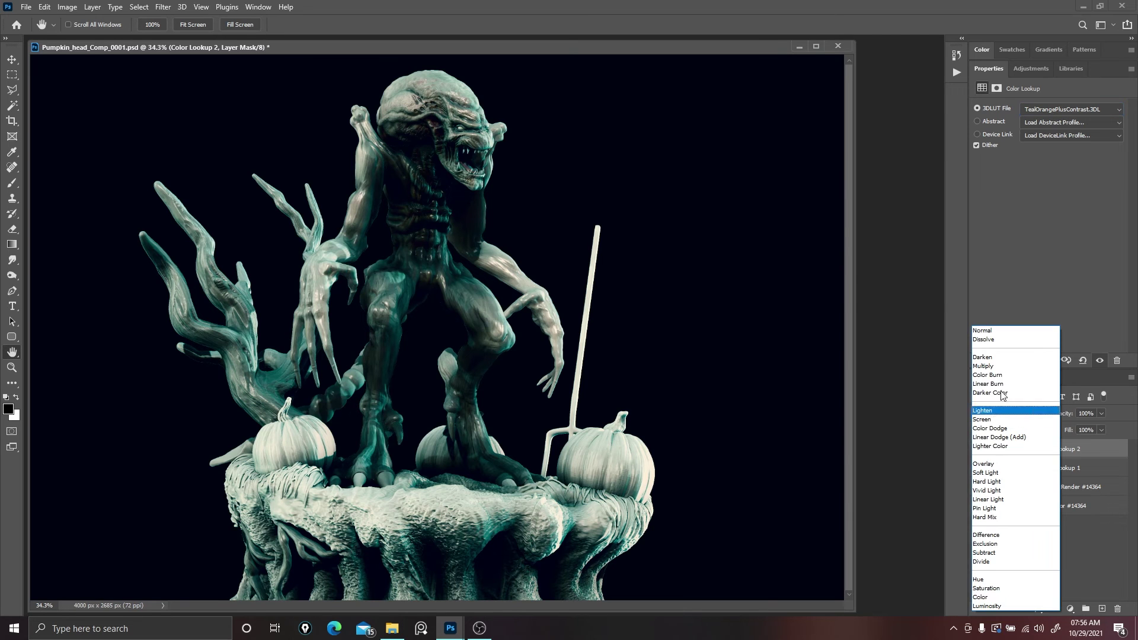
{"action": "left_click", "coordinate": [1002, 359]}
{"action": "key", "text": "Down"}
{"action": "key", "text": "Down"}
{"action": "key", "text": "Down"}
{"action": "key", "text": "Down"}
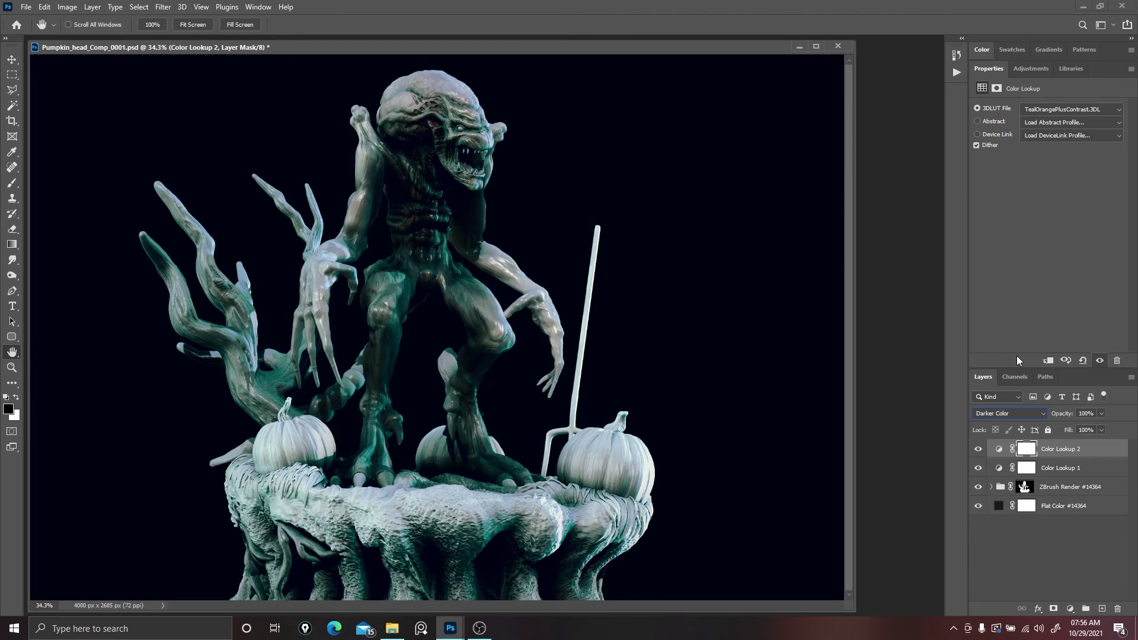
{"action": "key", "text": "Down"}
{"action": "key", "text": "Up"}
{"action": "key", "text": "Down"}
{"action": "key", "text": "Down"}
{"action": "key", "text": "Down"}
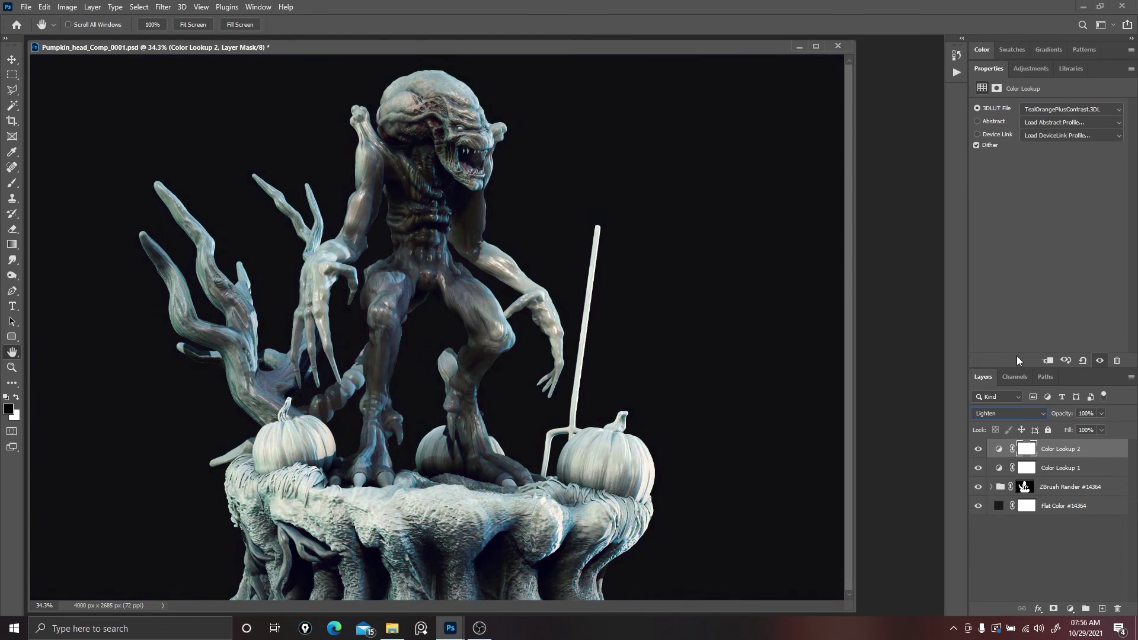
{"action": "key", "text": "Down"}
{"action": "key", "text": "Down"}
{"action": "key", "text": "Down"}
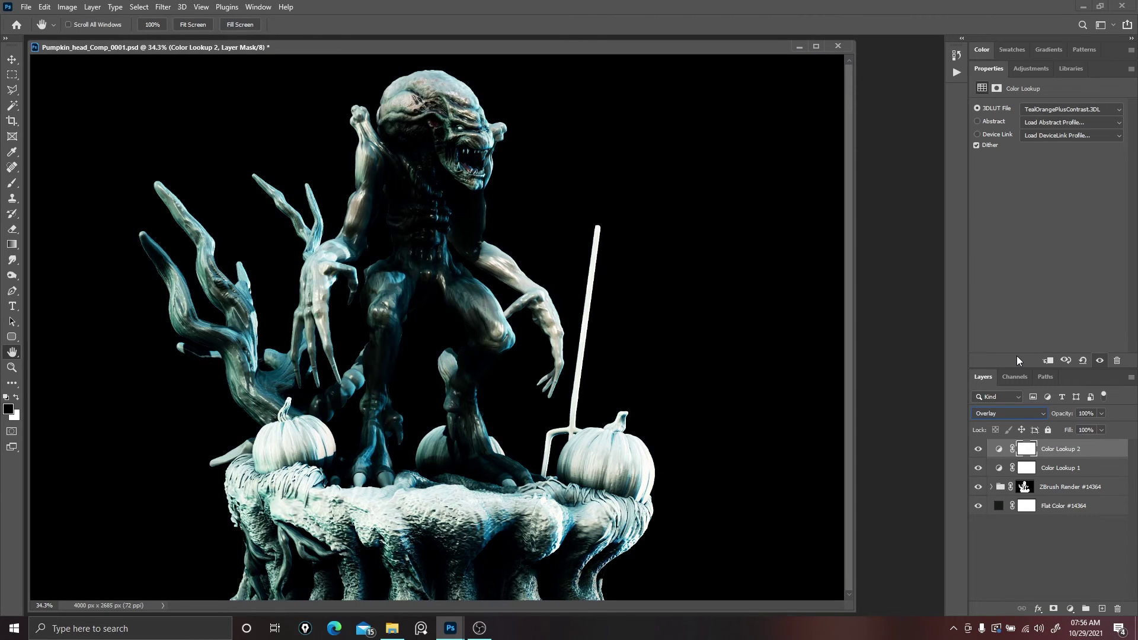
{"action": "key", "text": "Down"}
{"action": "key", "text": "Down"}
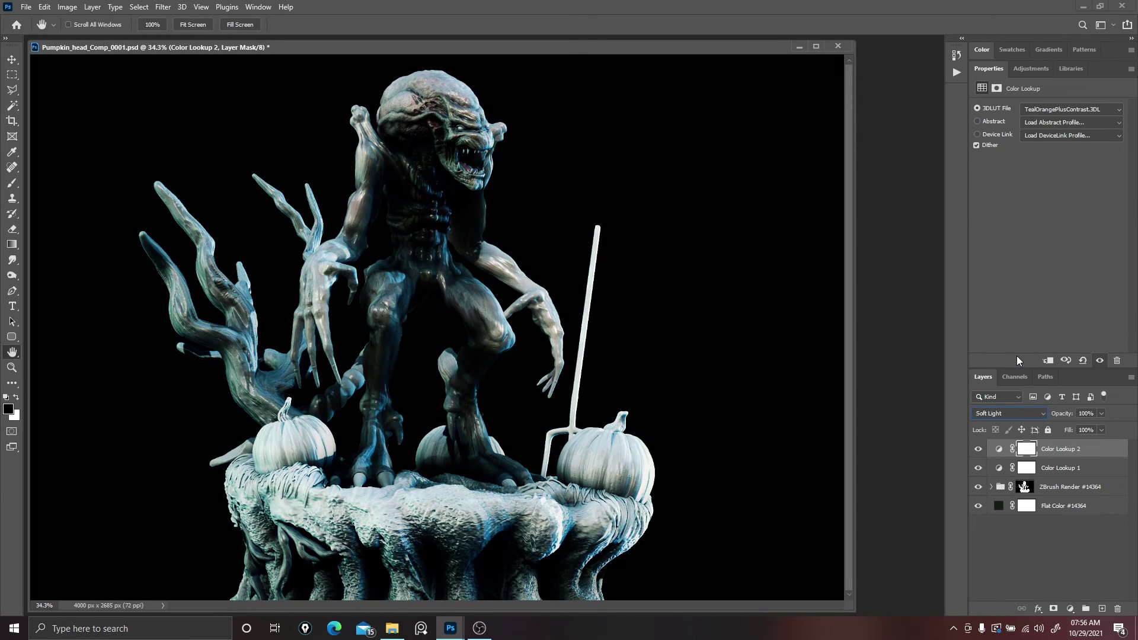
{"action": "key", "text": "Down"}
{"action": "key", "text": "Down"}
{"action": "key", "text": "Down"}
{"action": "key", "text": "Down"}
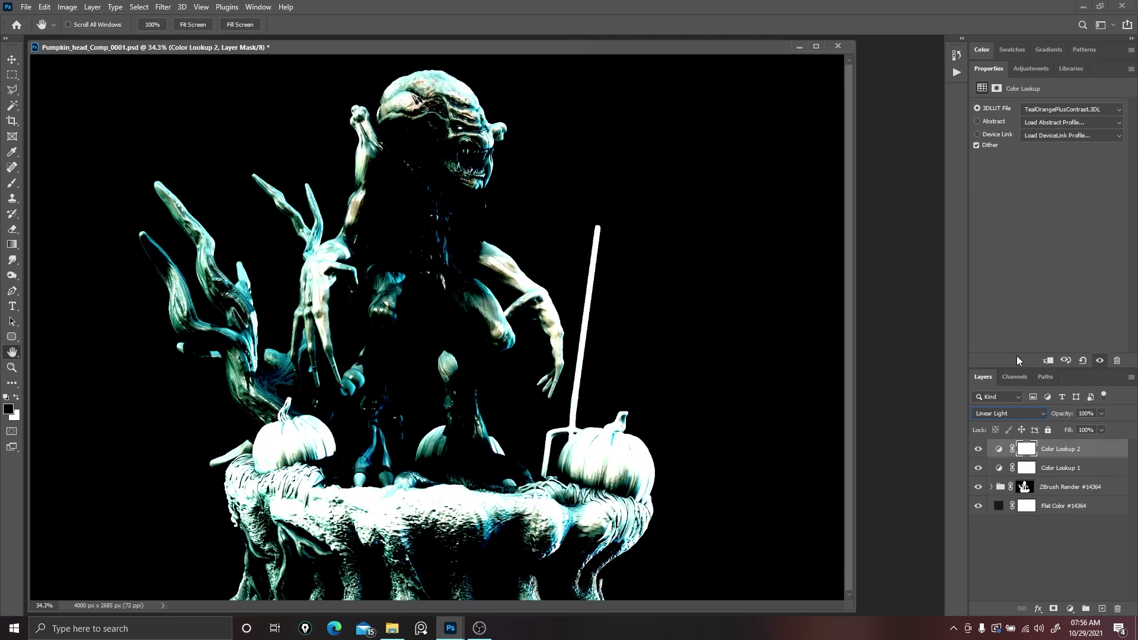
{"action": "key", "text": "Down"}
{"action": "key", "text": "Down"}
{"action": "key", "text": "Down"}
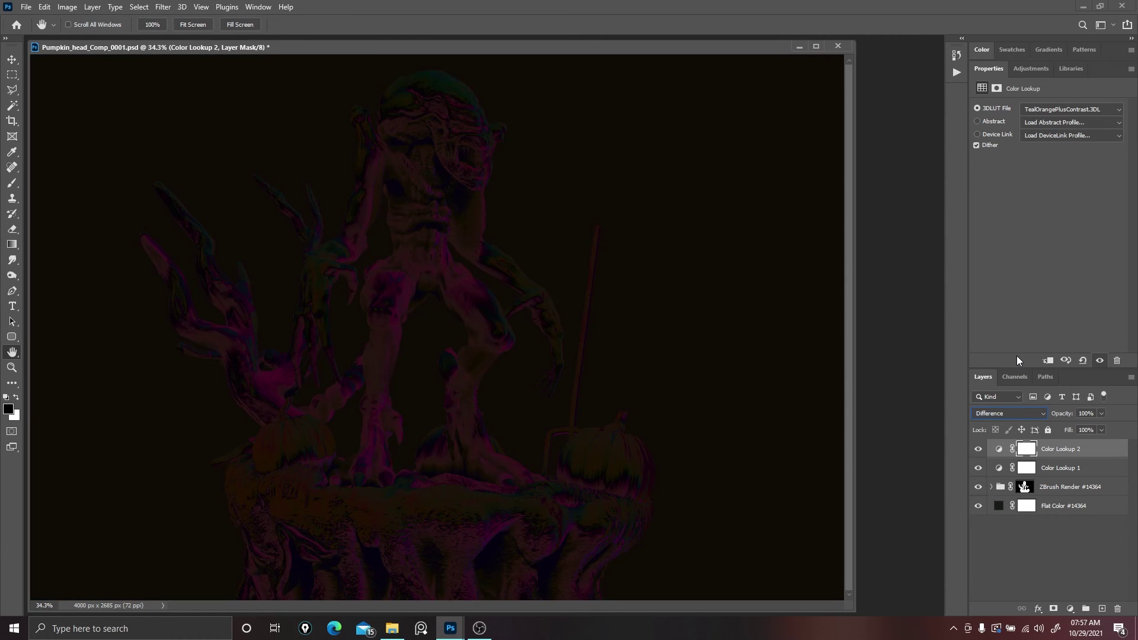
{"action": "key", "text": "Down"}
{"action": "key", "text": "Down"}
{"action": "key", "text": "Down"}
{"action": "key", "text": "Down"}
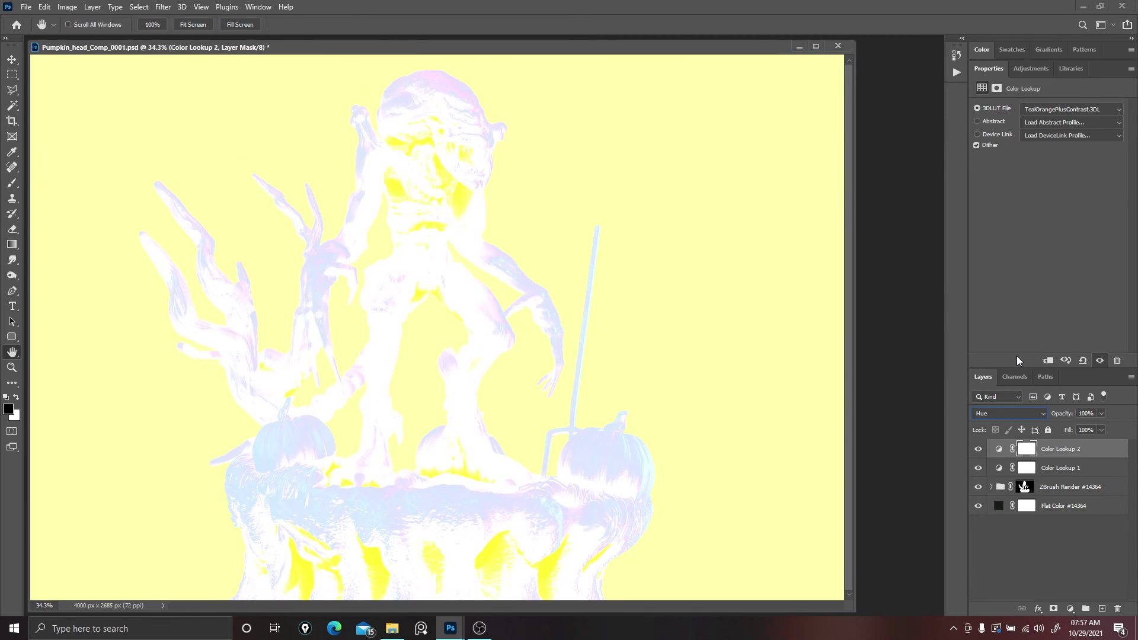
{"action": "key", "text": "Down"}
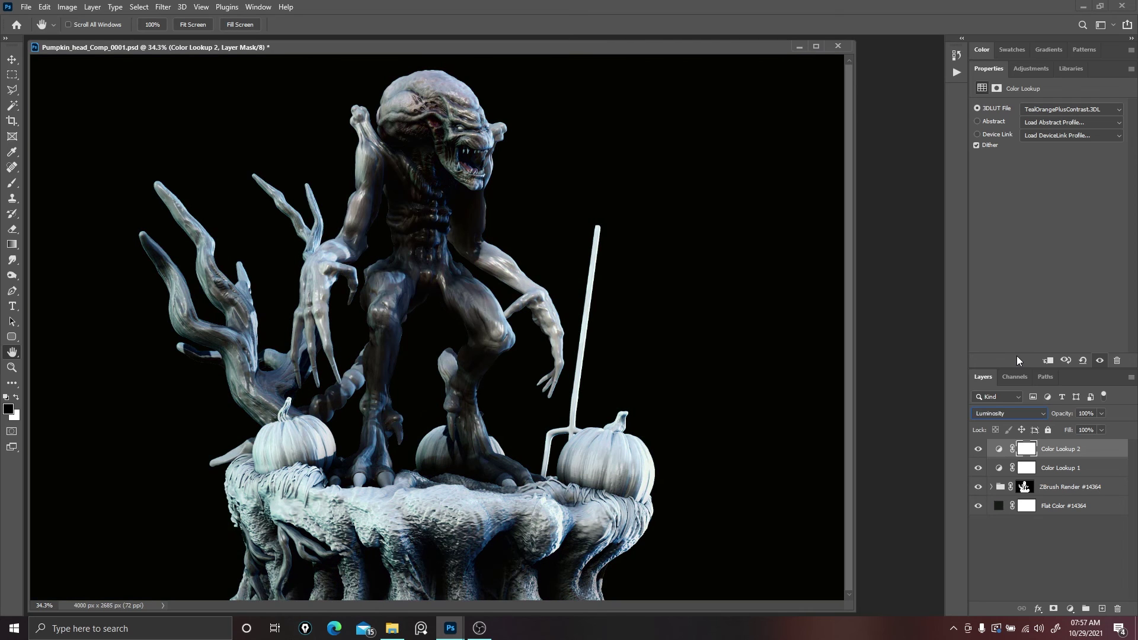
Try blending modes on the upper Color Lookup layer in reverse, from Luminosity through Hue, Difference, Linear Light, Screen and Multiply to Dissolve.
{"action": "key", "text": "Up"}
{"action": "key", "text": "Up"}
{"action": "key", "text": "Up"}
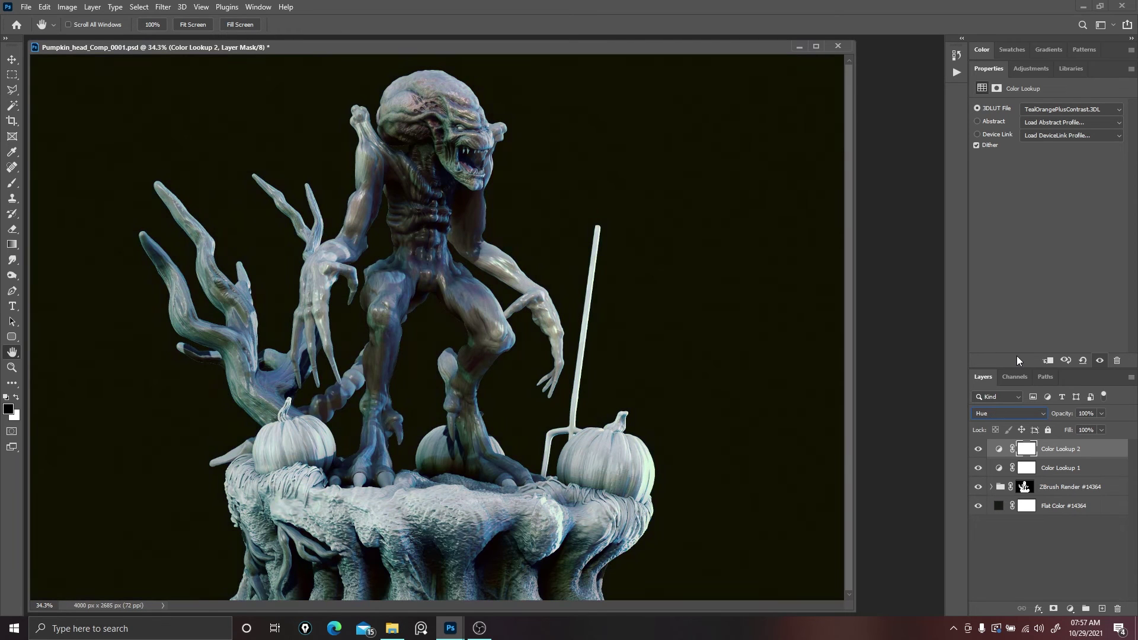
{"action": "key", "text": "Up"}
{"action": "key", "text": "Up"}
{"action": "key", "text": "Up"}
{"action": "key", "text": "Up"}
{"action": "key", "text": "Up"}
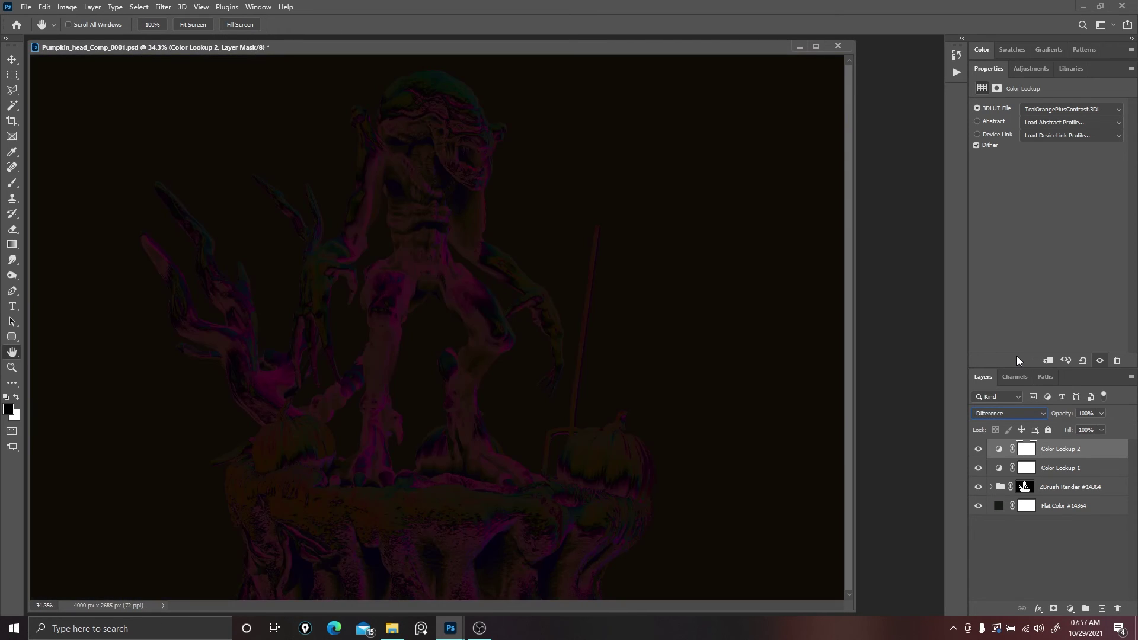
{"action": "key", "text": "Up"}
{"action": "key", "text": "Up"}
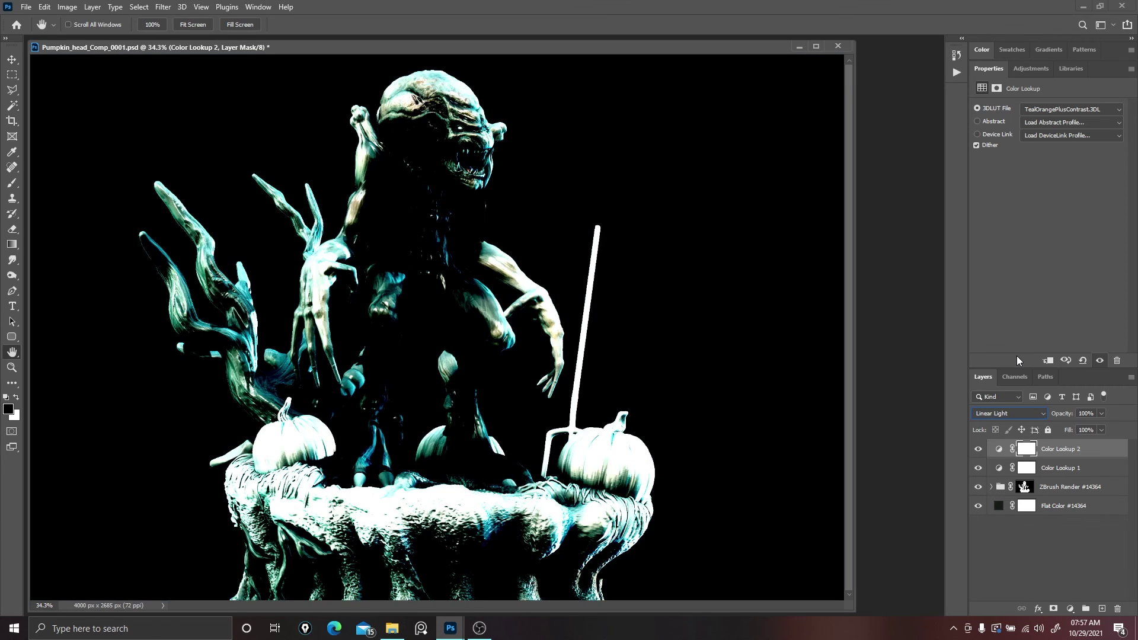
{"action": "key", "text": "Down"}
{"action": "key", "text": "Up"}
{"action": "key", "text": "Up"}
{"action": "key", "text": "Up"}
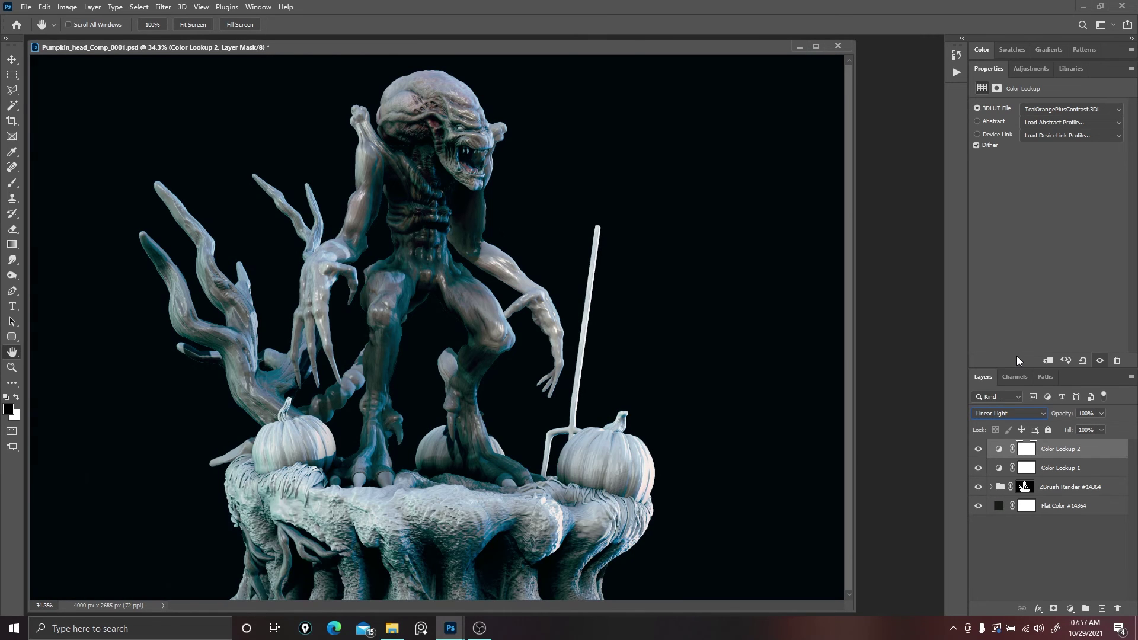
{"action": "key", "text": "Up"}
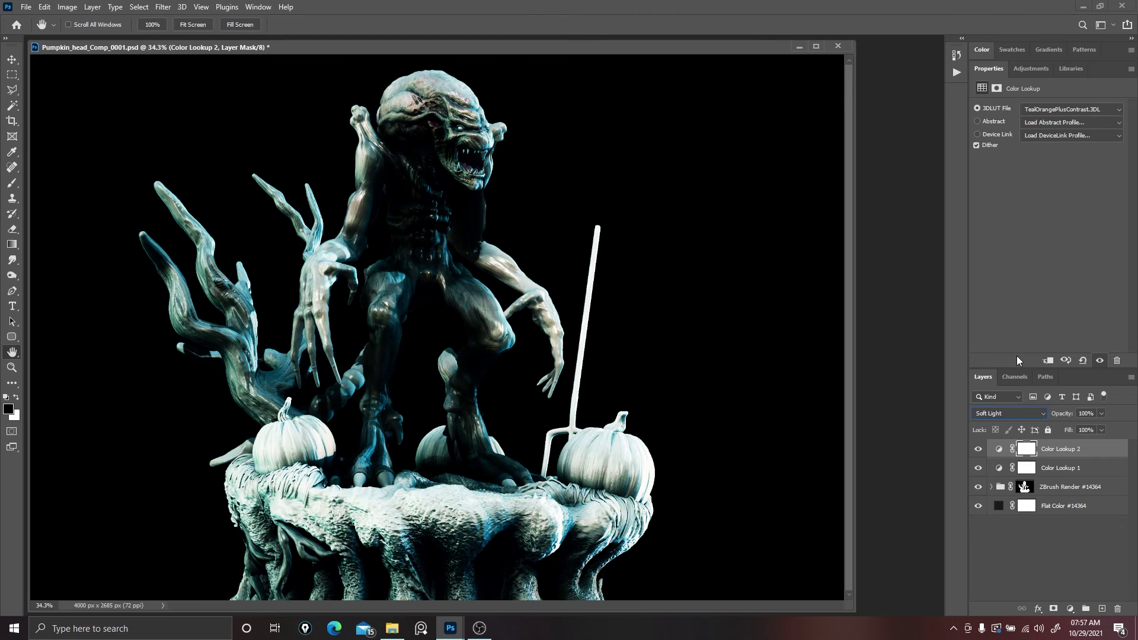
{"action": "key", "text": "Up"}
{"action": "key", "text": "Up"}
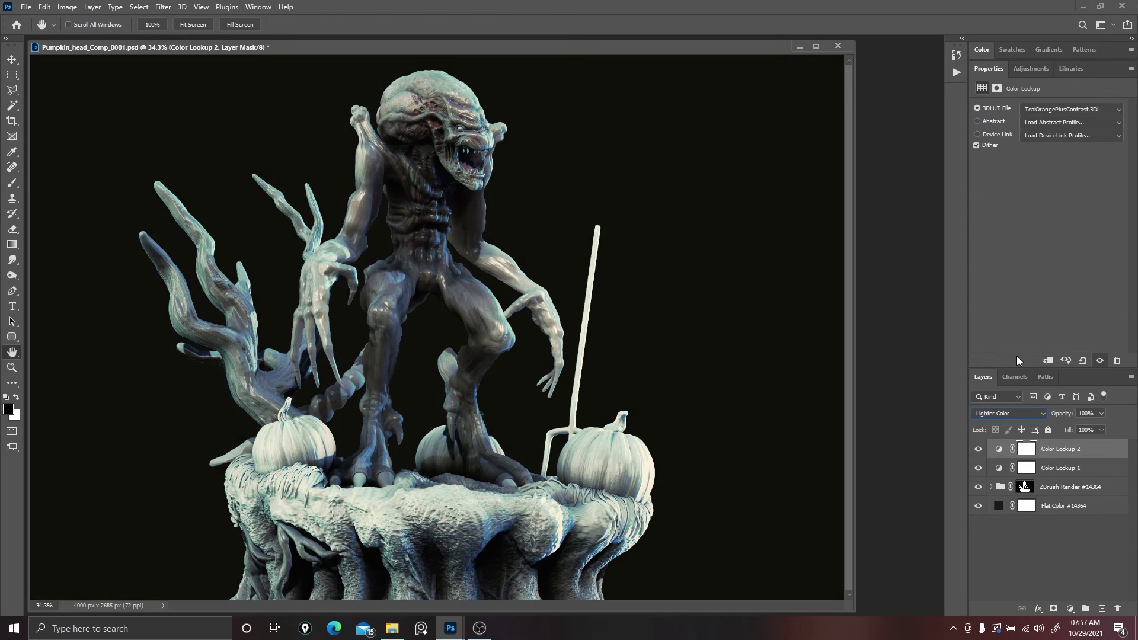
{"action": "key", "text": "Down"}
{"action": "key", "text": "Up"}
{"action": "key", "text": "Up"}
{"action": "key", "text": "Up"}
{"action": "key", "text": "Up"}
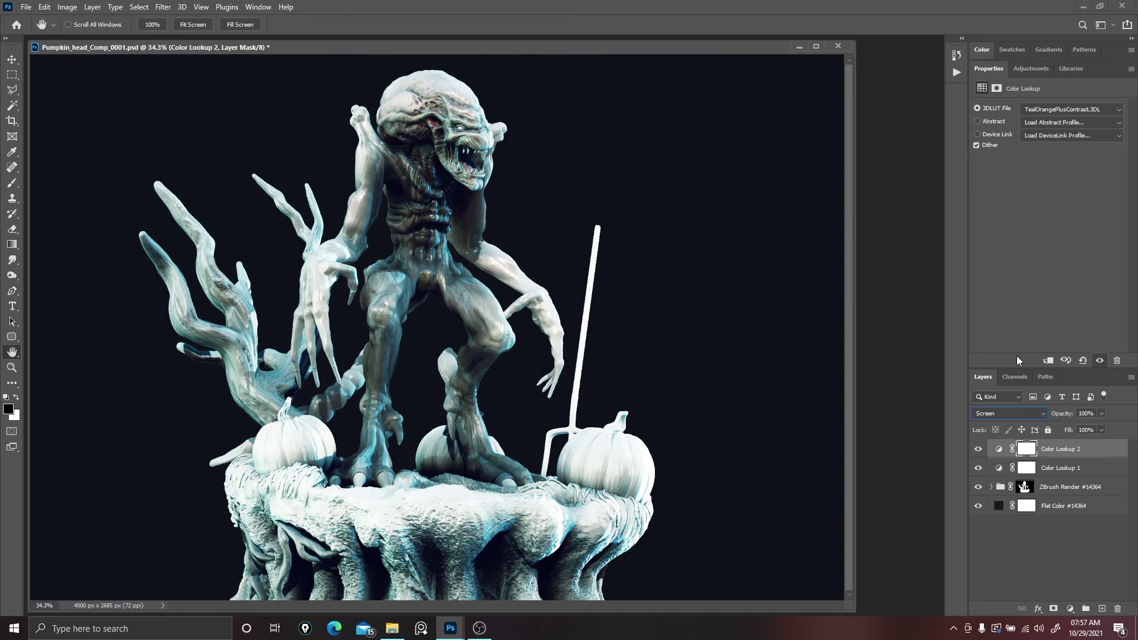
{"action": "key", "text": "Up"}
{"action": "key", "text": "Down"}
{"action": "key", "text": "Up"}
{"action": "key", "text": "Up"}
{"action": "key", "text": "Up"}
{"action": "key", "text": "Up"}
{"action": "key", "text": "Up"}
{"action": "key", "text": "Up"}
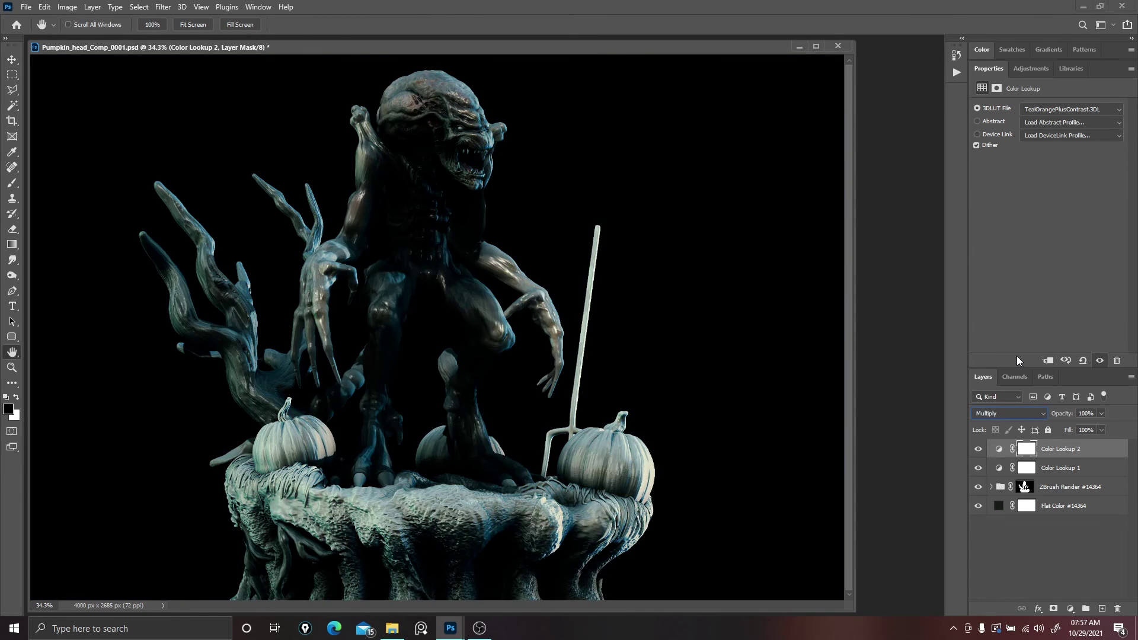
{"action": "key", "text": "Up"}
{"action": "key", "text": "Up"}
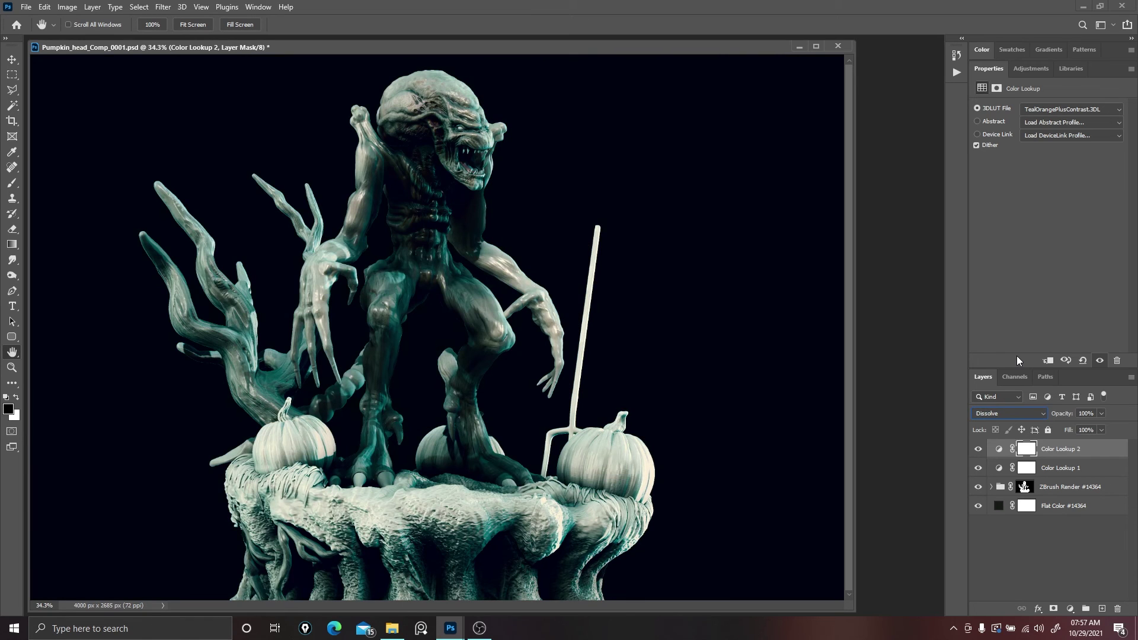
Set the upper Color Lookup layer to the Darken blending mode at 33% opacity.
{"action": "key", "text": "Down"}
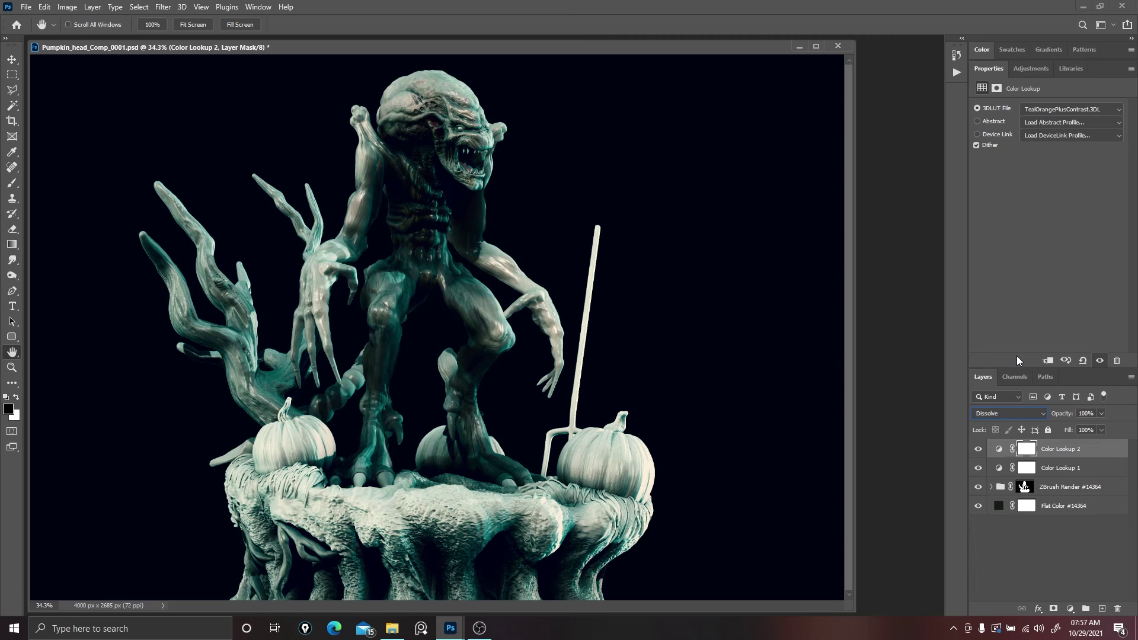
{"action": "key", "text": "Down"}
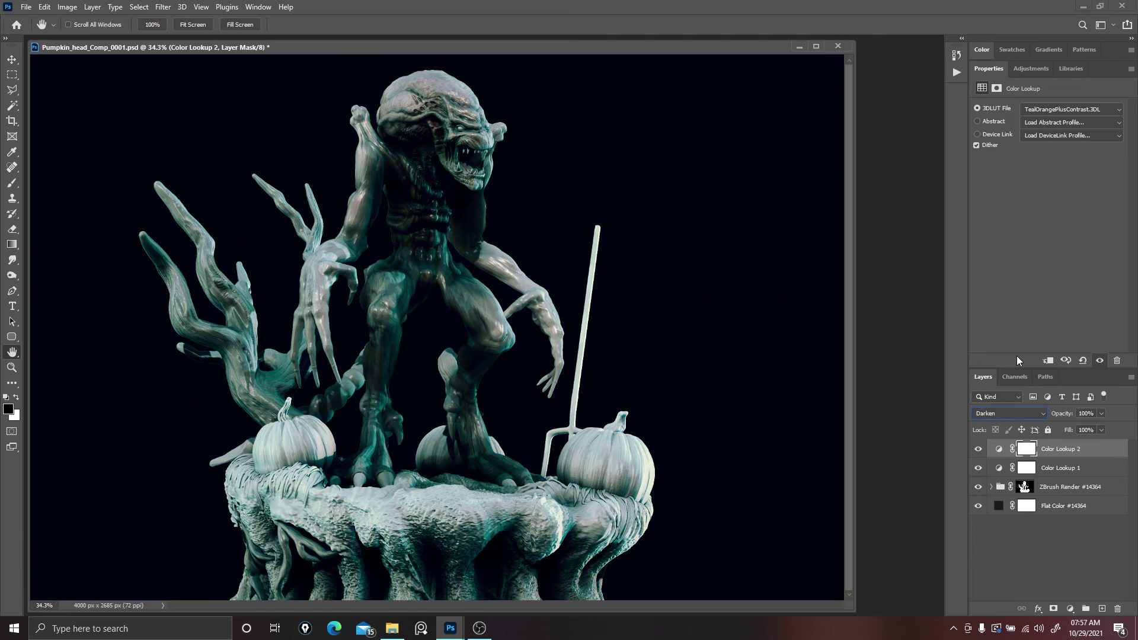
{"action": "left_click", "coordinate": [1100, 415]}
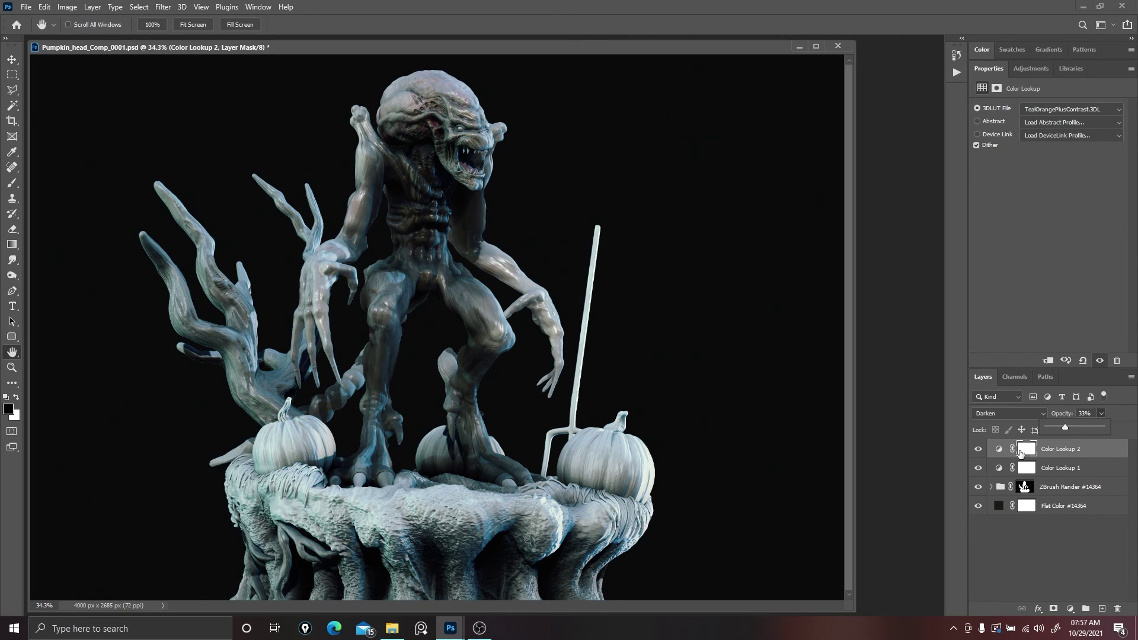
Compare the full render with both Color Lookup layers hidden and shown.
{"action": "left_click", "coordinate": [979, 470]}
{"action": "left_click", "coordinate": [978, 451]}
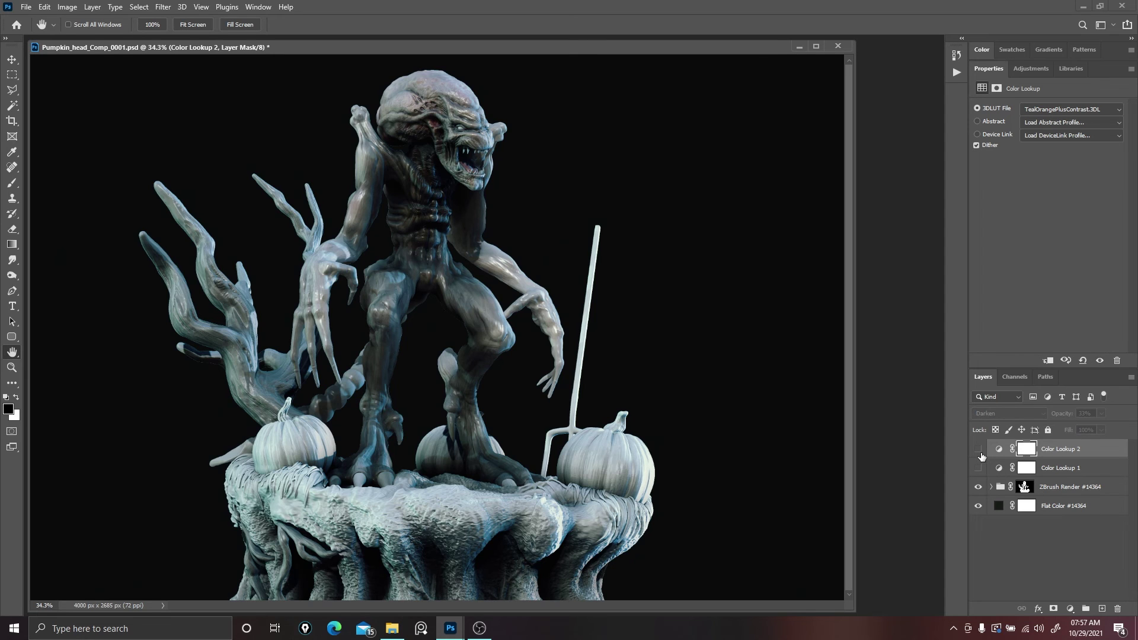
{"action": "left_click", "coordinate": [979, 449]}
{"action": "left_click", "coordinate": [979, 468]}
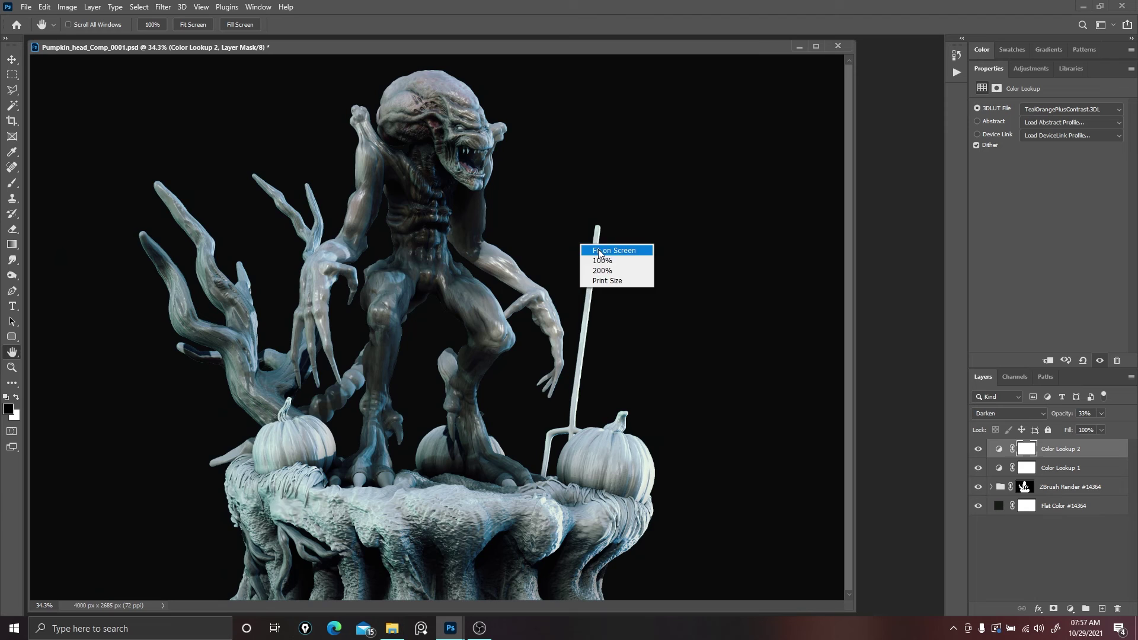
{"action": "left_click", "coordinate": [599, 252]}
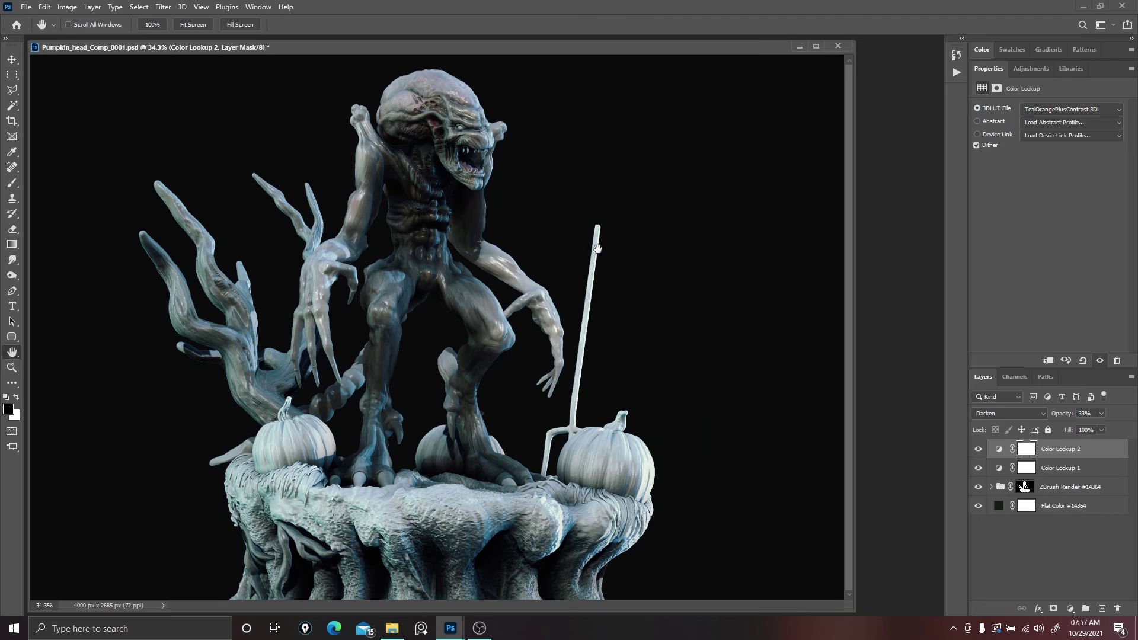
Add a Color Balance adjustment layer on top with midtones Cyan-Red +35, Magenta-Green -12 and Yellow-Blue -24.
{"action": "left_click", "coordinate": [1070, 610]}
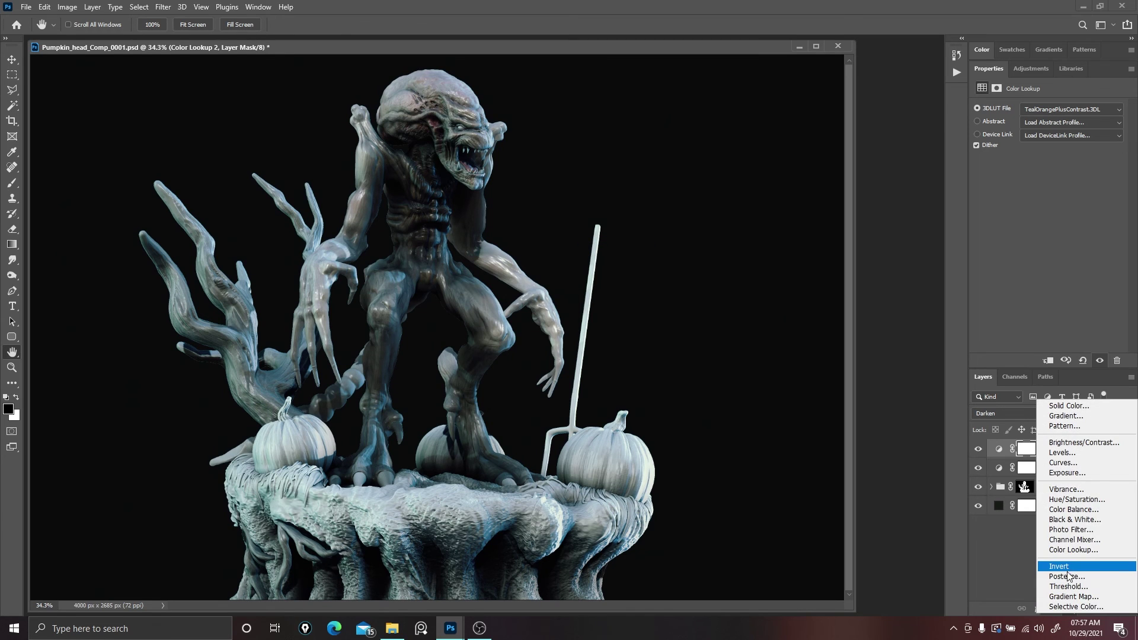
{"action": "left_click", "coordinate": [1084, 511]}
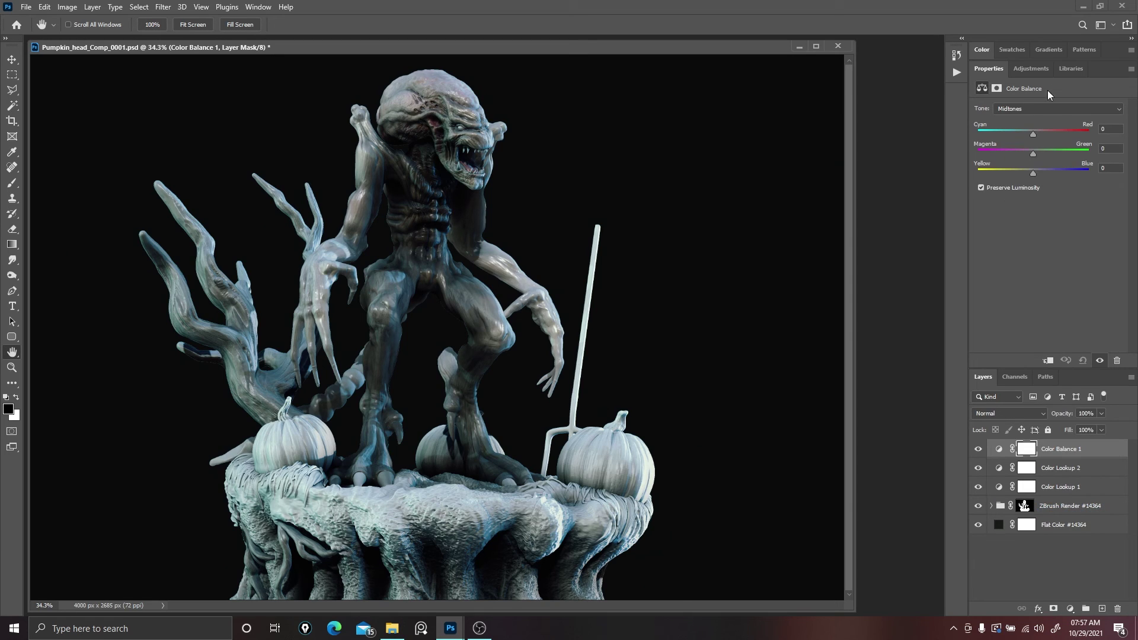
{"action": "left_click_drag", "start_coordinate": [1033, 137], "coordinate": [1031, 177]}
{"action": "mouse_move", "coordinate": [1023, 173]}
{"action": "left_mouse_down"}
{"action": "mouse_move", "coordinate": [1055, 177]}
{"action": "mouse_move", "coordinate": [1023, 172]}
{"action": "left_mouse_up"}
{"action": "left_click_drag", "start_coordinate": [1024, 150], "coordinate": [1043, 137]}
{"action": "right_click", "coordinate": [517, 221]}
{"action": "left_click", "coordinate": [528, 228]}
Toggle the Color Balance layer's visibility and examine its effect on the creature's head up close.
{"action": "scroll", "coordinate": [423, 118], "scroll_direction": "up", "scroll_amount": 1}
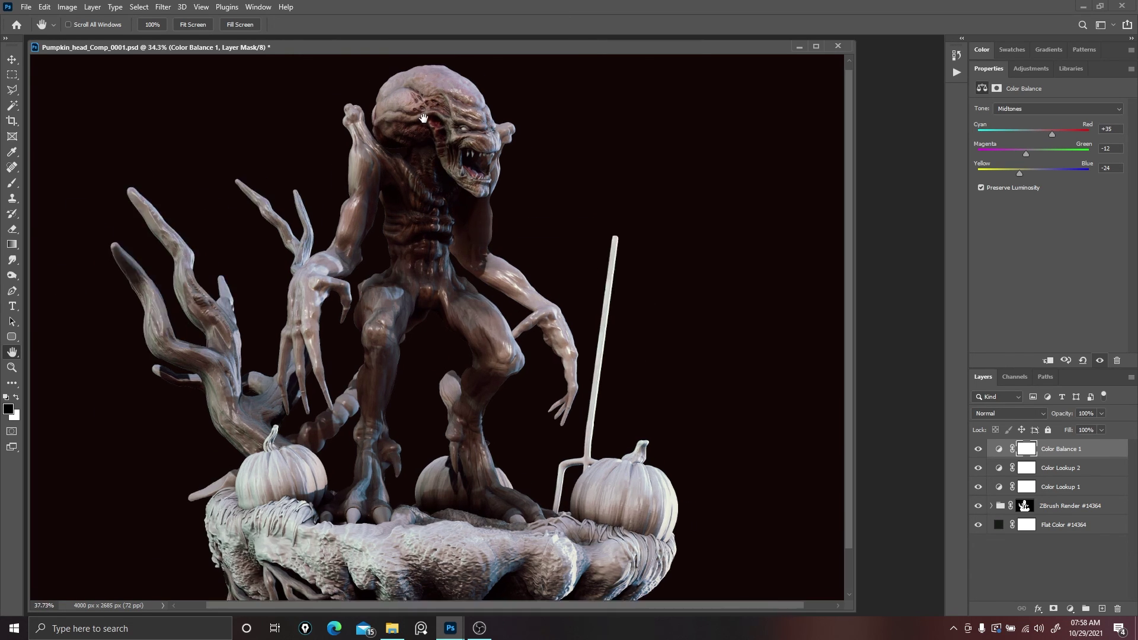
{"action": "scroll", "coordinate": [423, 118], "scroll_direction": "up", "scroll_amount": 3}
{"action": "scroll", "coordinate": [564, 199], "scroll_direction": "up", "scroll_amount": 1}
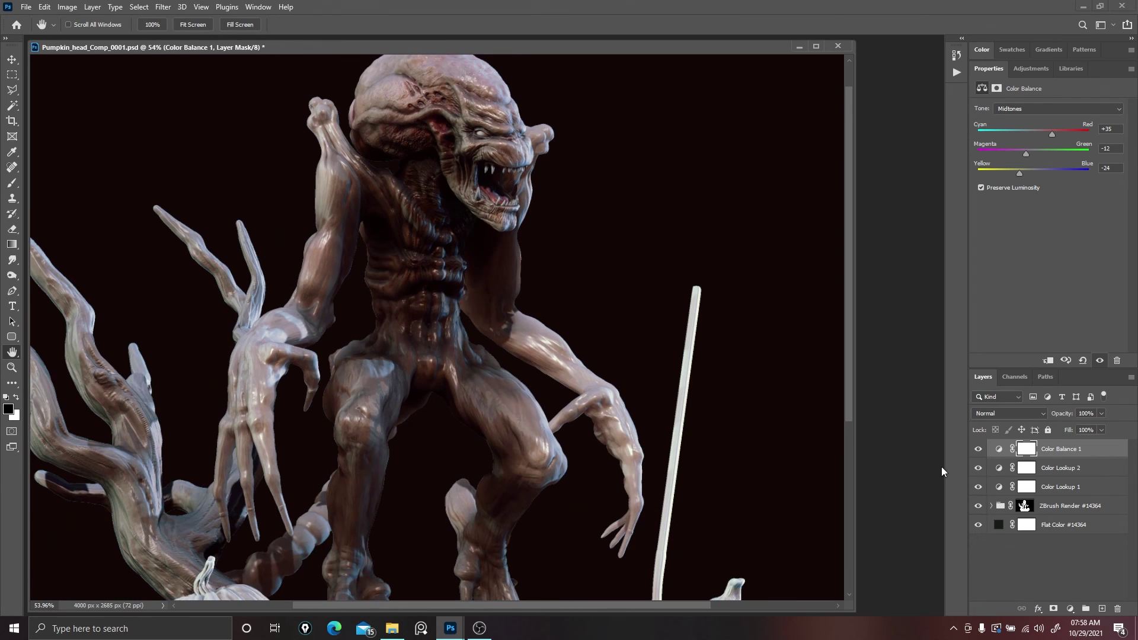
{"action": "left_click", "coordinate": [979, 449]}
{"action": "left_click", "coordinate": [979, 450]}
{"action": "scroll", "coordinate": [453, 95], "scroll_direction": "up", "scroll_amount": 6}
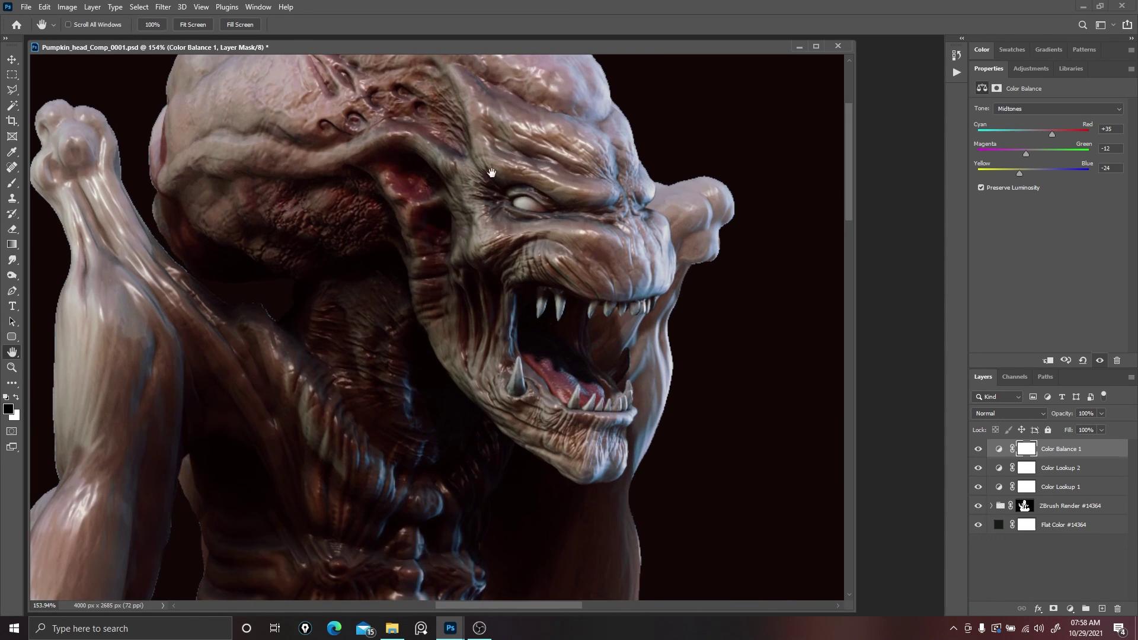
{"action": "right_click", "coordinate": [485, 197]}
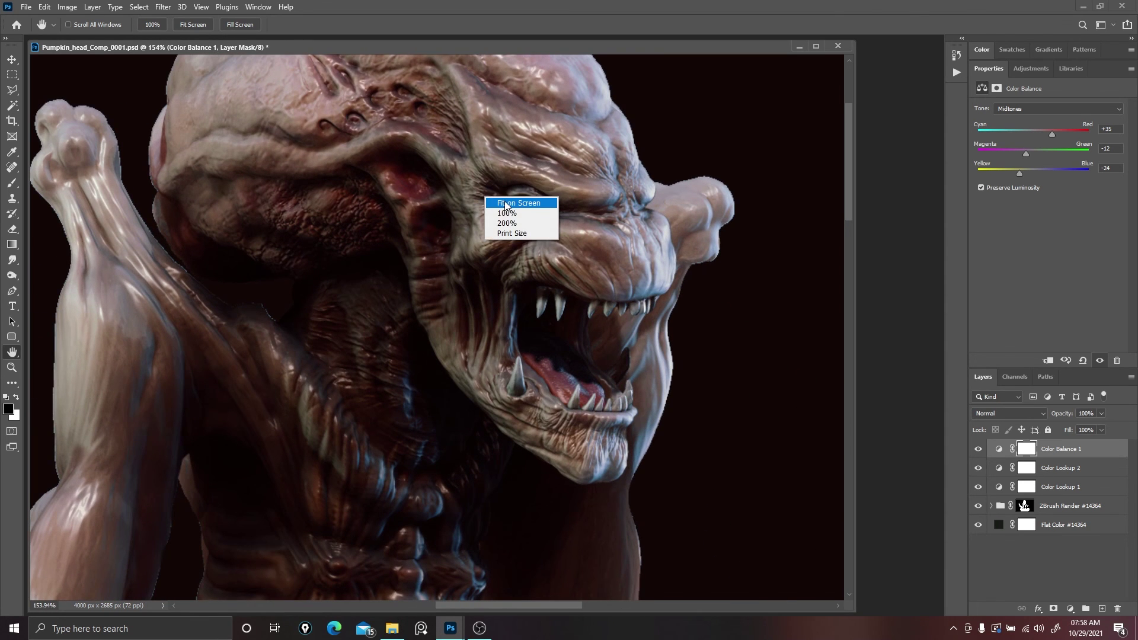
{"action": "left_click", "coordinate": [509, 204]}
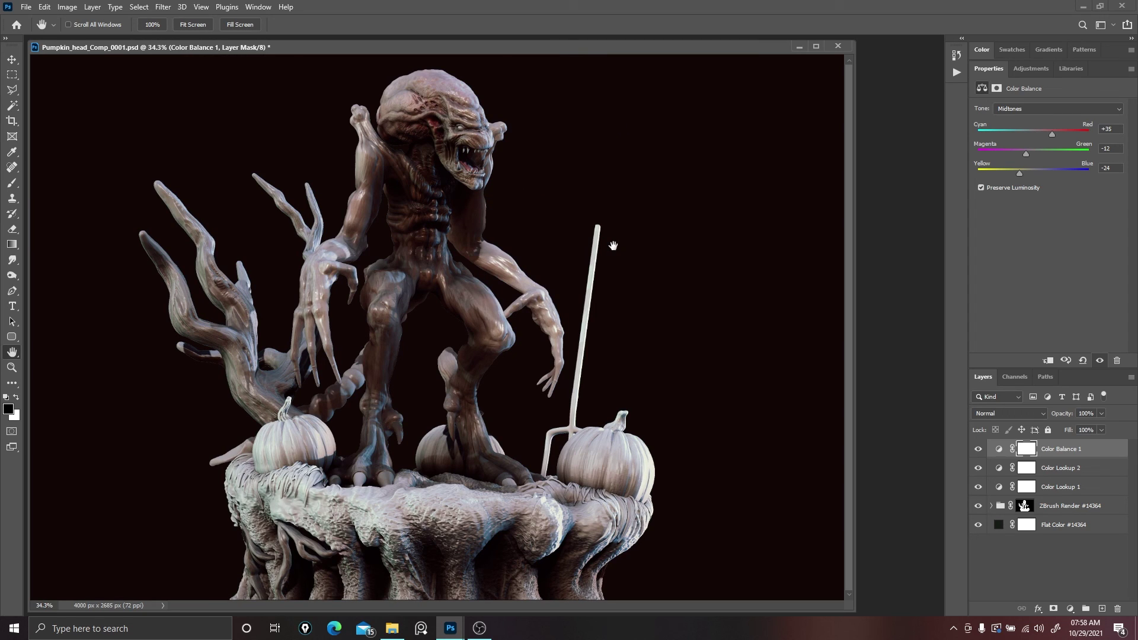
Compare the whole composite with and without the Color Balance layer.
{"action": "right_click", "coordinate": [592, 224]}
{"action": "left_click", "coordinate": [599, 230]}
{"action": "scroll", "coordinate": [403, 256], "scroll_direction": "up", "scroll_amount": 1}
{"action": "scroll", "coordinate": [403, 256], "scroll_direction": "down", "scroll_amount": 1}
{"action": "left_click", "coordinate": [979, 452]}
{"action": "left_click", "coordinate": [980, 453]}
{"action": "mouse_move", "coordinate": [979, 453]}
{"action": "left_mouse_down"}
{"action": "mouse_move", "coordinate": [981, 495]}
{"action": "mouse_move", "coordinate": [979, 452]}
{"action": "left_mouse_up"}
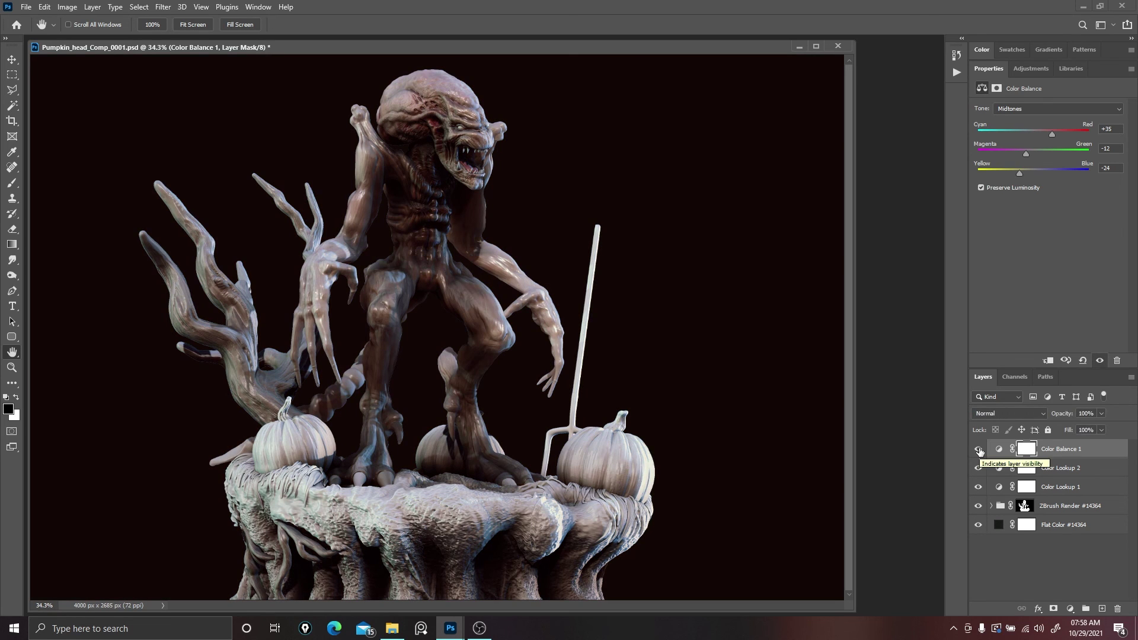
Lower the Color Balance layer's opacity to 50% and save the document.
{"action": "left_click", "coordinate": [999, 449]}
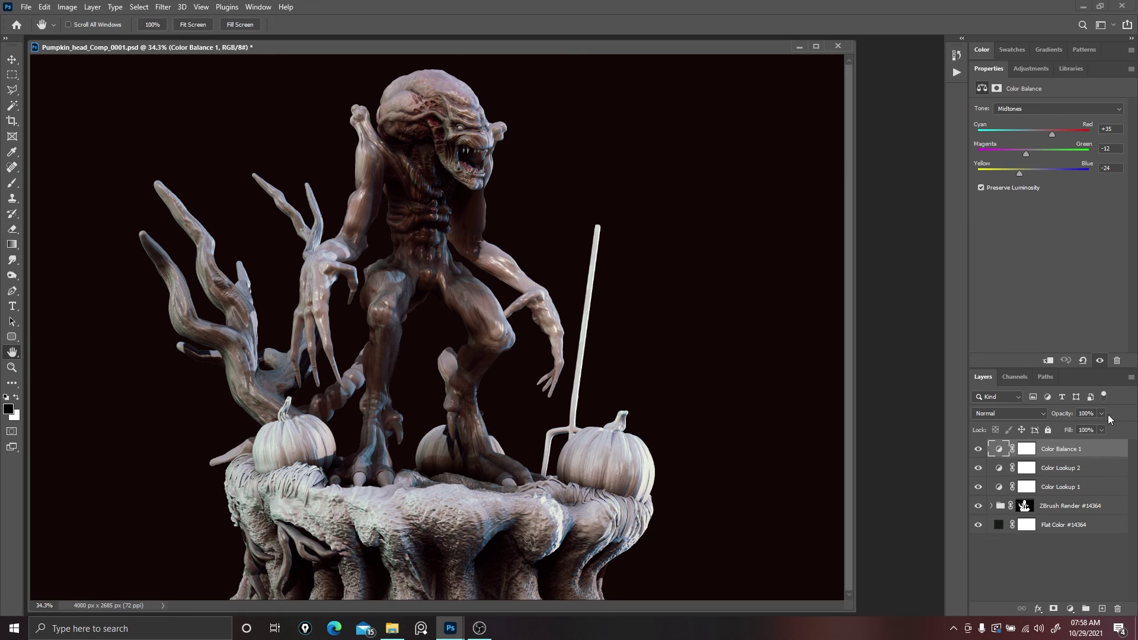
{"action": "left_click", "coordinate": [1101, 414]}
{"action": "left_click", "coordinate": [767, 341]}
{"action": "right_click", "coordinate": [574, 243]}
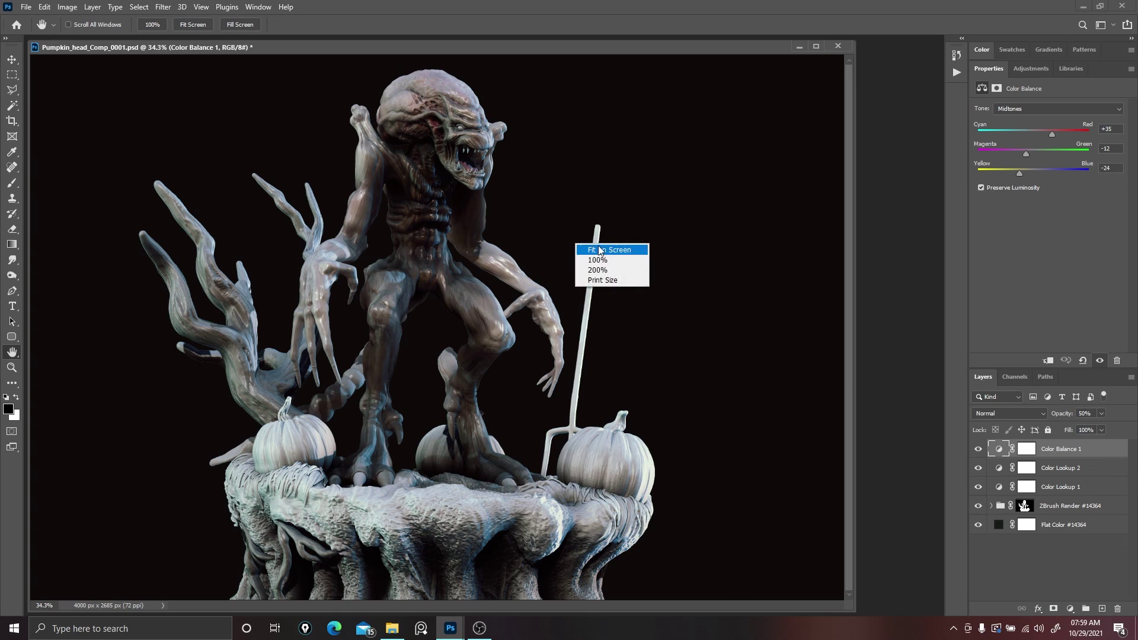
{"action": "left_click", "coordinate": [600, 251]}
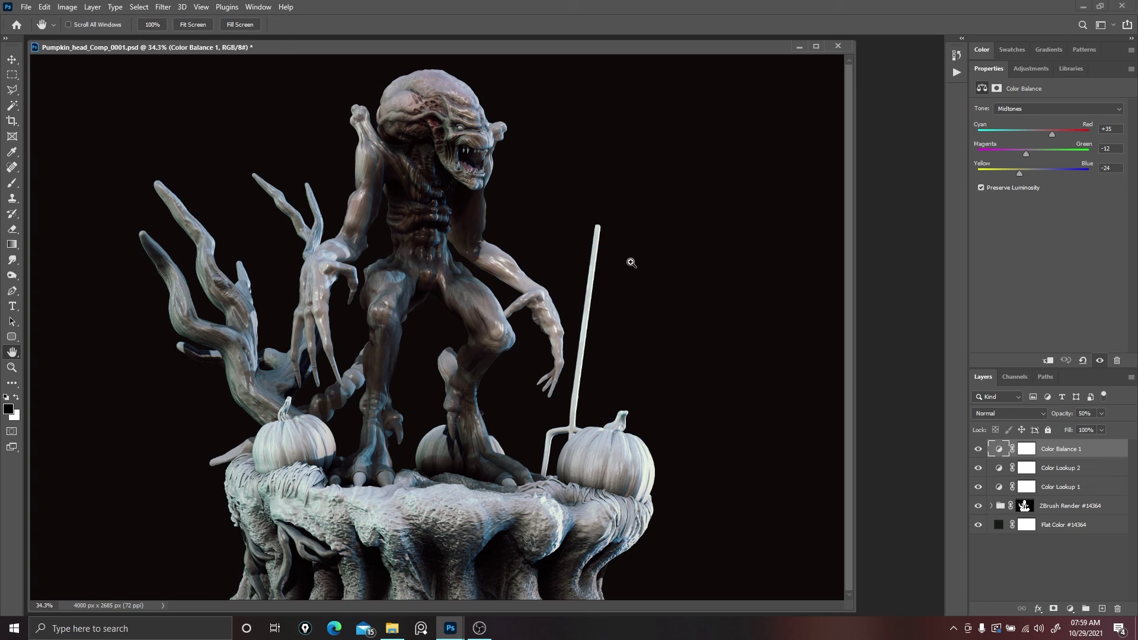
{"action": "key", "text": "ctrl+s"}
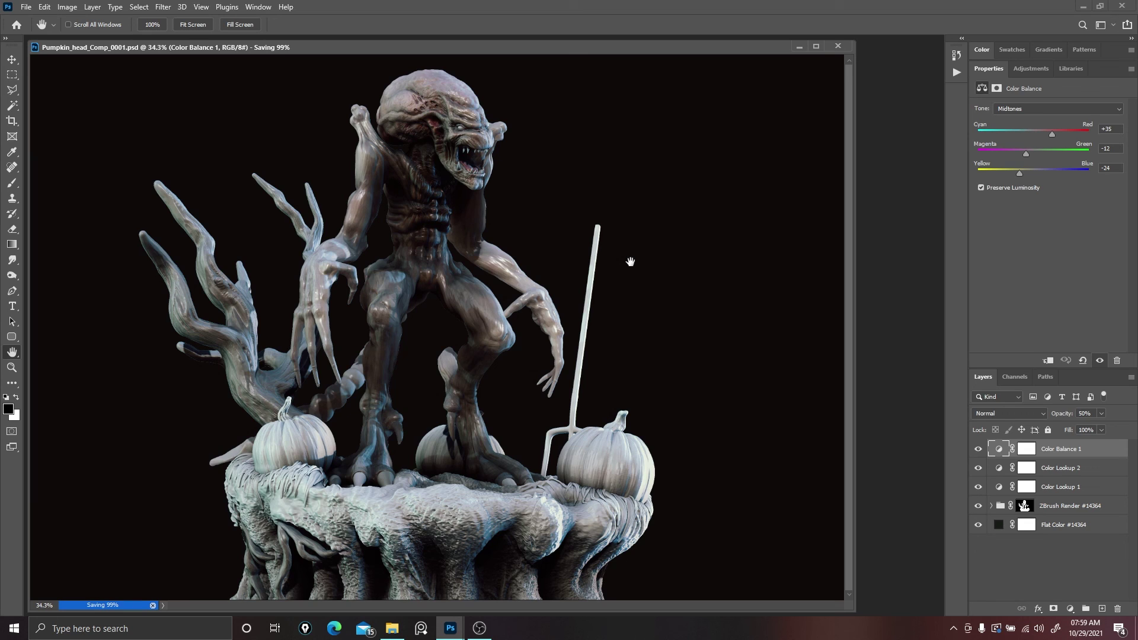
Examine the graded creature's head and torso up close and the whole composite at full view.
{"action": "right_click", "coordinate": [475, 285]}
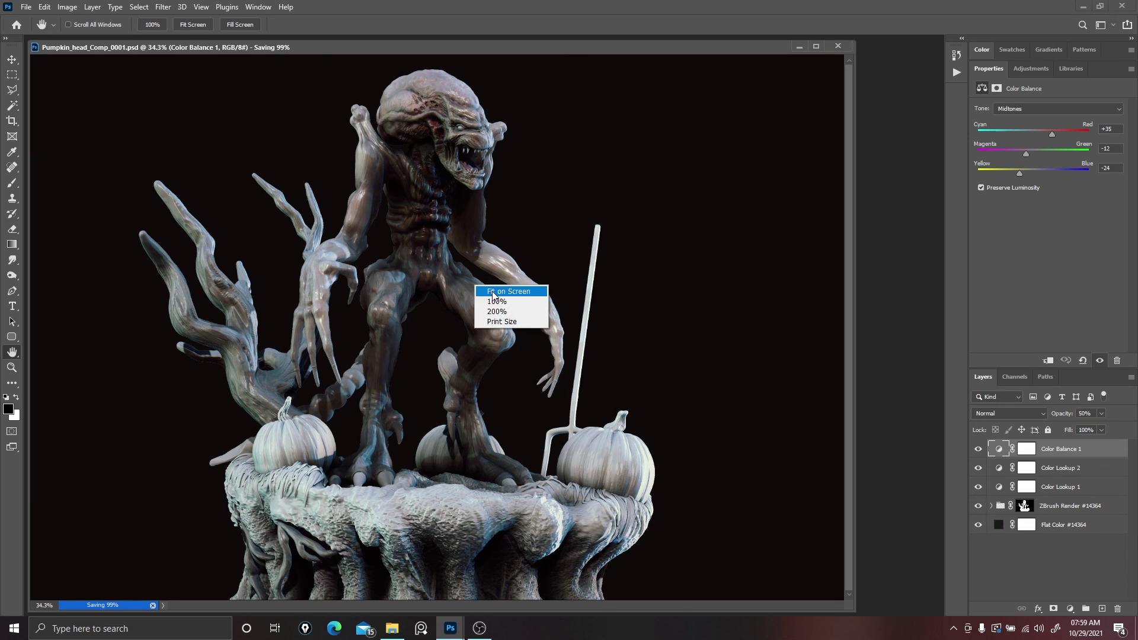
{"action": "left_click", "coordinate": [492, 293]}
{"action": "scroll", "coordinate": [368, 230], "scroll_direction": "up", "scroll_amount": 4}
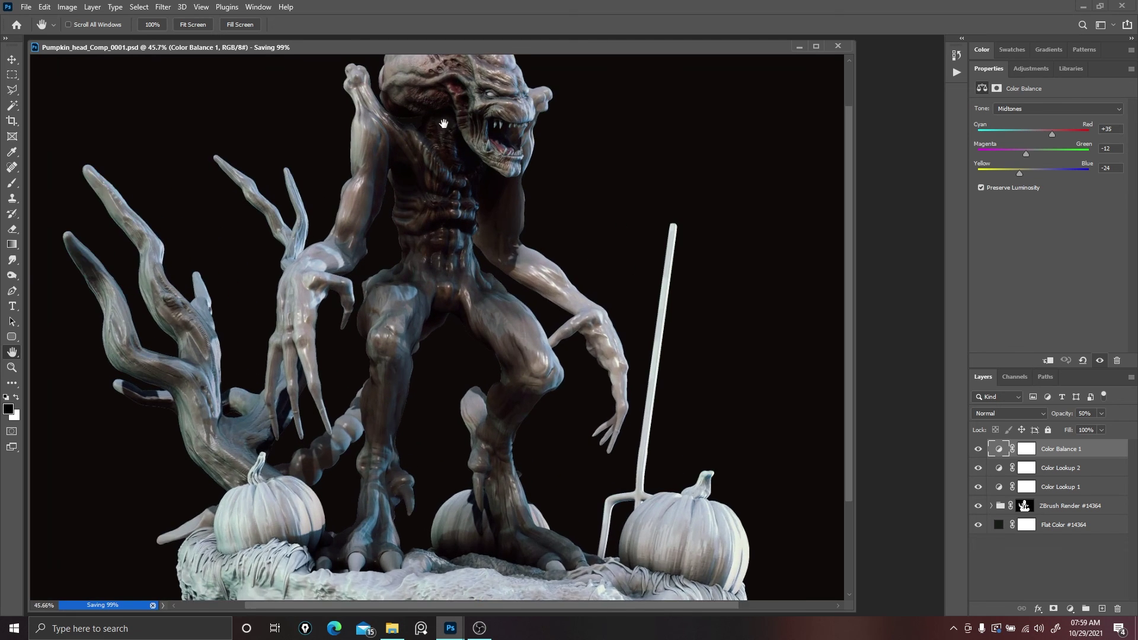
{"action": "scroll", "coordinate": [444, 123], "scroll_direction": "up", "scroll_amount": 5}
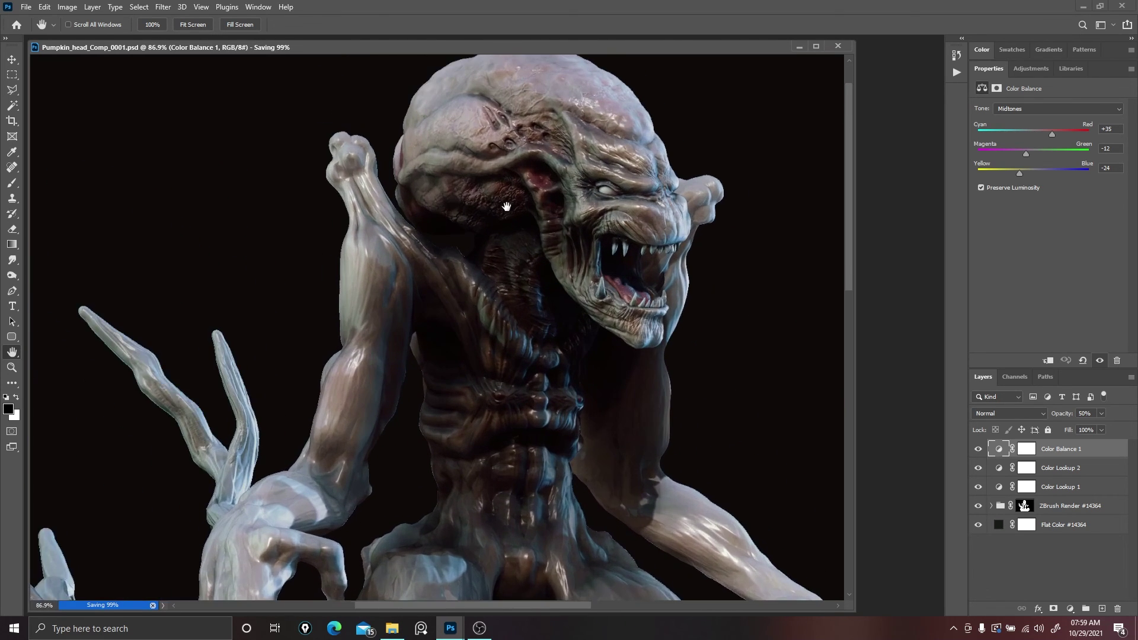
{"action": "scroll", "coordinate": [506, 206], "scroll_direction": "down", "scroll_amount": 5}
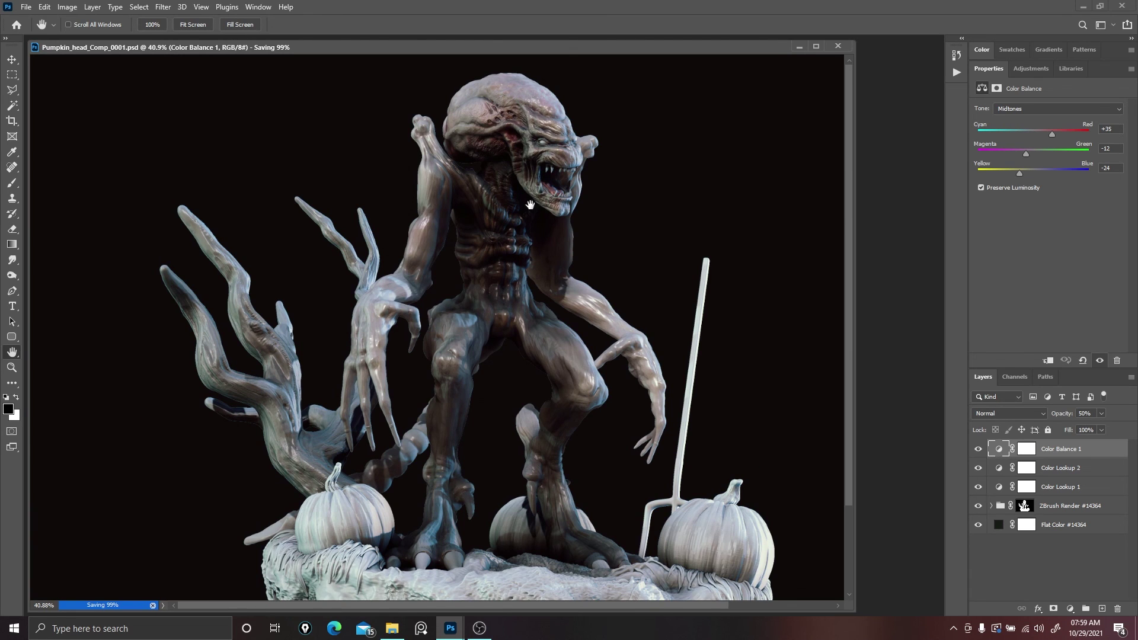
{"action": "scroll", "coordinate": [530, 205], "scroll_direction": "down", "scroll_amount": 1}
{"action": "scroll", "coordinate": [529, 203], "scroll_direction": "up", "scroll_amount": 1}
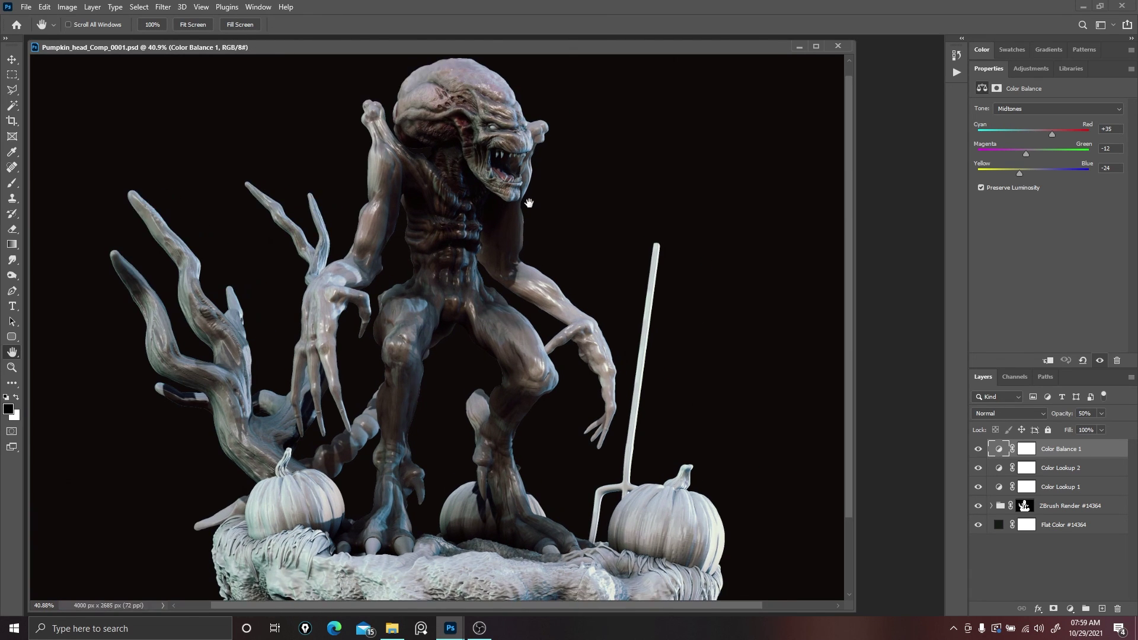
{"action": "right_click", "coordinate": [499, 217]}
{"action": "left_click", "coordinate": [513, 224]}
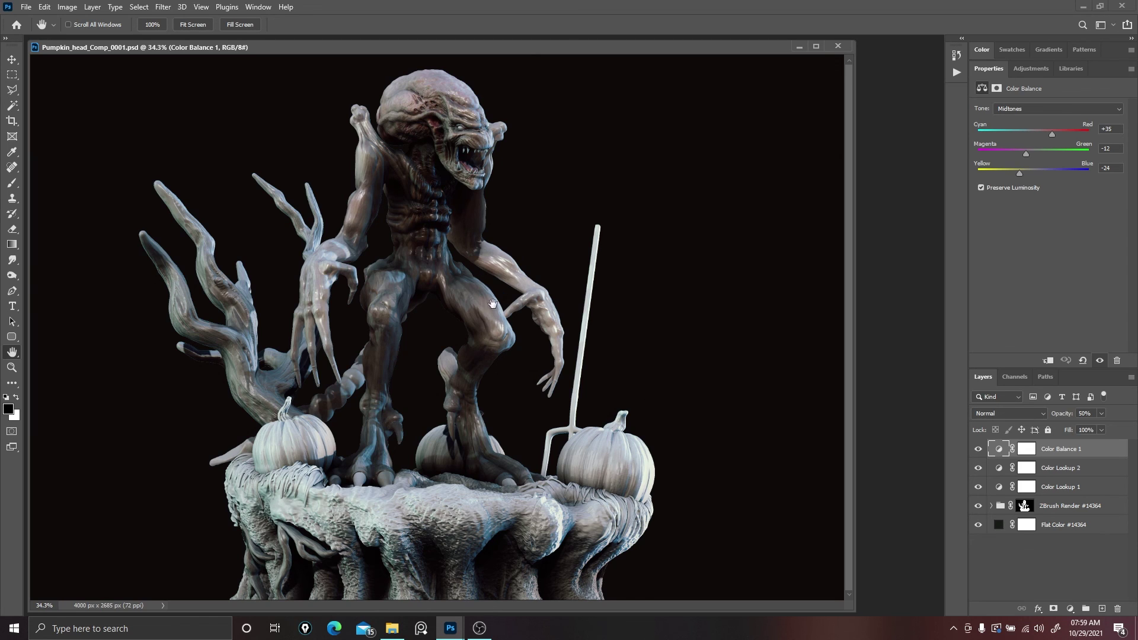
{"action": "right_click", "coordinate": [493, 228]}
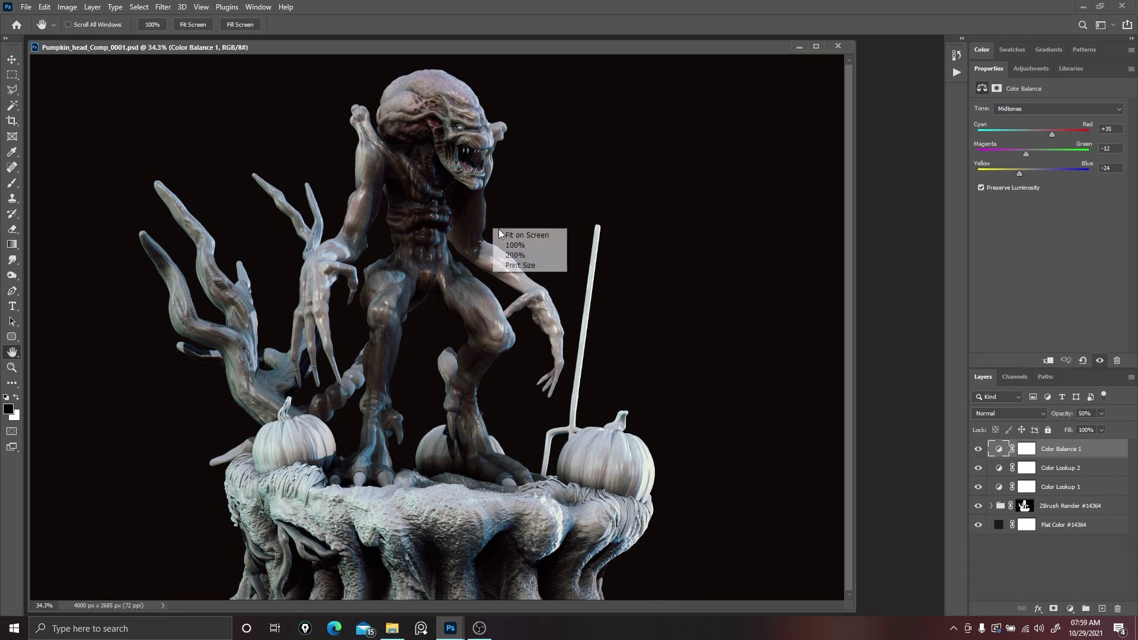
{"action": "left_click", "coordinate": [502, 234]}
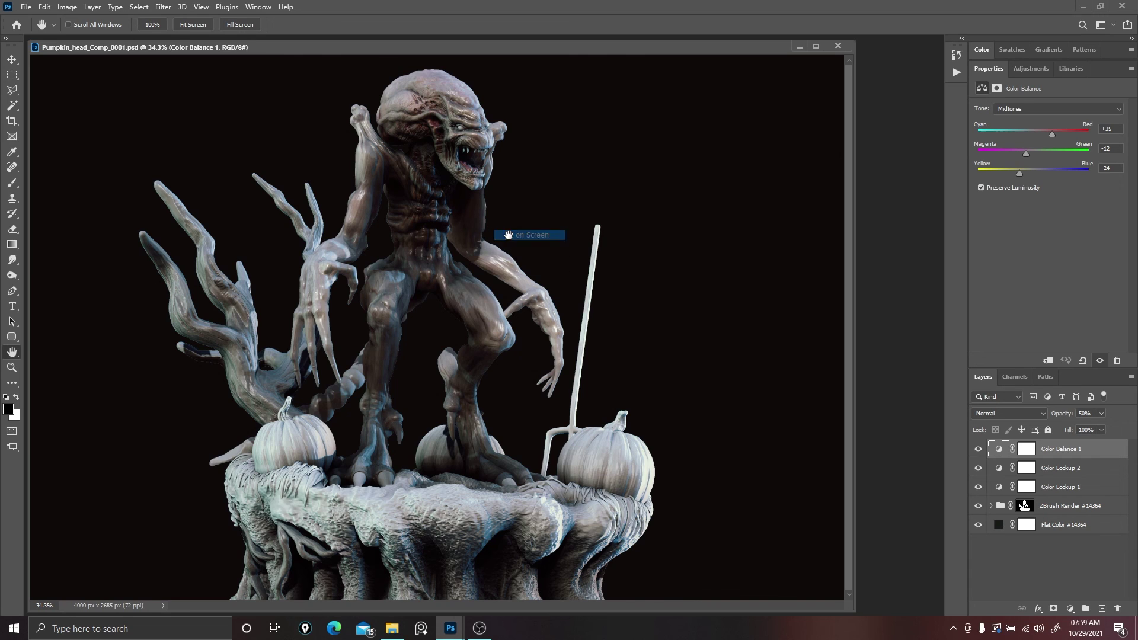
Inspect the creature's mouth and torso up close, and compare the whole composite with and without the Color Lookup 1 layer.
{"action": "right_click", "coordinate": [333, 183]}
{"action": "left_click", "coordinate": [348, 191]}
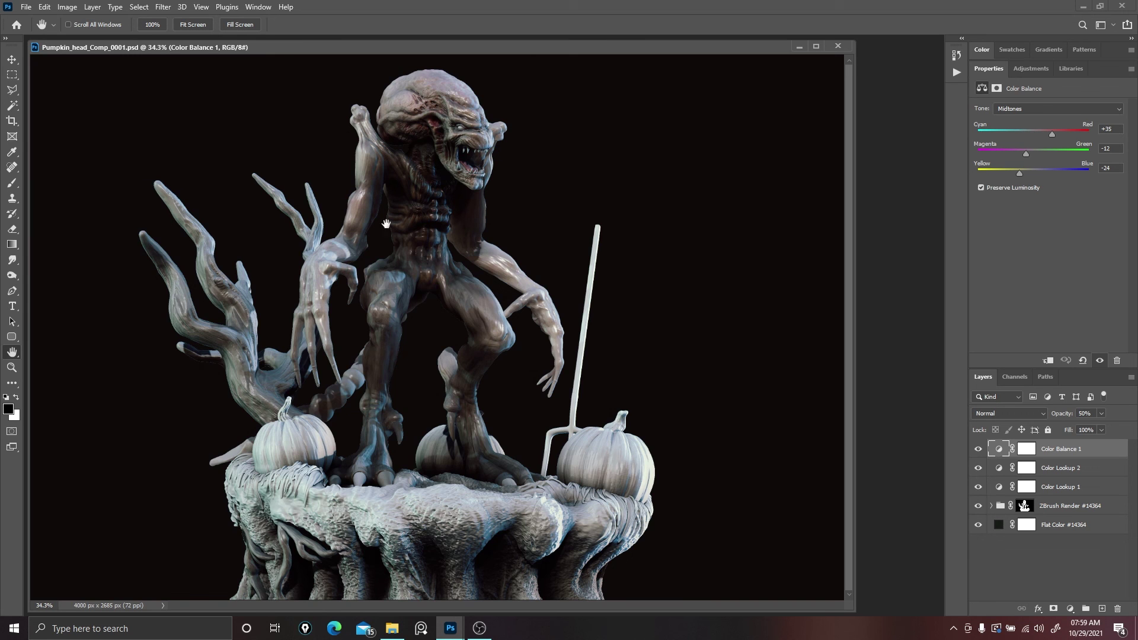
{"action": "scroll", "coordinate": [477, 143], "scroll_direction": "up", "scroll_amount": 8}
{"action": "scroll", "coordinate": [477, 143], "scroll_direction": "up", "scroll_amount": 4}
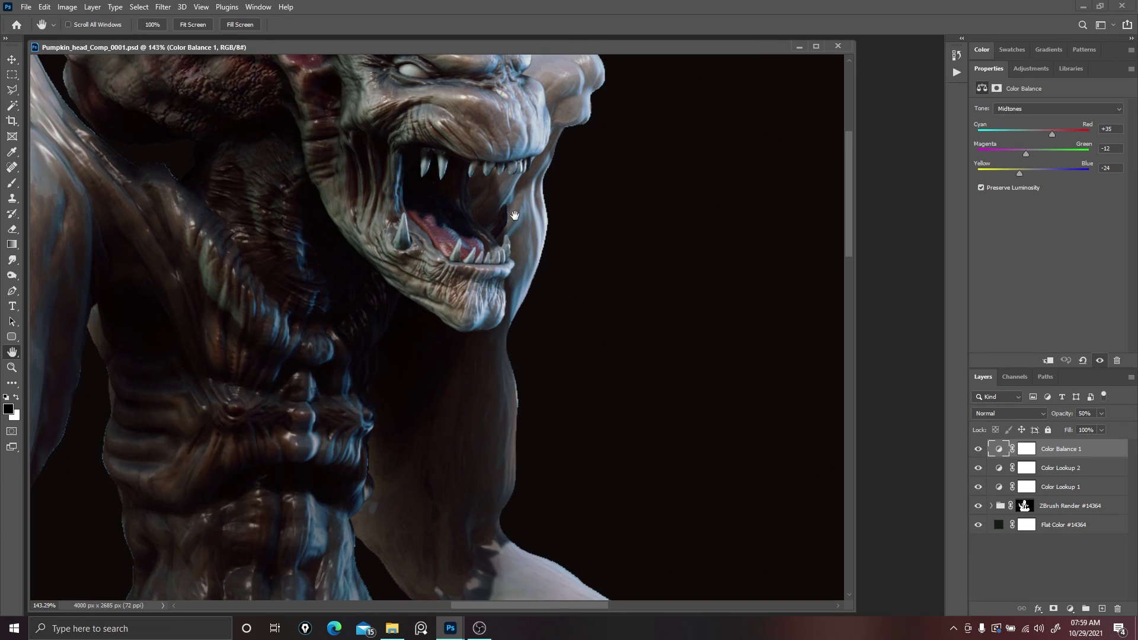
{"action": "scroll", "coordinate": [419, 239], "scroll_direction": "down", "scroll_amount": 4}
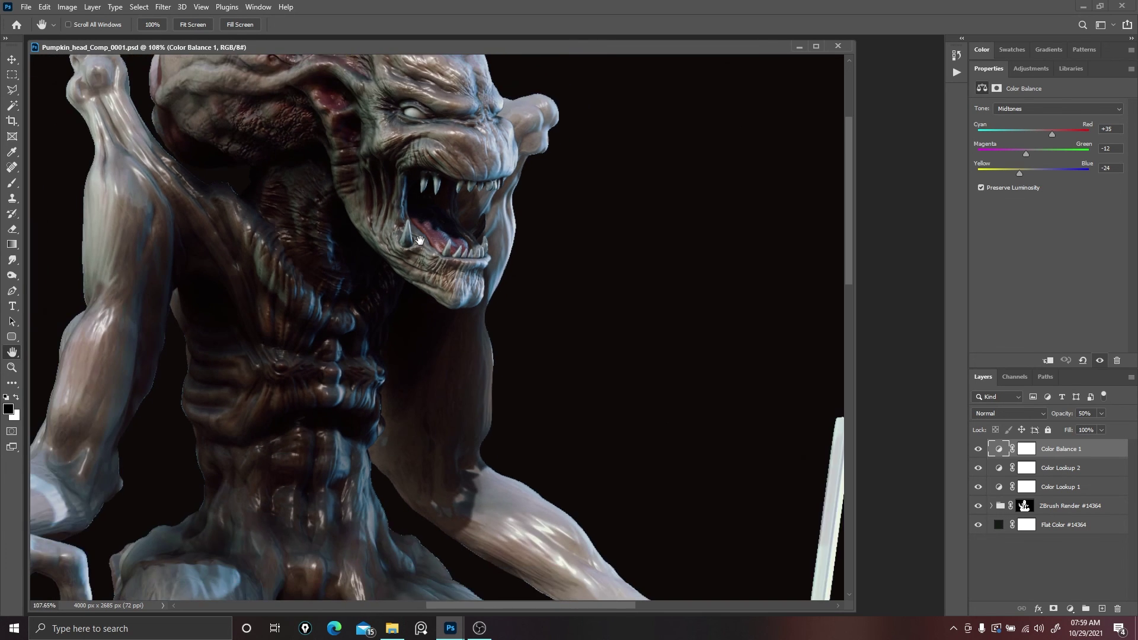
{"action": "scroll", "coordinate": [419, 239], "scroll_direction": "down", "scroll_amount": 2}
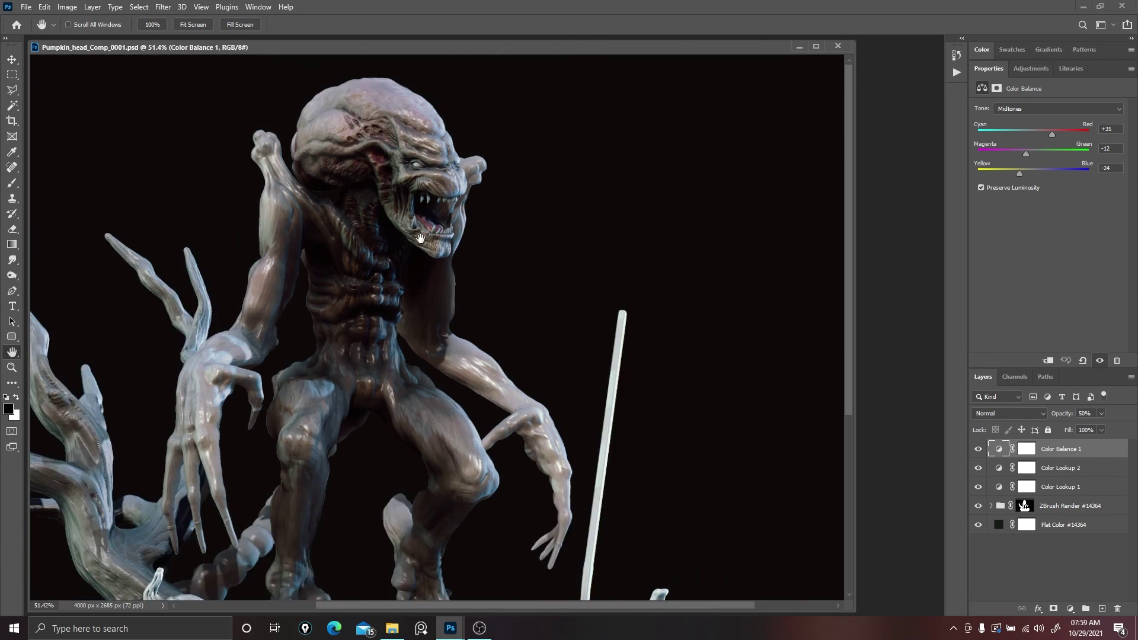
{"action": "right_click", "coordinate": [420, 241]}
{"action": "left_click", "coordinate": [453, 246]}
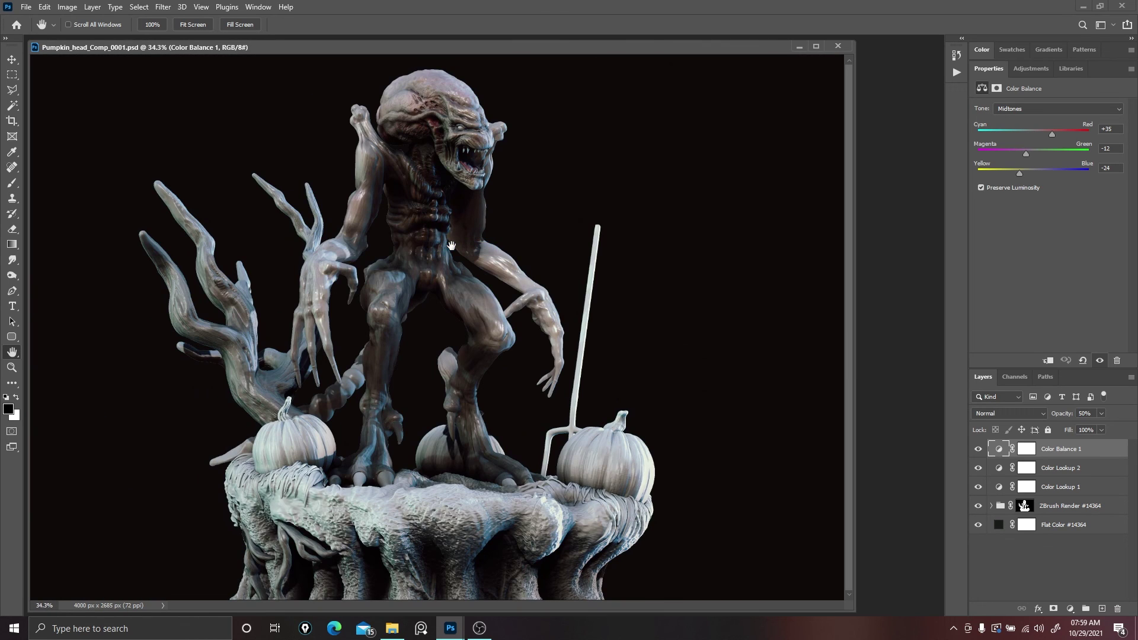
{"action": "left_click", "coordinate": [978, 486]}
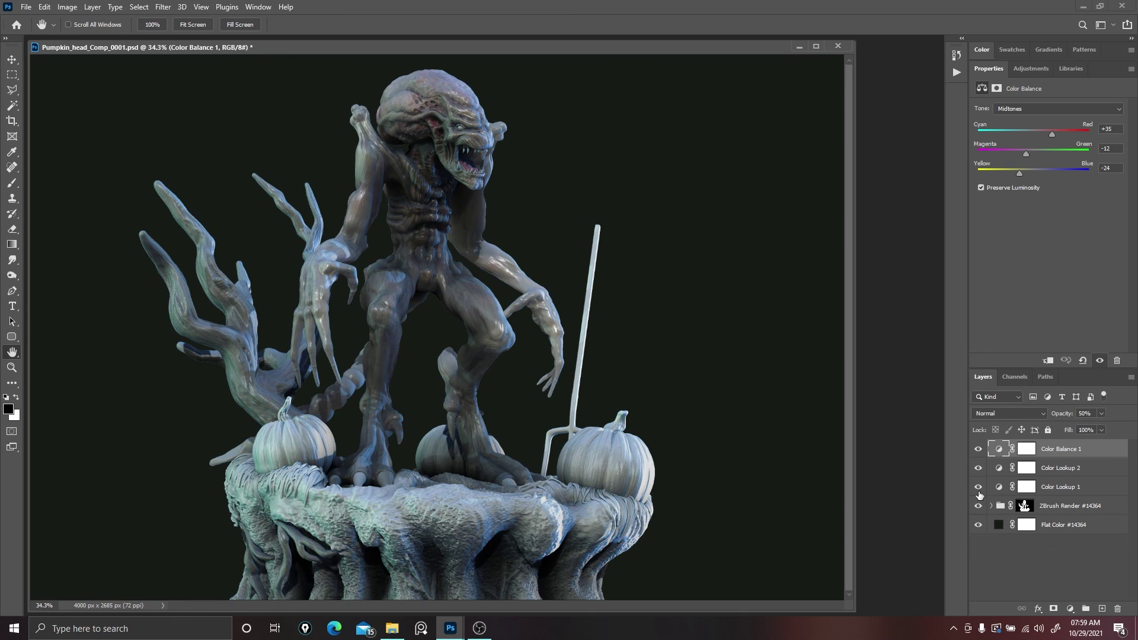
{"action": "left_click", "coordinate": [978, 491]}
Change the Flat Color fill layer's background color to the dark green #252f25.
{"action": "left_click", "coordinate": [999, 527]}
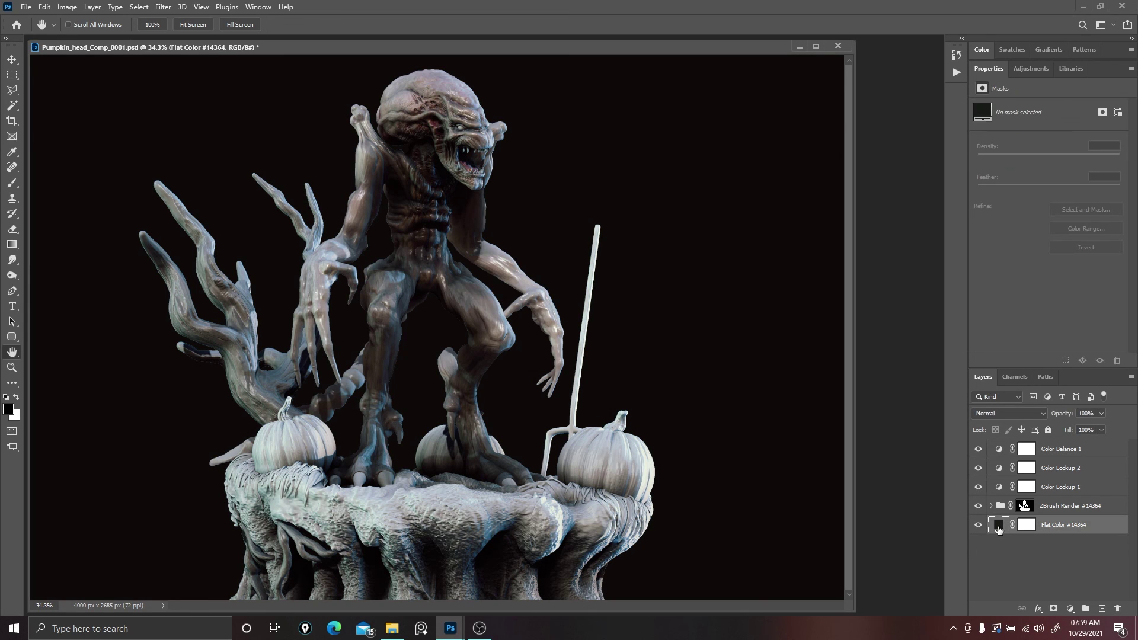
{"action": "double_click", "coordinate": [998, 527]}
{"action": "mouse_move", "coordinate": [858, 258]}
{"action": "left_mouse_down"}
{"action": "mouse_move", "coordinate": [831, 274]}
{"action": "mouse_move", "coordinate": [838, 253]}
{"action": "mouse_move", "coordinate": [819, 264]}
{"action": "left_mouse_up"}
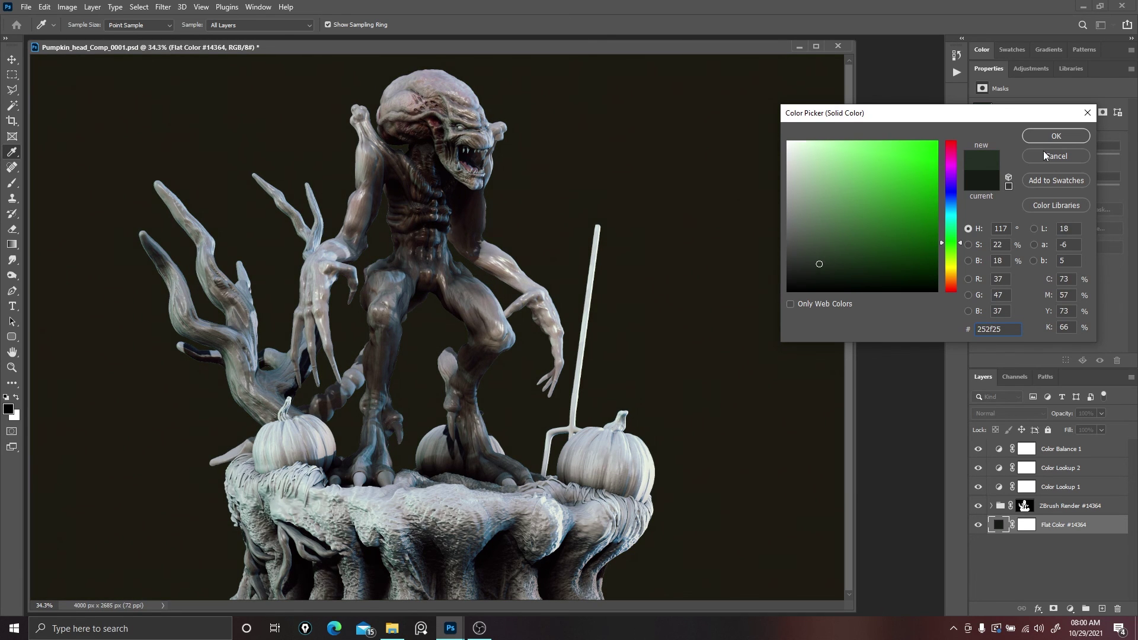
{"action": "left_click", "coordinate": [1071, 134]}
{"action": "key", "text": "h"}
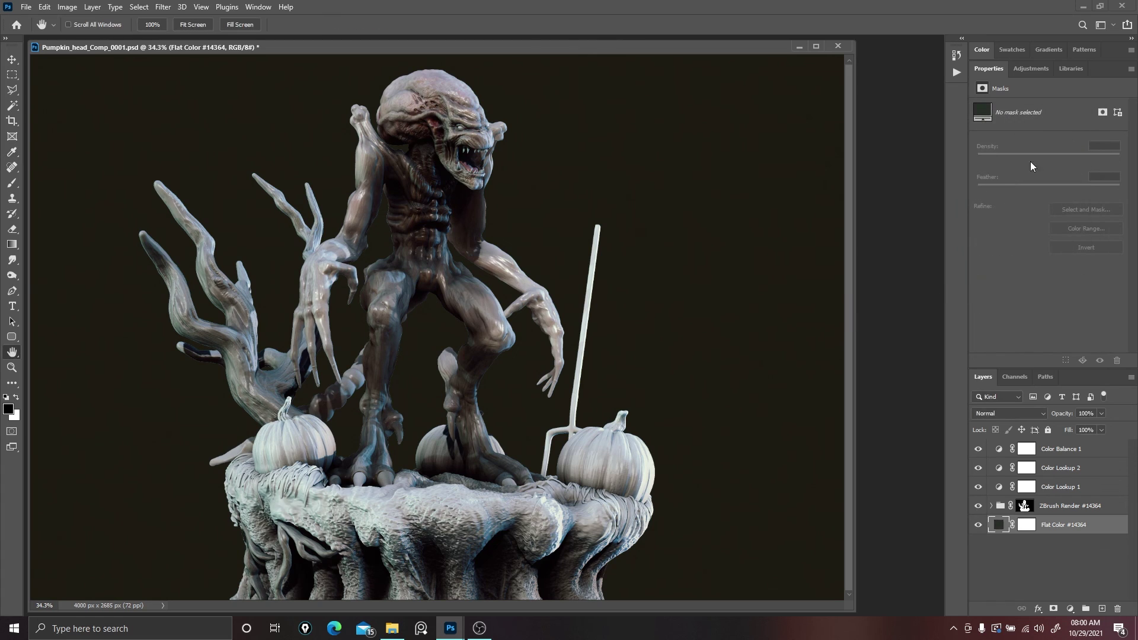
{"action": "right_click", "coordinate": [578, 265]}
{"action": "left_click", "coordinate": [593, 271]}
{"action": "right_click", "coordinate": [546, 247]}
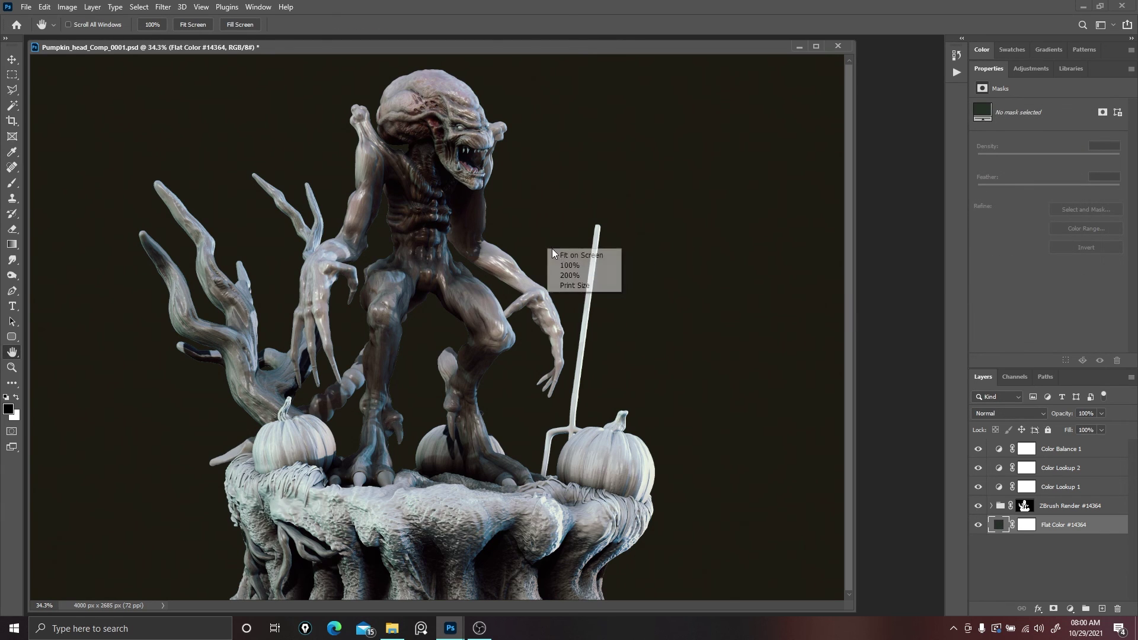
{"action": "left_click", "coordinate": [565, 252]}
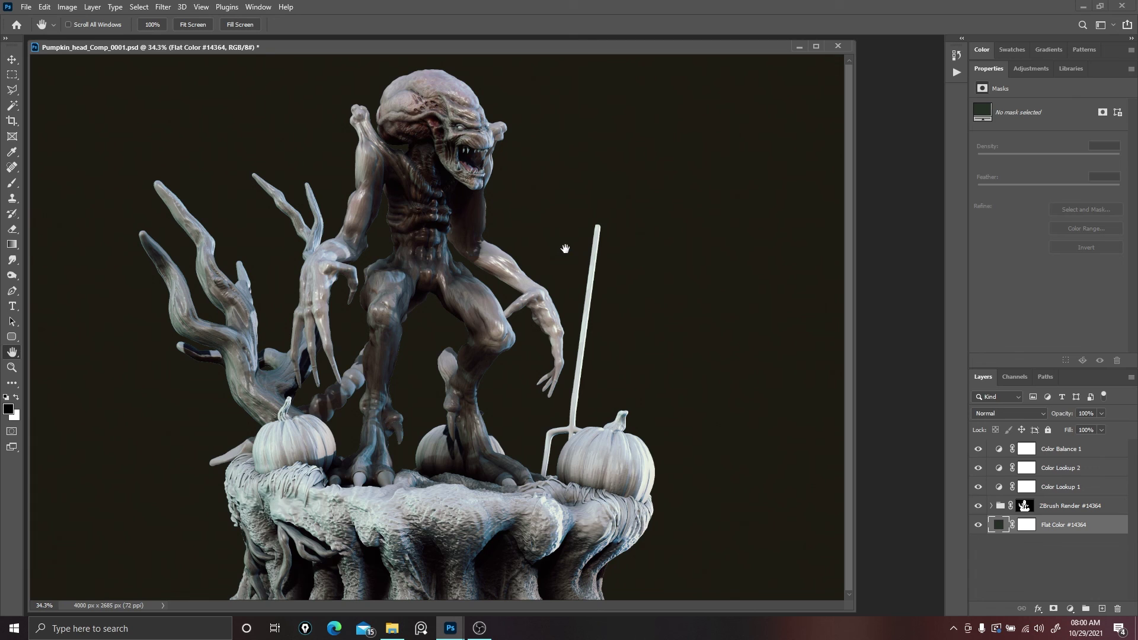
{"action": "right_click", "coordinate": [565, 249]}
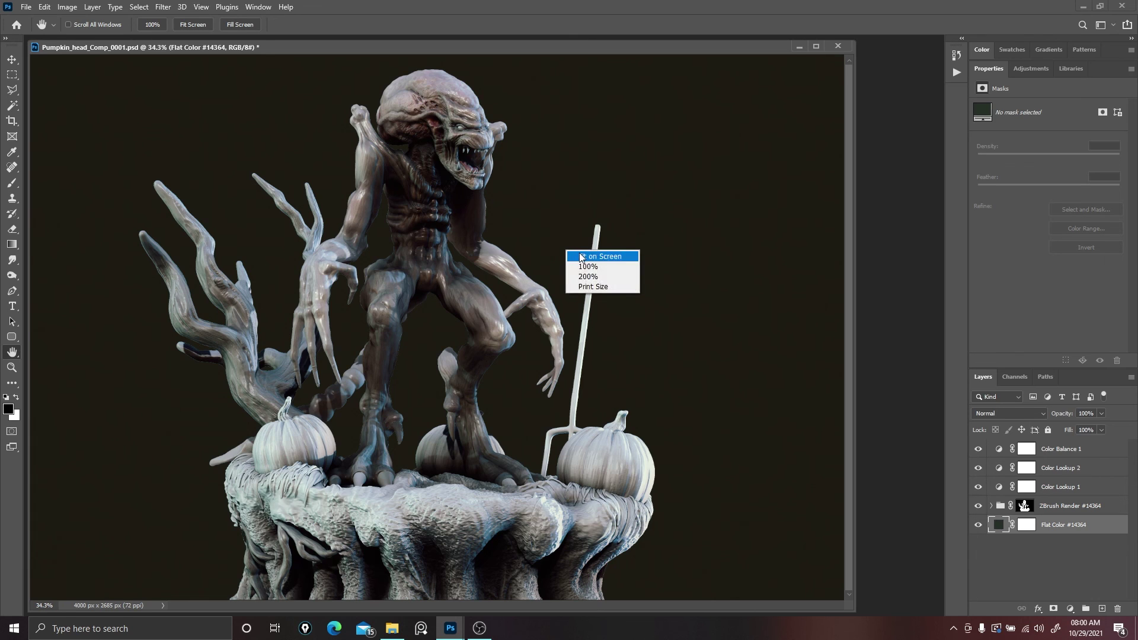
{"action": "left_click", "coordinate": [579, 256]}
{"action": "right_click", "coordinate": [493, 195]}
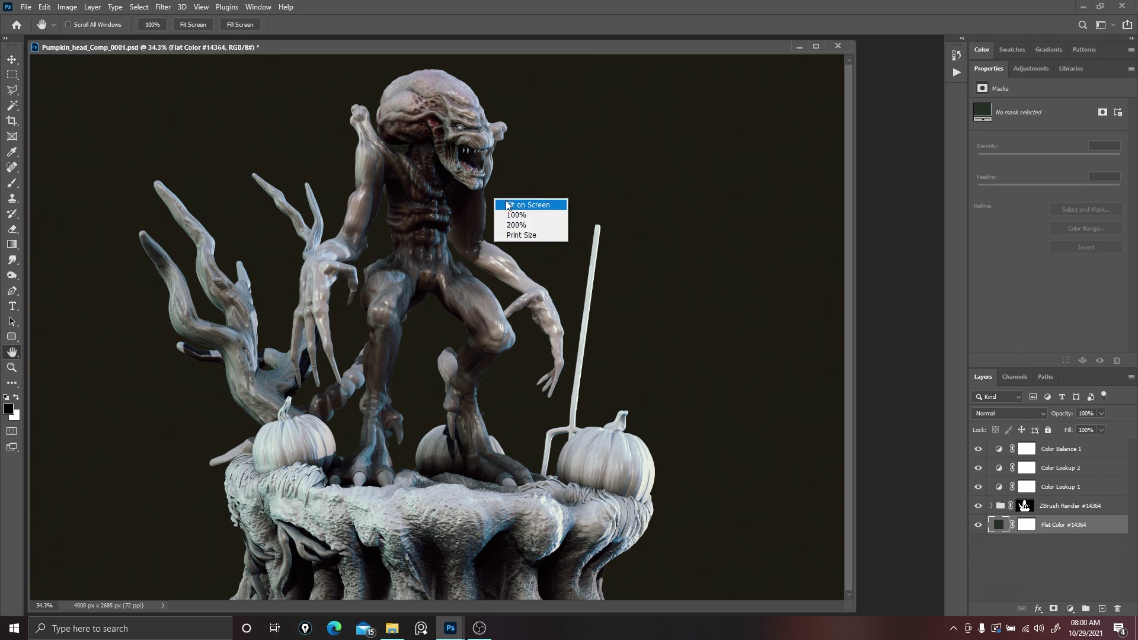
{"action": "left_click", "coordinate": [515, 201]}
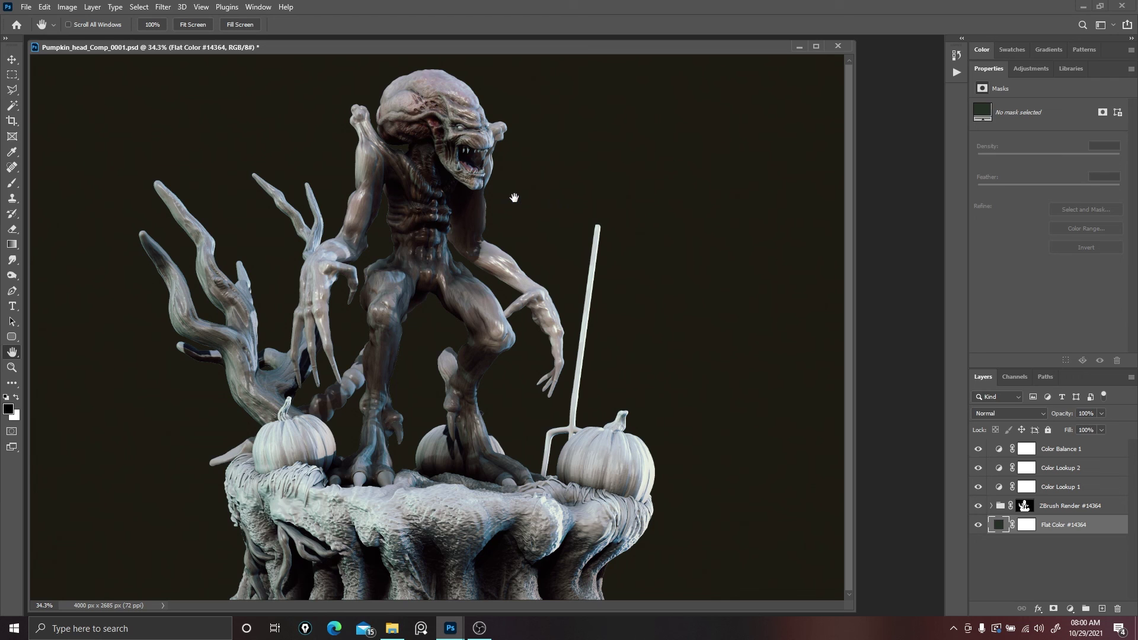
{"action": "right_click", "coordinate": [512, 178]}
{"action": "left_click", "coordinate": [532, 181]}
{"action": "right_click", "coordinate": [479, 213]}
{"action": "left_click", "coordinate": [510, 227]}
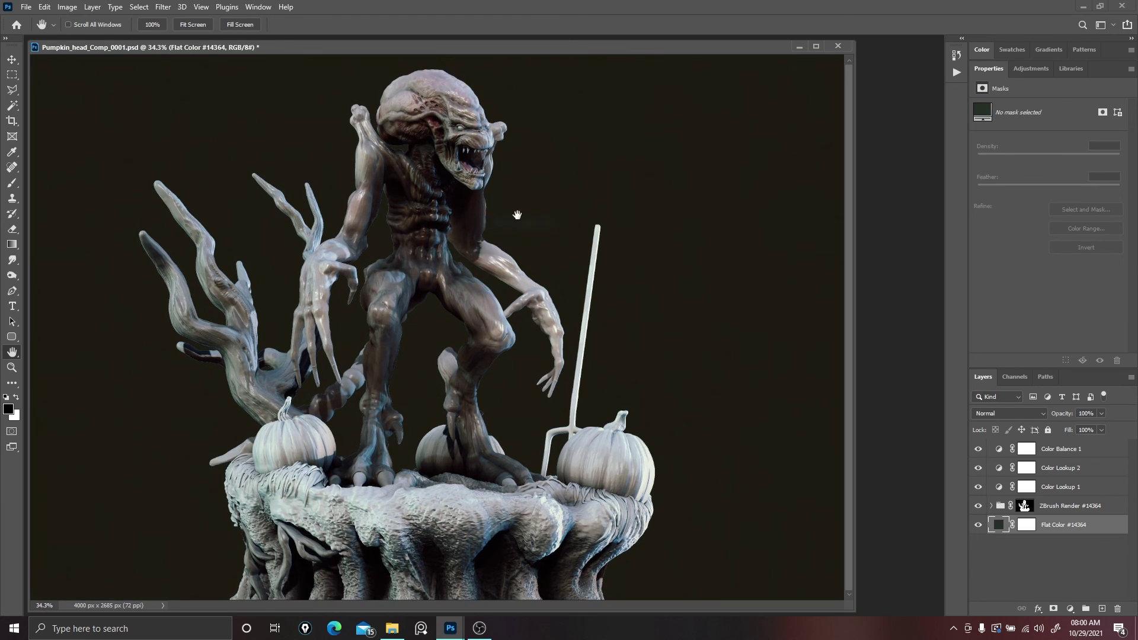